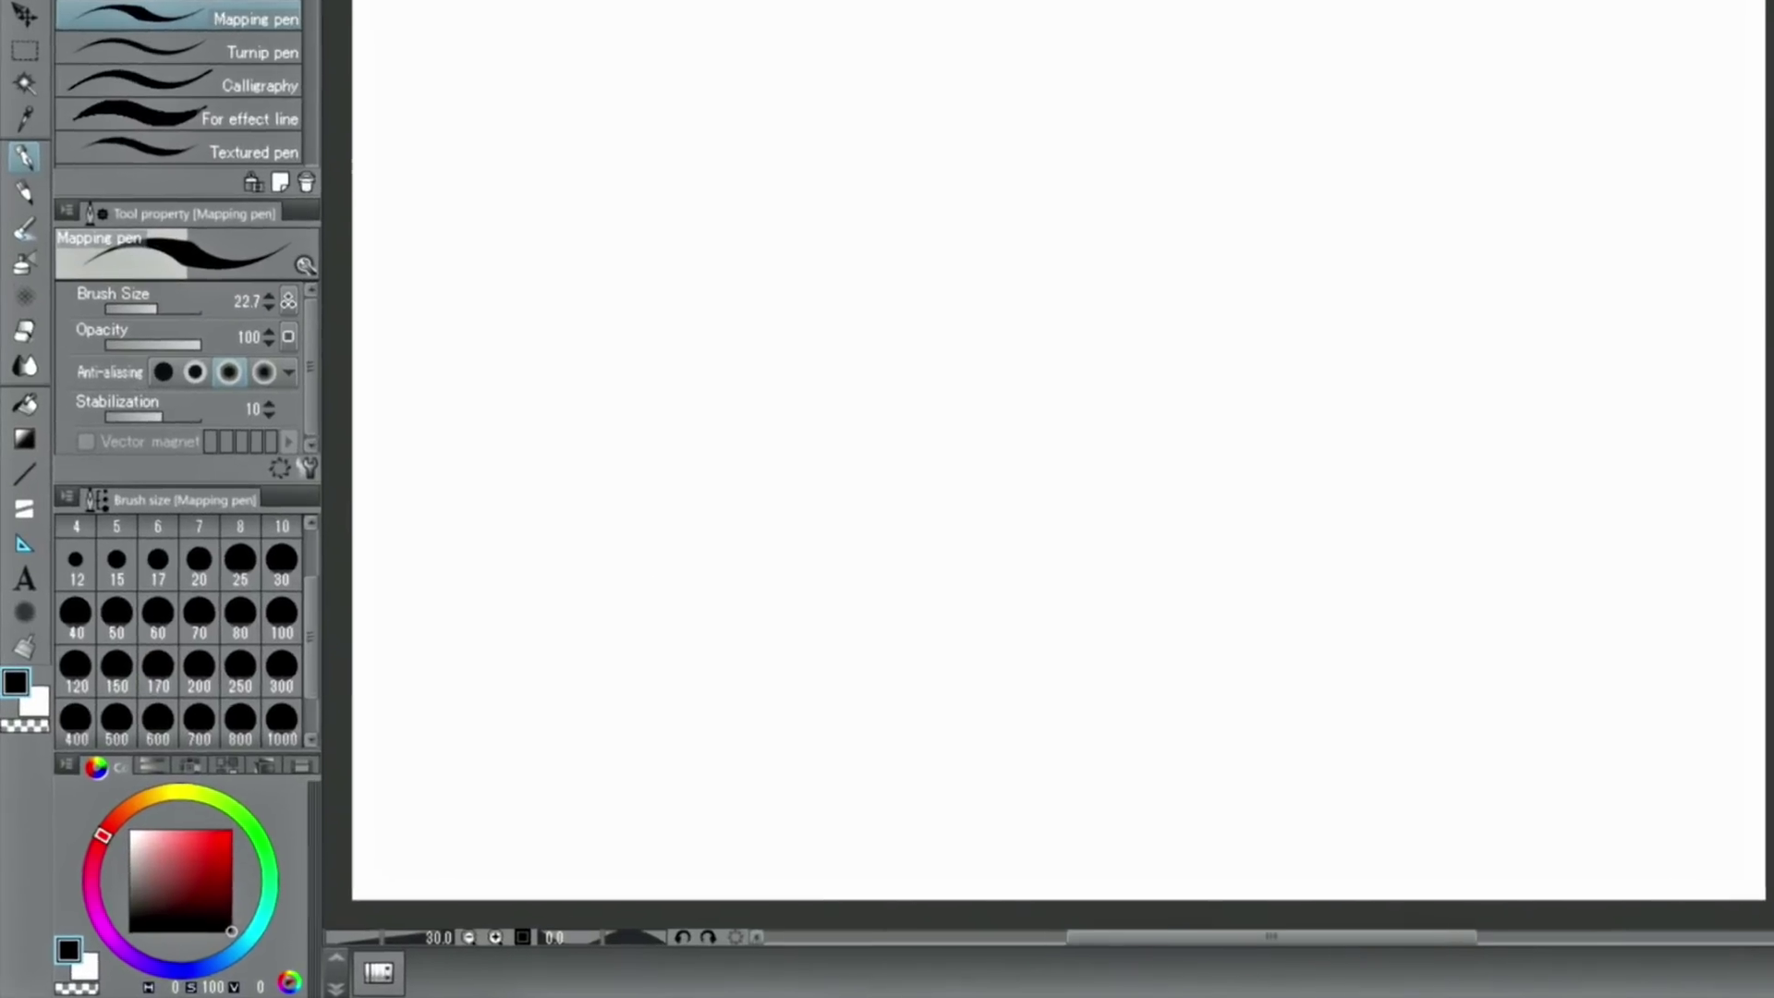
Activate the Ruler tool with the Linear ruler sub tool selected.
click(26, 529)
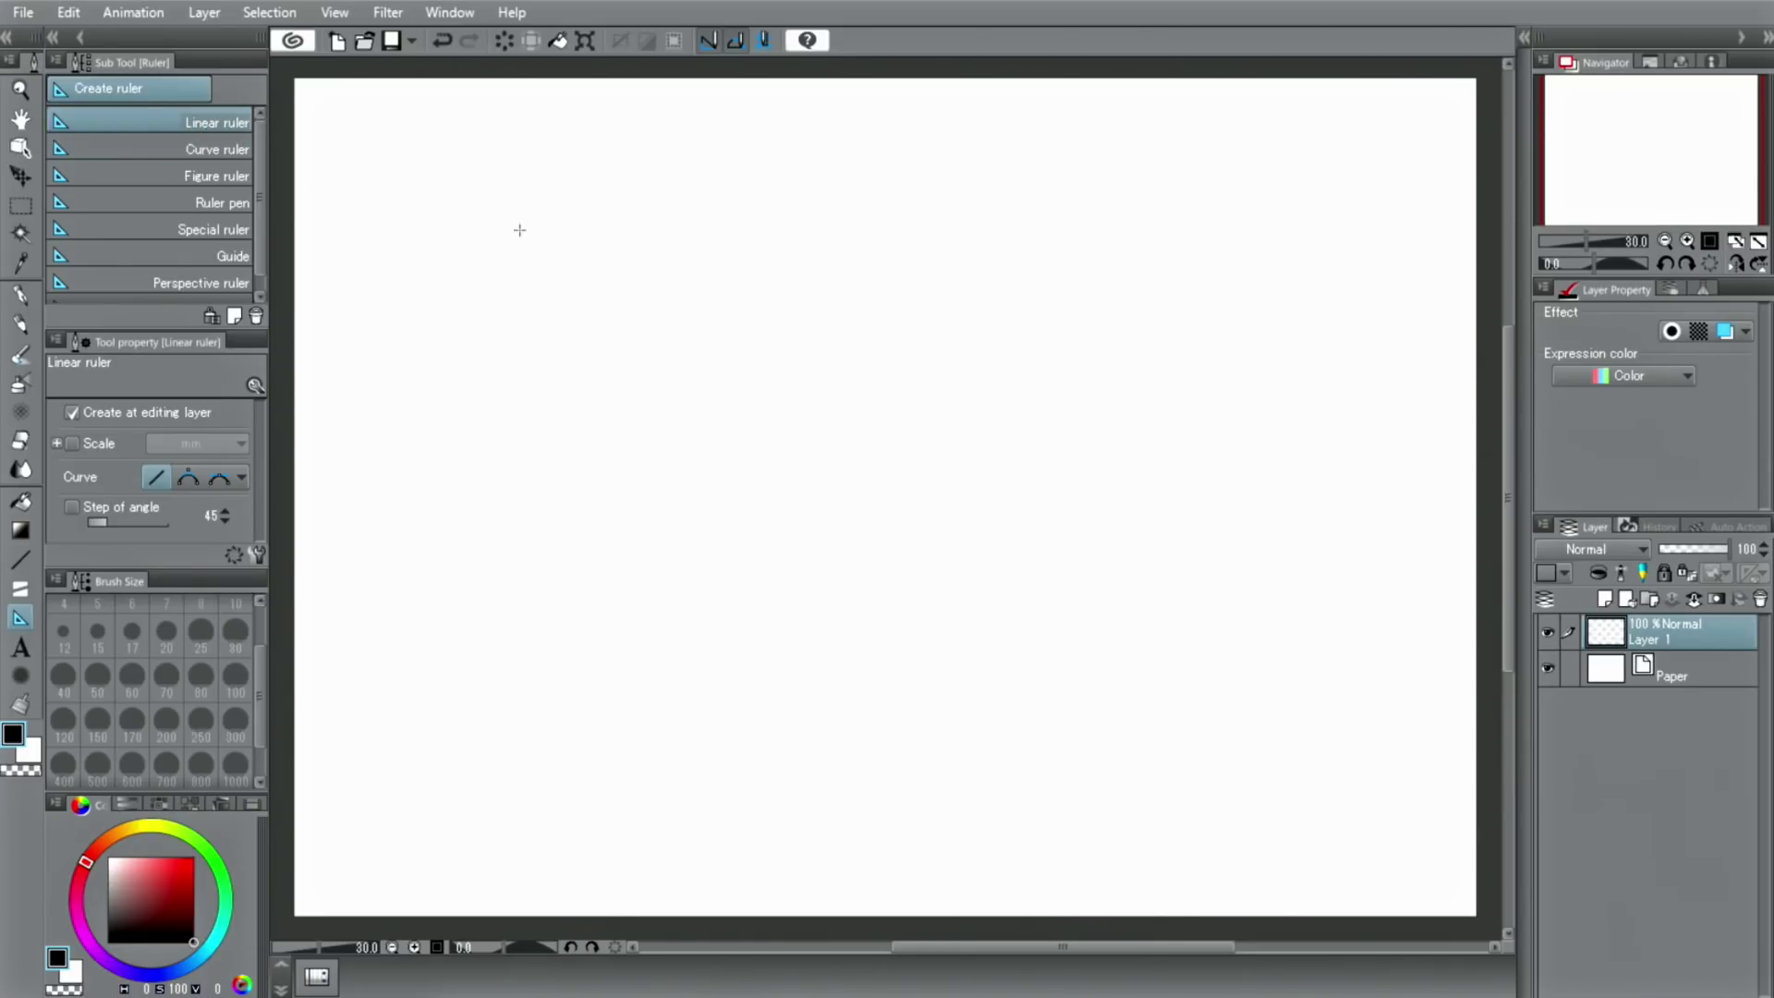
Lay a linear ruler across the upper canvas and ink a Mapping pen line along it.
drag(412, 227, 1319, 265)
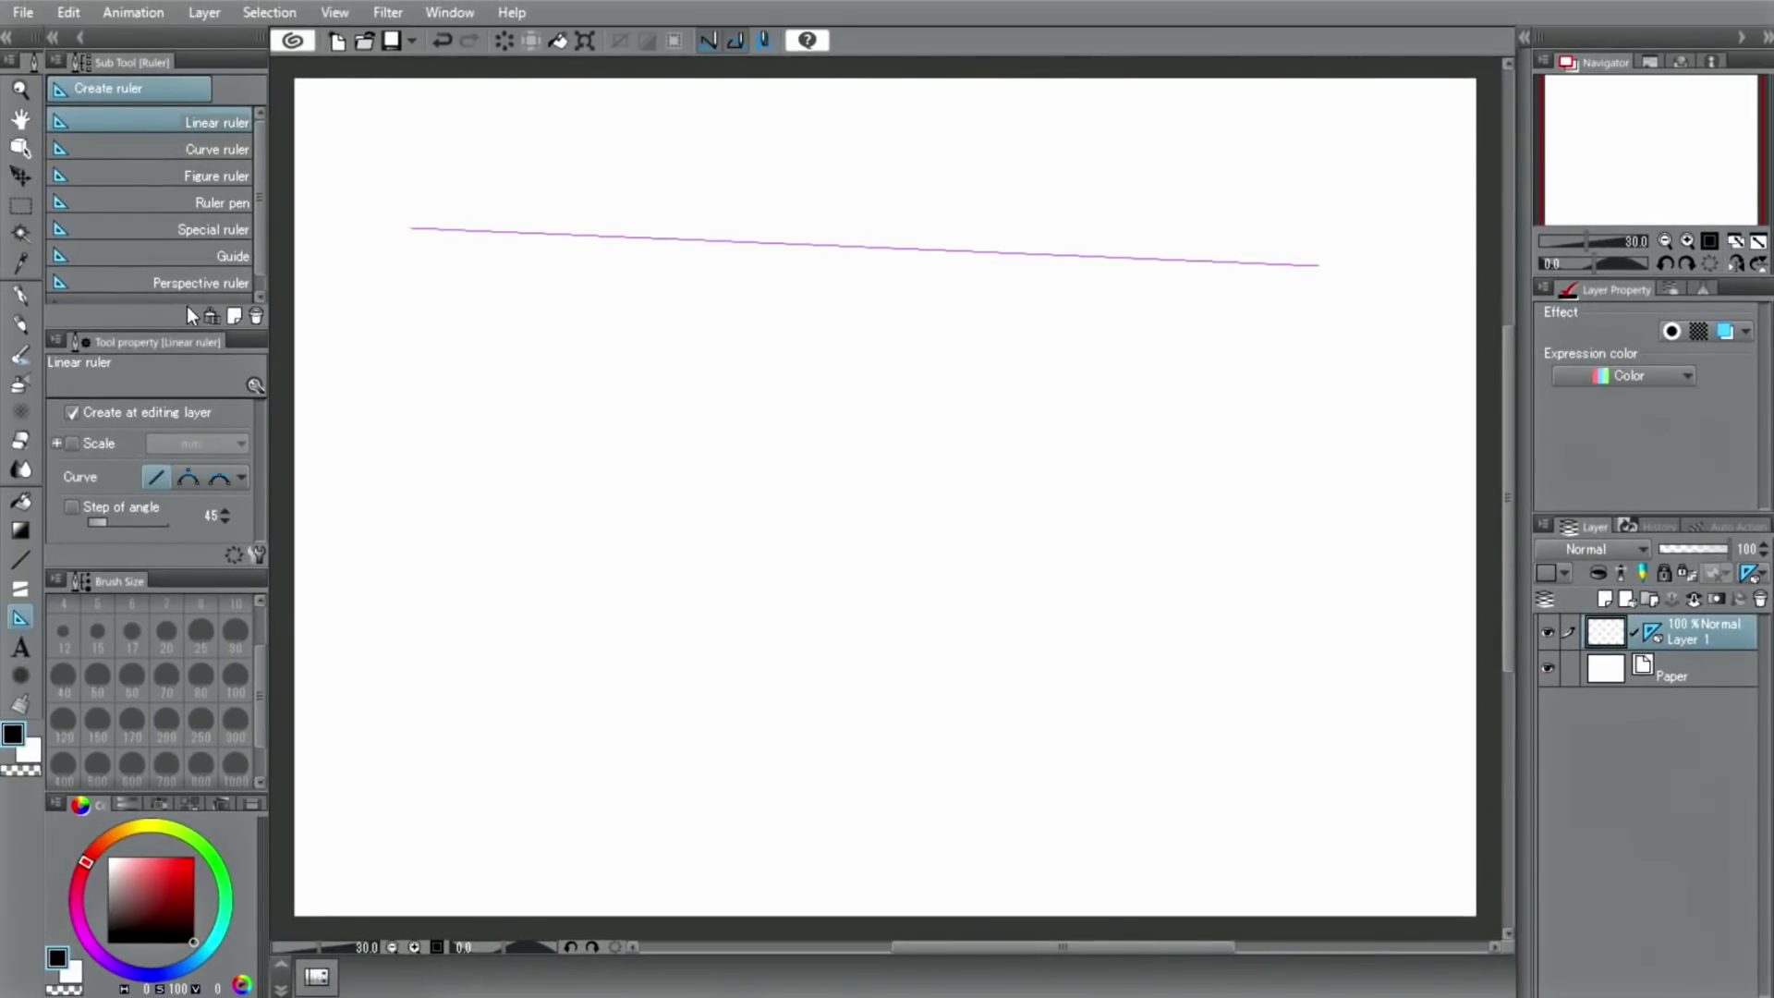
click(18, 296)
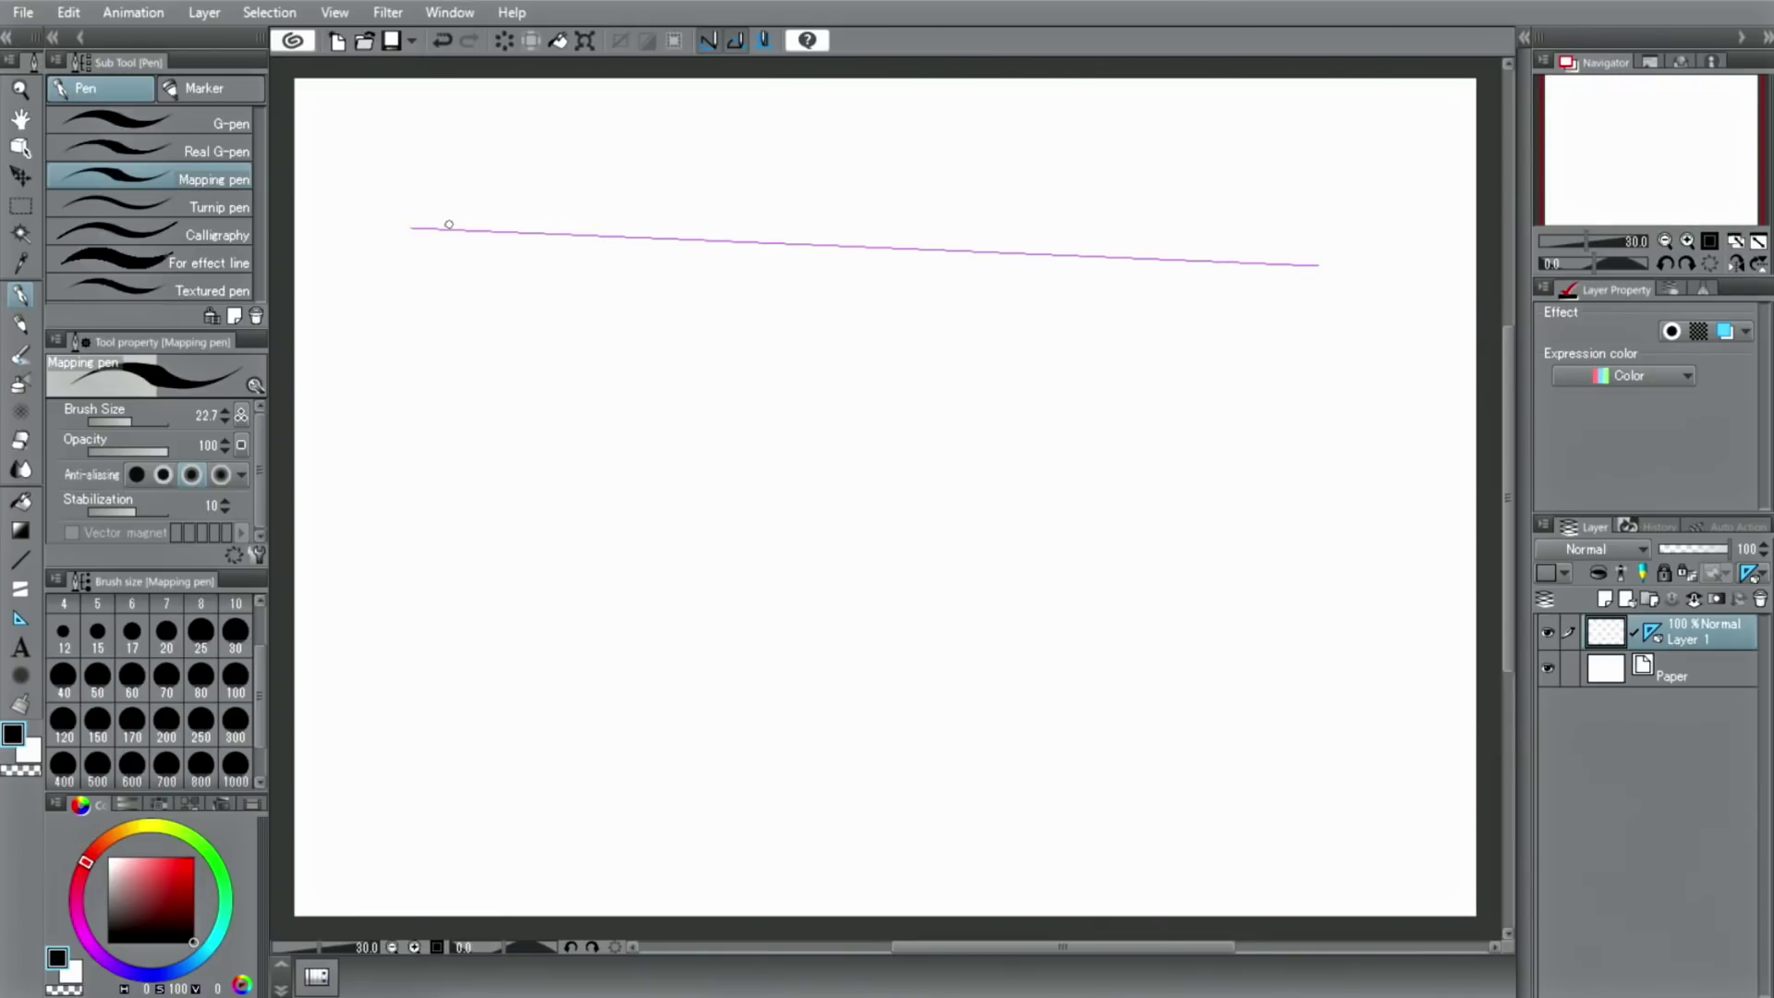
drag(467, 231, 1319, 265)
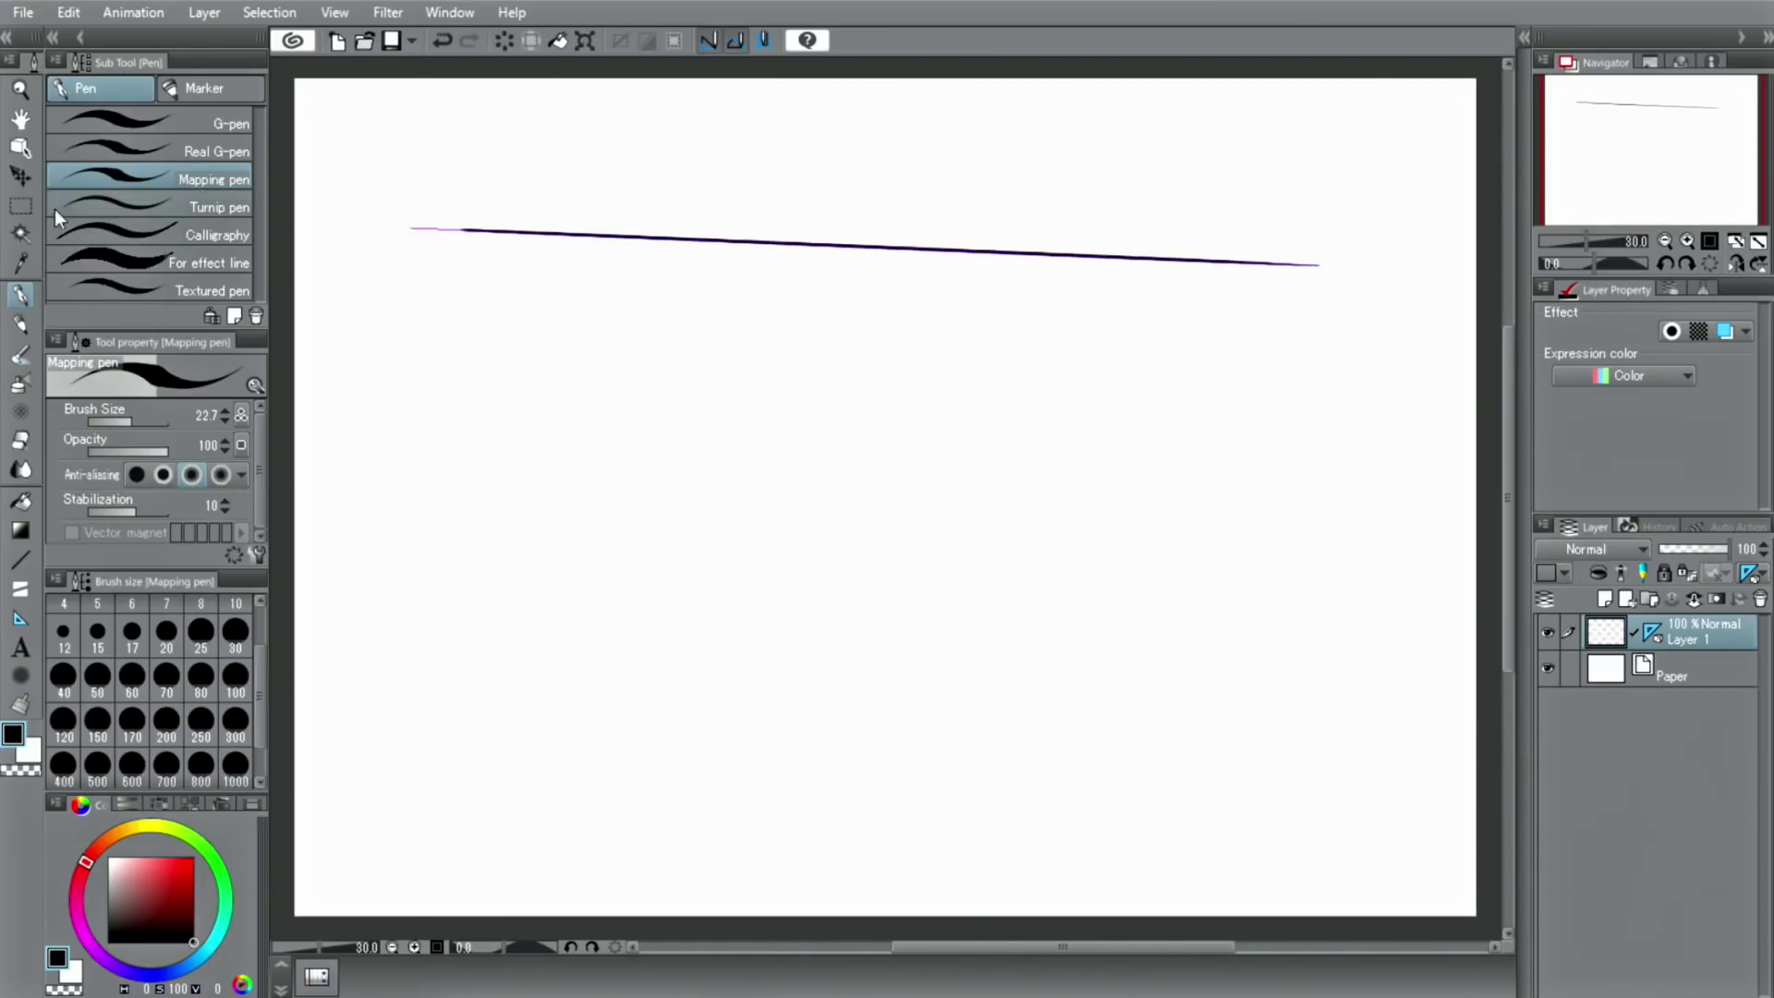
click(20, 148)
Tilt the straight ruler, move it down the canvas, and ink a stroke along it.
click(426, 228)
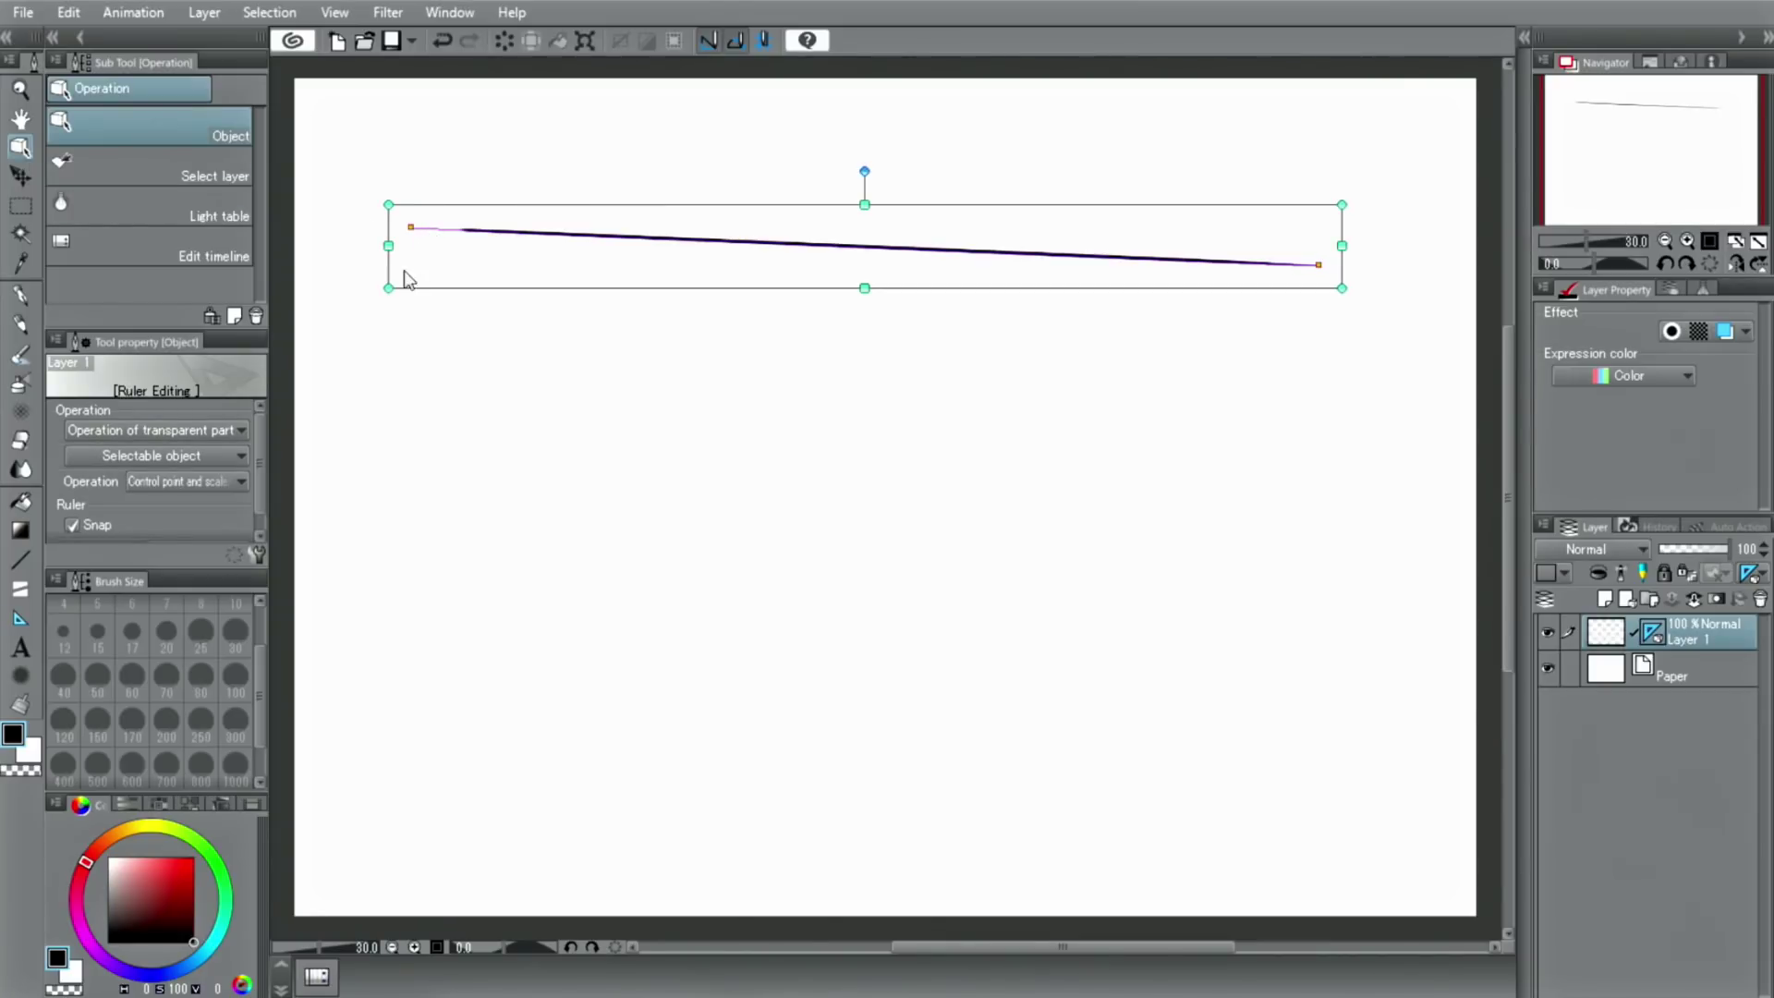
drag(376, 293, 371, 395)
drag(476, 374, 488, 731)
click(21, 294)
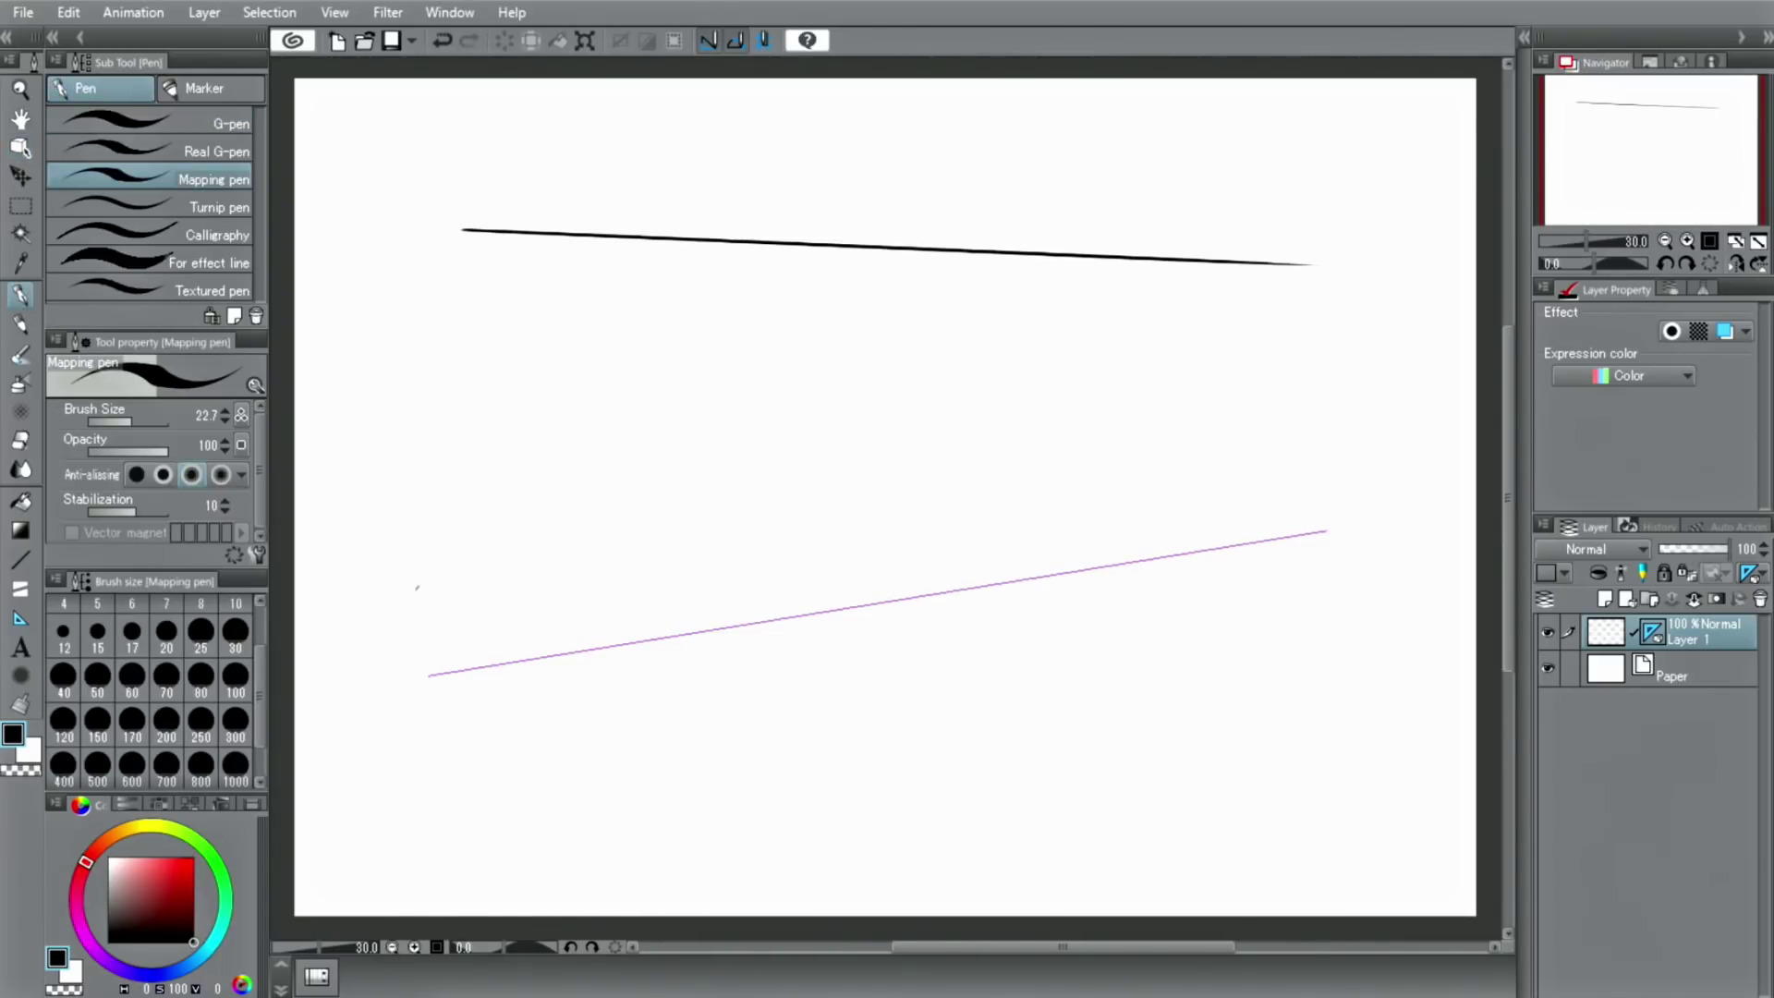
drag(431, 675, 489, 667)
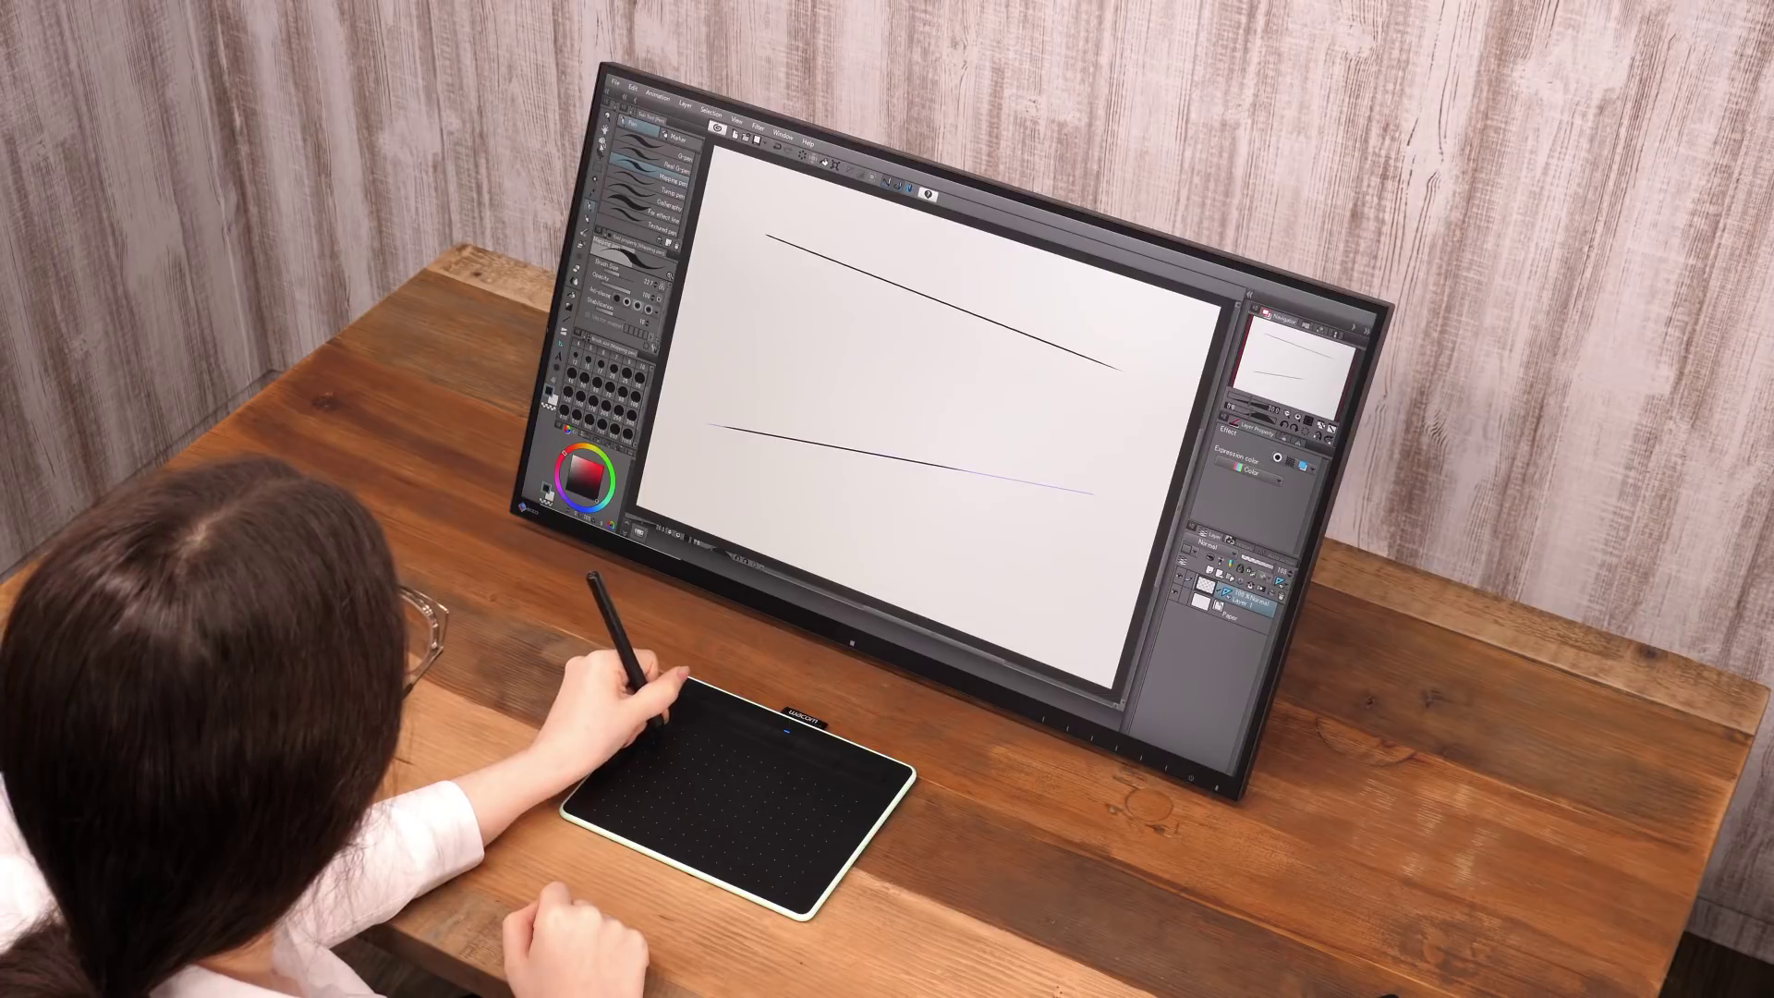
Rotate the lower ruler and its stroke counter-clockwise, then return to the pen.
click(607, 114)
click(1052, 485)
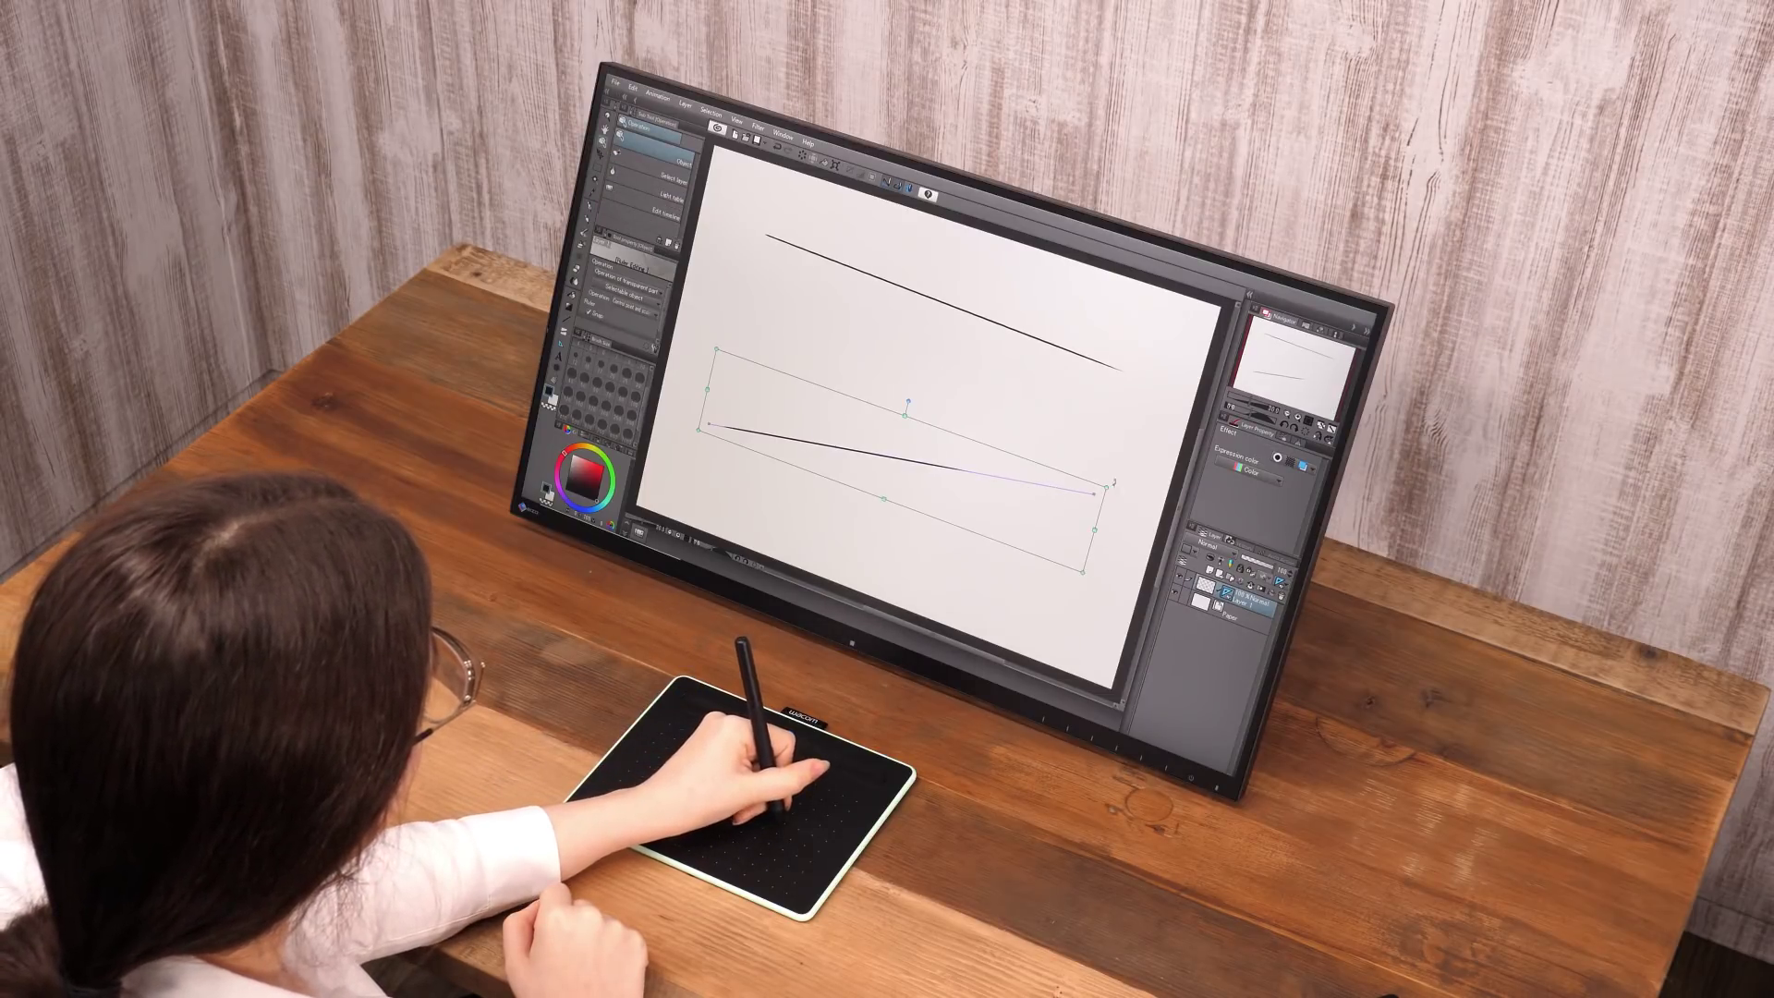
drag(1111, 481, 1035, 289)
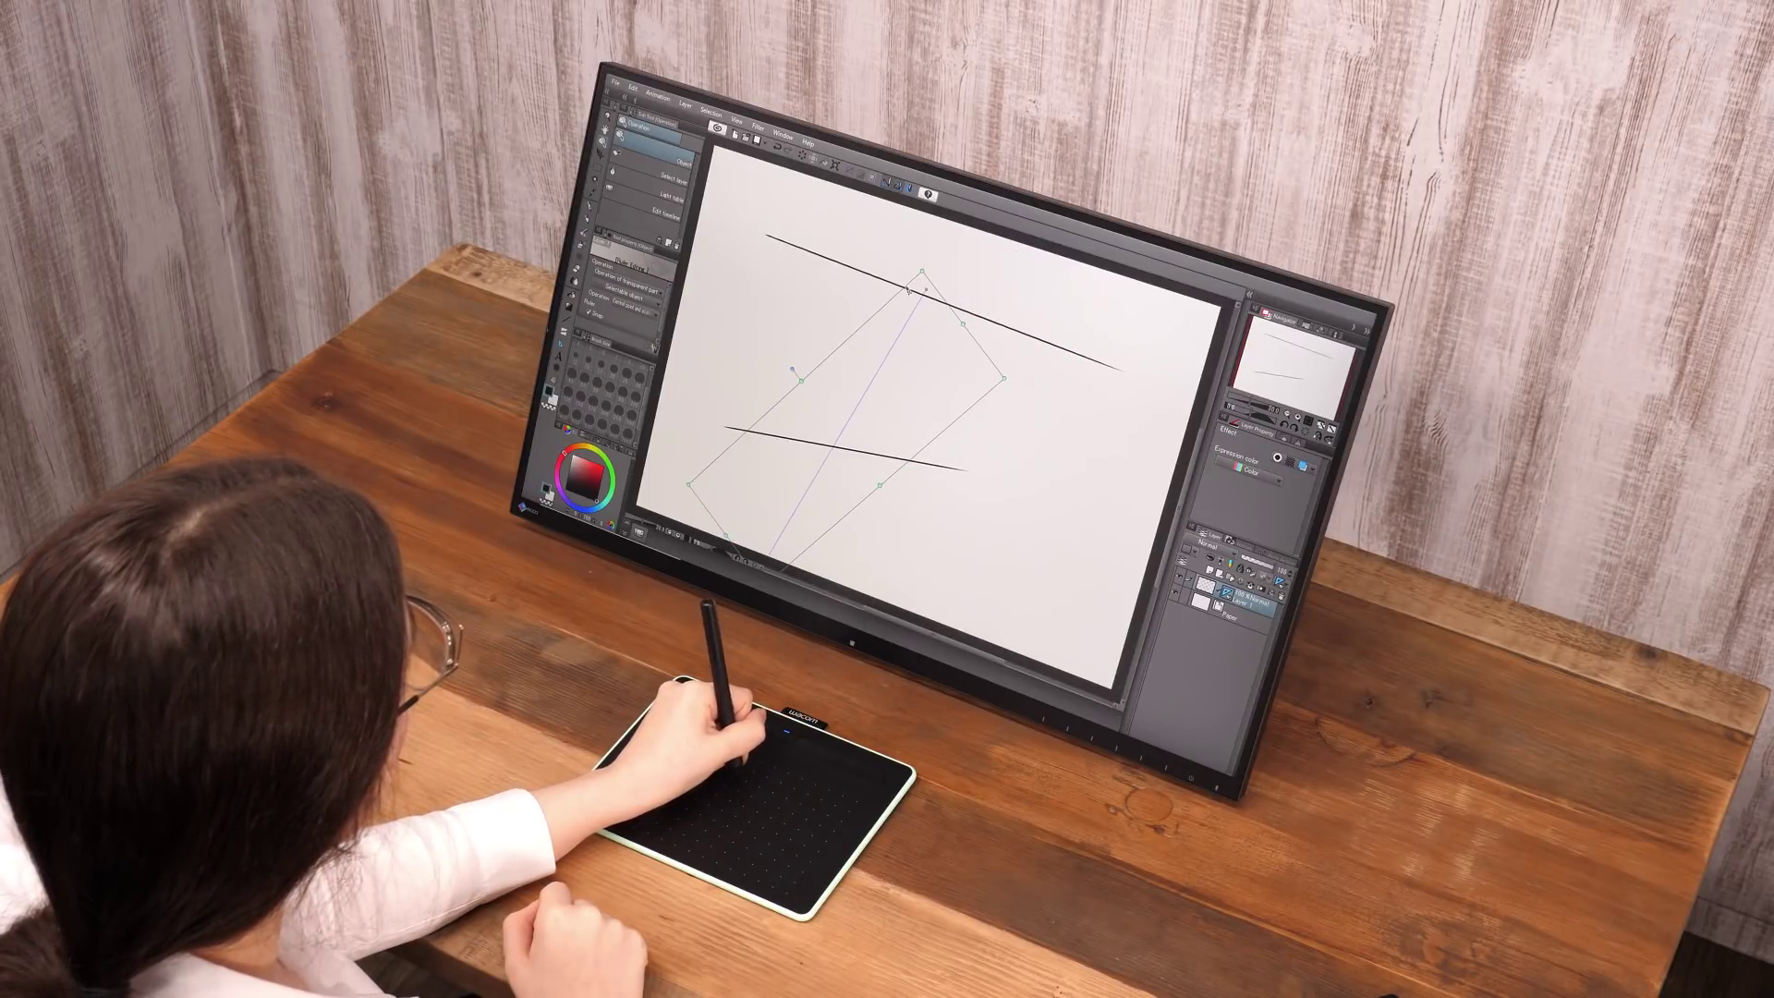
drag(1012, 251, 924, 259)
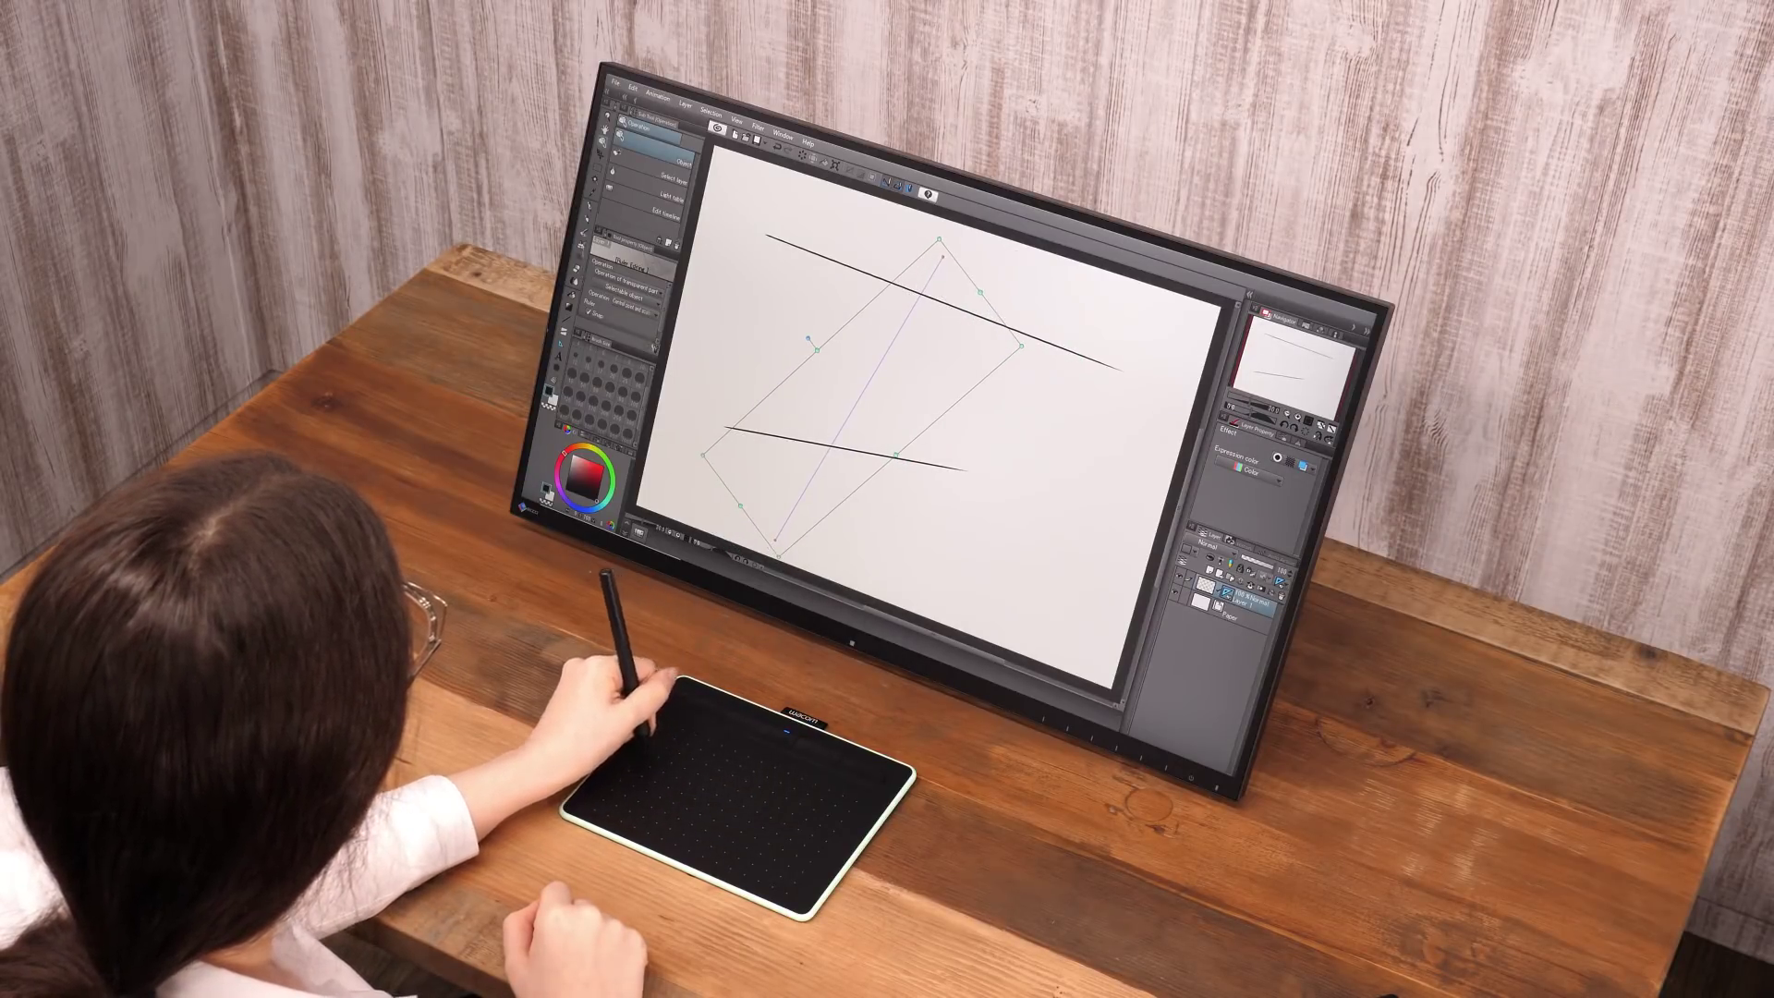
key(p)
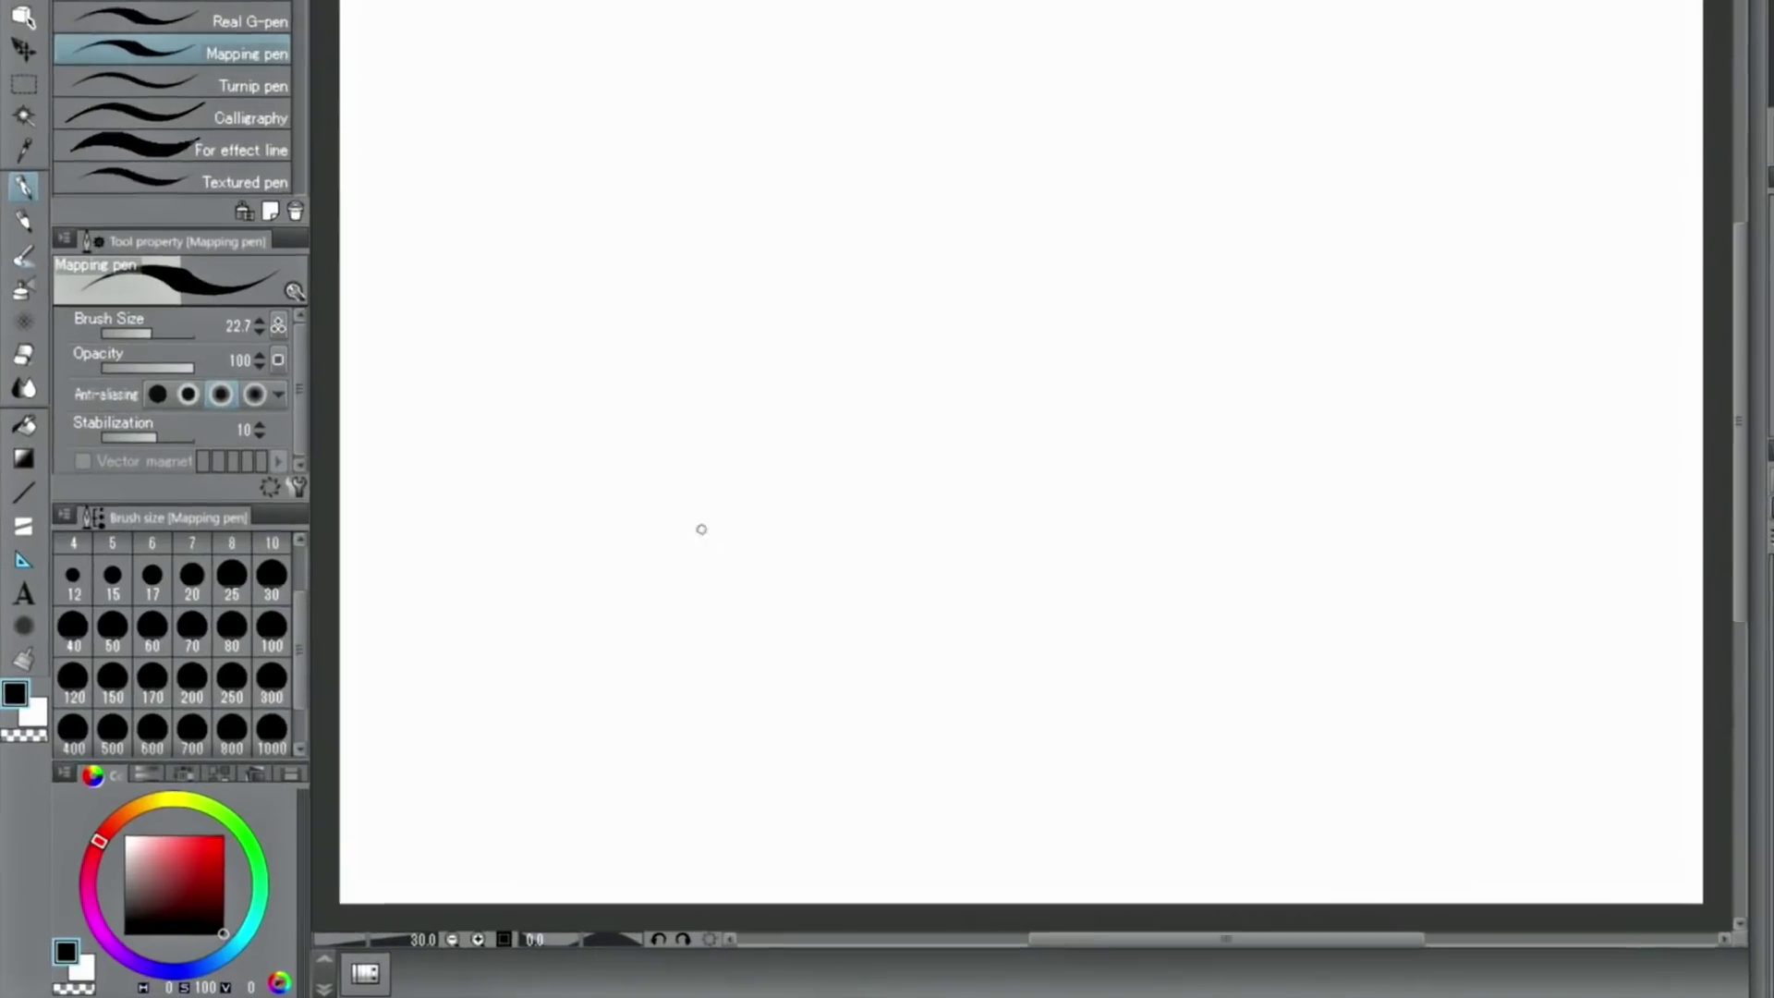
Choose the Special ruler sub tool with its shape kept as Parallel line.
click(13, 427)
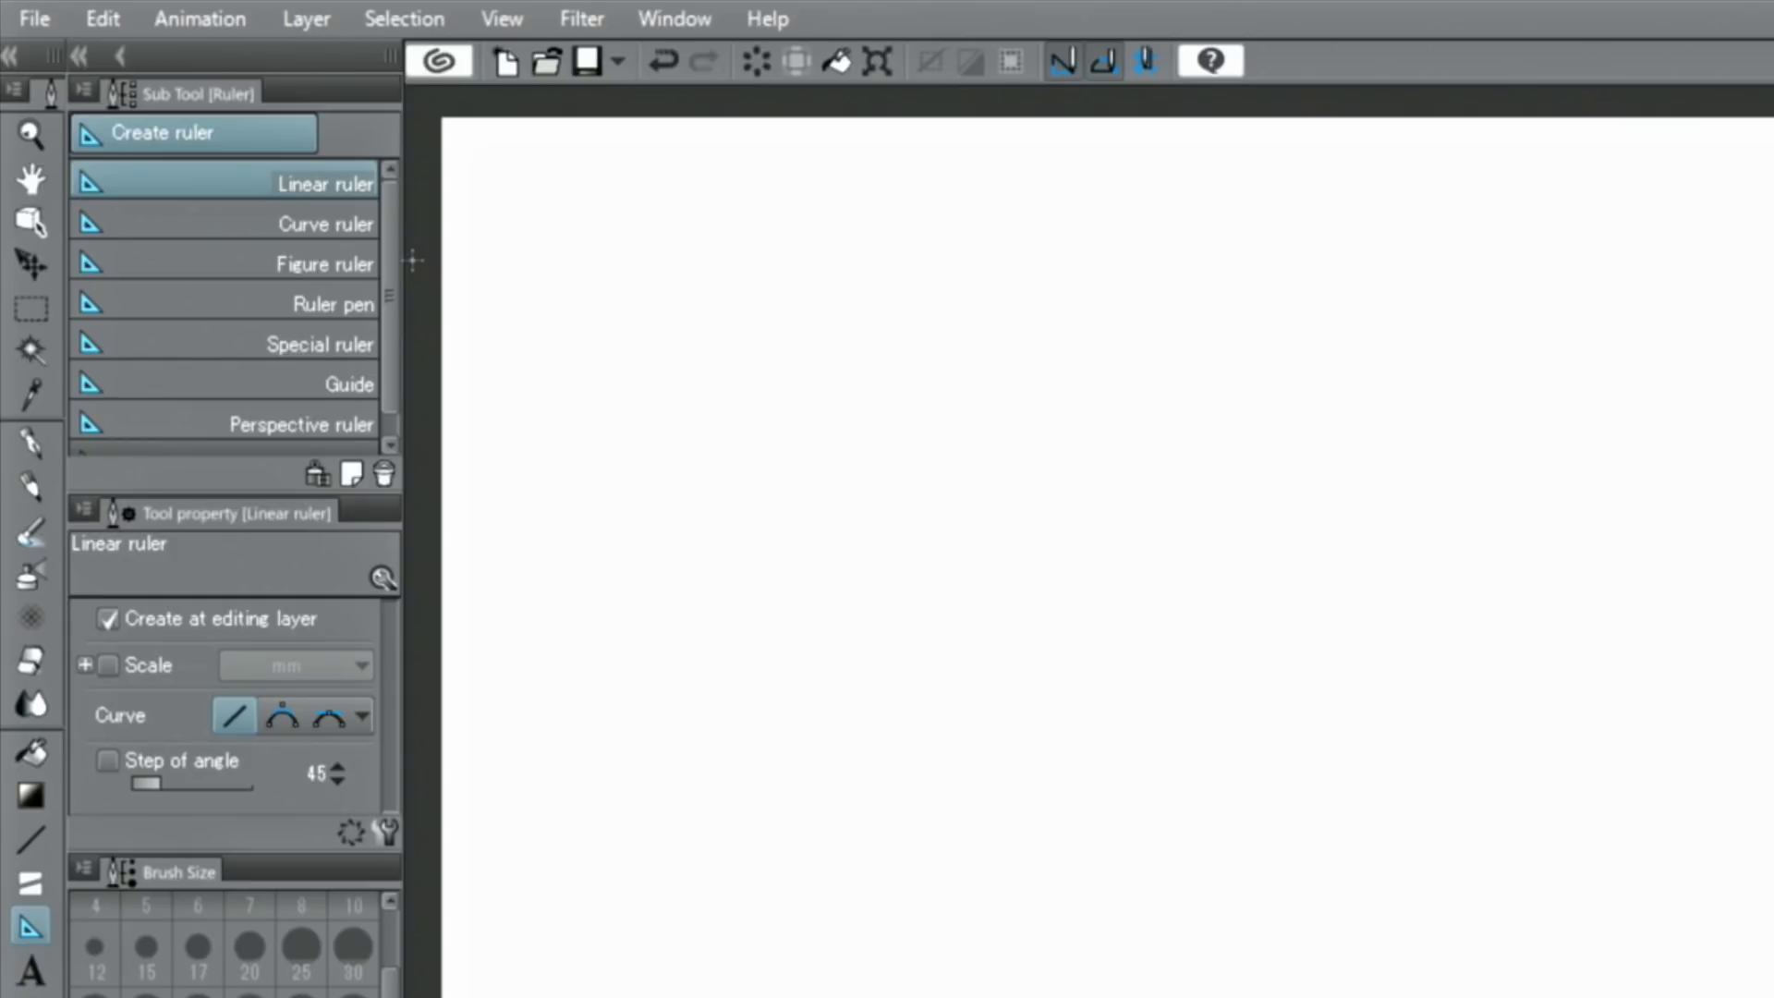
scroll(392, 253, down, 1)
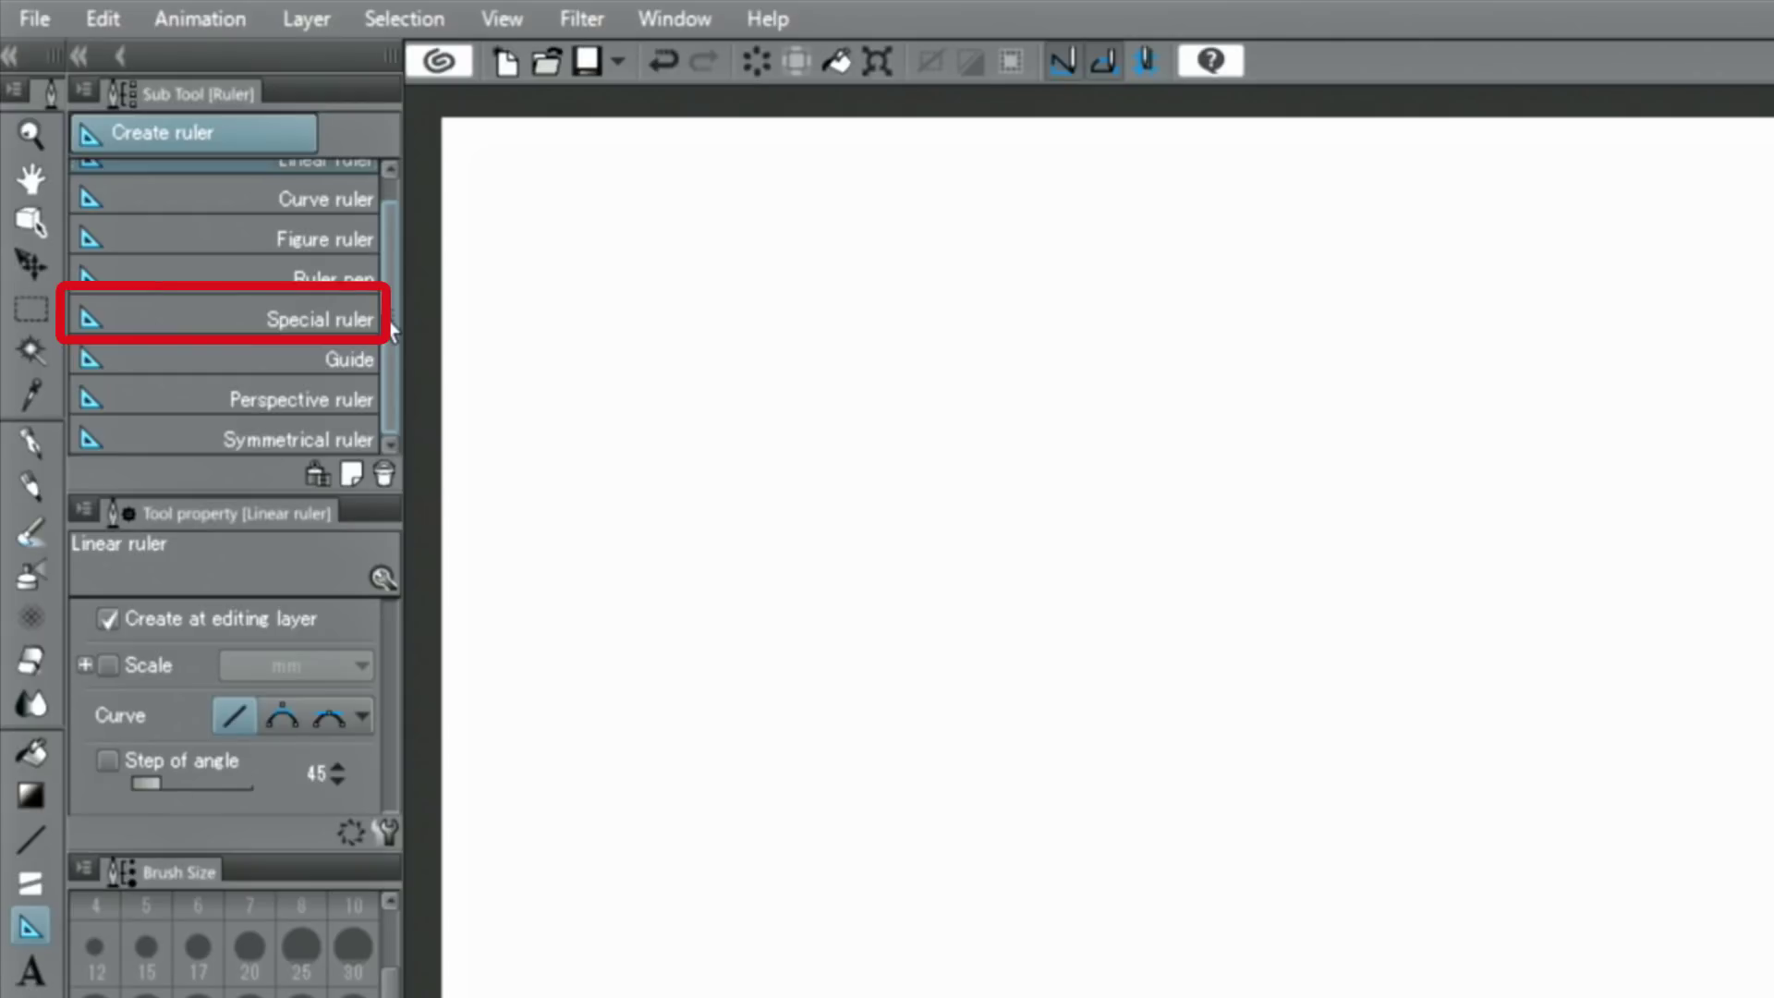
click(337, 315)
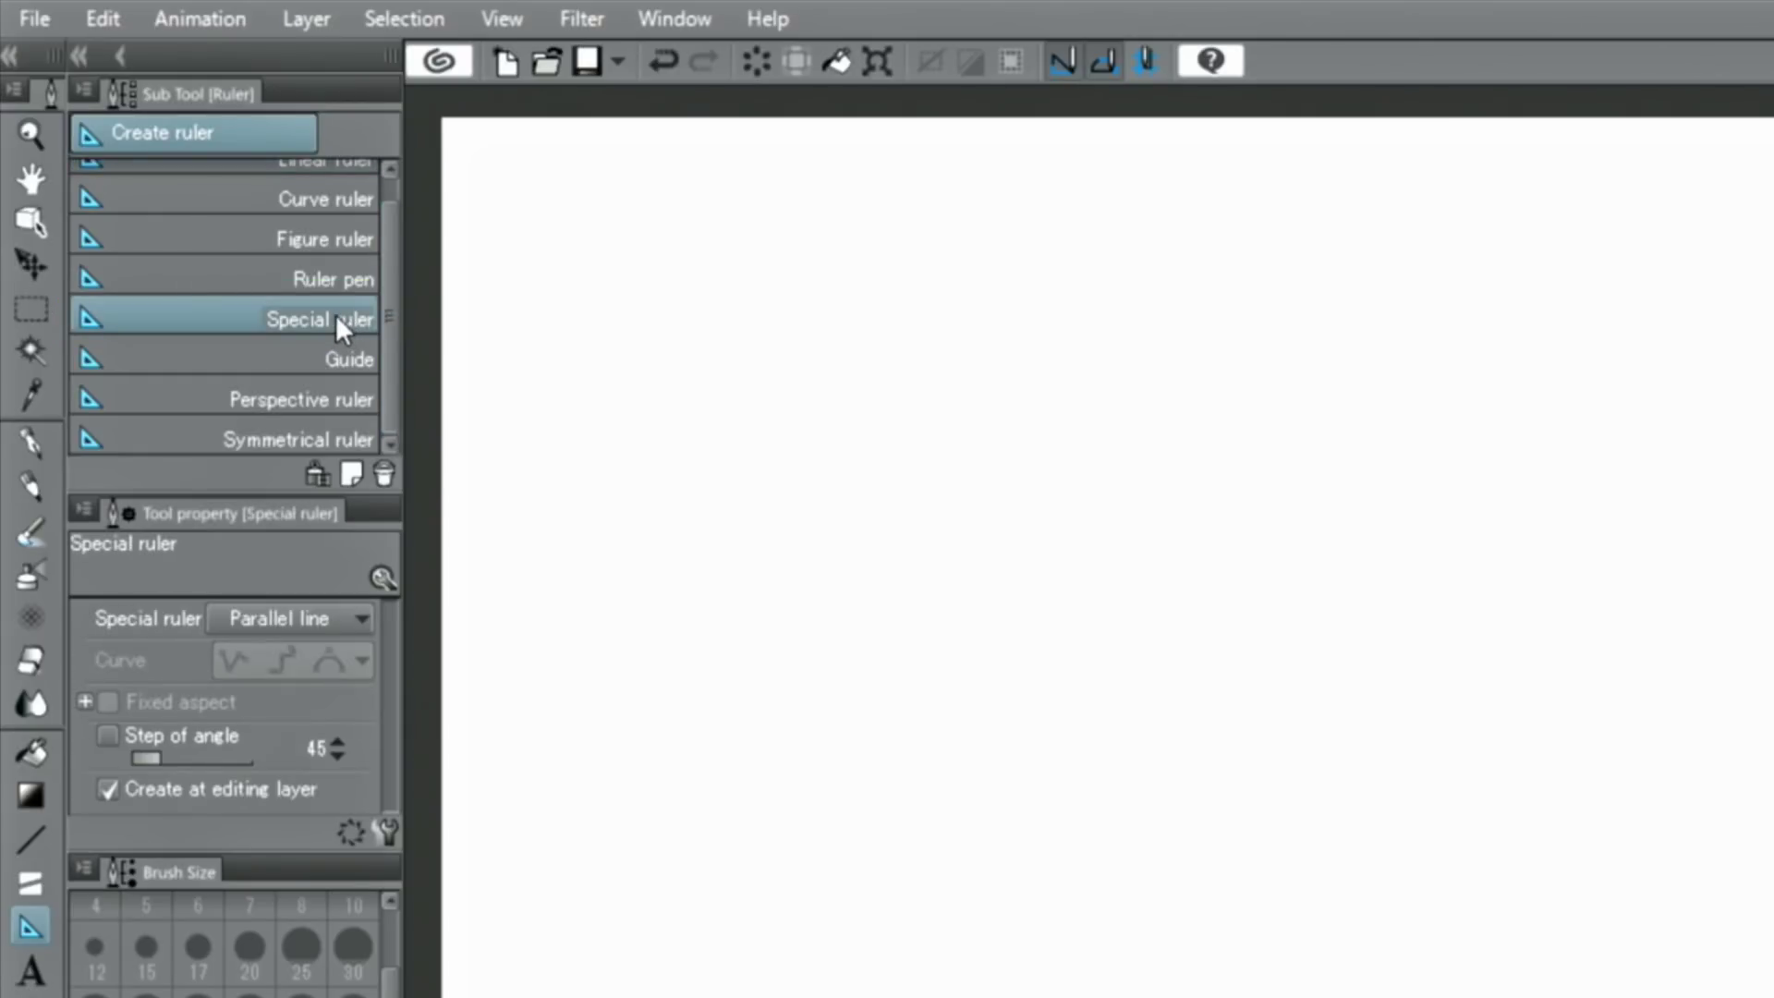
click(323, 627)
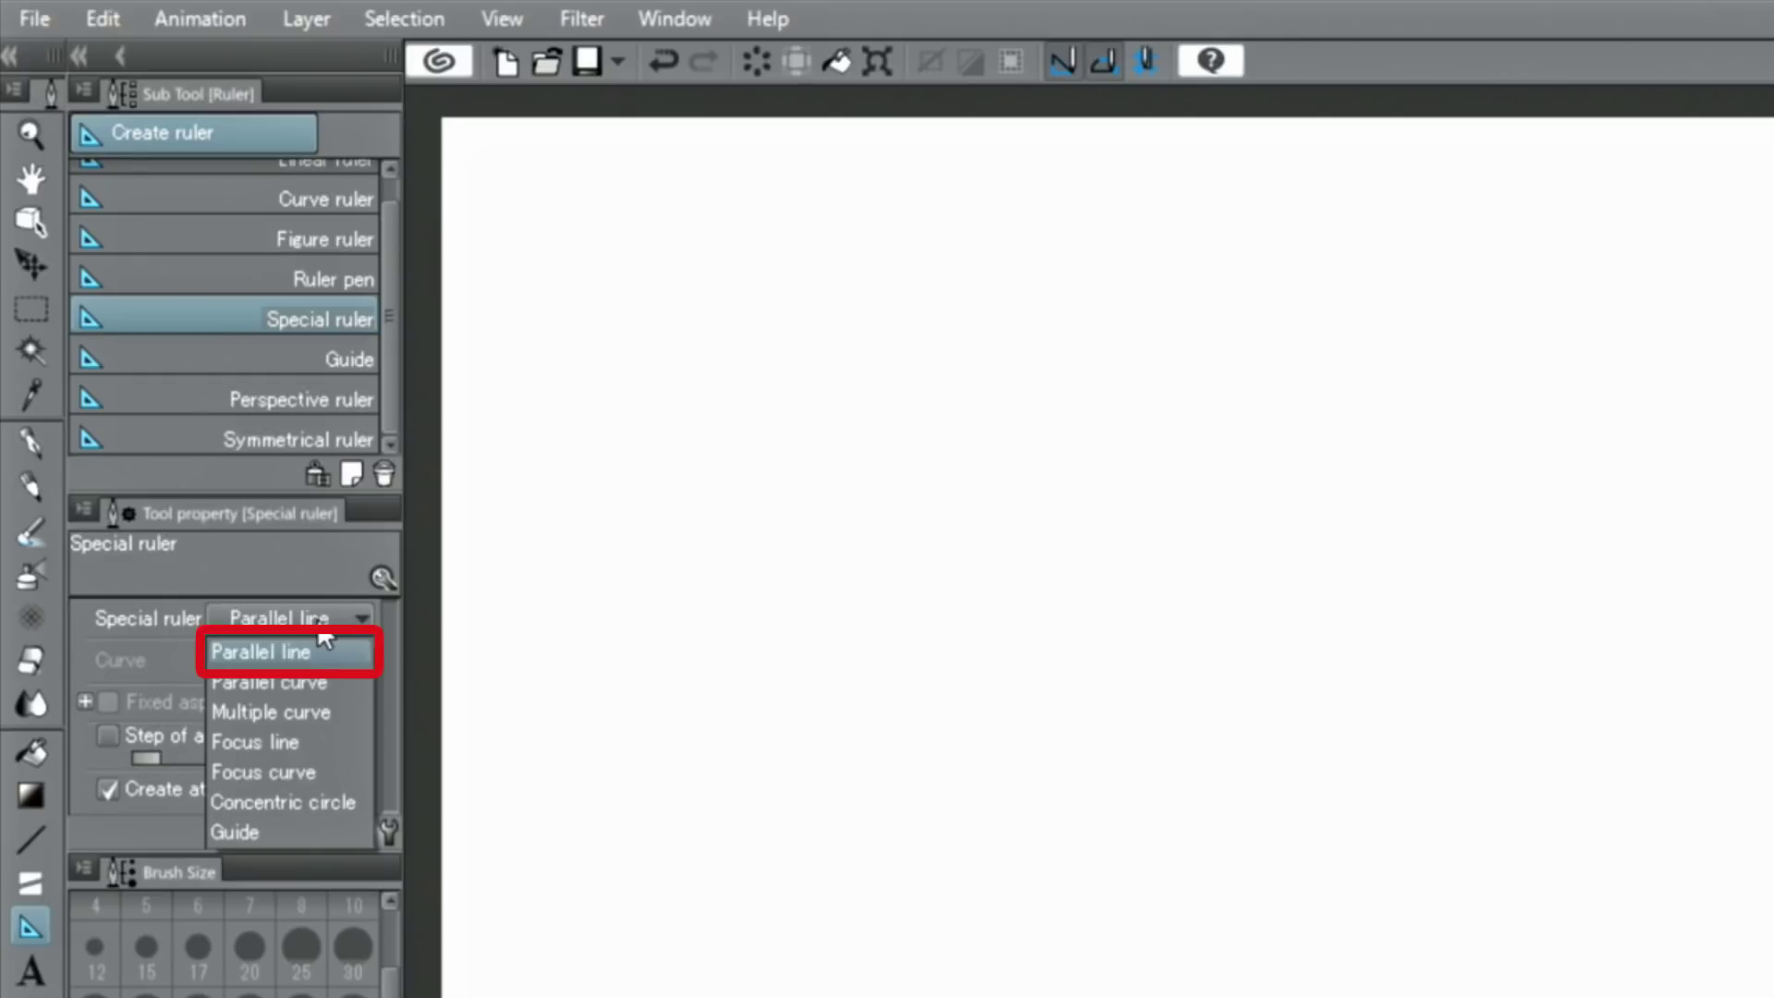
click(314, 658)
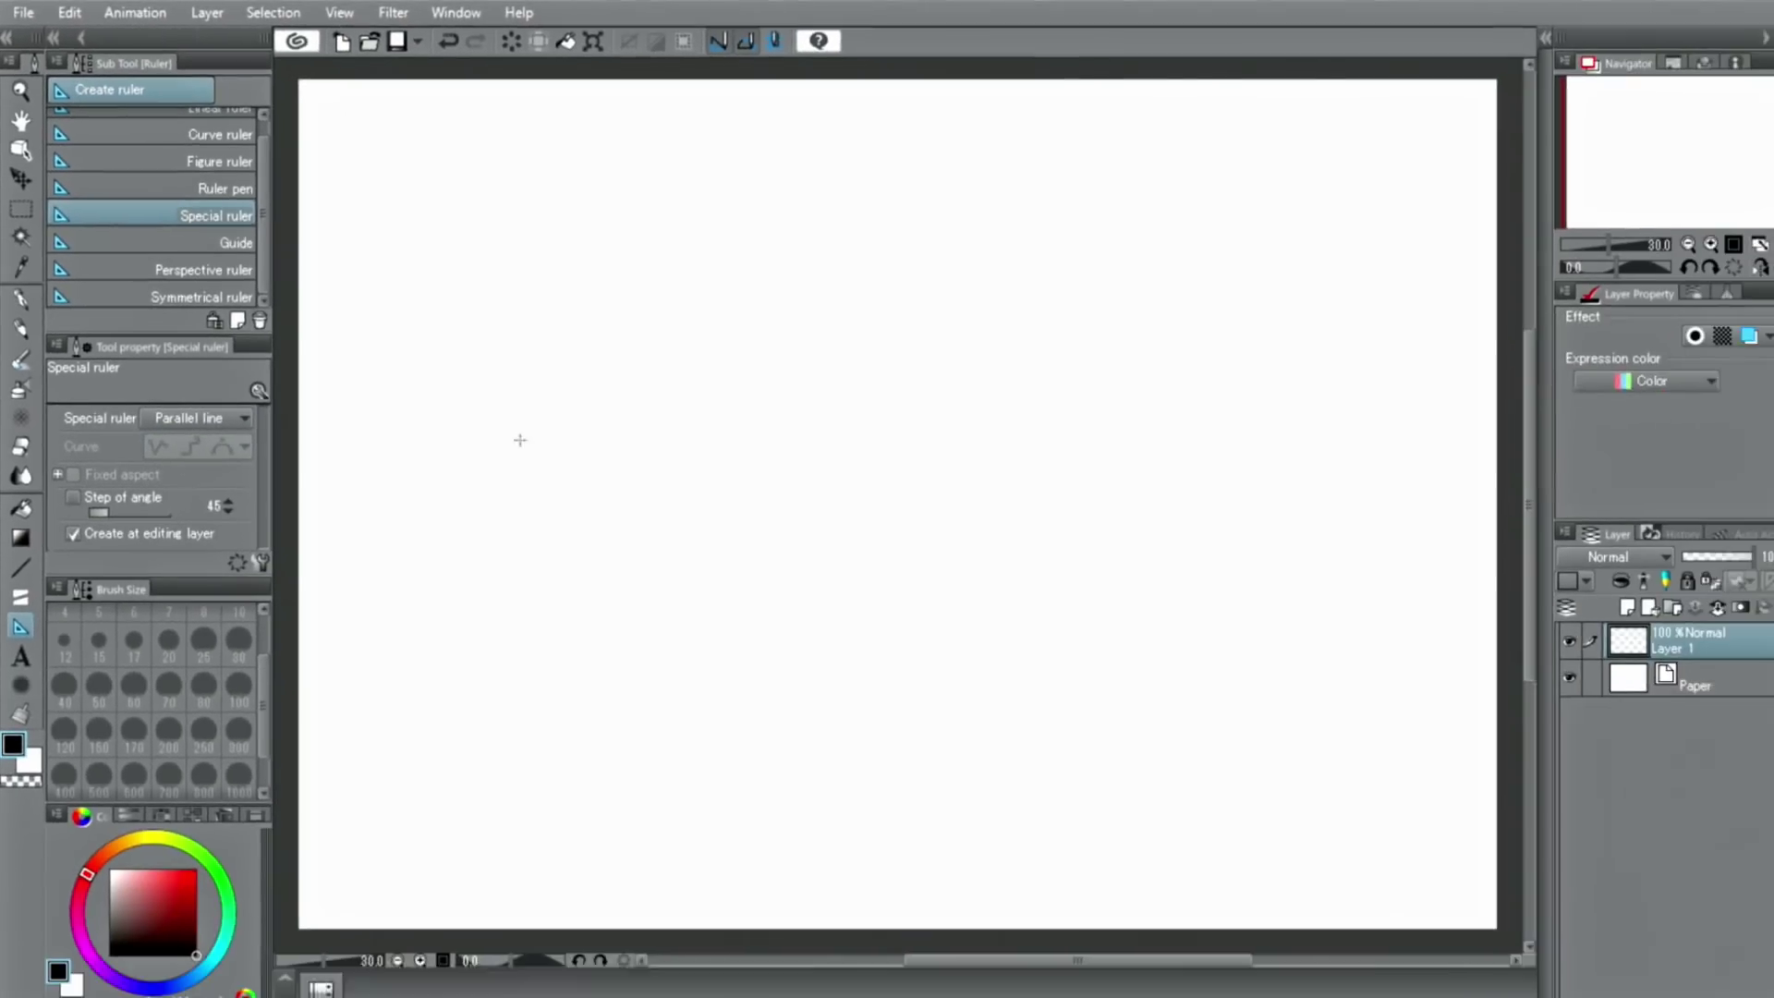
Place a diagonal parallel-line ruler and ink four parallel strokes on the left.
drag(693, 412, 1540, 739)
drag(1027, 492, 1063, 528)
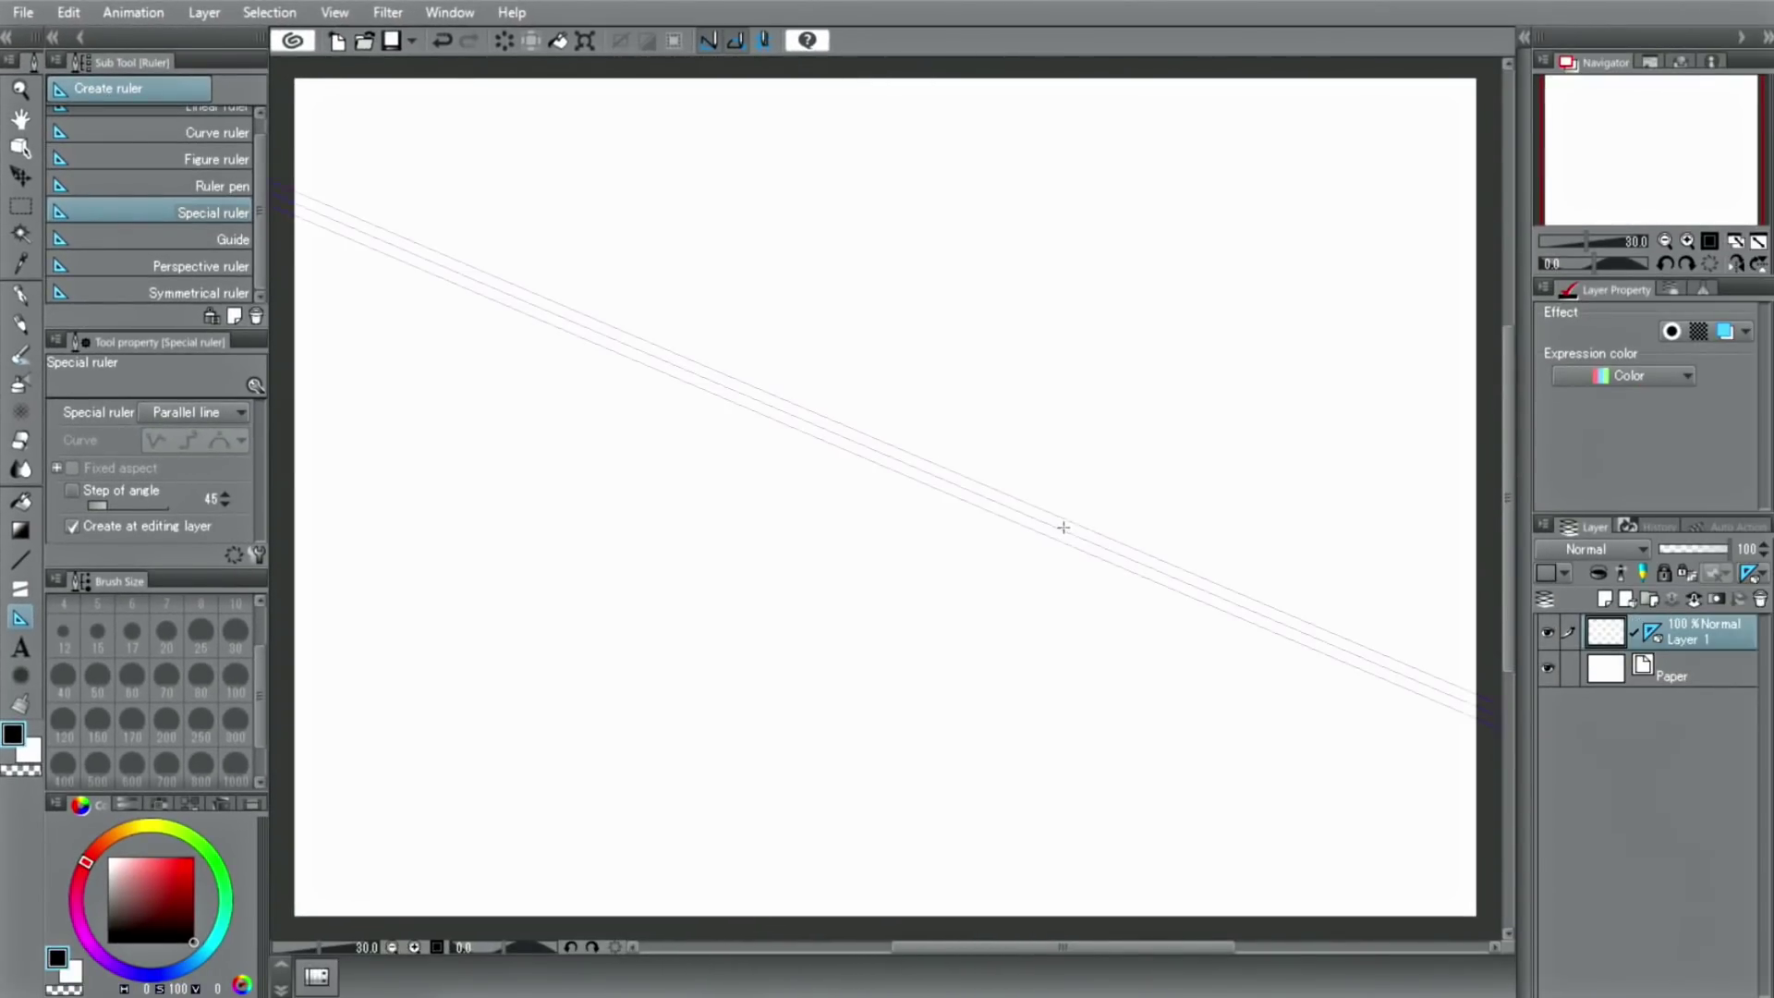
click(21, 295)
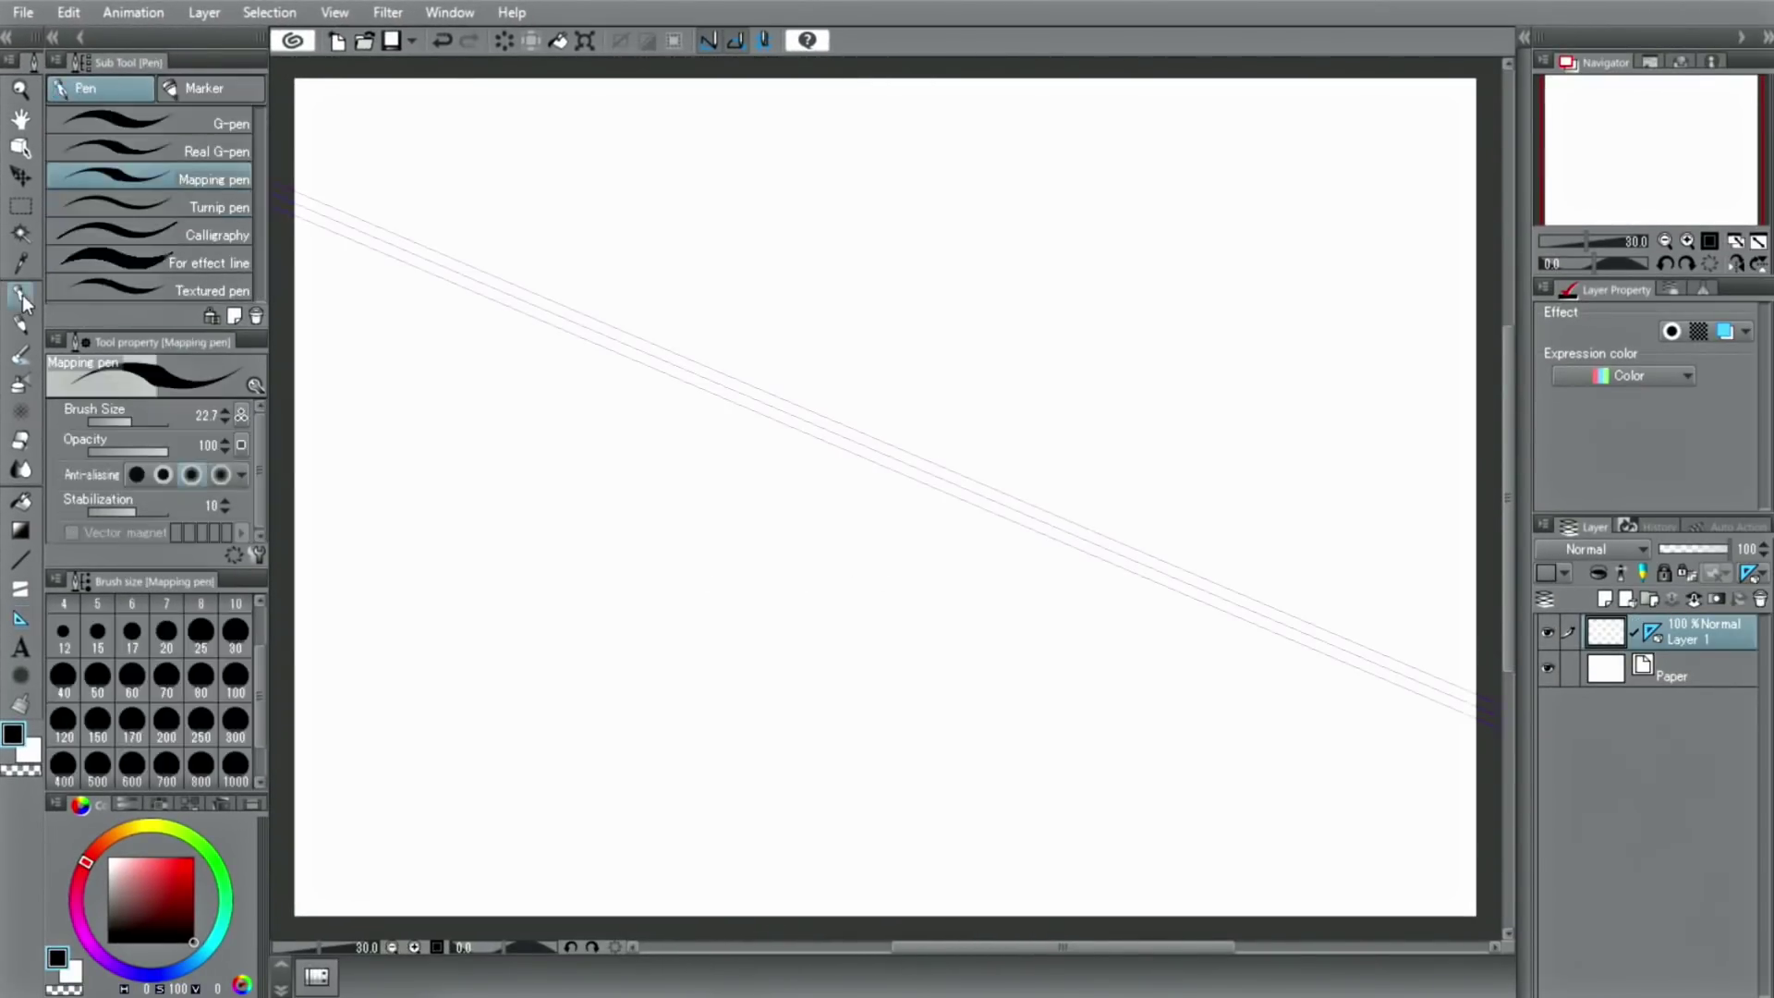
drag(374, 178, 786, 438)
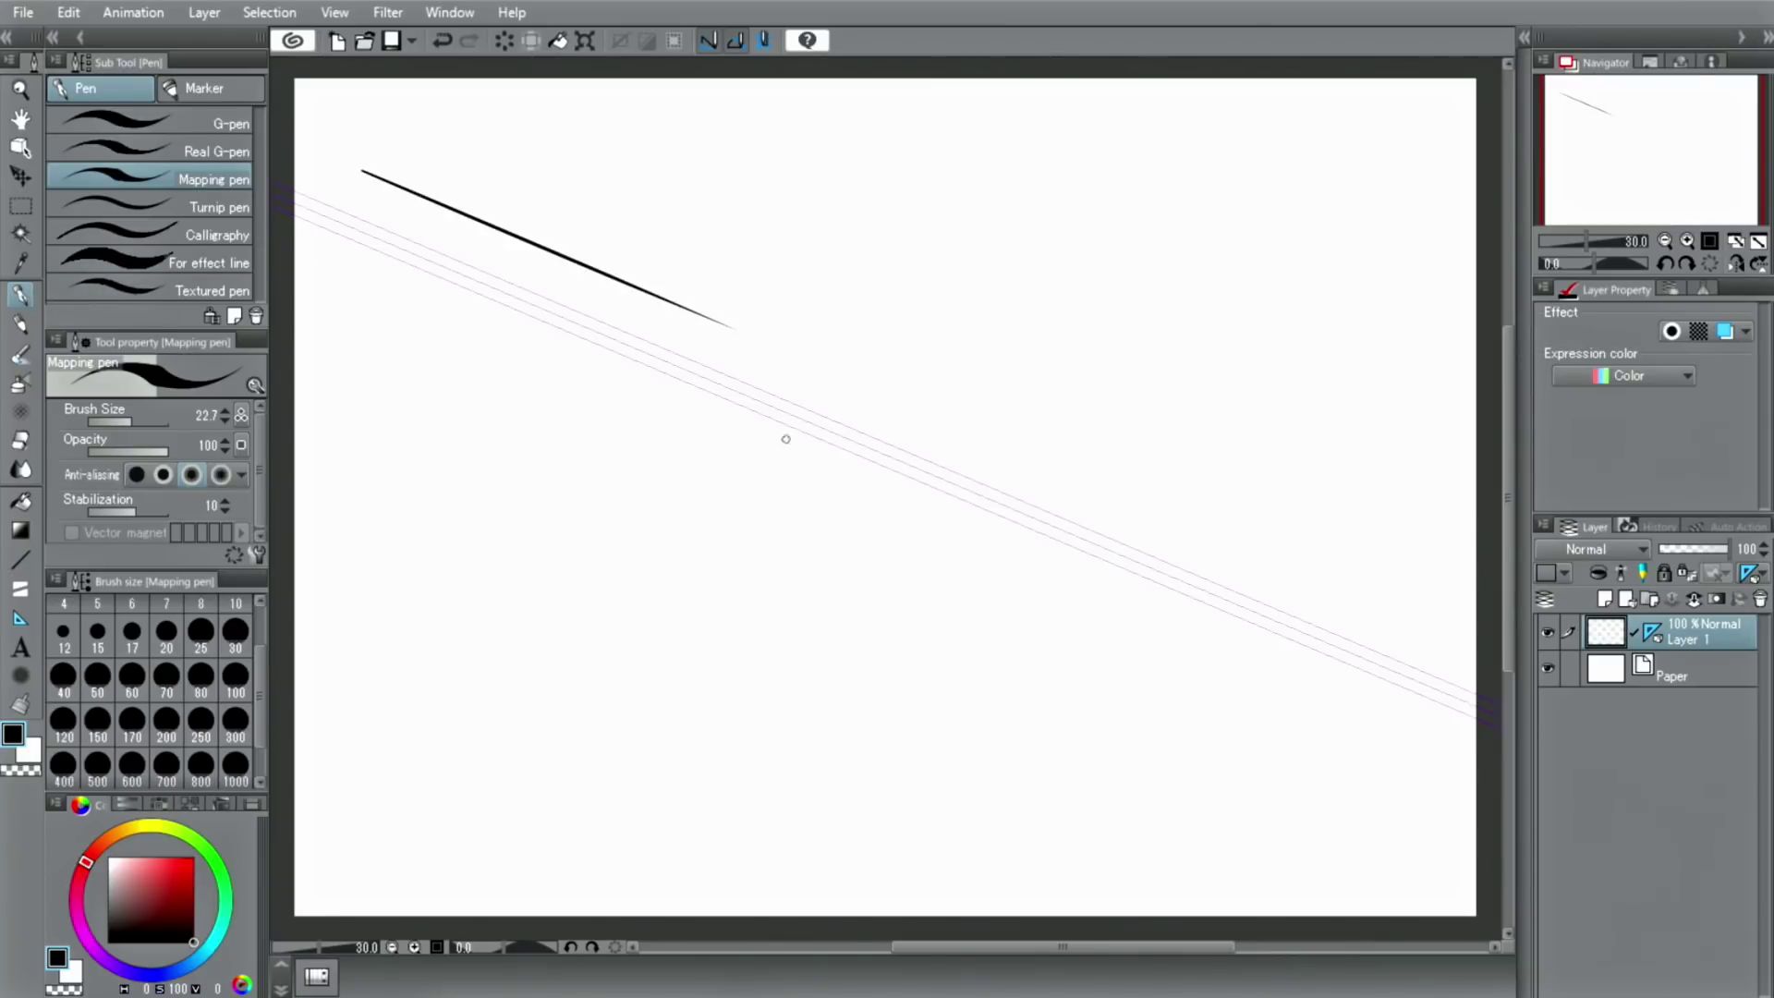
drag(362, 196, 733, 381)
drag(460, 335, 1134, 704)
drag(403, 377, 914, 810)
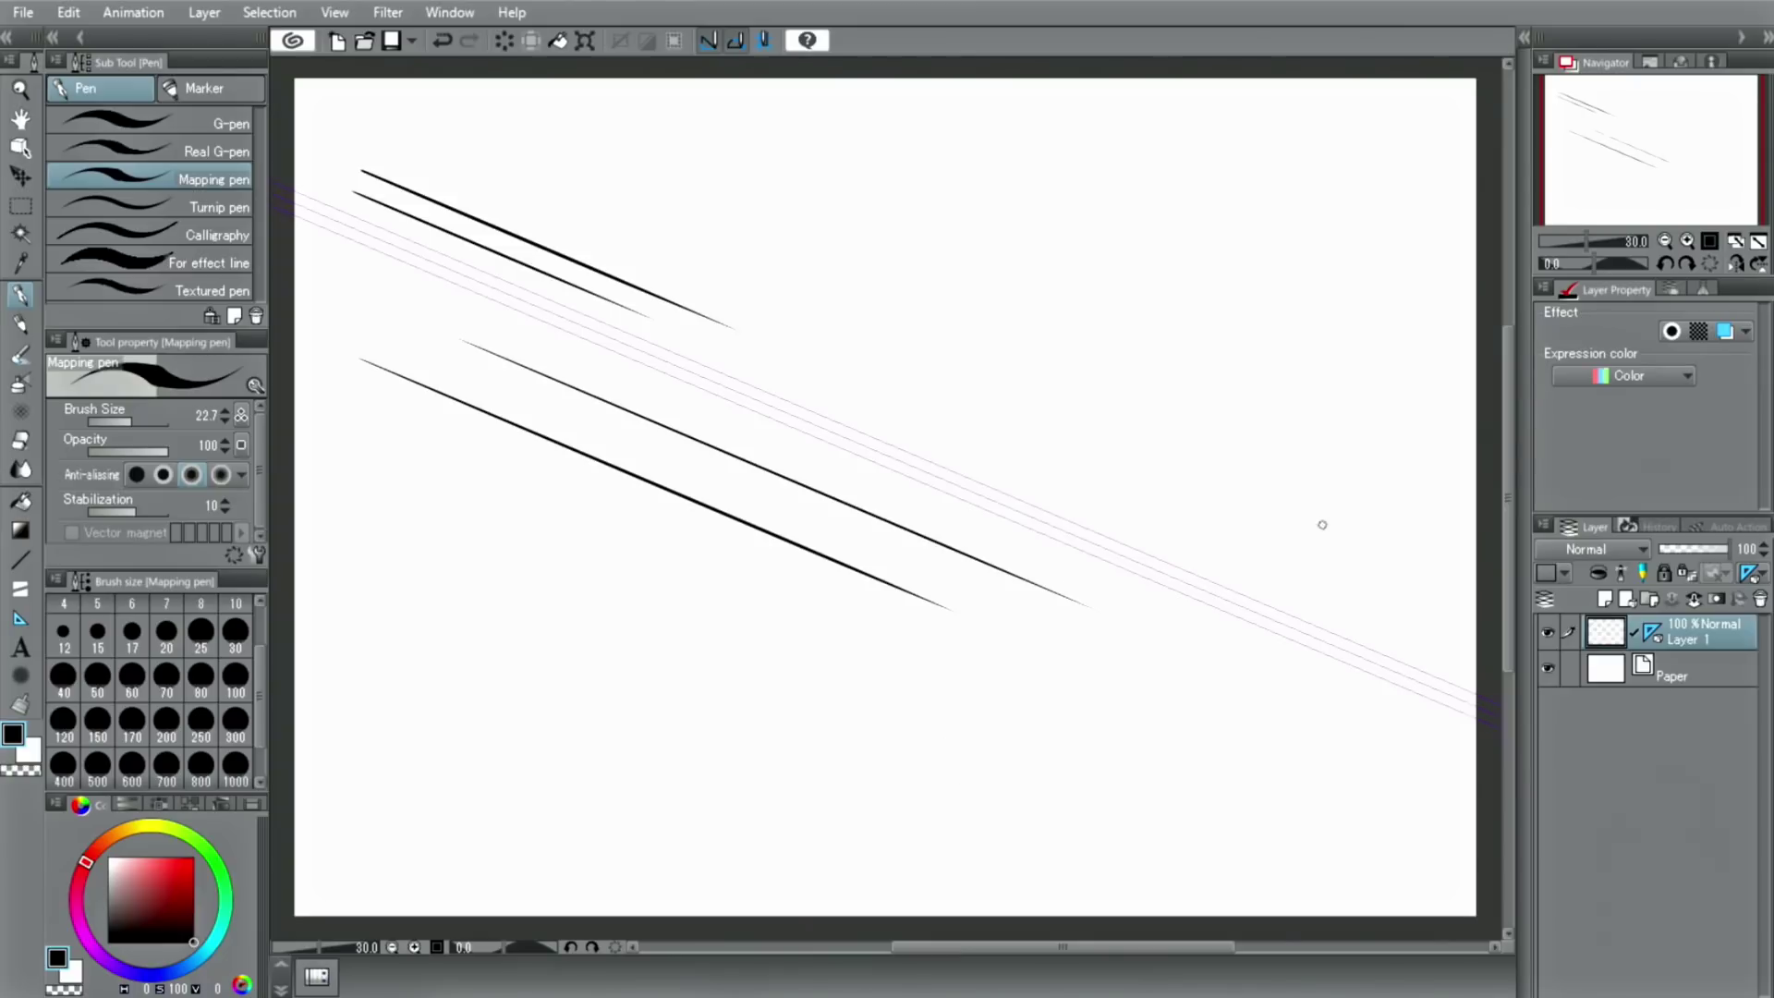
Ink three more parallel strokes from the right, then hide Layer 1 and add Layer 2.
drag(1356, 473, 1047, 370)
drag(1375, 478, 1037, 332)
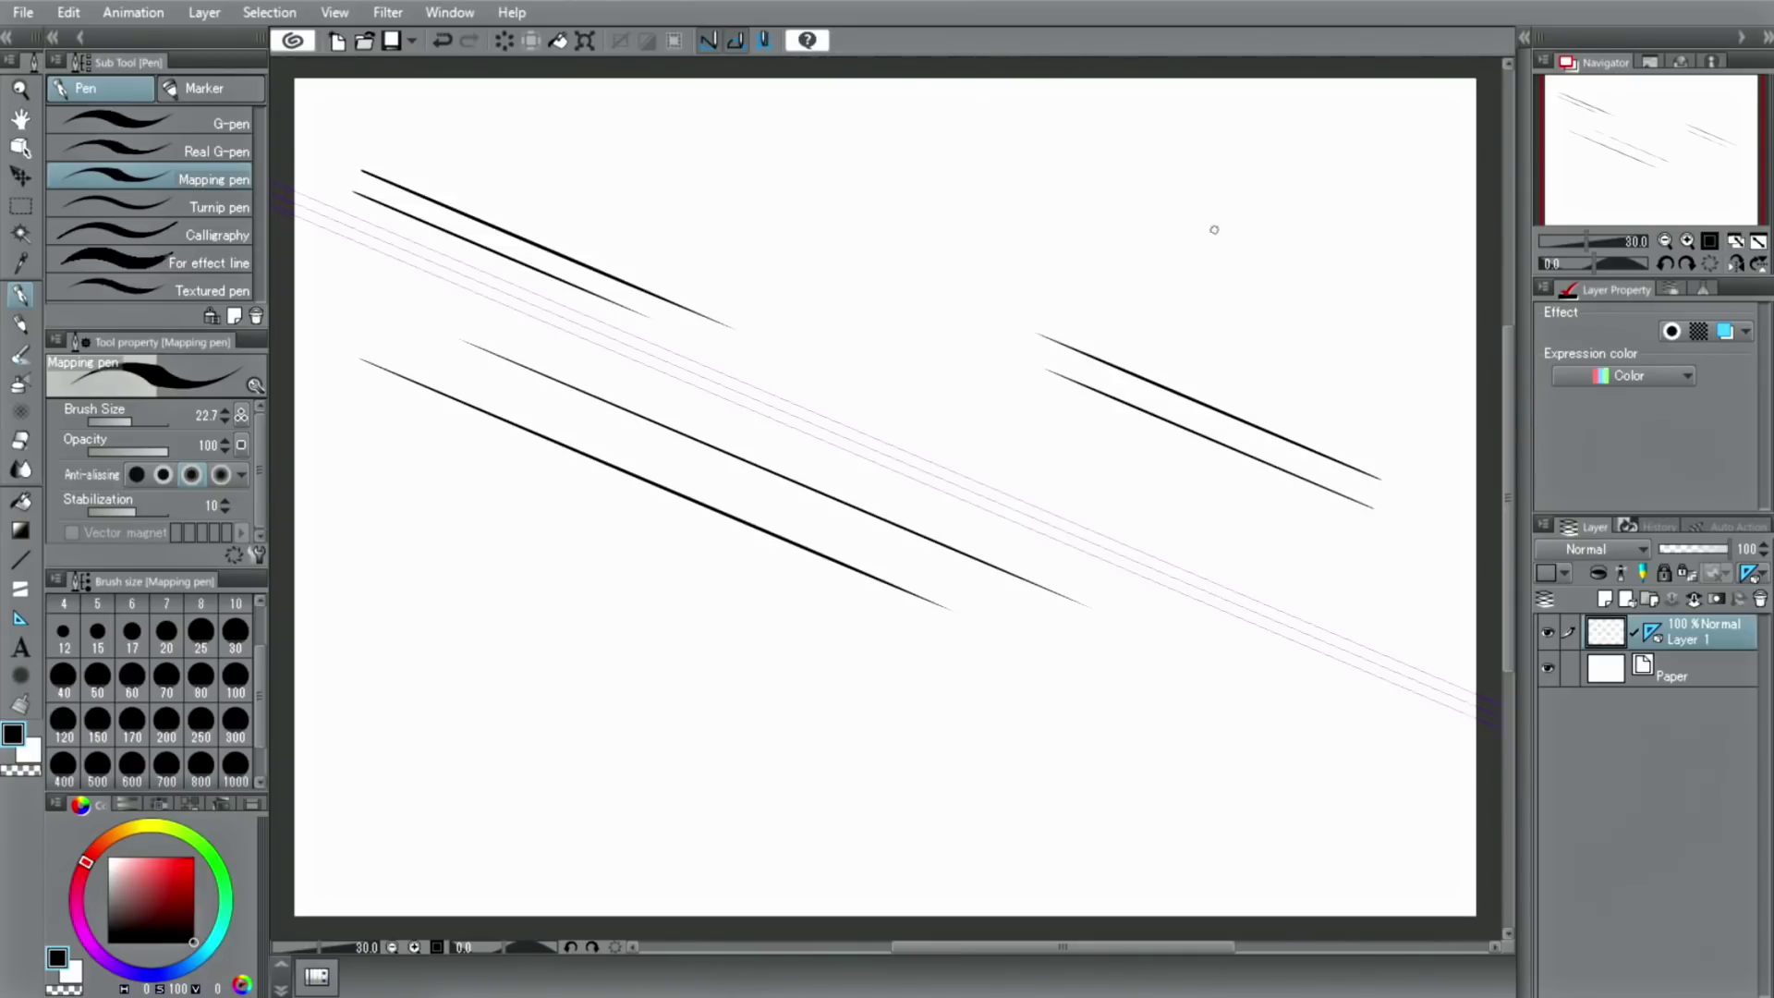
drag(1387, 469, 545, 114)
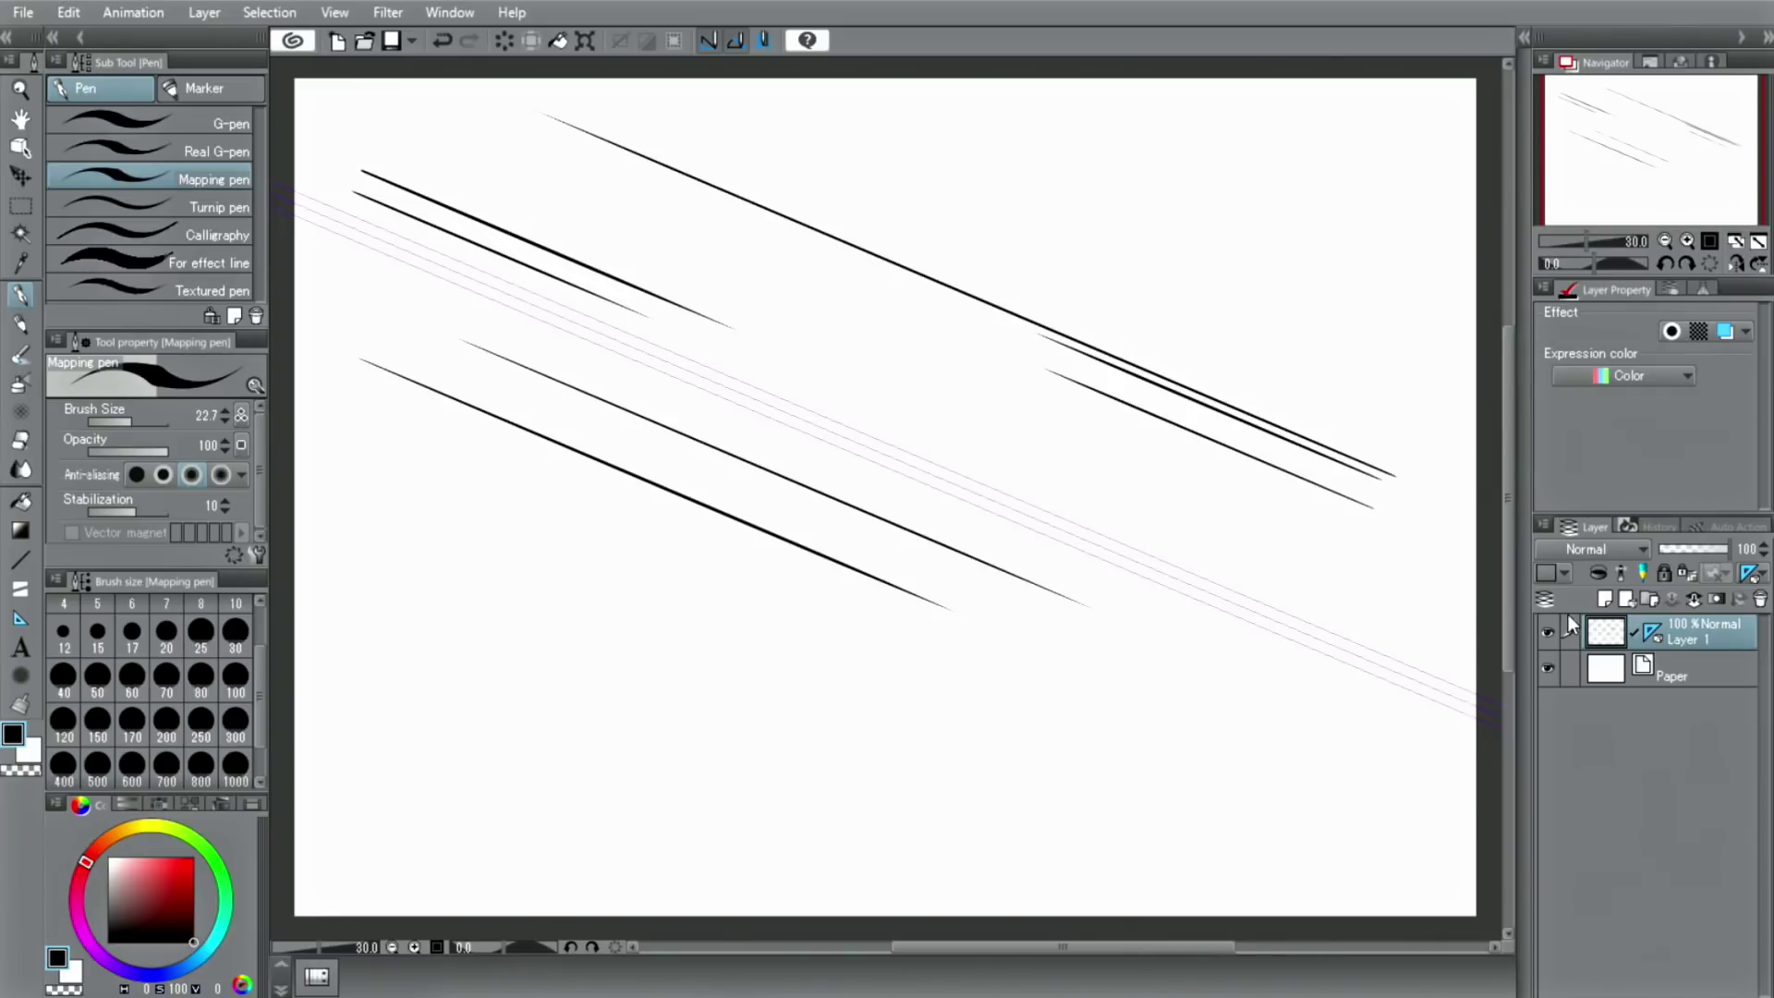
click(1548, 631)
click(1605, 599)
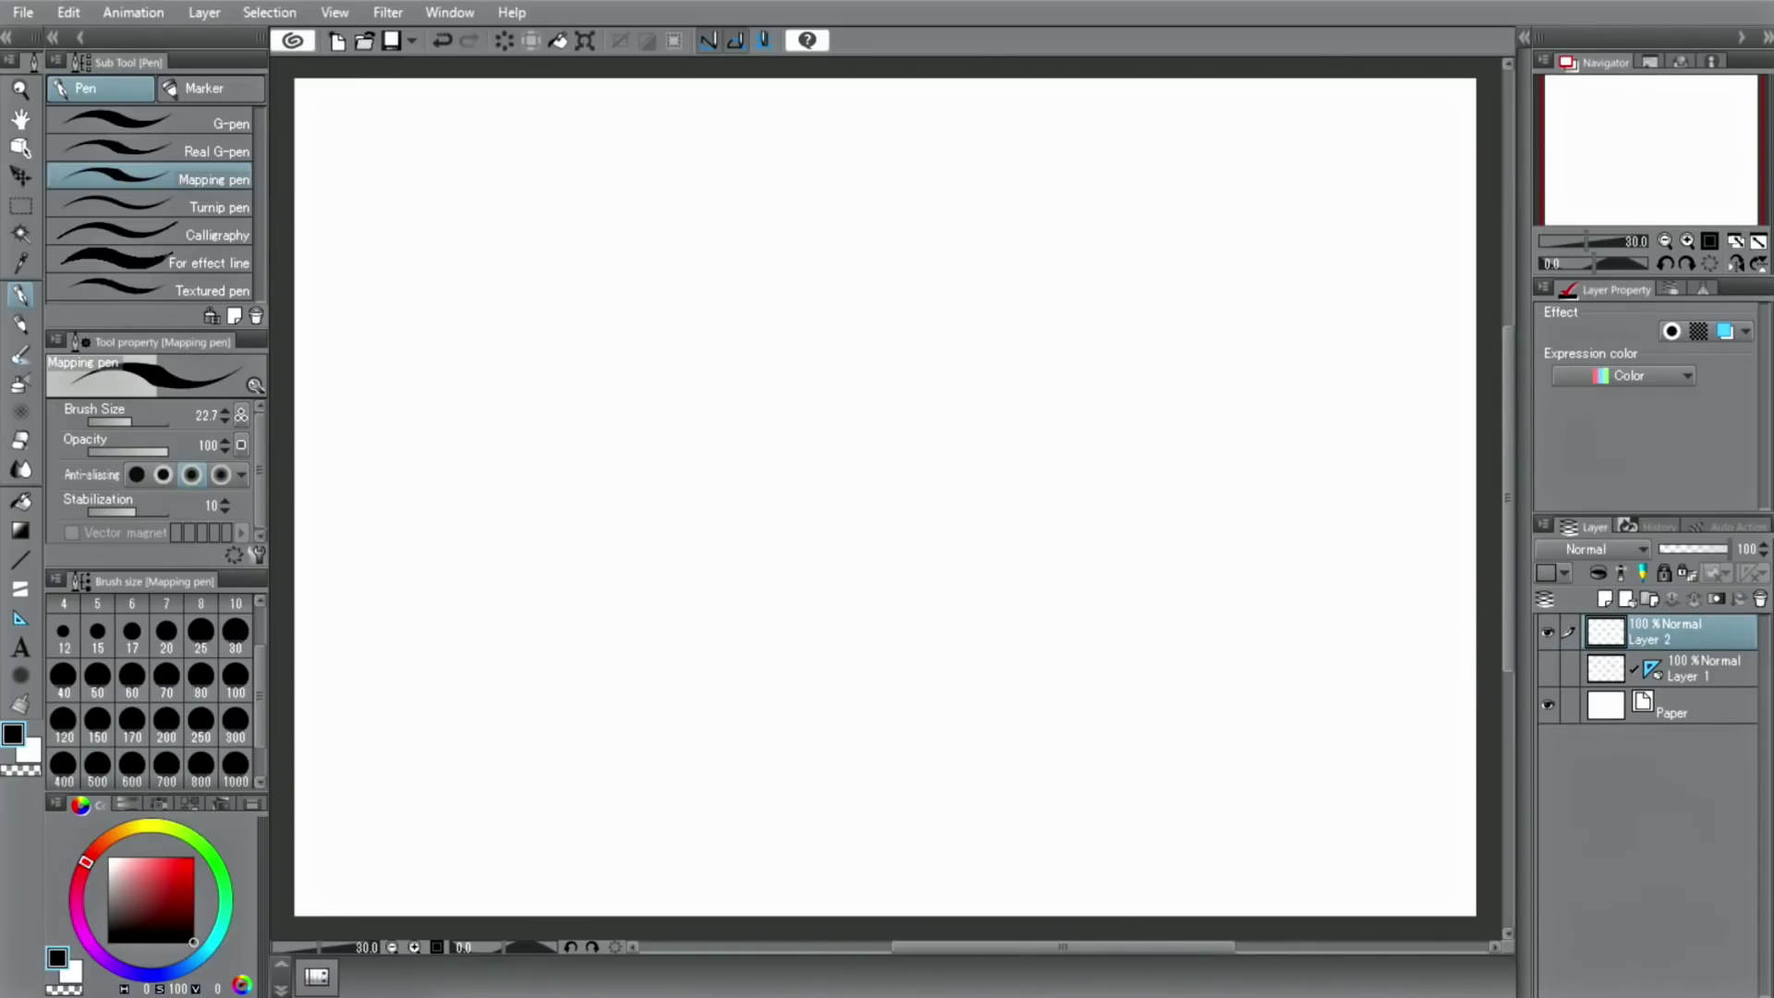
Create a Parallel curve special ruler arcing from the canvas left to the lower right.
click(20, 618)
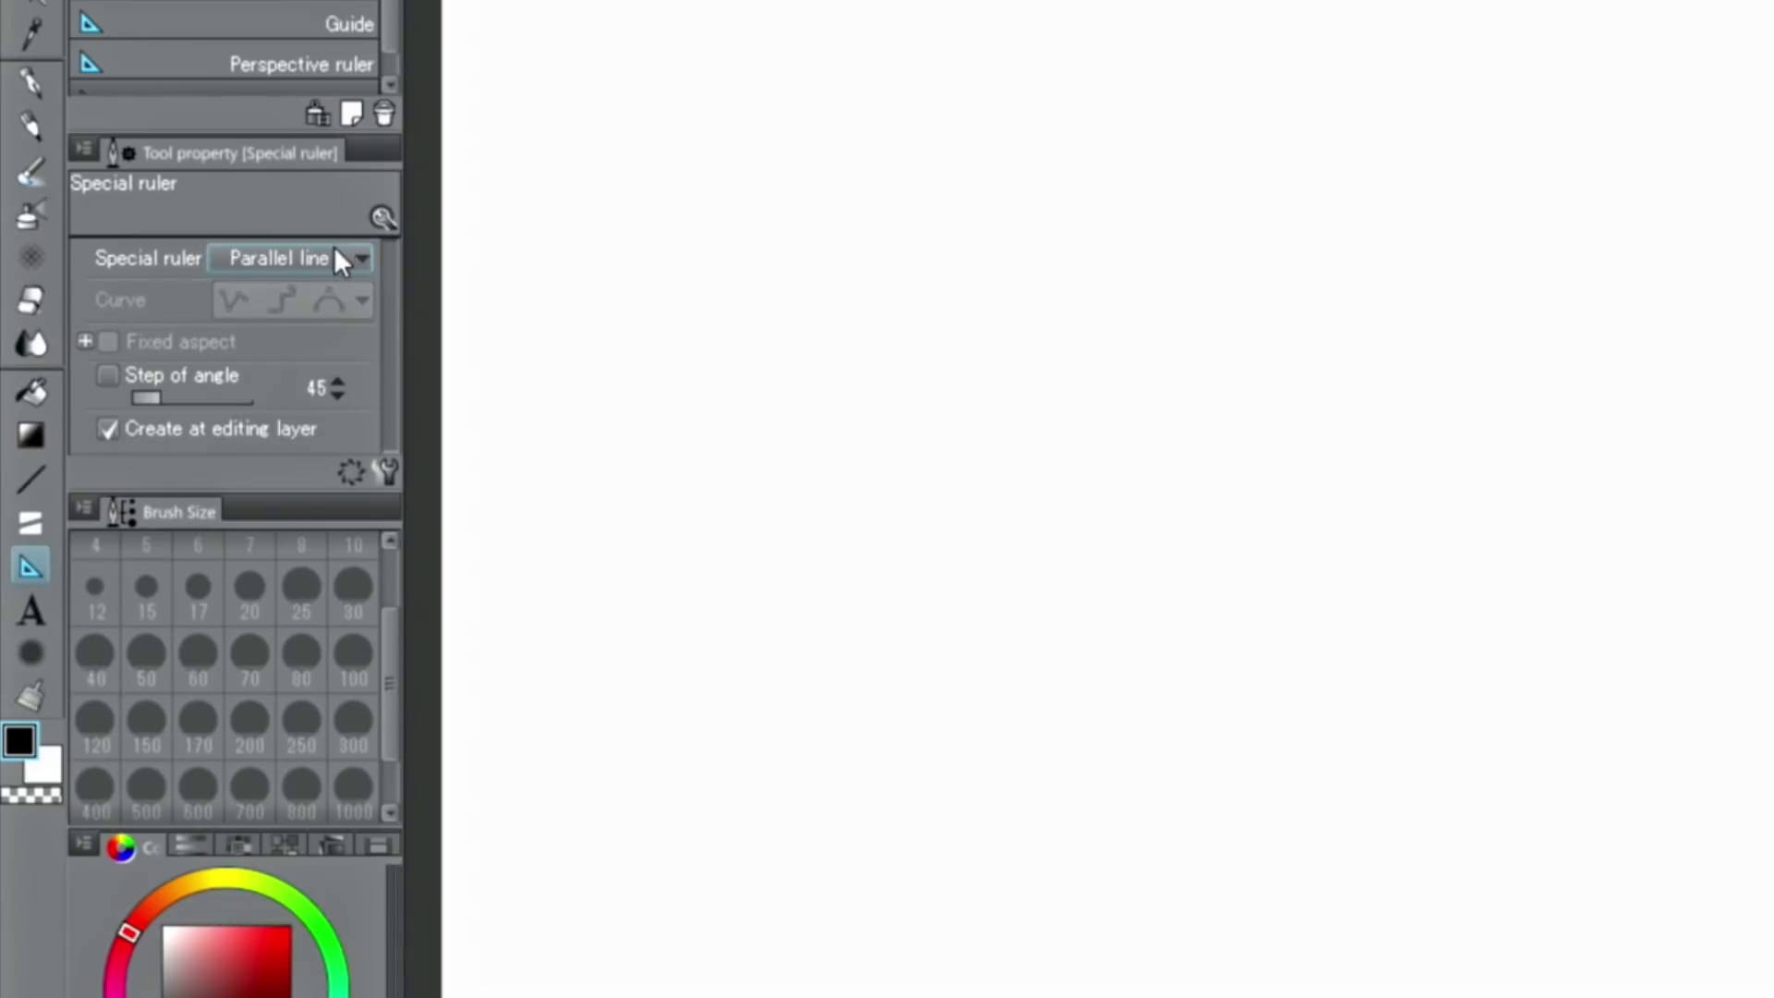
click(336, 263)
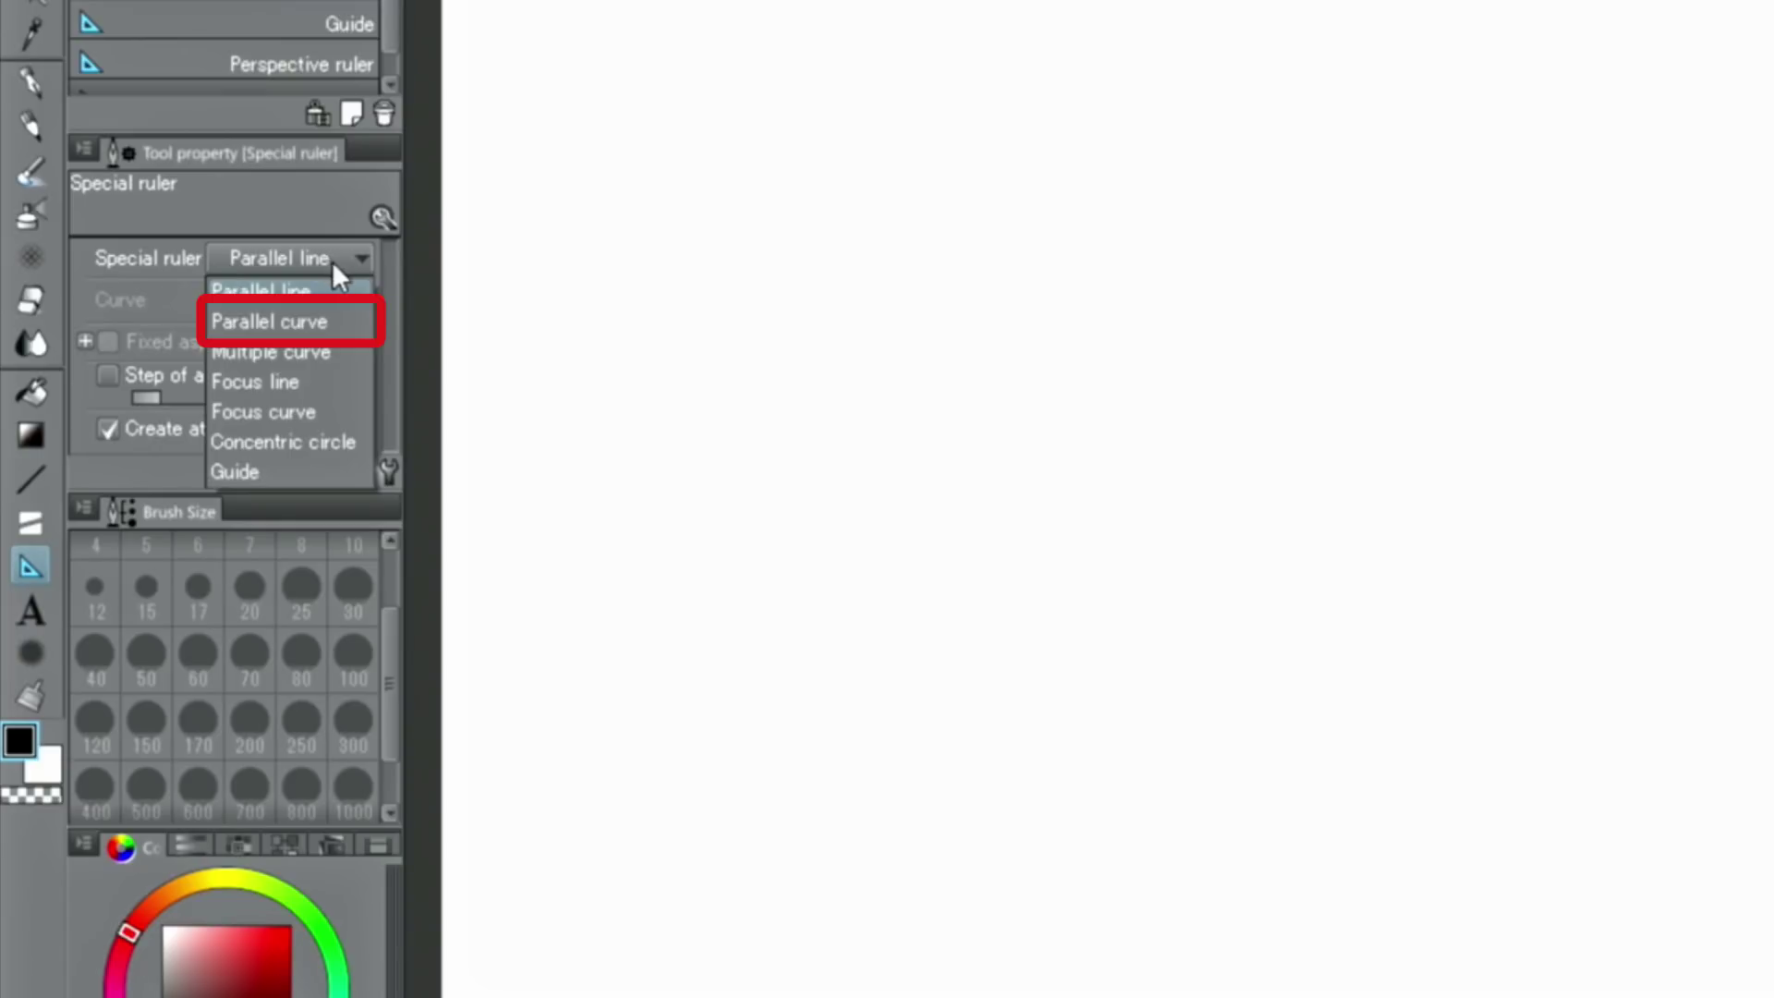
click(335, 320)
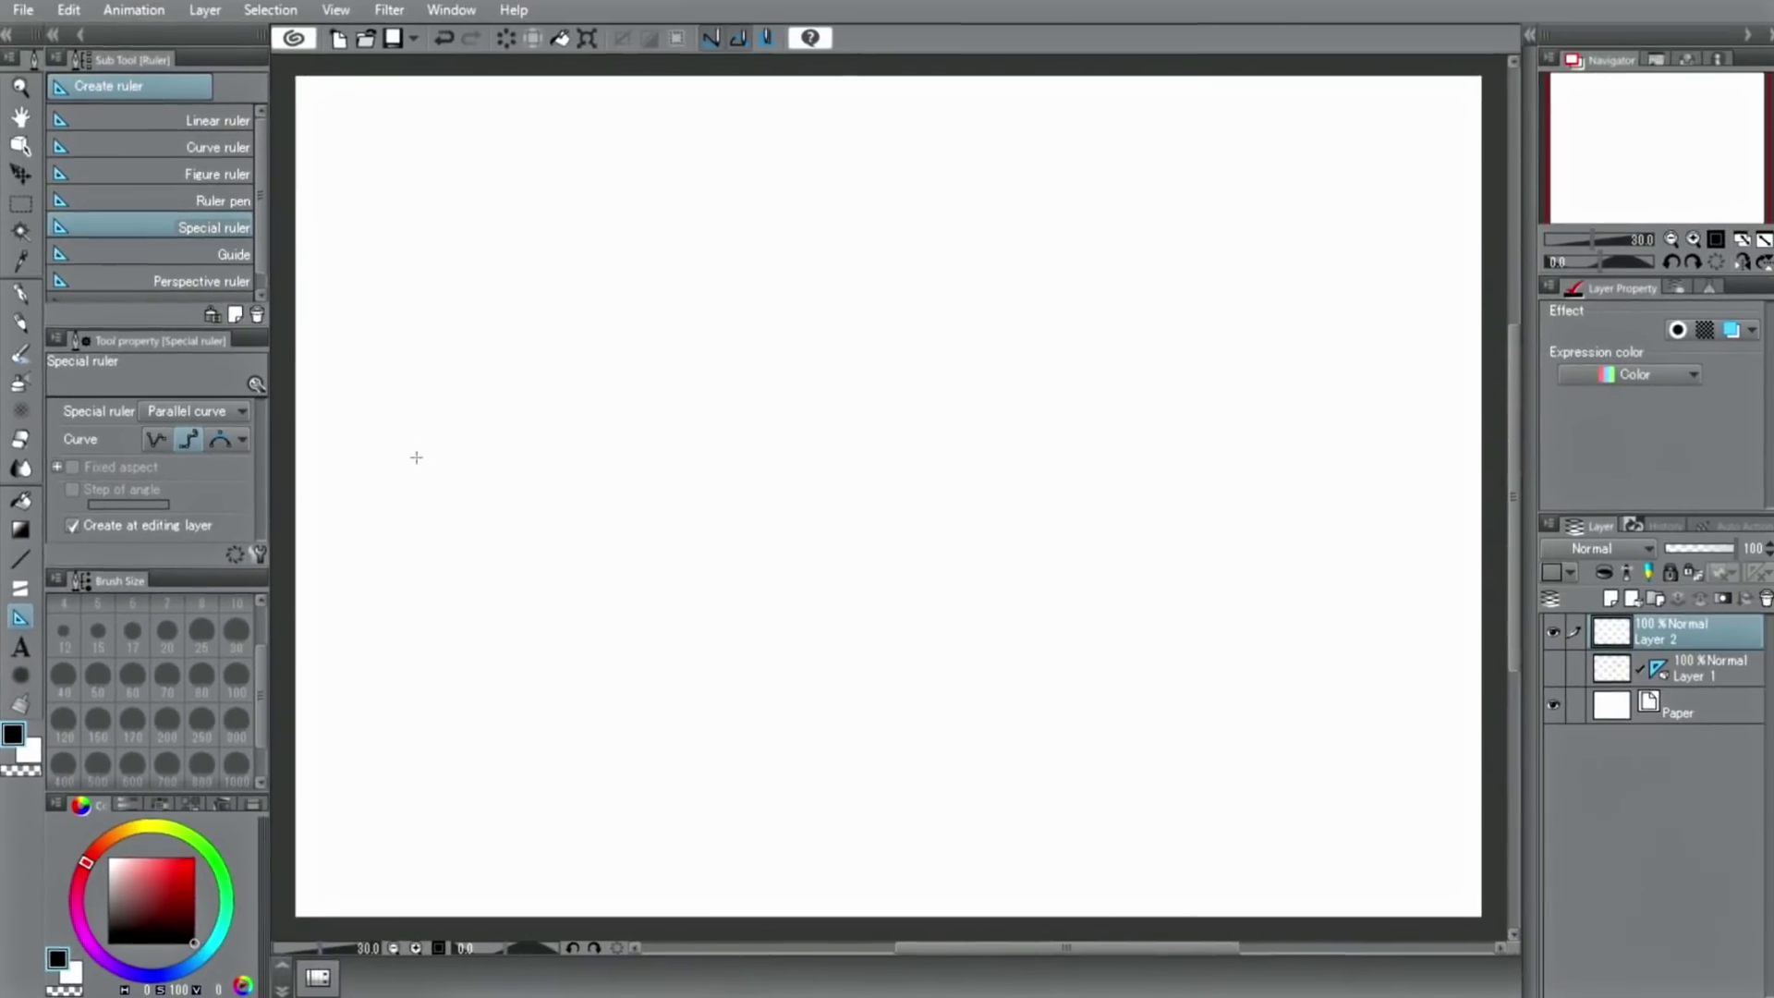
click(564, 365)
click(859, 275)
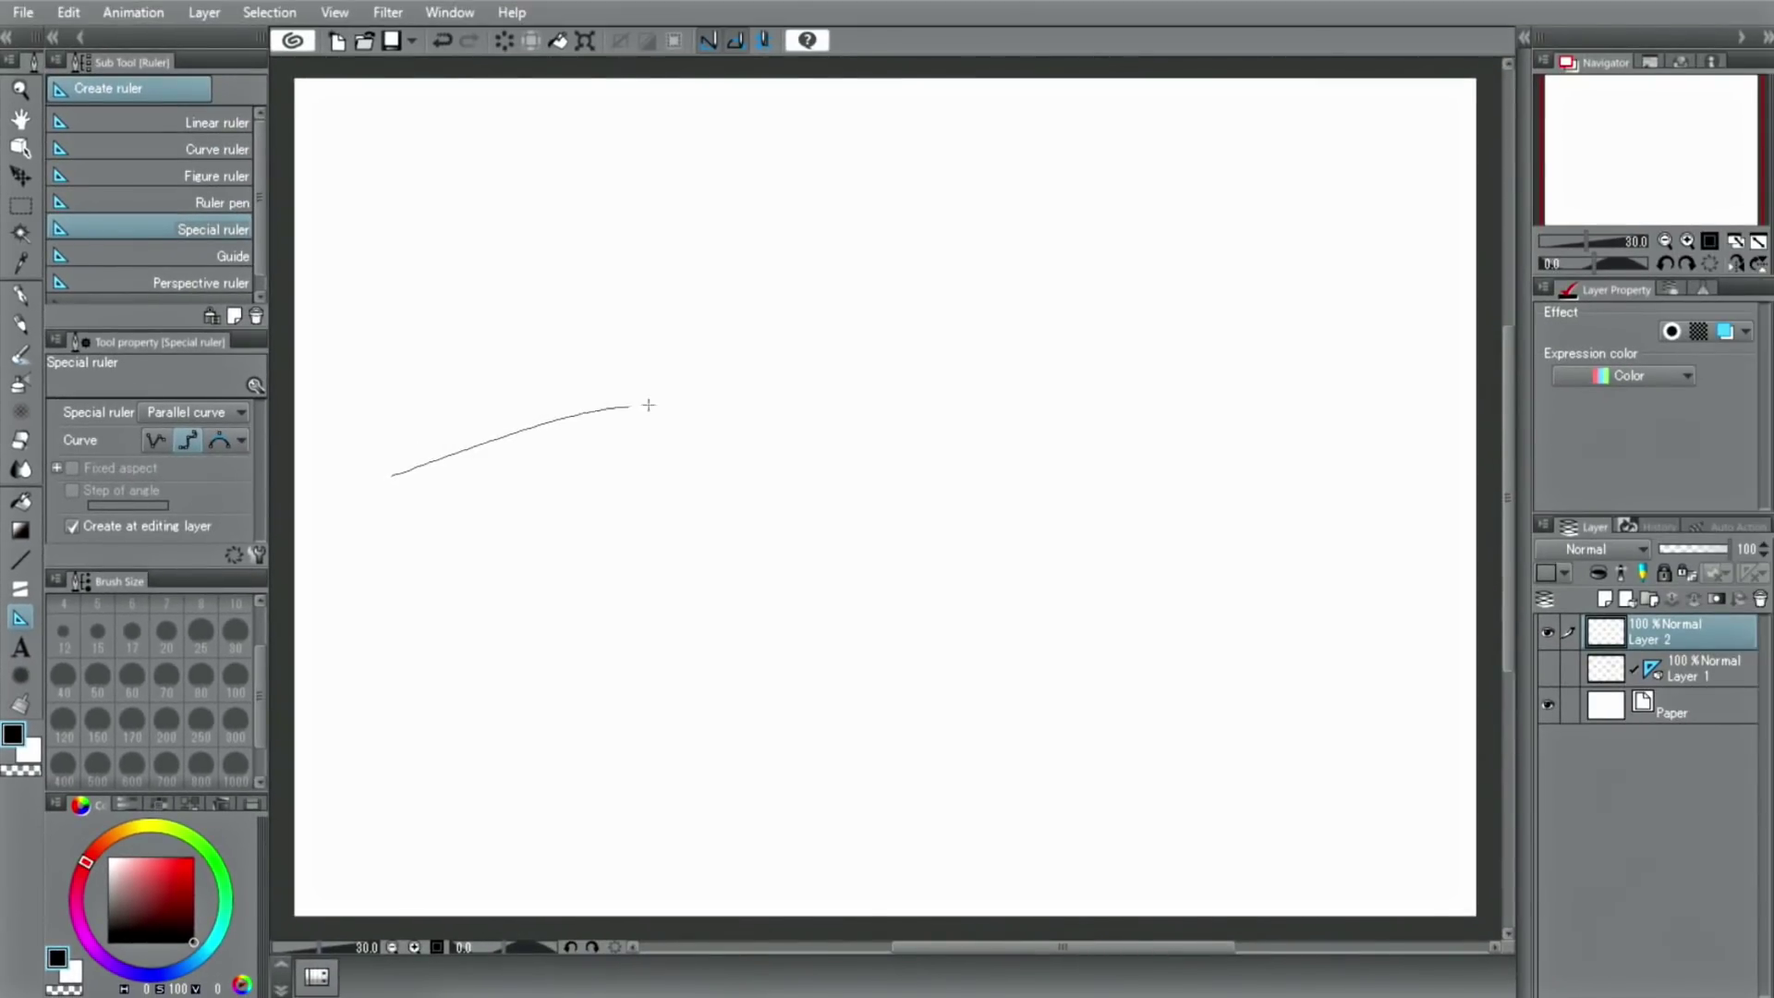
click(804, 404)
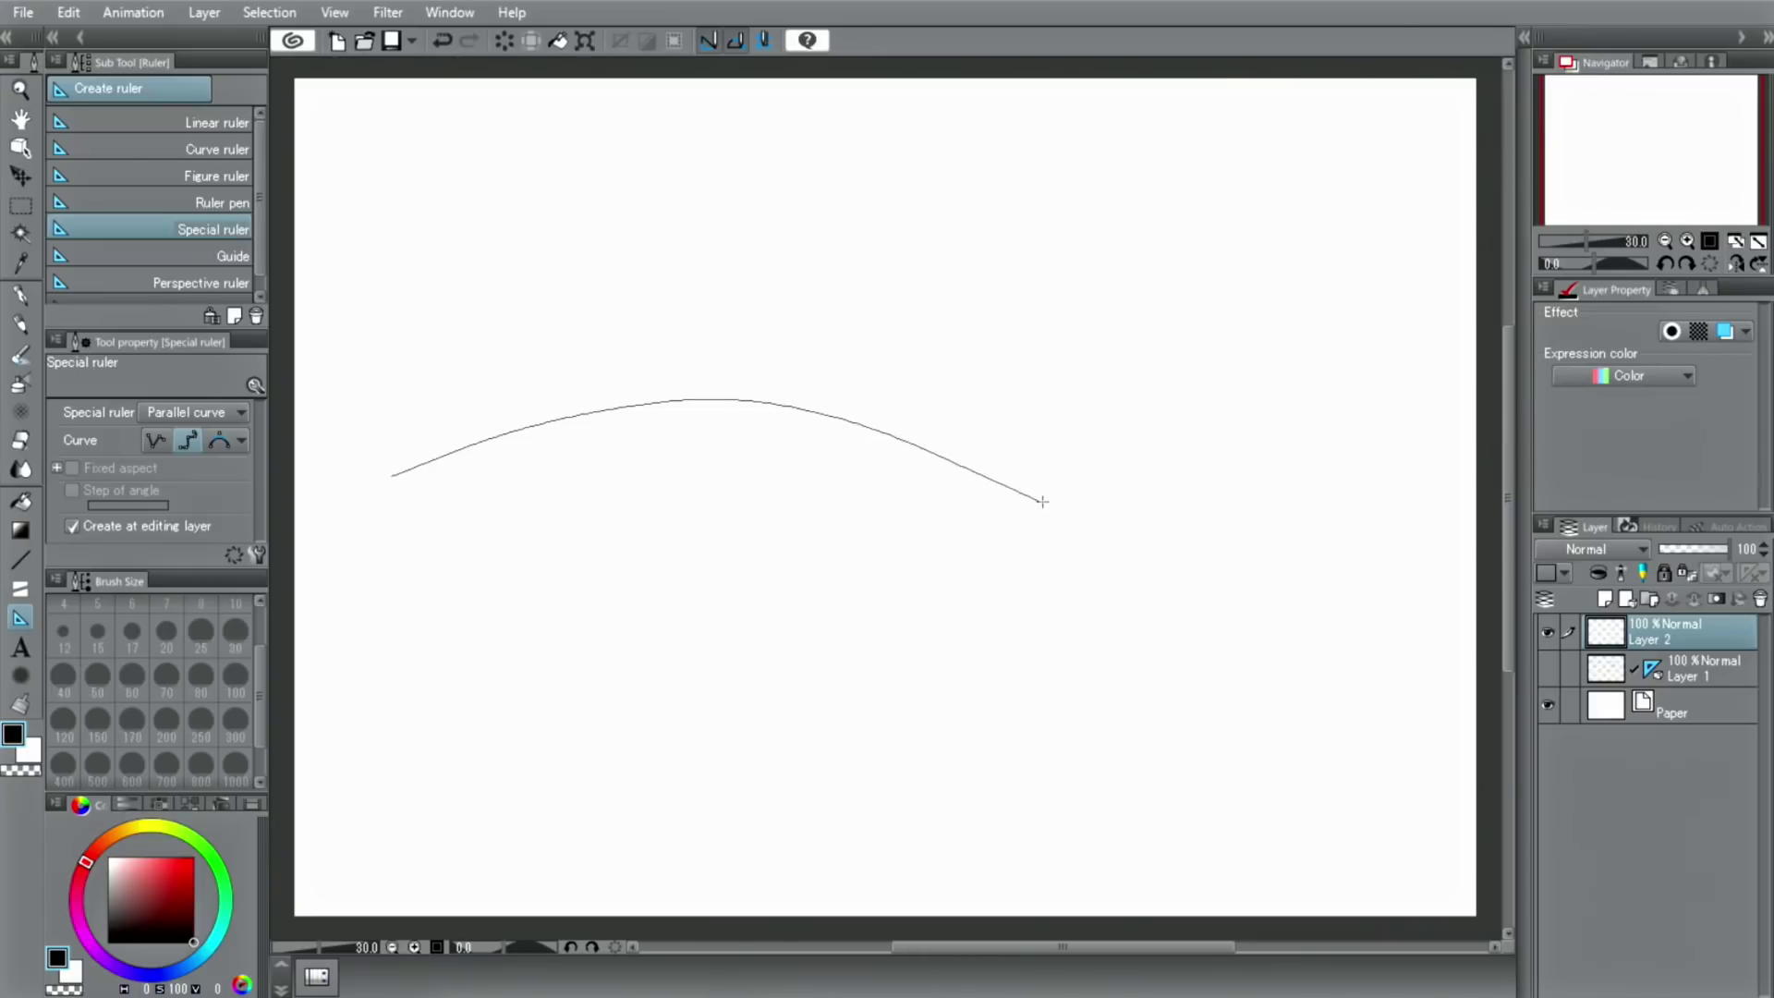
double_click(1306, 674)
Draw four curved pen strokes snapped to the parallel curve guide.
click(17, 297)
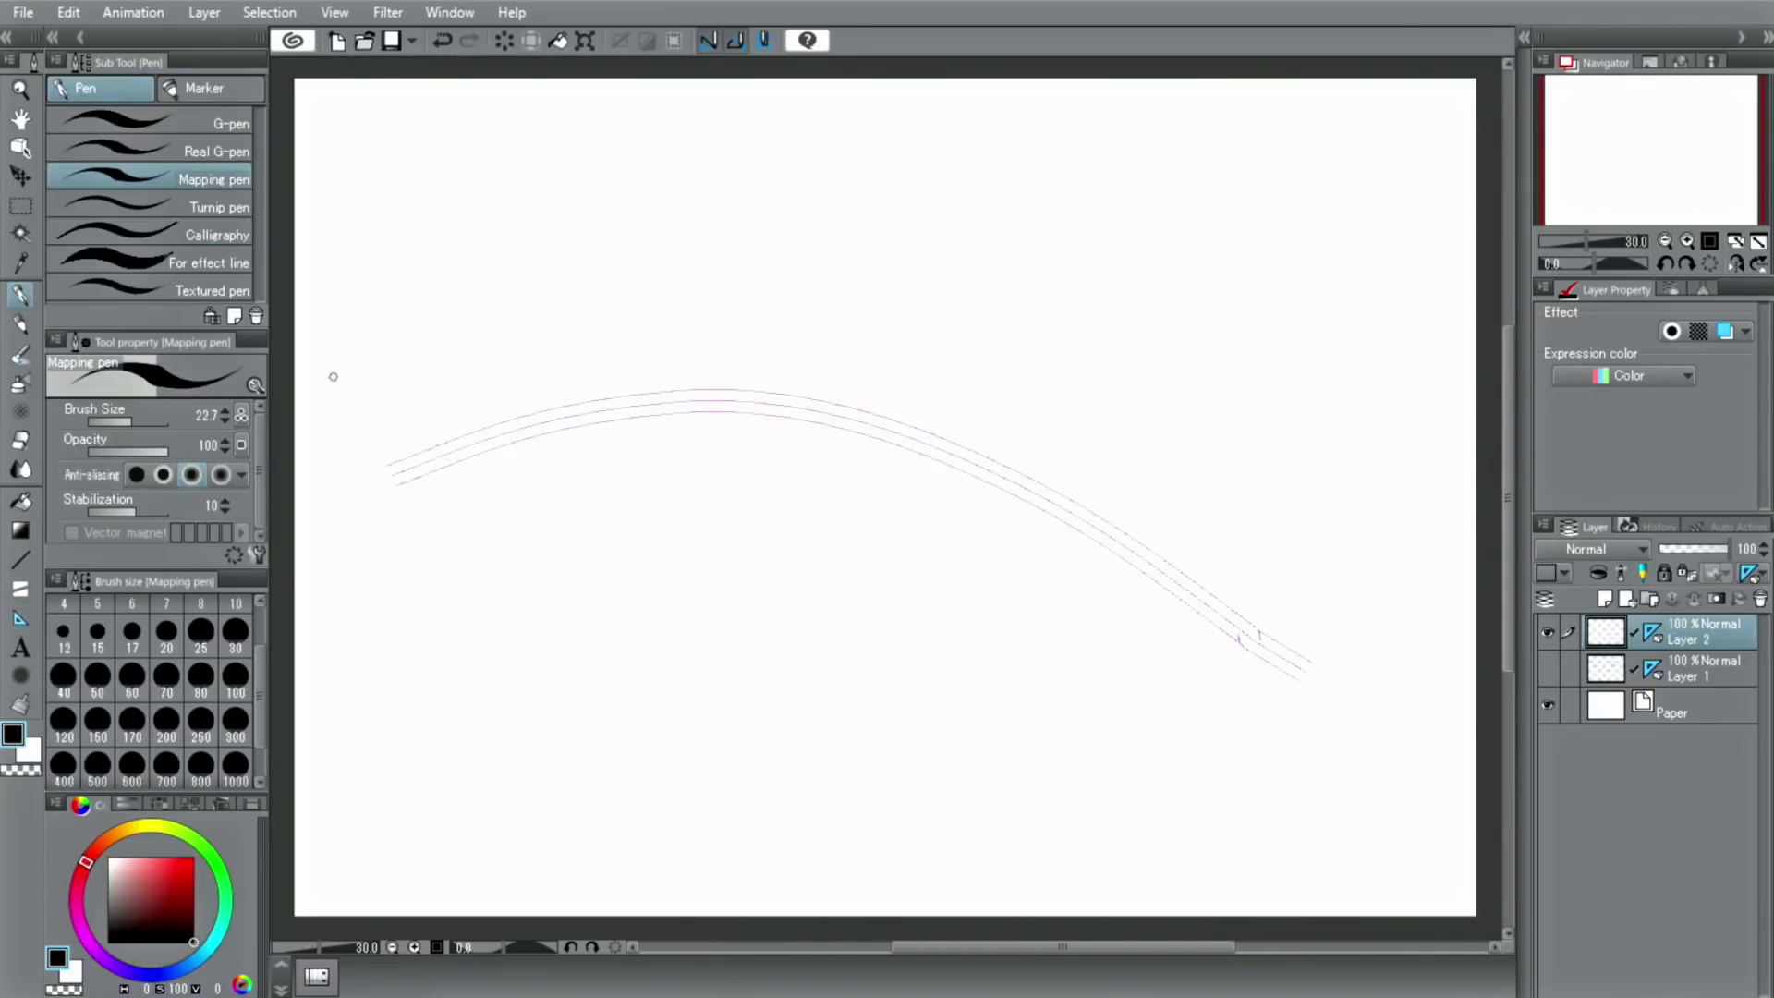
drag(383, 422, 902, 459)
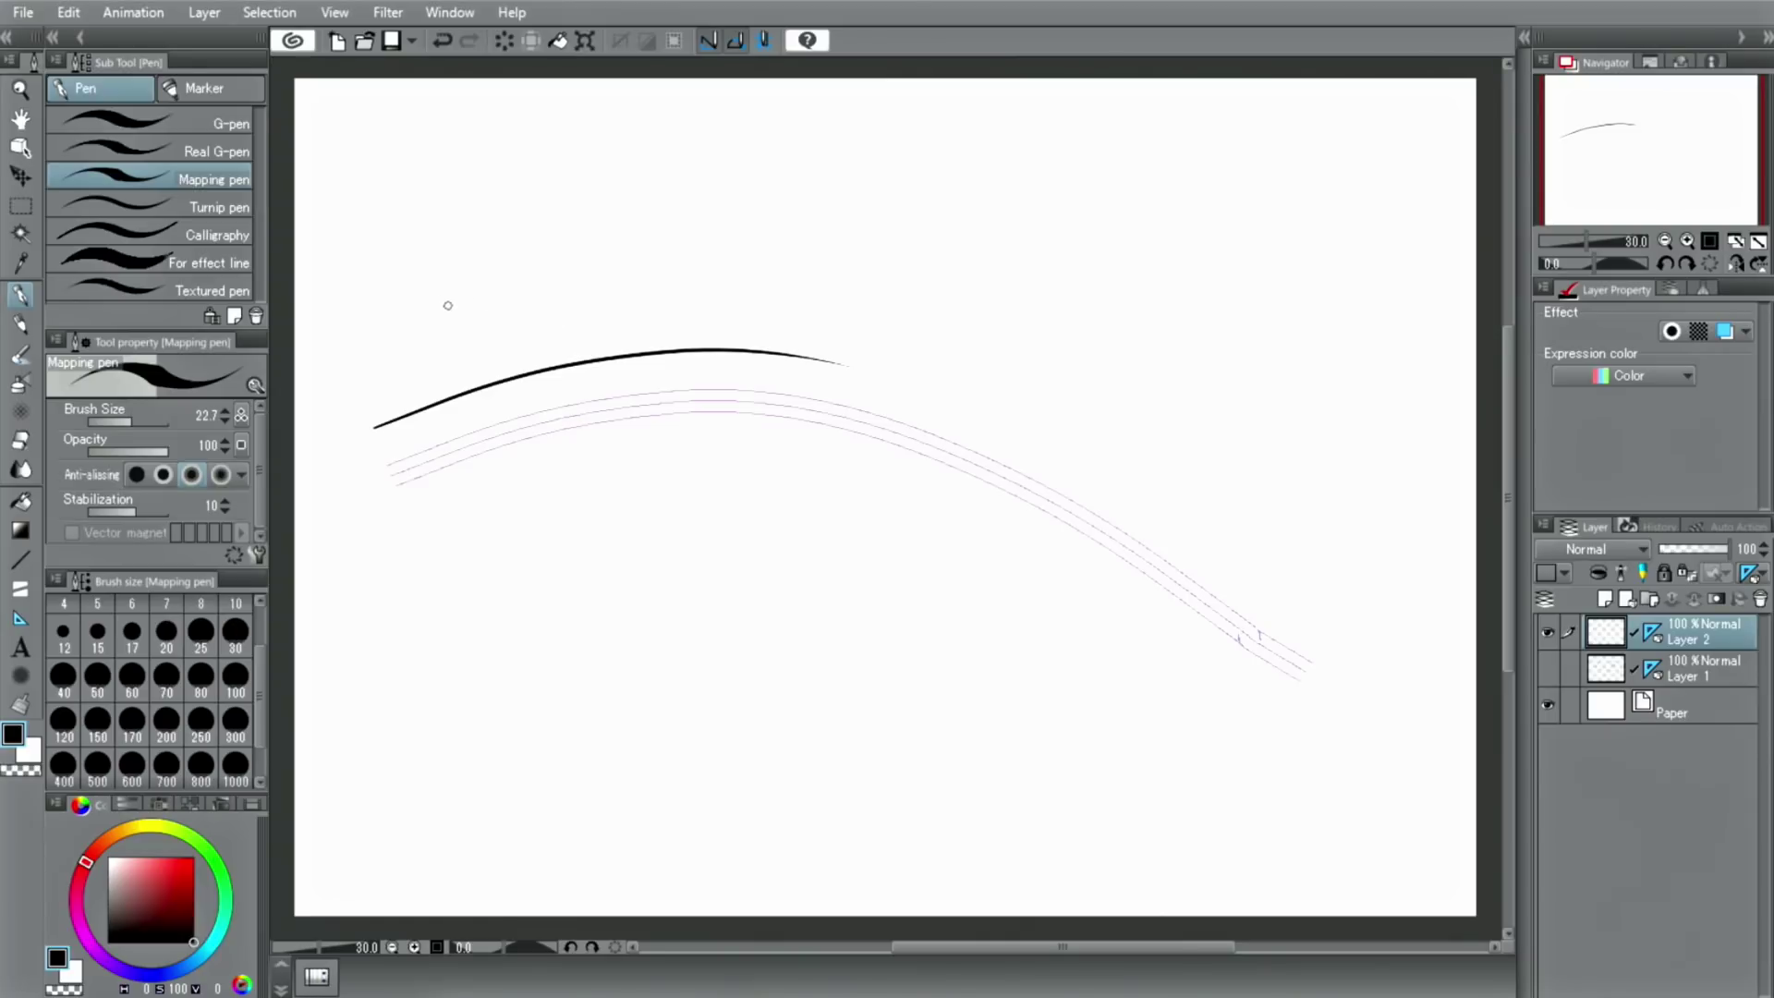
mouse_move(410, 325)
mouse_down()
mouse_move(677, 327)
mouse_move(1030, 507)
mouse_up()
mouse_move(562, 304)
mouse_down()
mouse_move(658, 306)
mouse_move(1000, 469)
mouse_up()
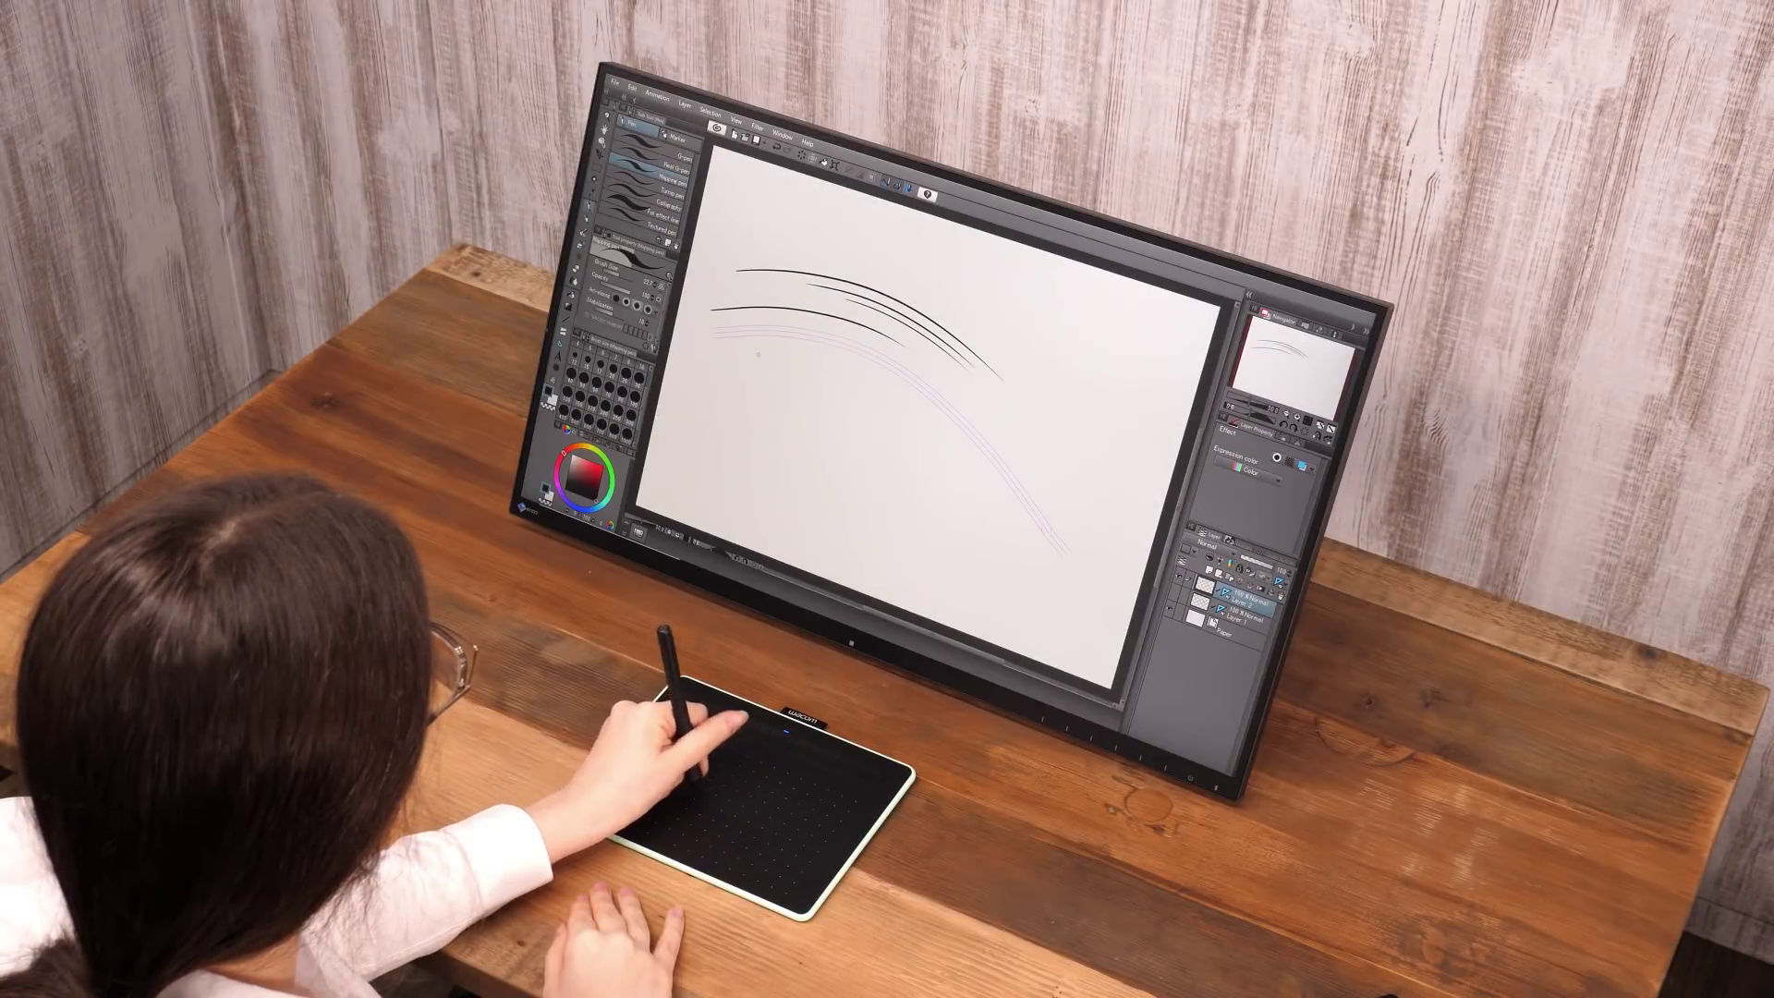
drag(506, 501, 1051, 605)
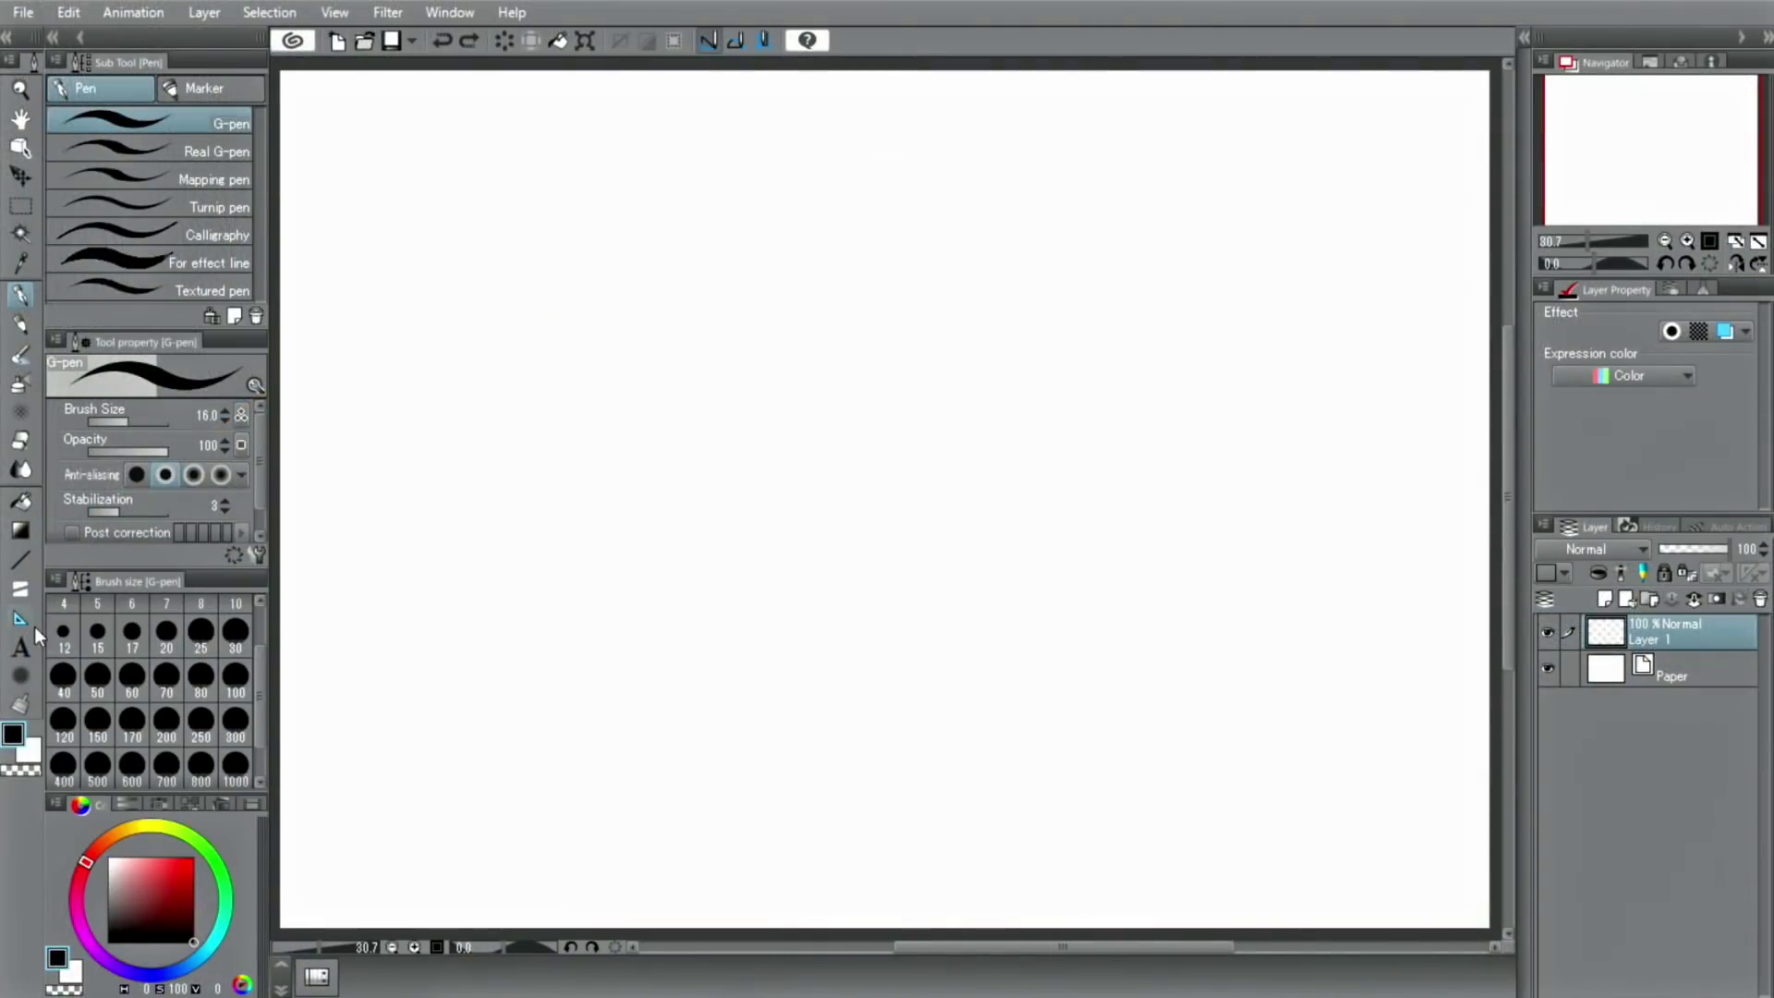
click(20, 619)
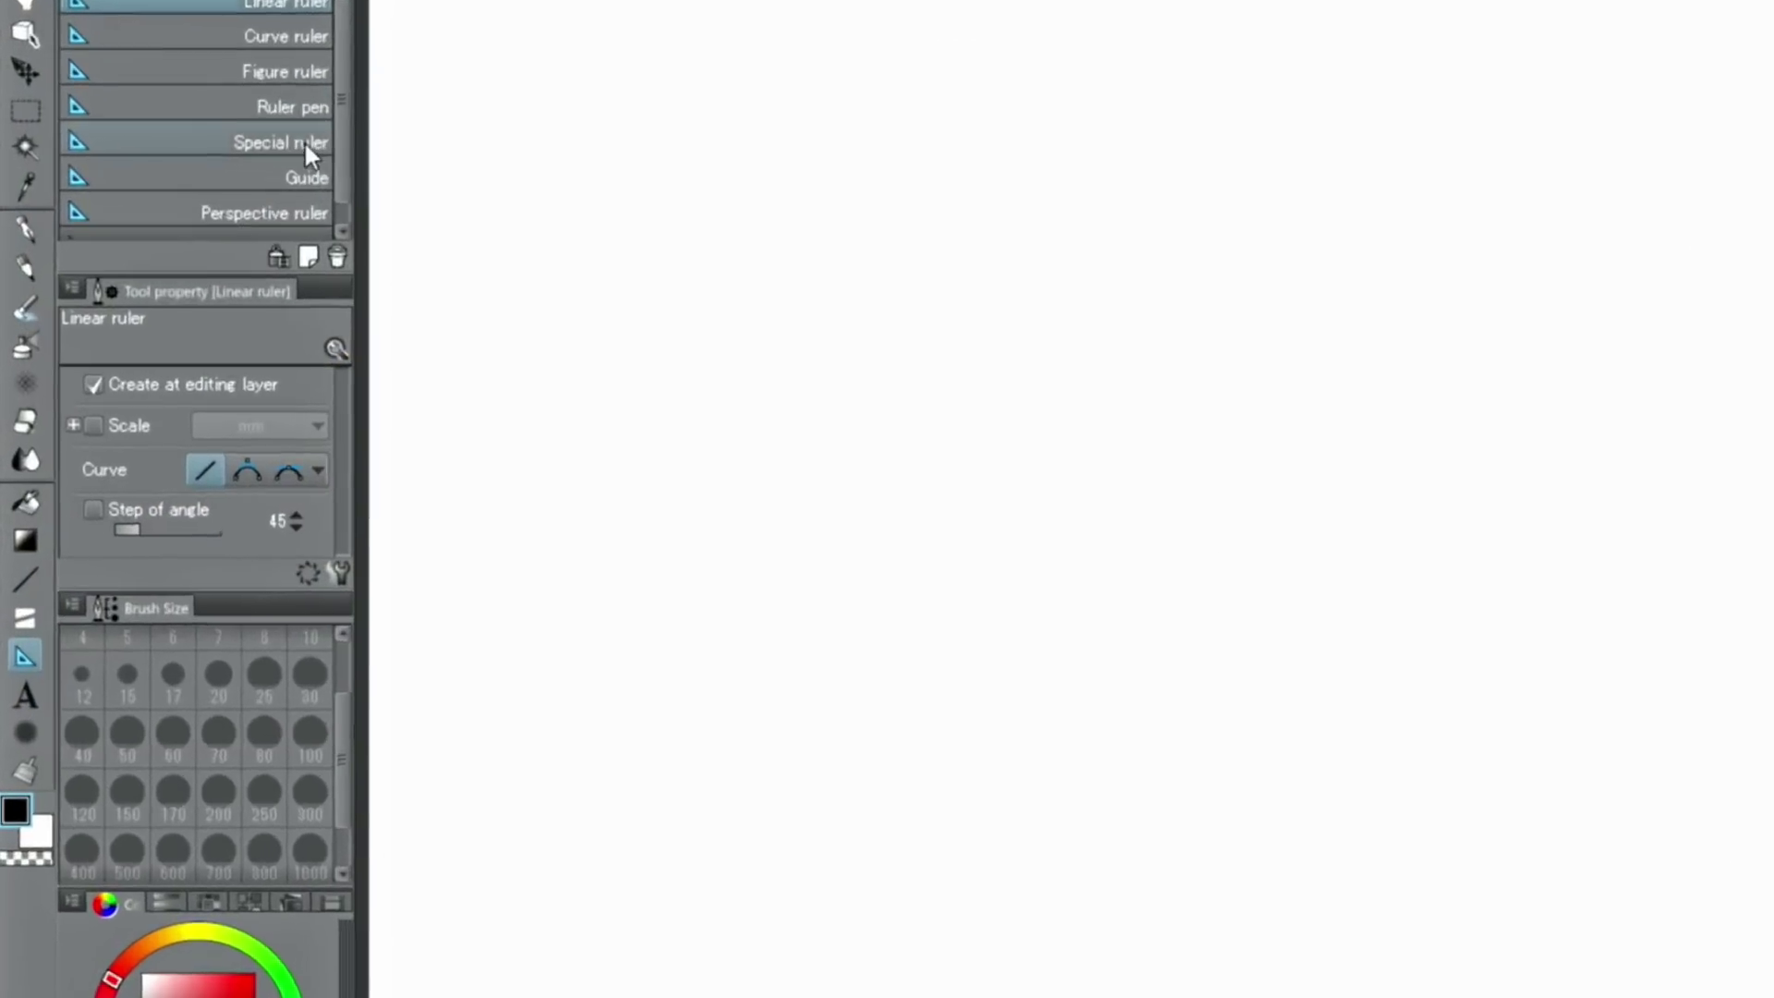
Create an elliptical Concentric circle special ruler near the top of the canvas.
click(230, 229)
click(218, 413)
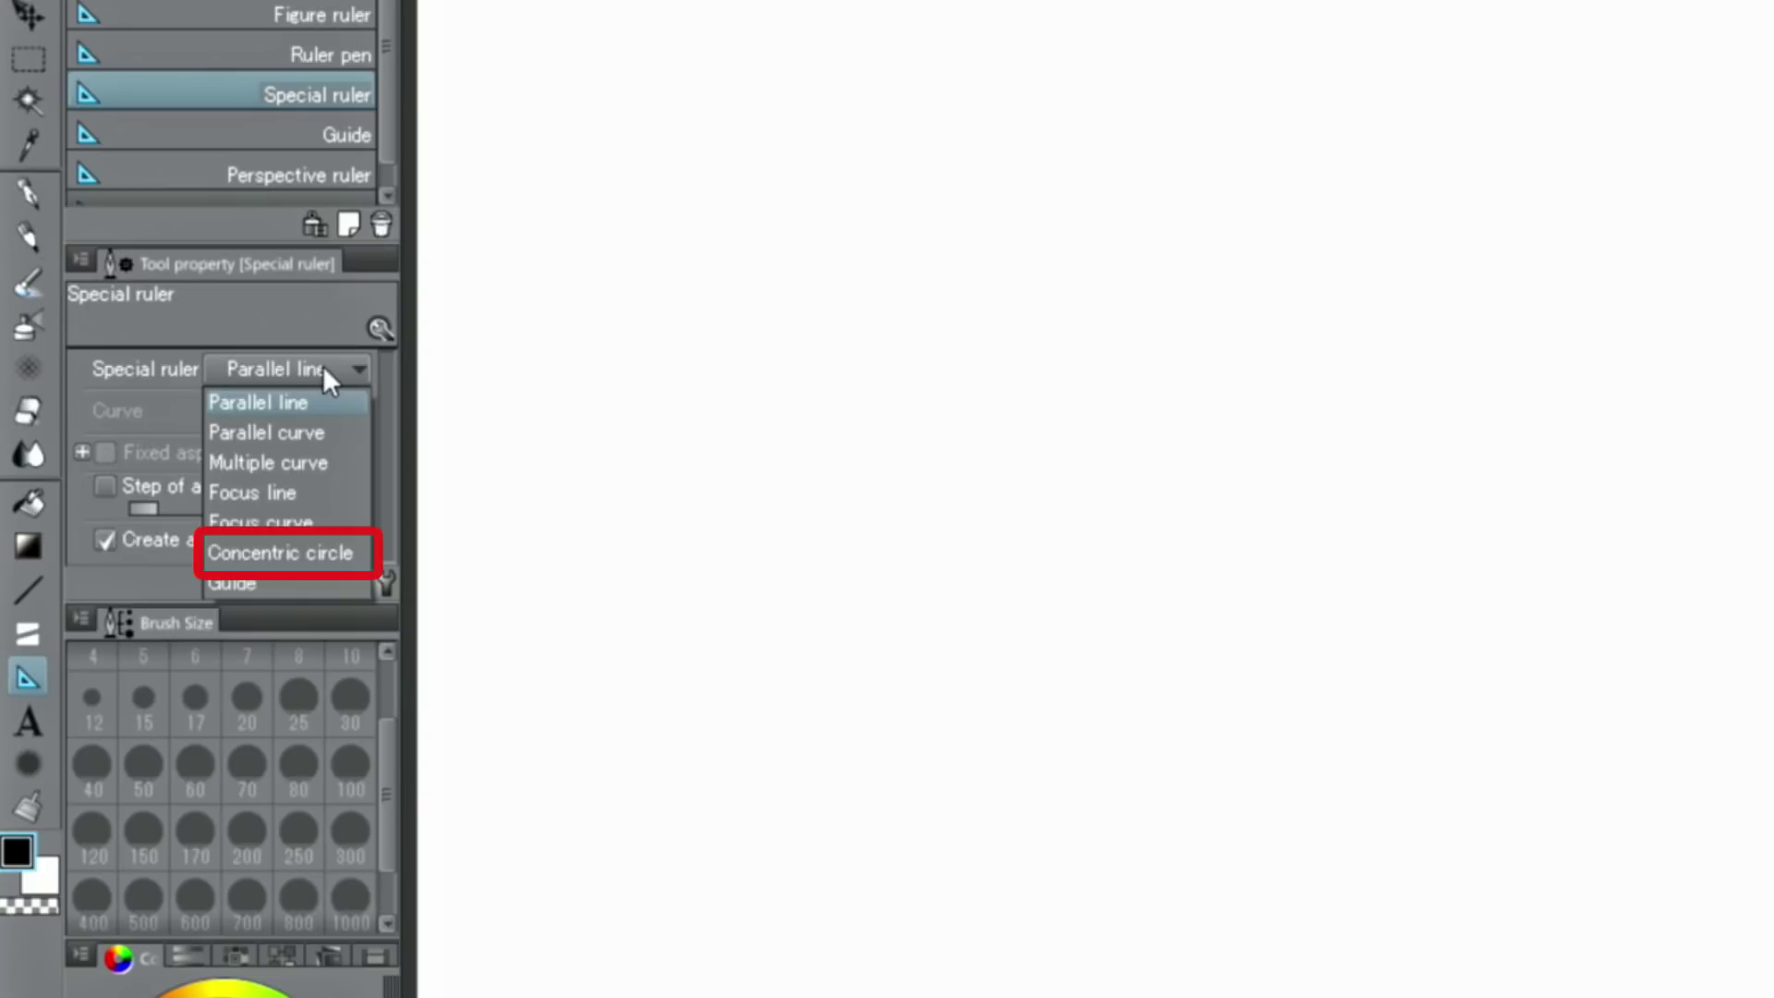
click(319, 551)
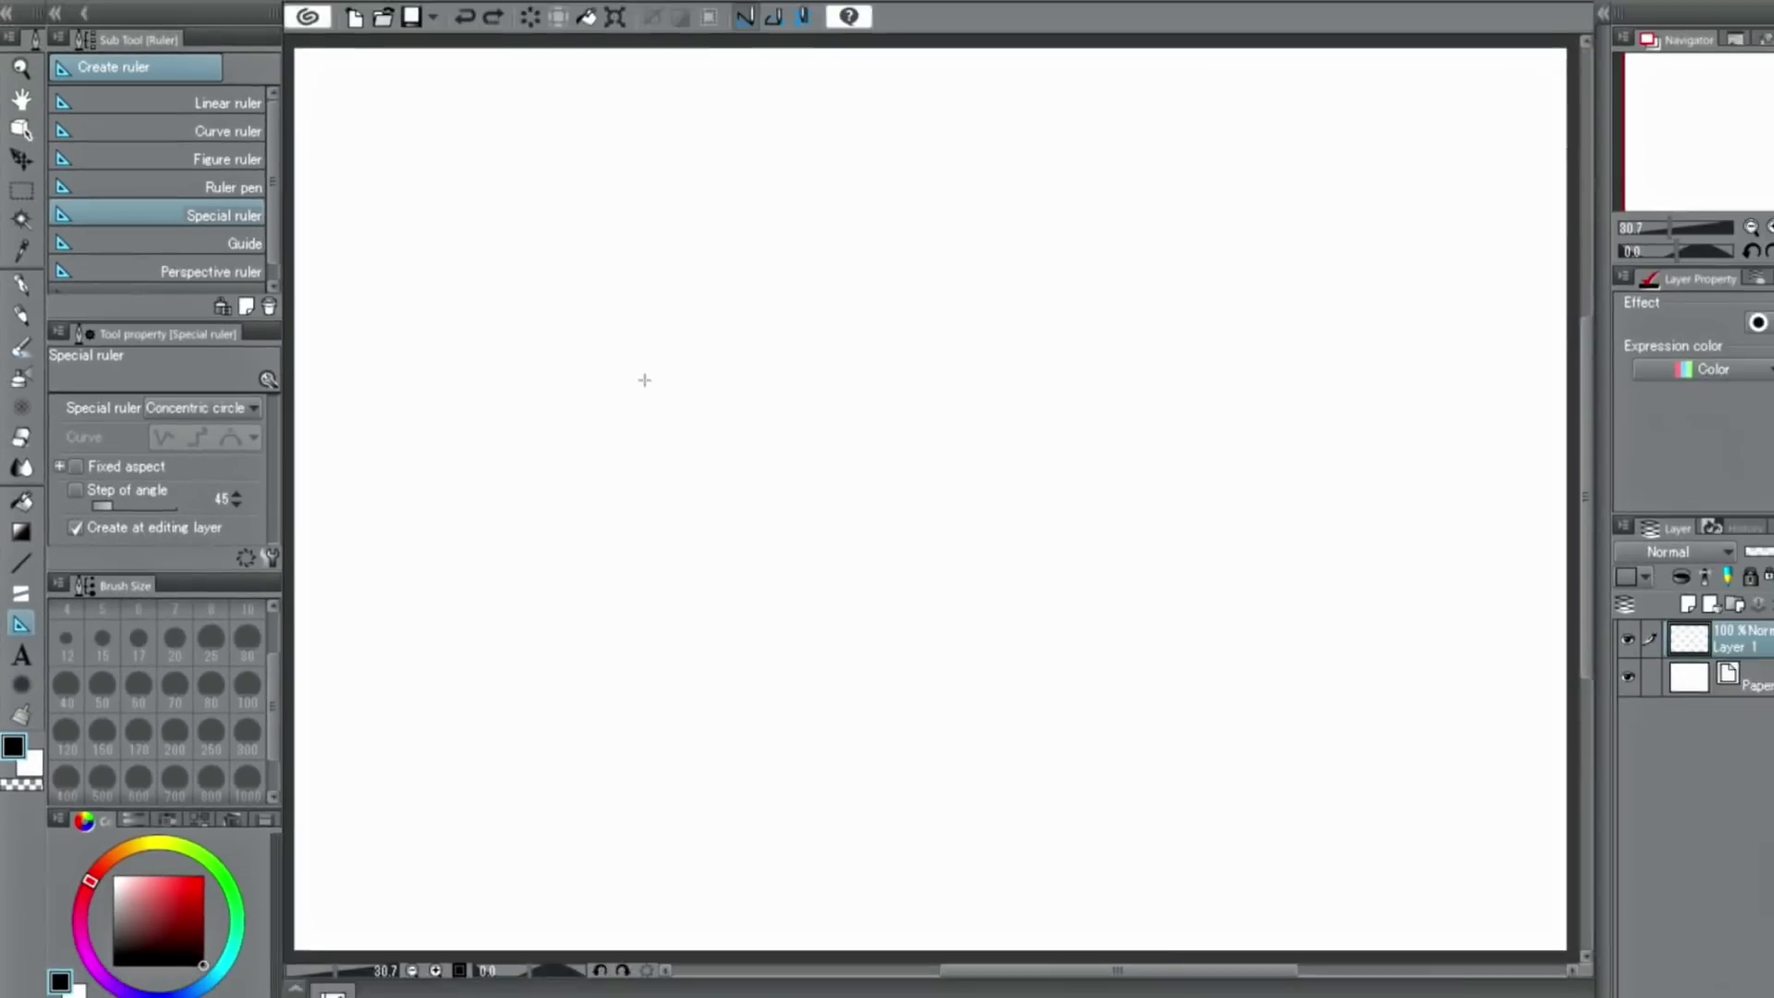
drag(911, 265, 1198, 330)
Trace a thick black ellipse and an inner concentric ellipse with the G-pen.
click(21, 294)
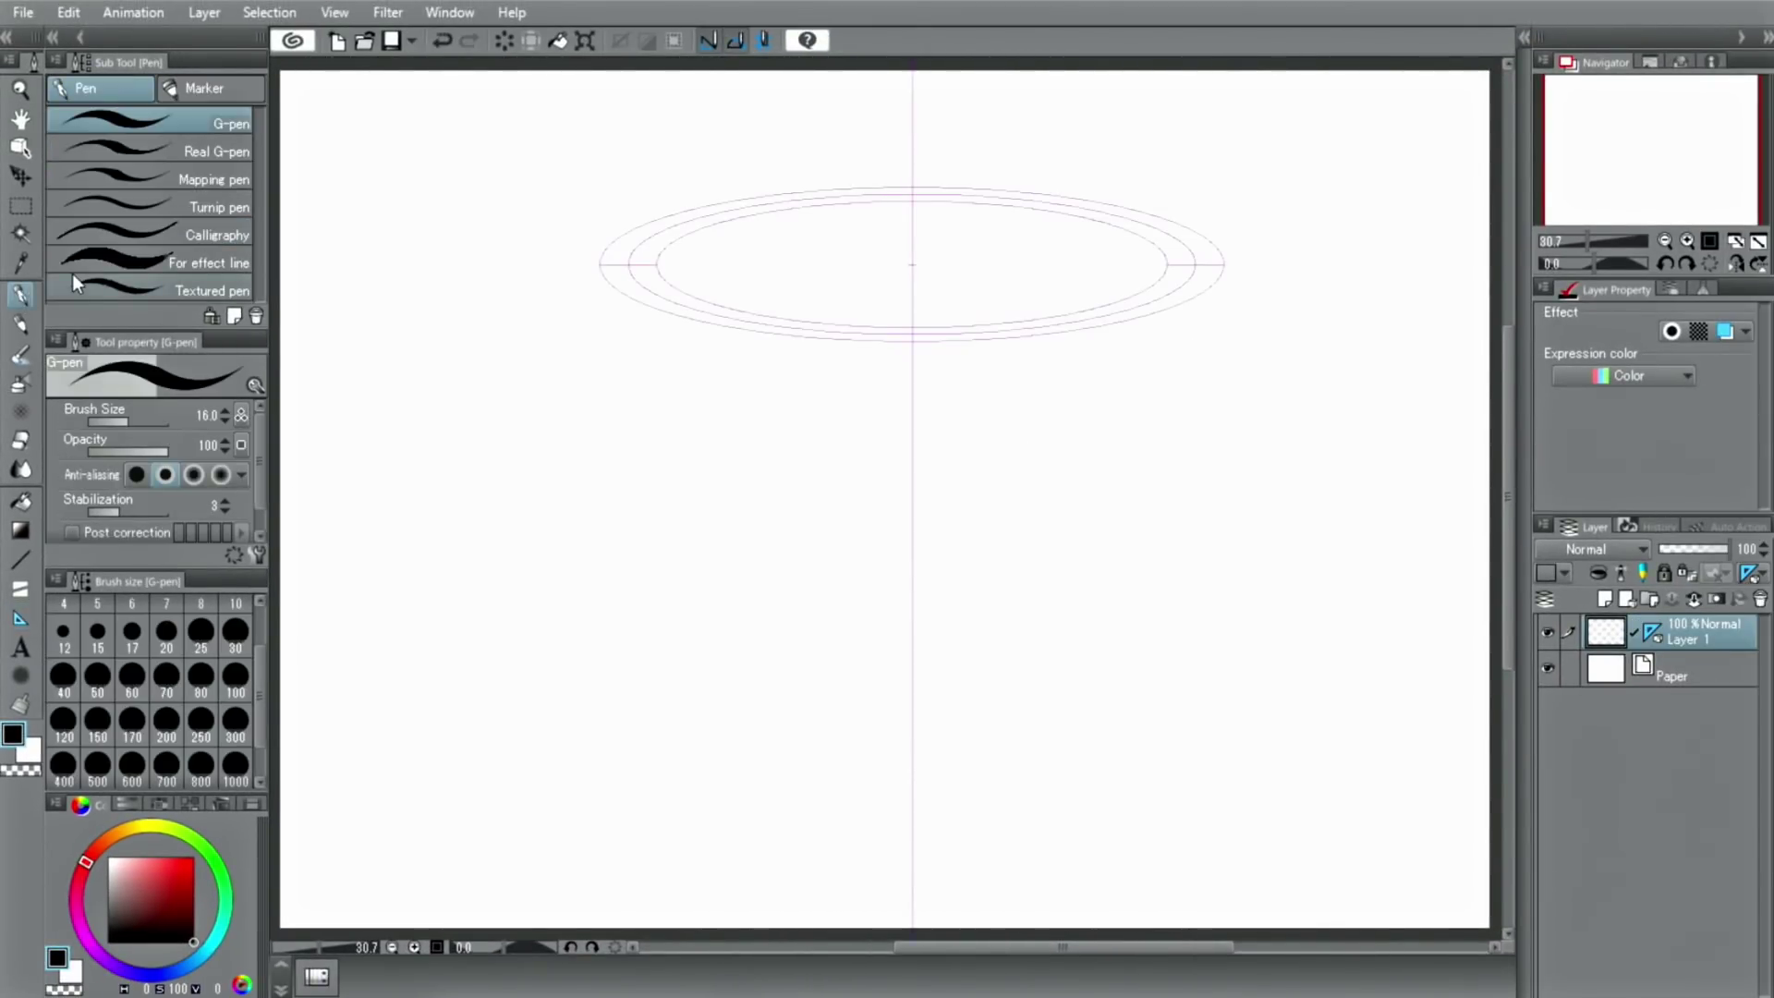
mouse_move(789, 210)
mouse_down()
mouse_move(721, 325)
mouse_move(1156, 286)
mouse_move(791, 207)
mouse_up()
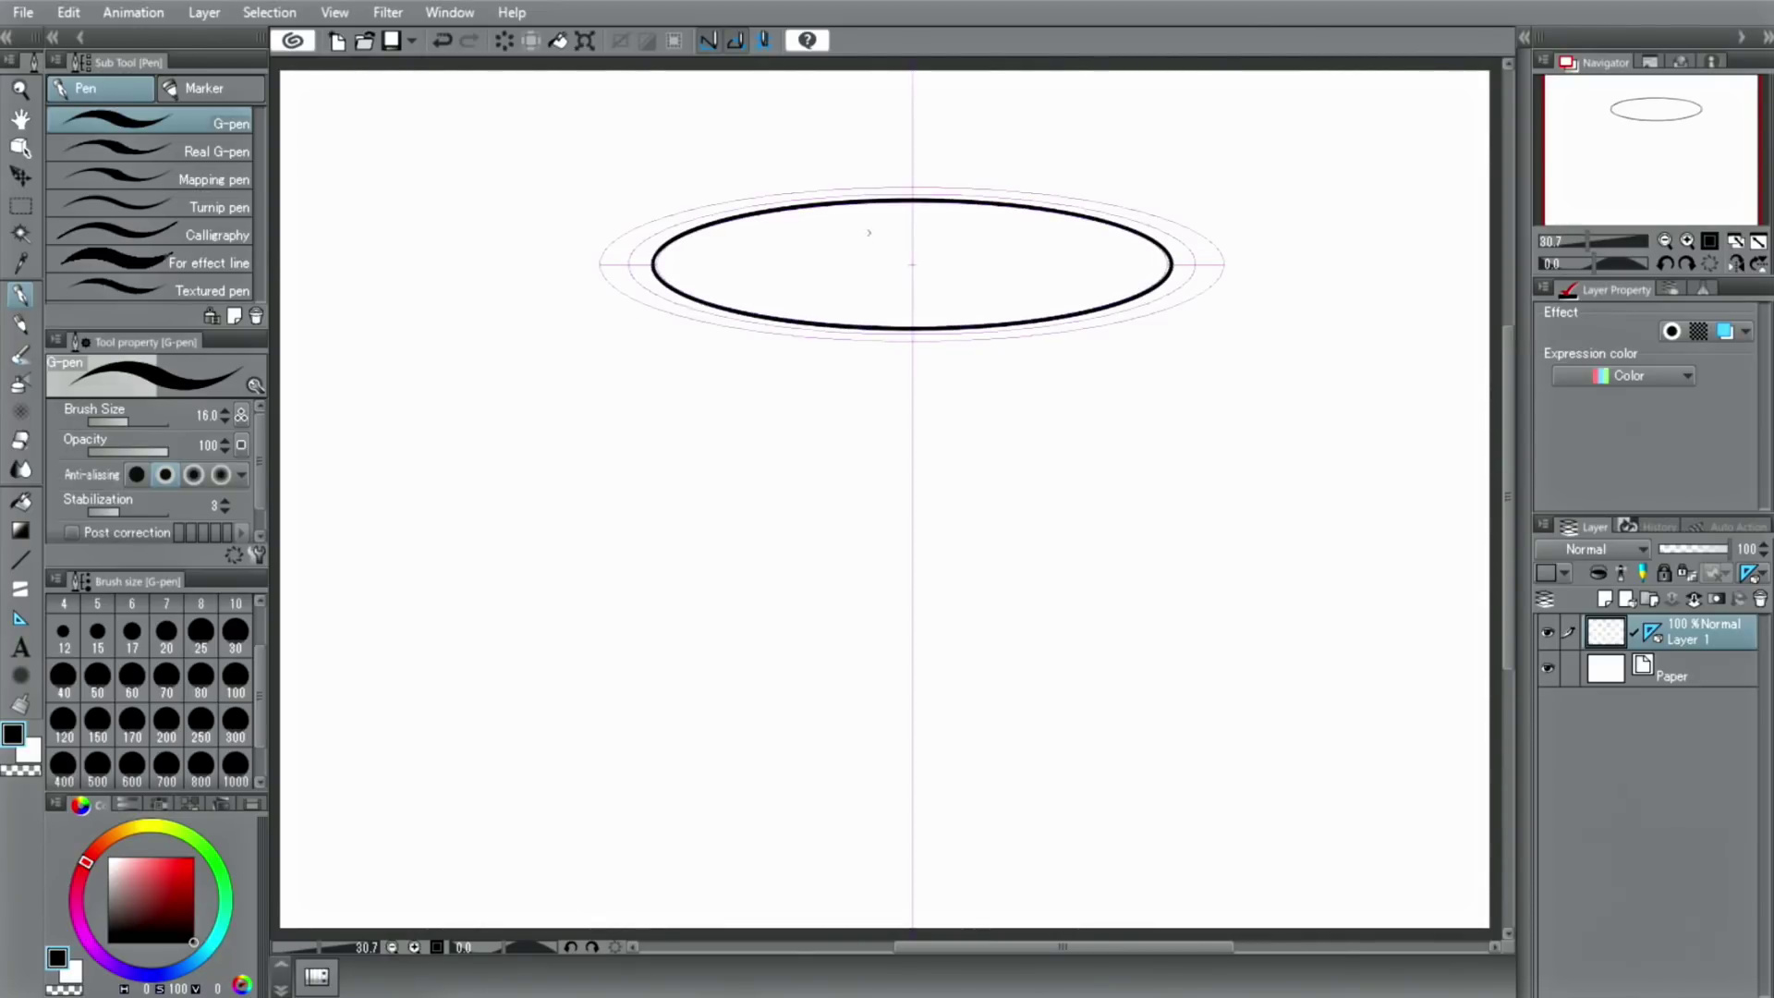
mouse_move(943, 230)
mouse_down()
mouse_move(774, 263)
mouse_move(1054, 248)
mouse_move(877, 230)
mouse_up()
Draw an outer ellipse, then undo both the outer and inner ellipses.
mouse_move(942, 154)
mouse_down()
mouse_move(605, 182)
mouse_move(362, 369)
mouse_move(792, 493)
mouse_move(1255, 334)
mouse_move(1463, 295)
mouse_move(1048, 159)
mouse_move(426, 240)
mouse_up()
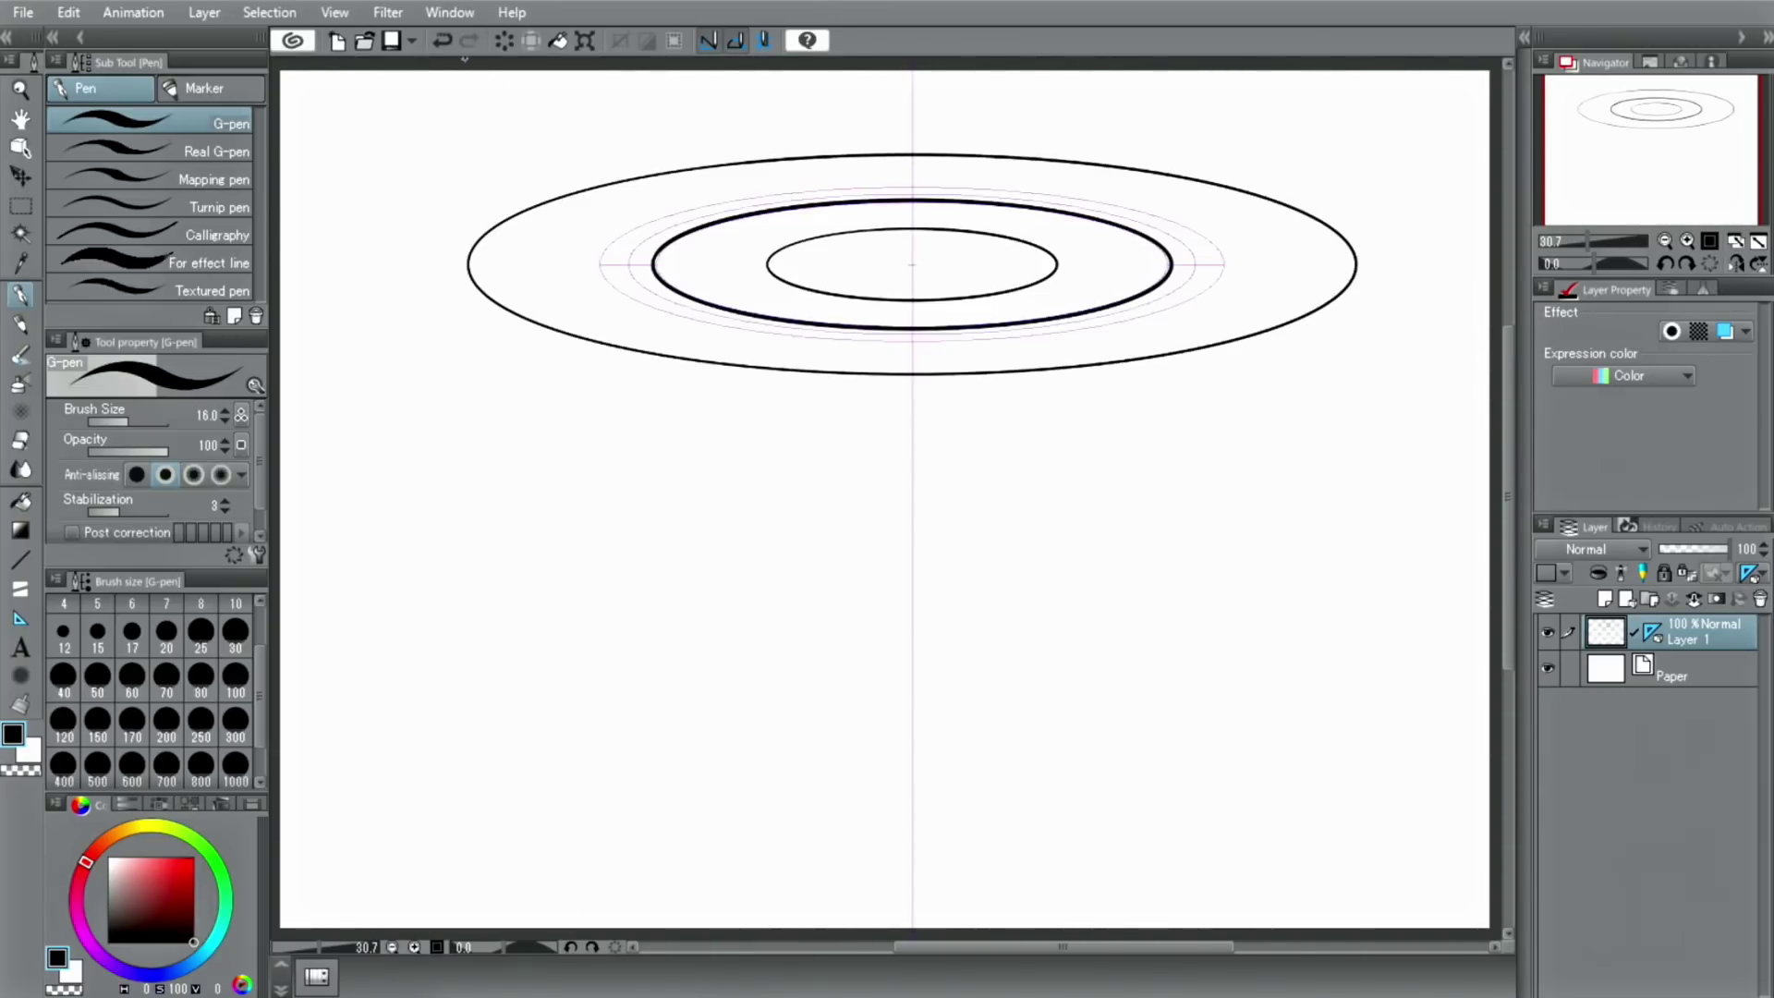
click(442, 39)
click(443, 40)
Select the concentric ruler with Object and drag it down into the lower canvas.
click(20, 148)
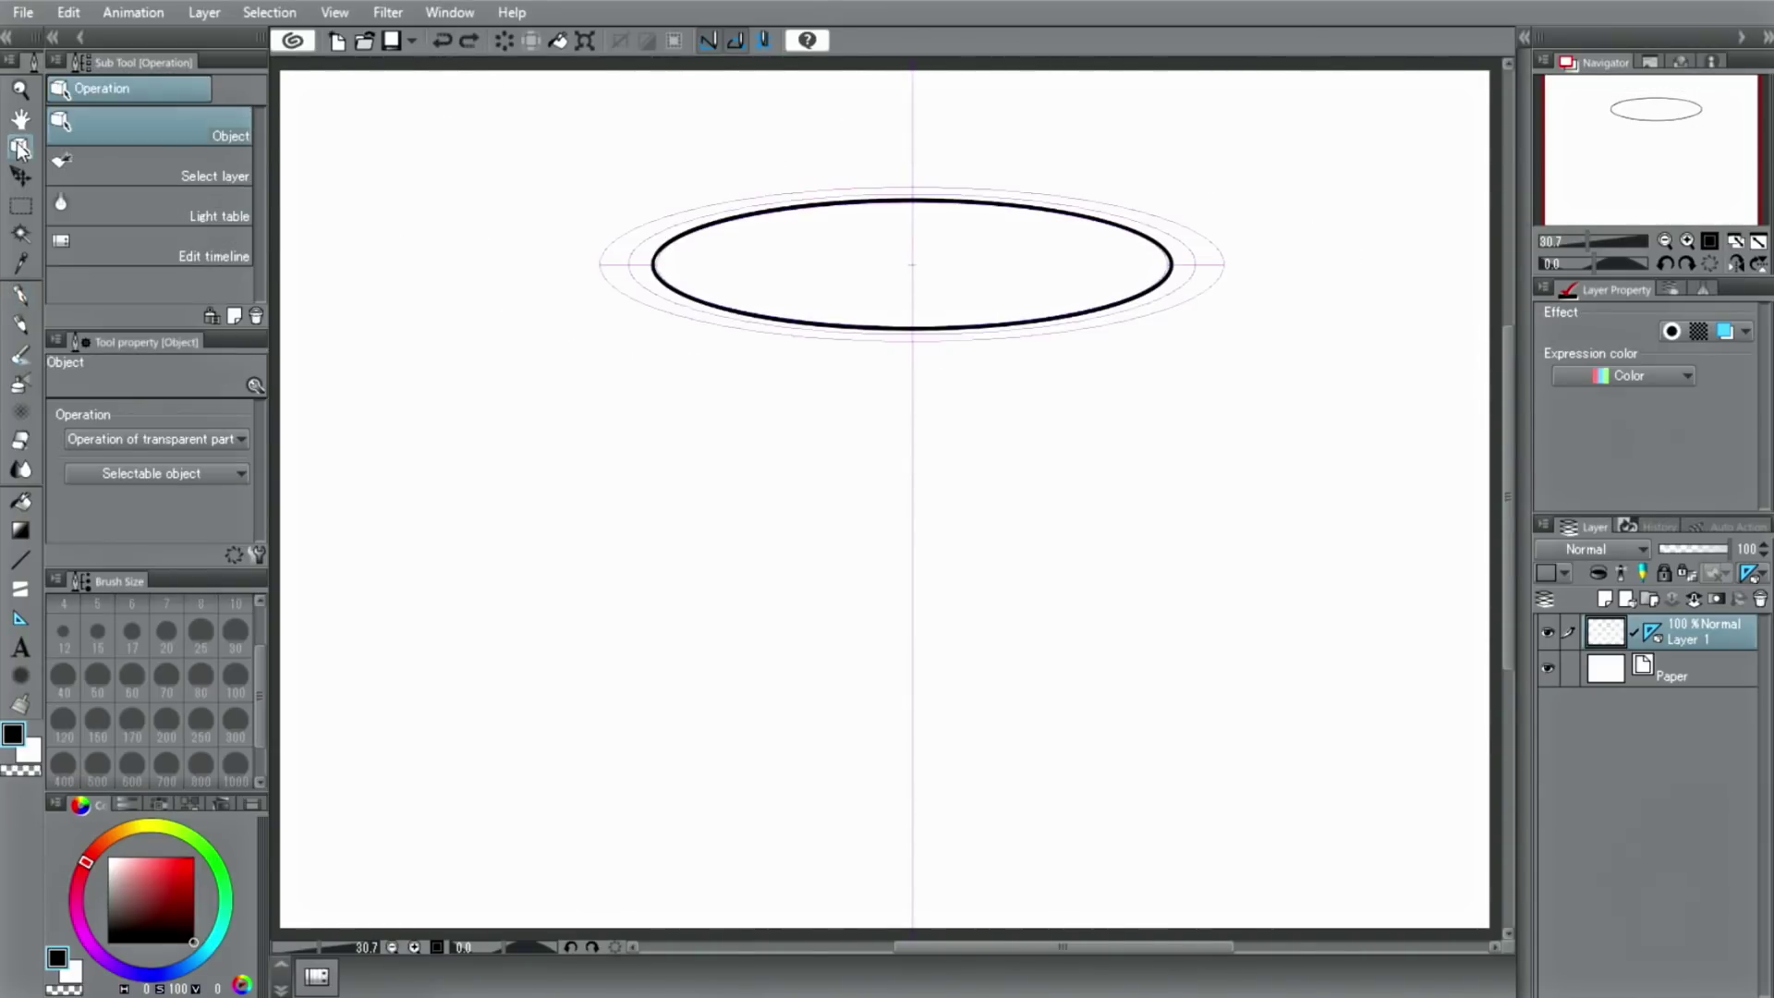
click(918, 273)
drag(919, 273, 955, 680)
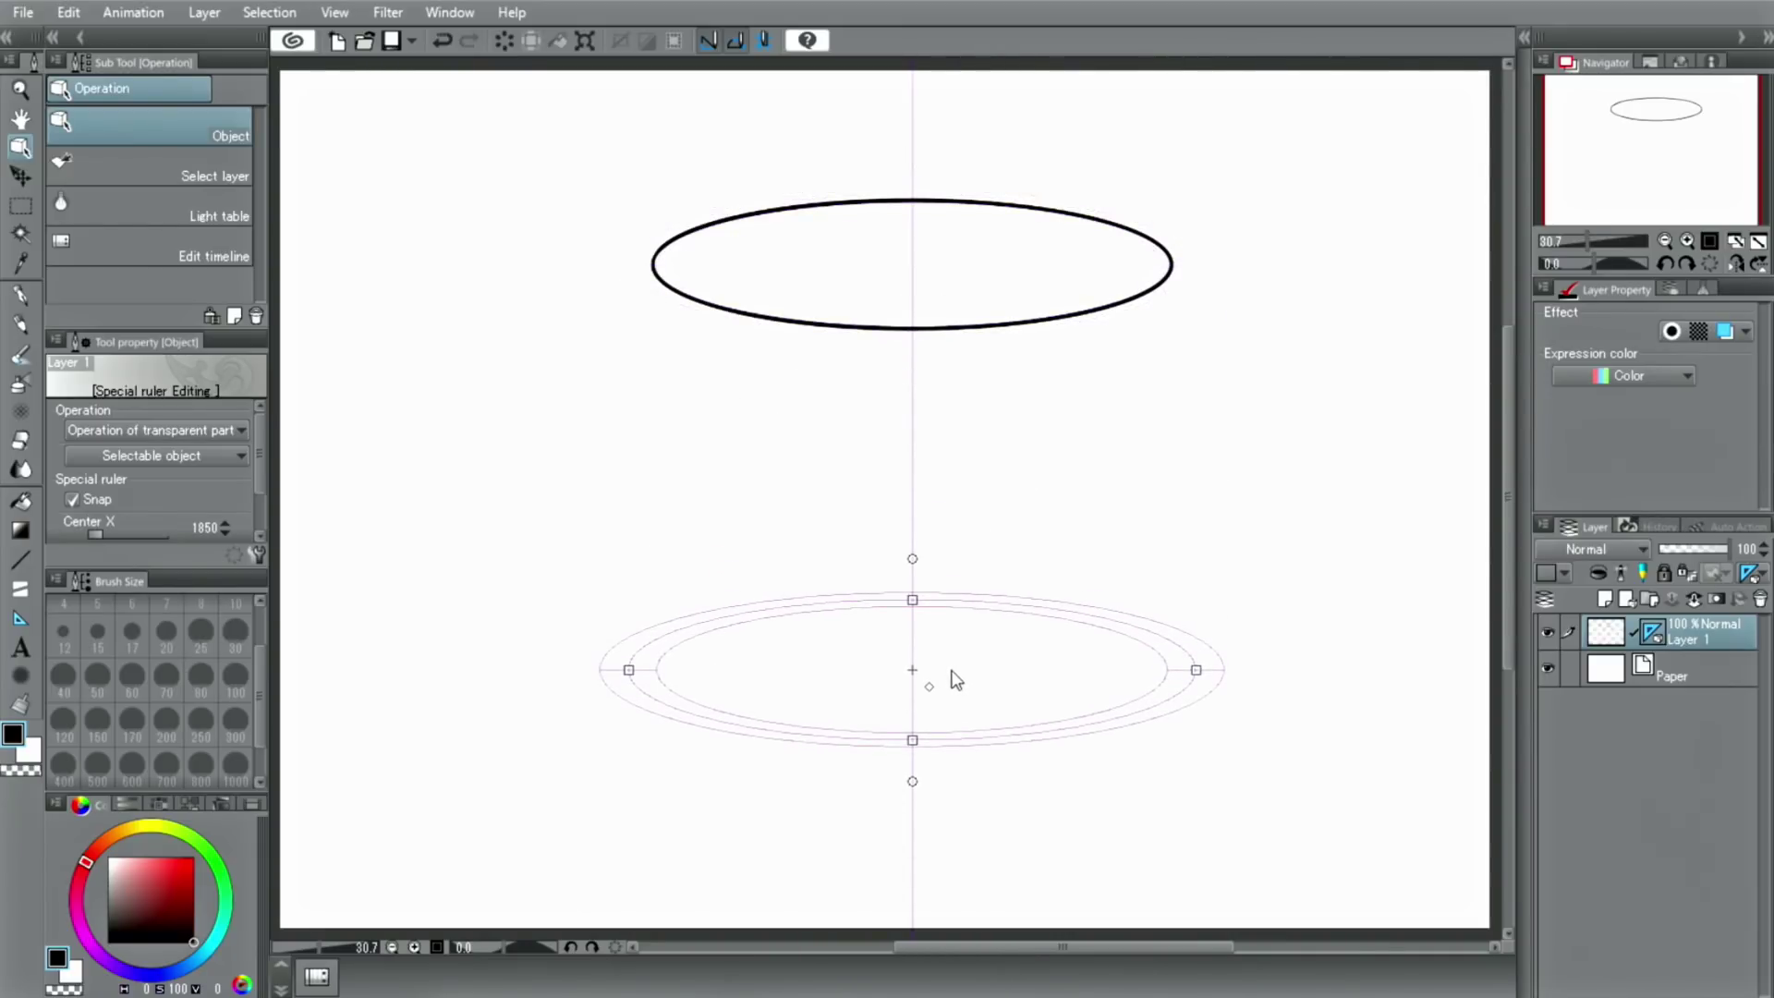
Ink a smaller lower ellipse with the G-pen and join both ellipses with Mapping pen side lines.
click(21, 296)
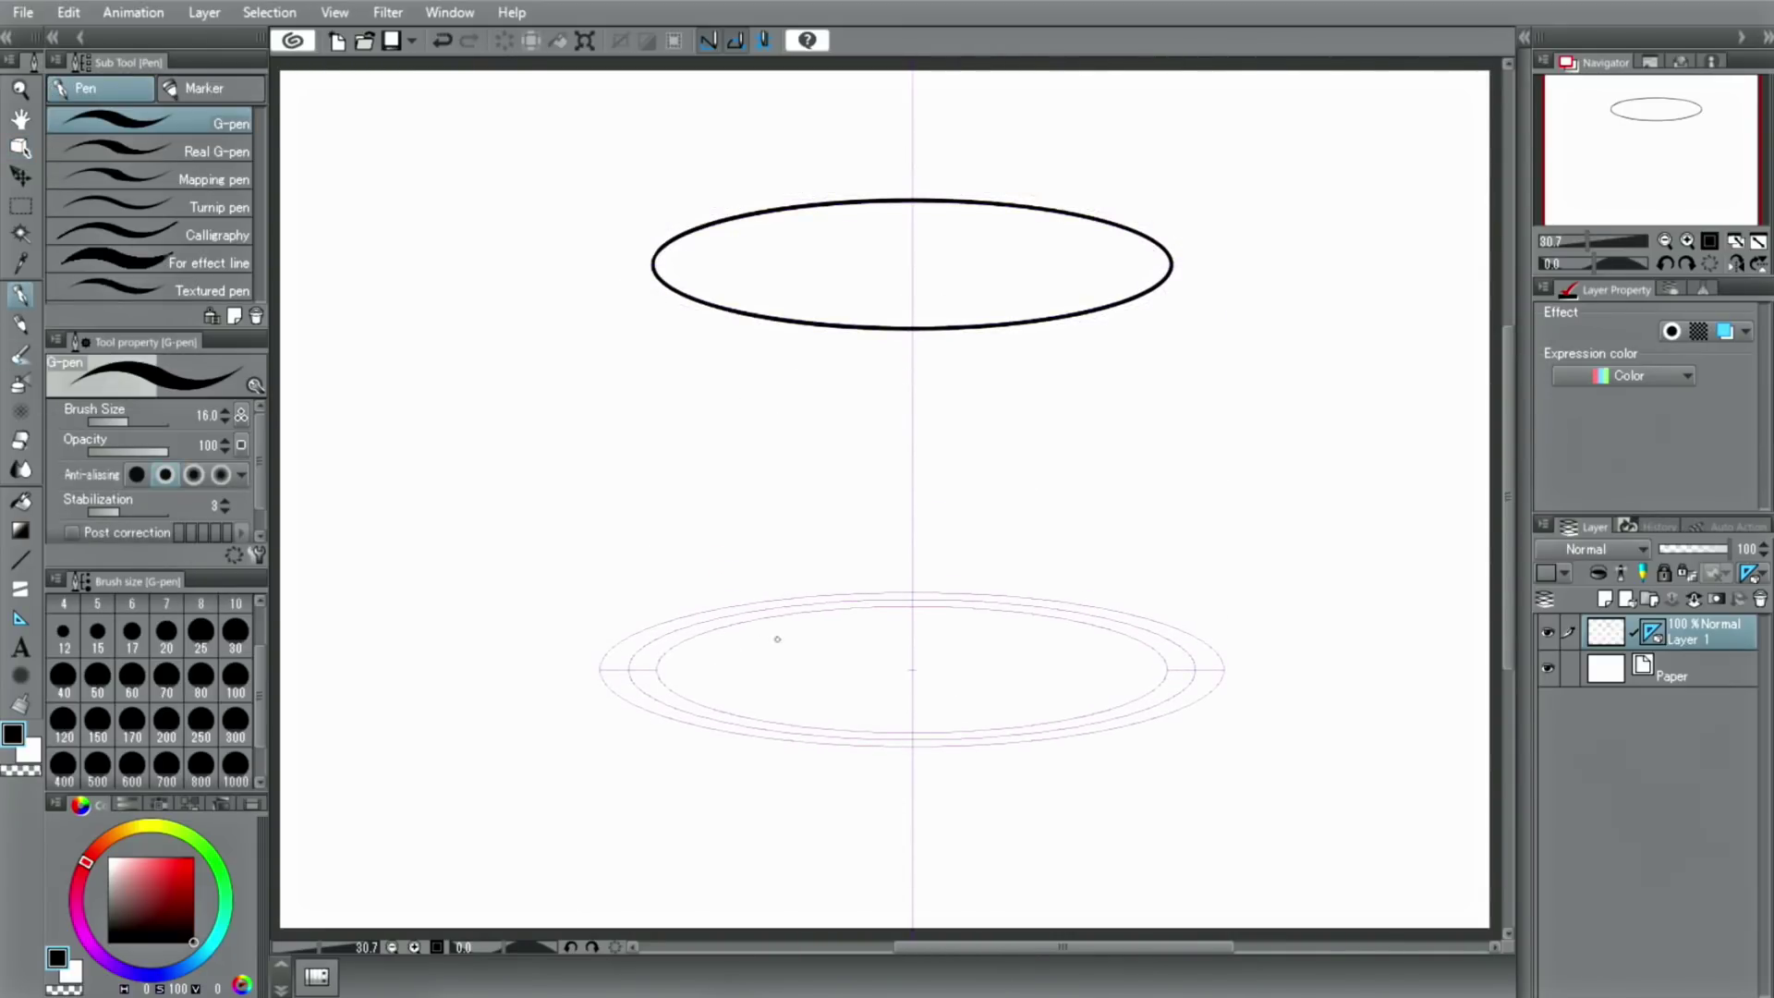
mouse_move(808, 630)
mouse_down()
mouse_move(718, 694)
mouse_move(1099, 681)
mouse_move(803, 623)
mouse_move(725, 651)
mouse_up()
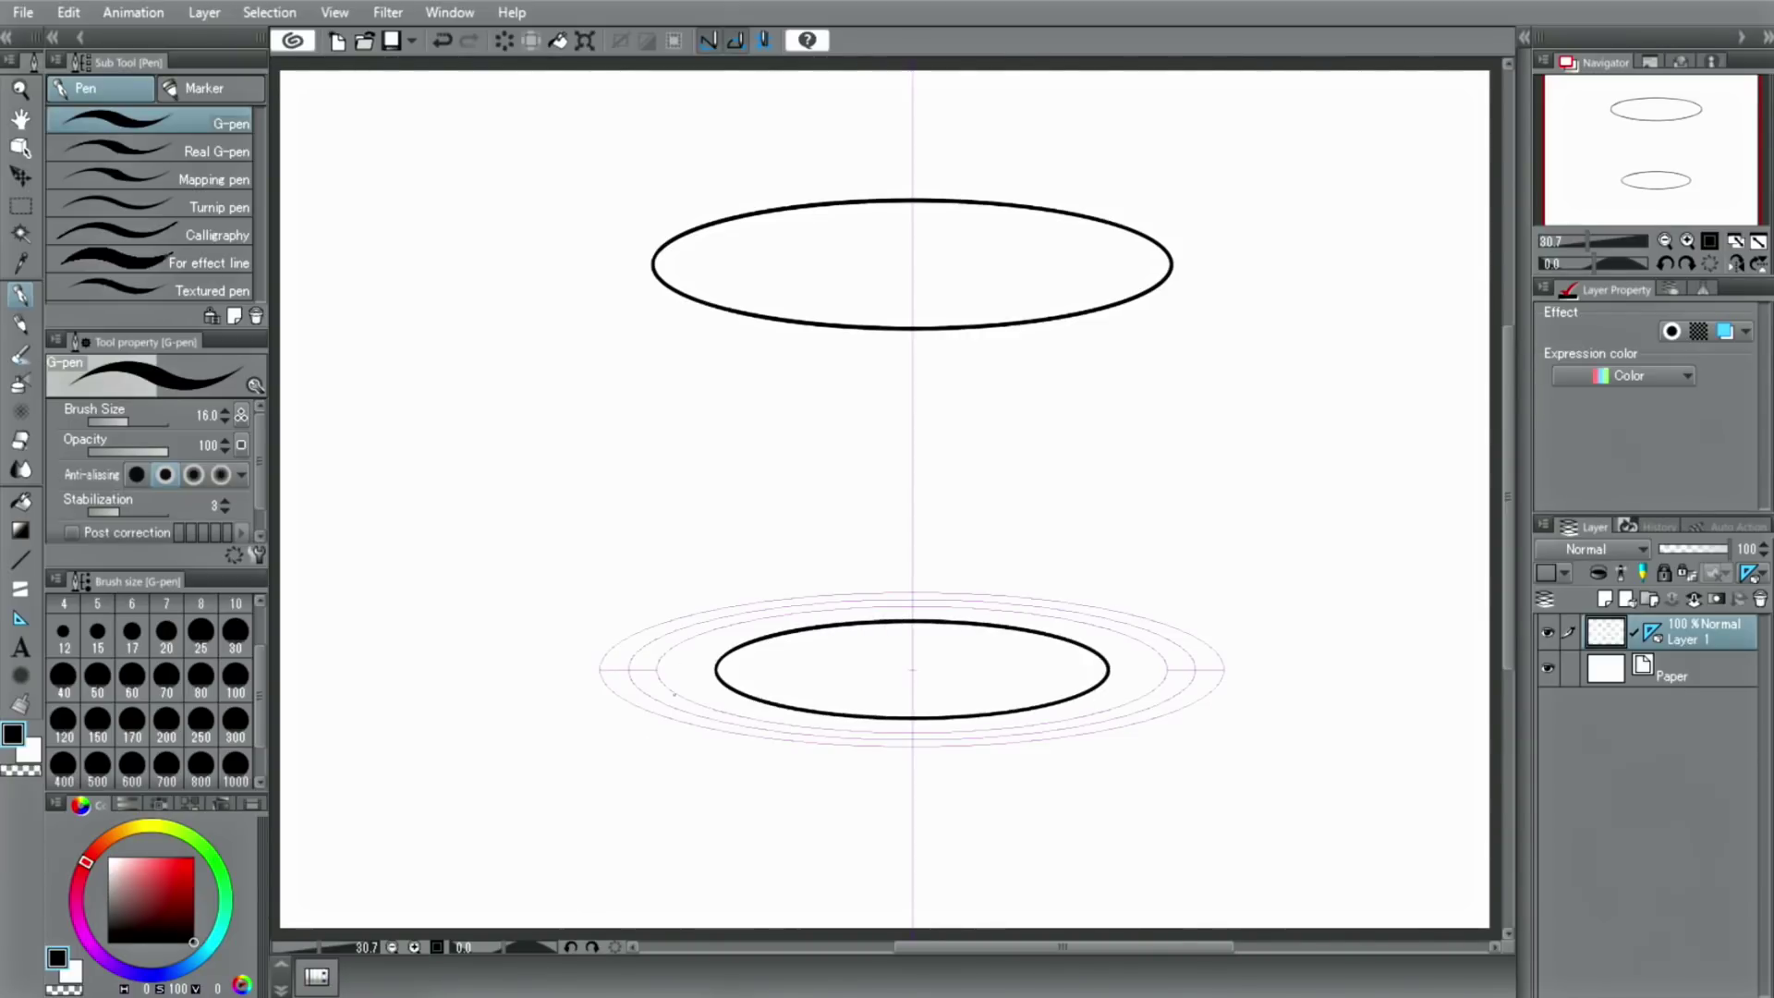
click(162, 178)
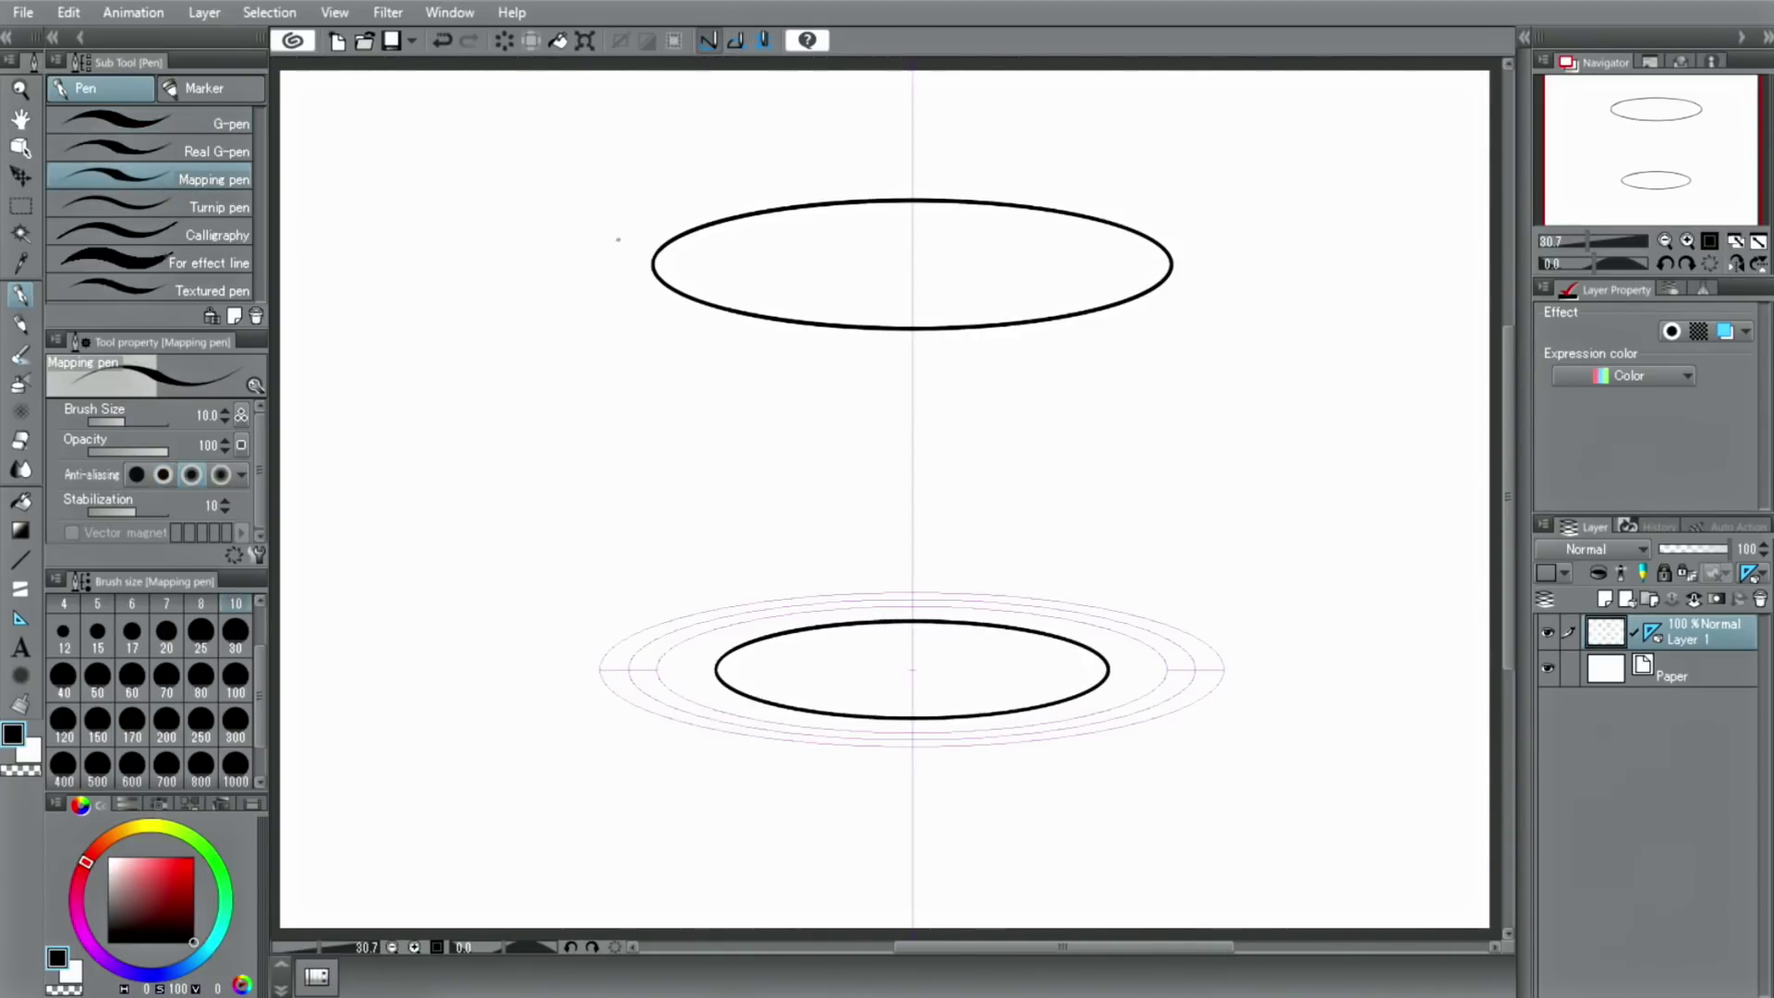
mouse_move(653, 263)
mouse_down()
mouse_move(673, 474)
mouse_move(716, 673)
mouse_up()
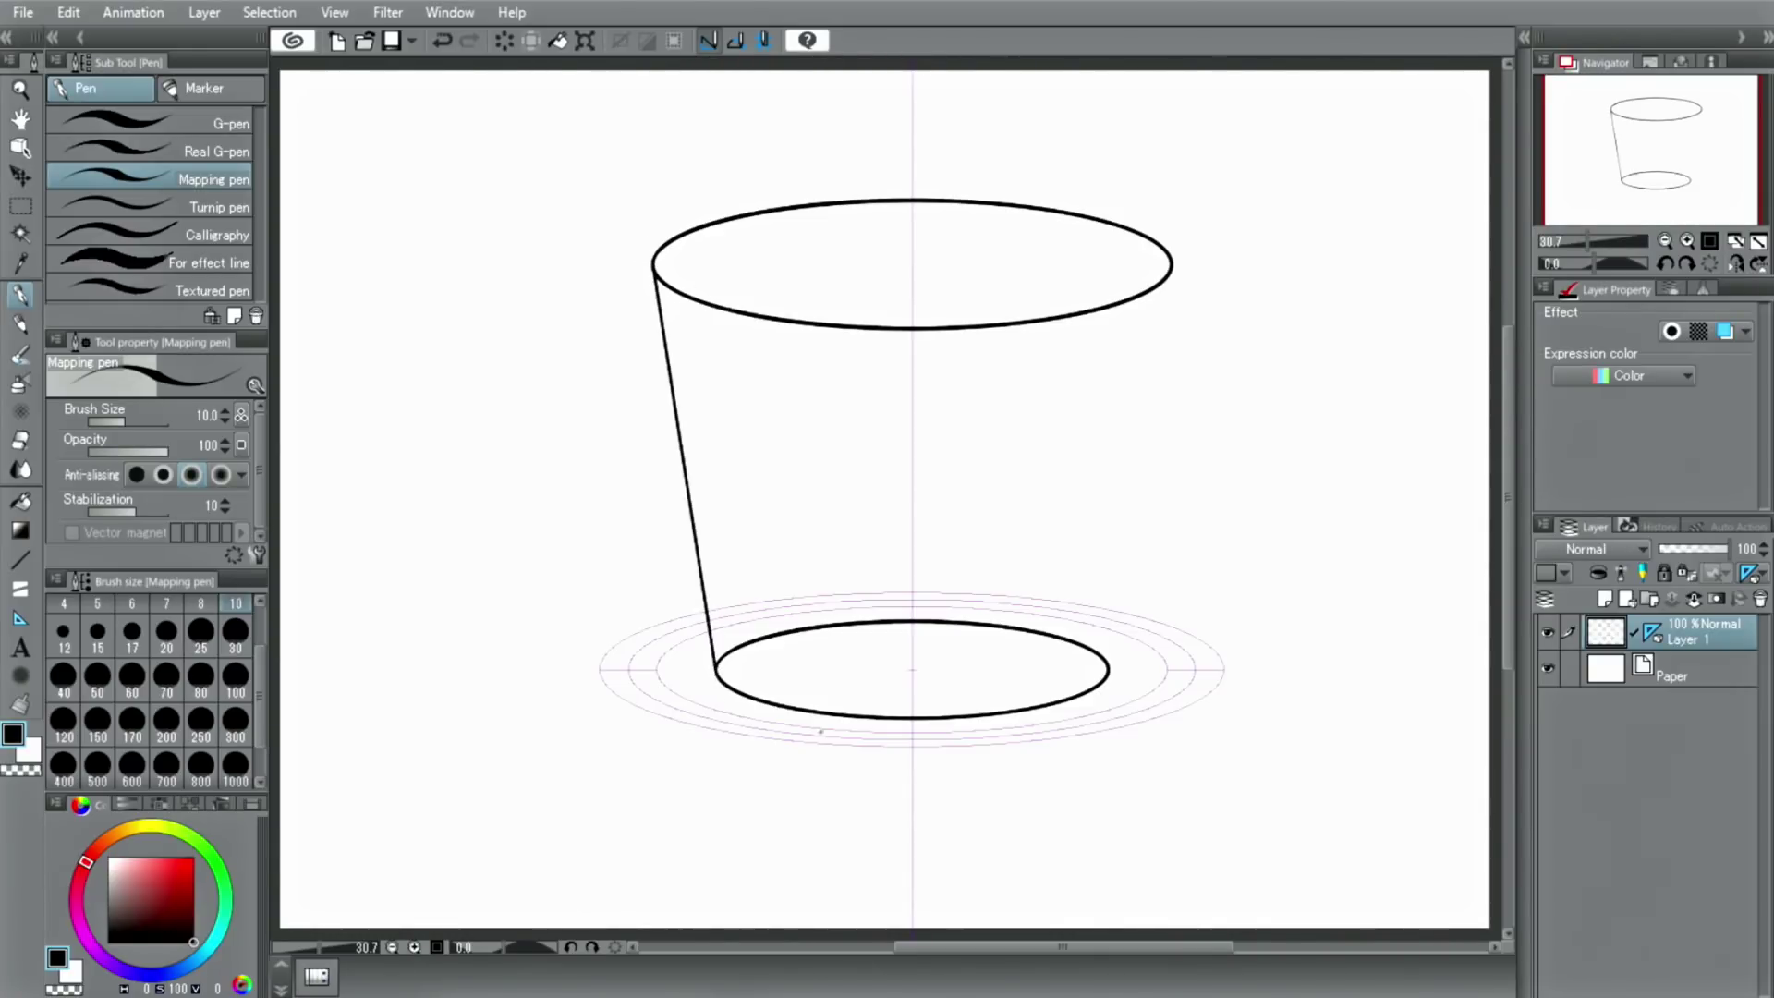
drag(1108, 667, 1138, 566)
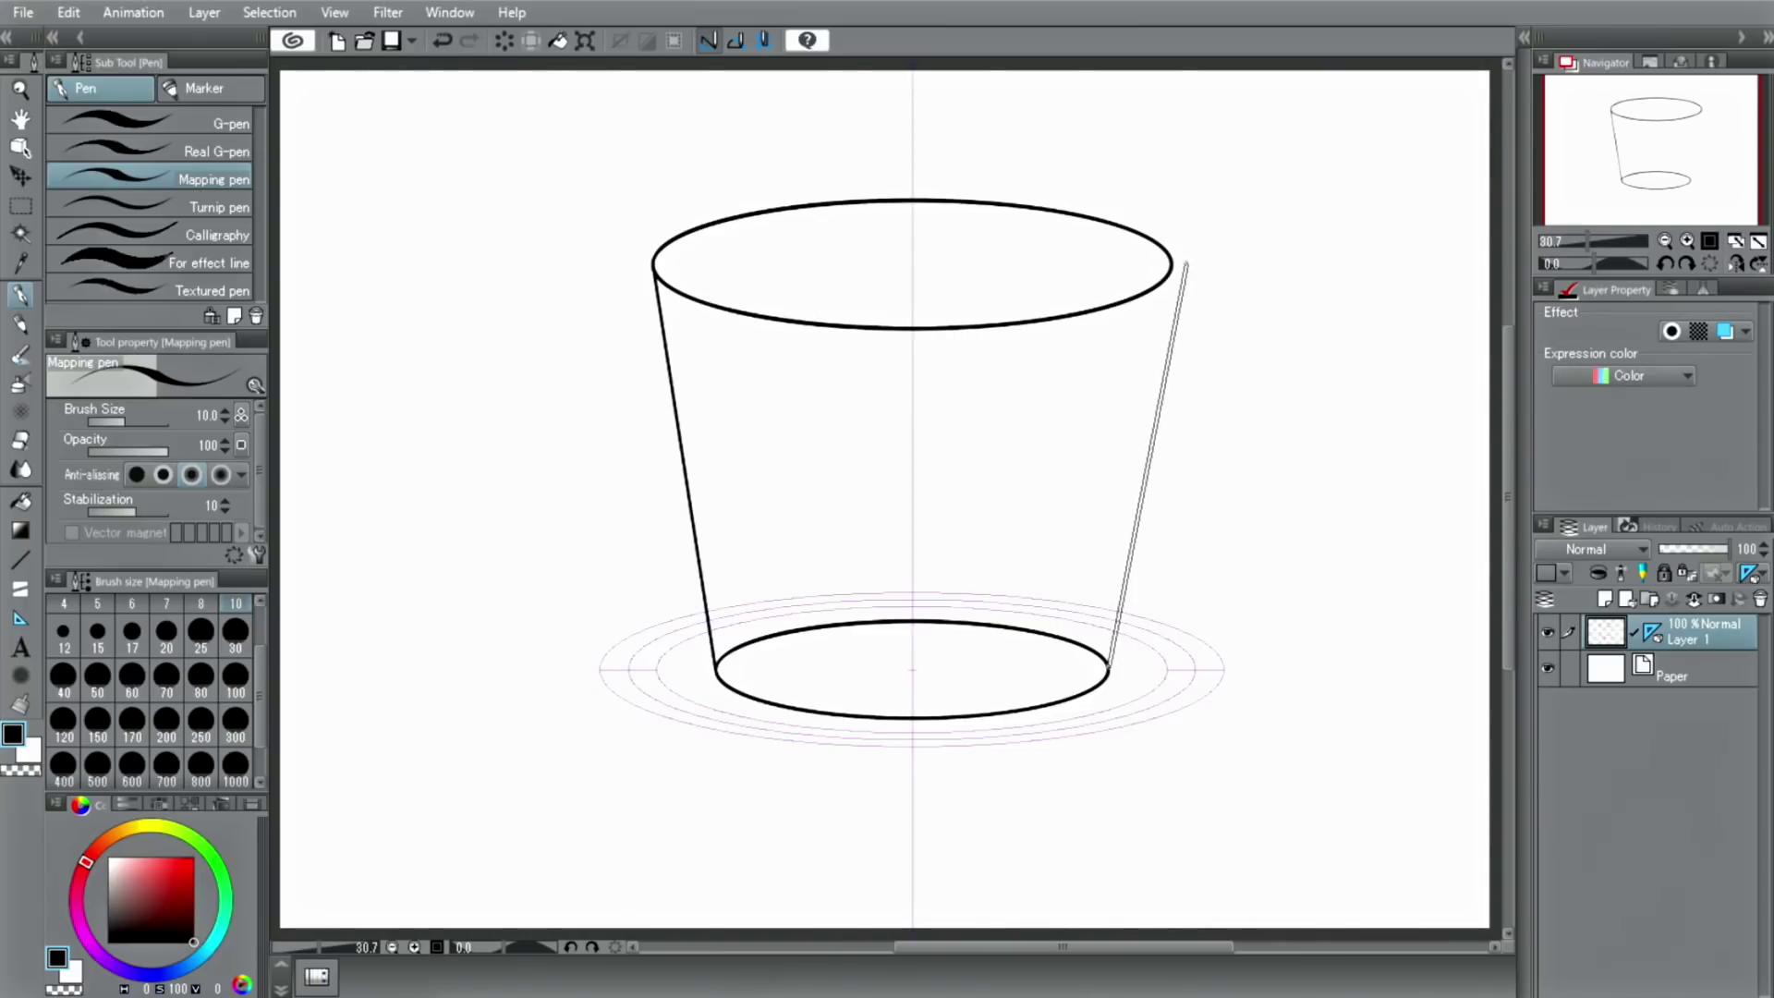
drag(1186, 264, 1172, 265)
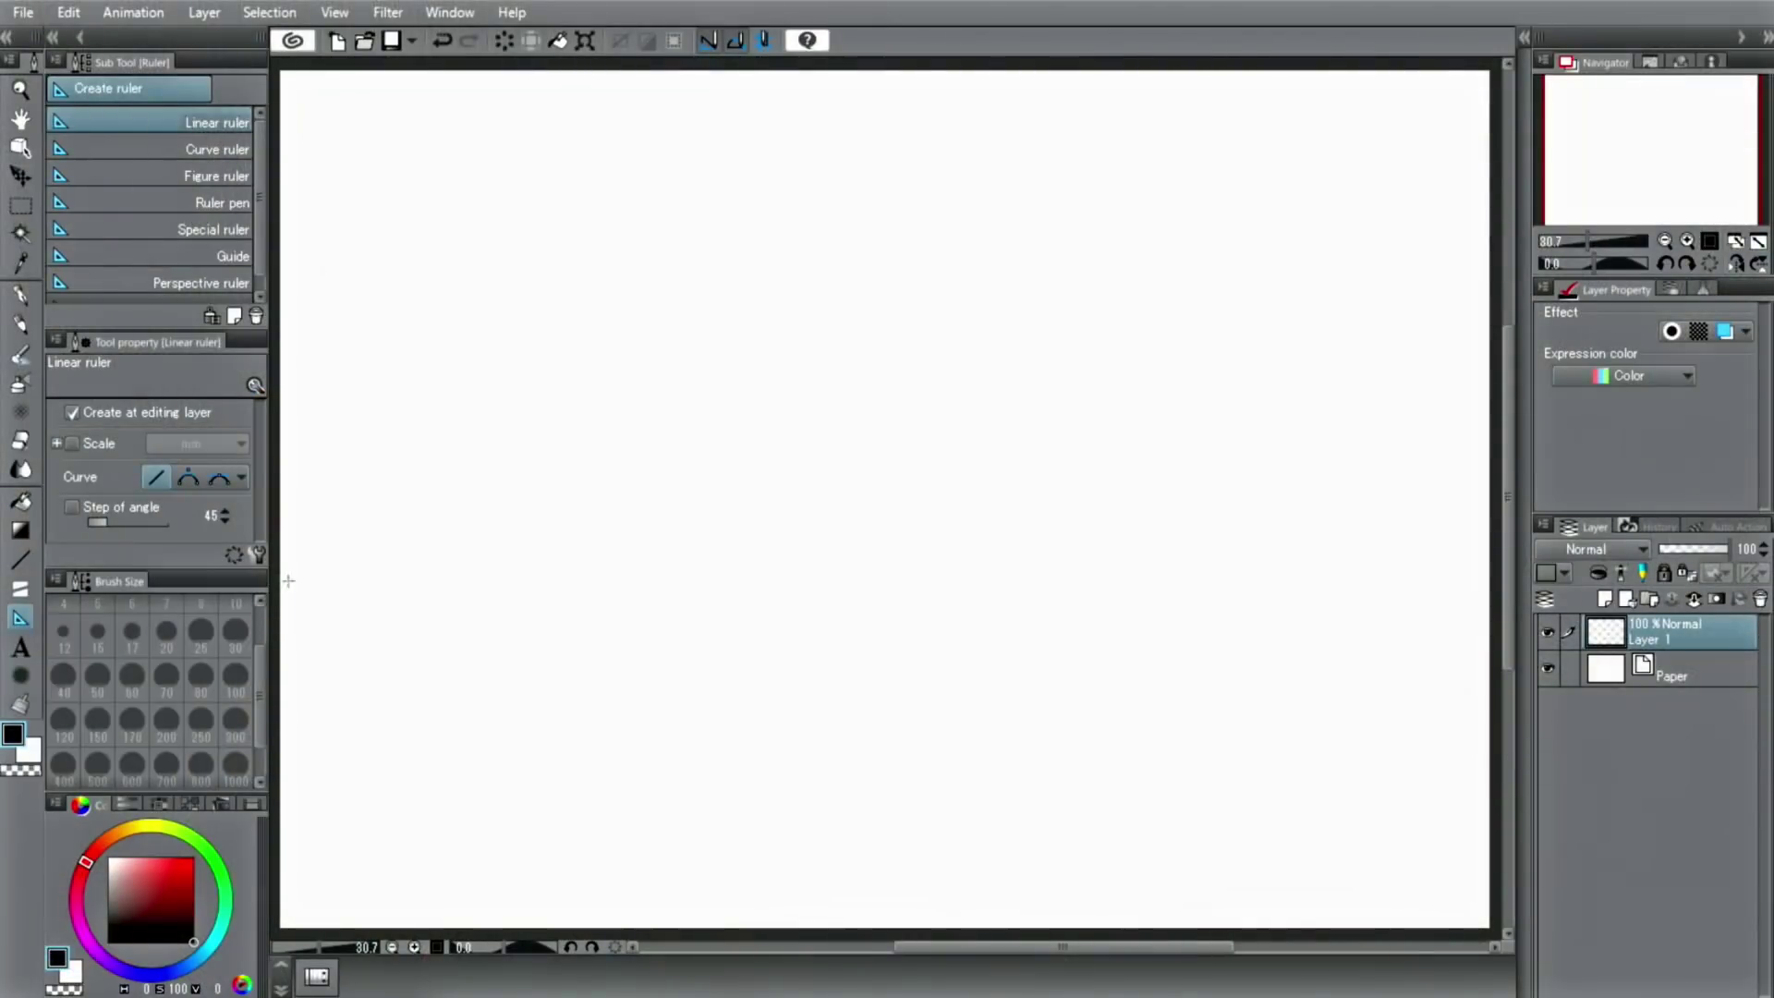
Place a Focus line special ruler at the canvas centre and pick the G-pen.
click(239, 230)
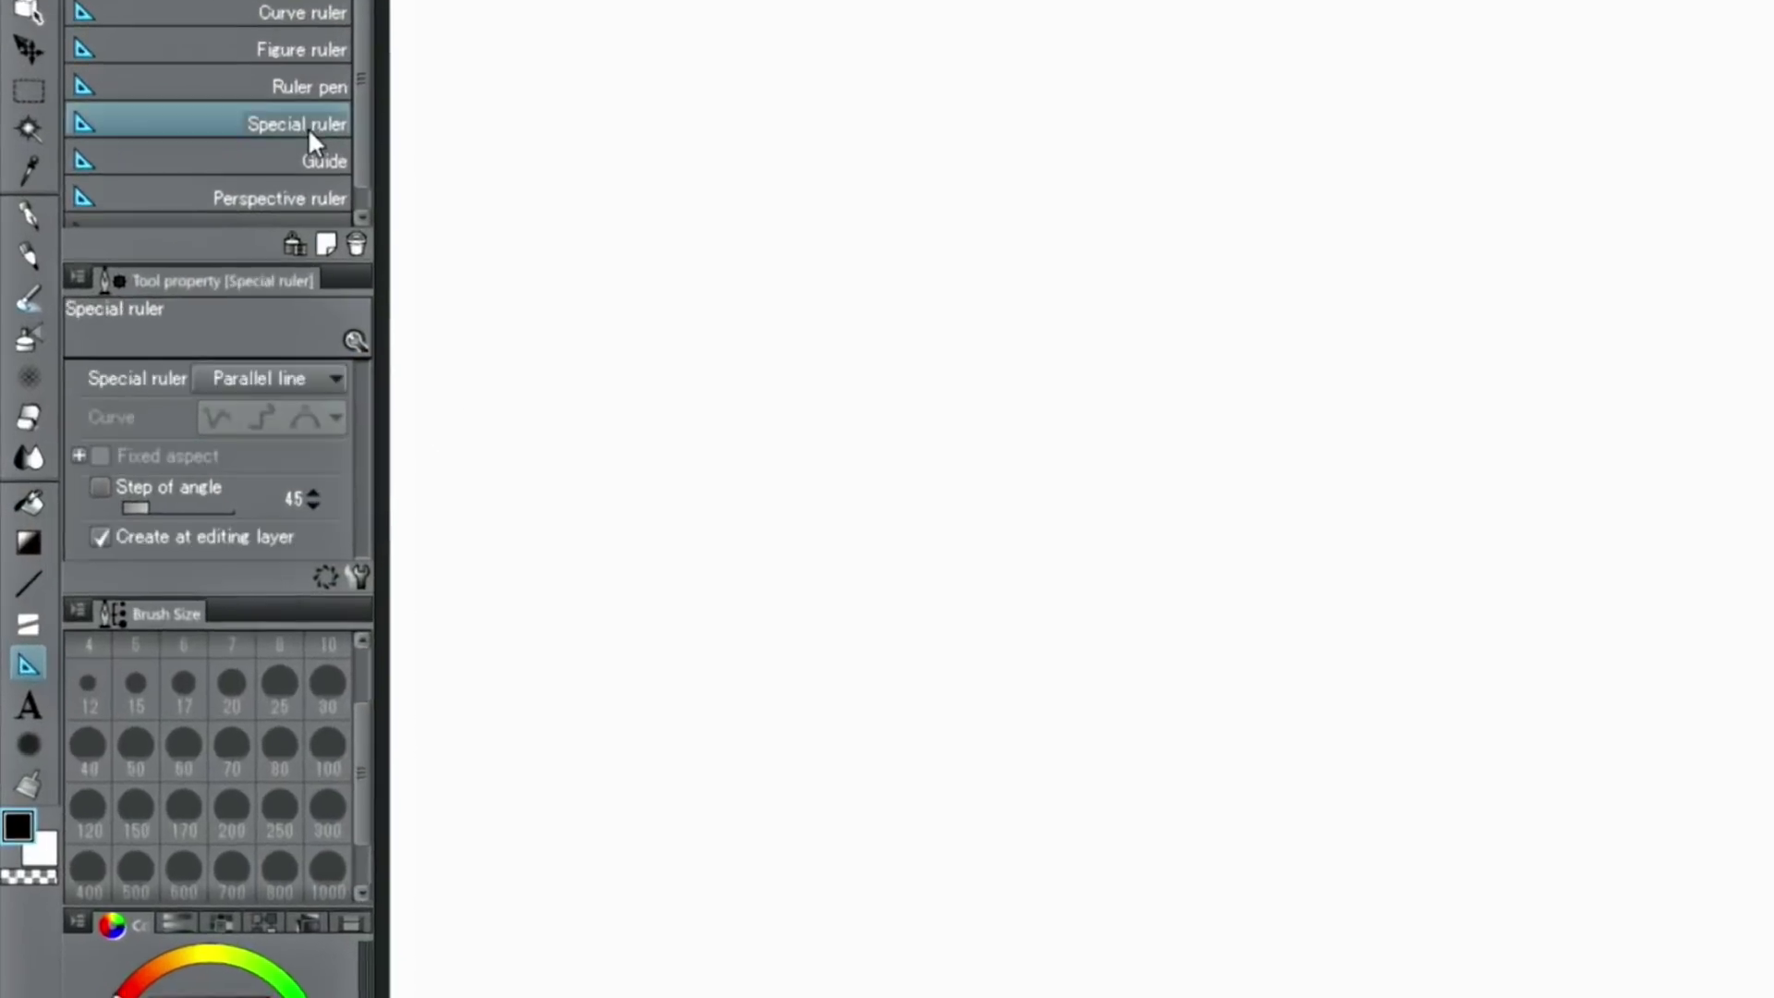
click(323, 368)
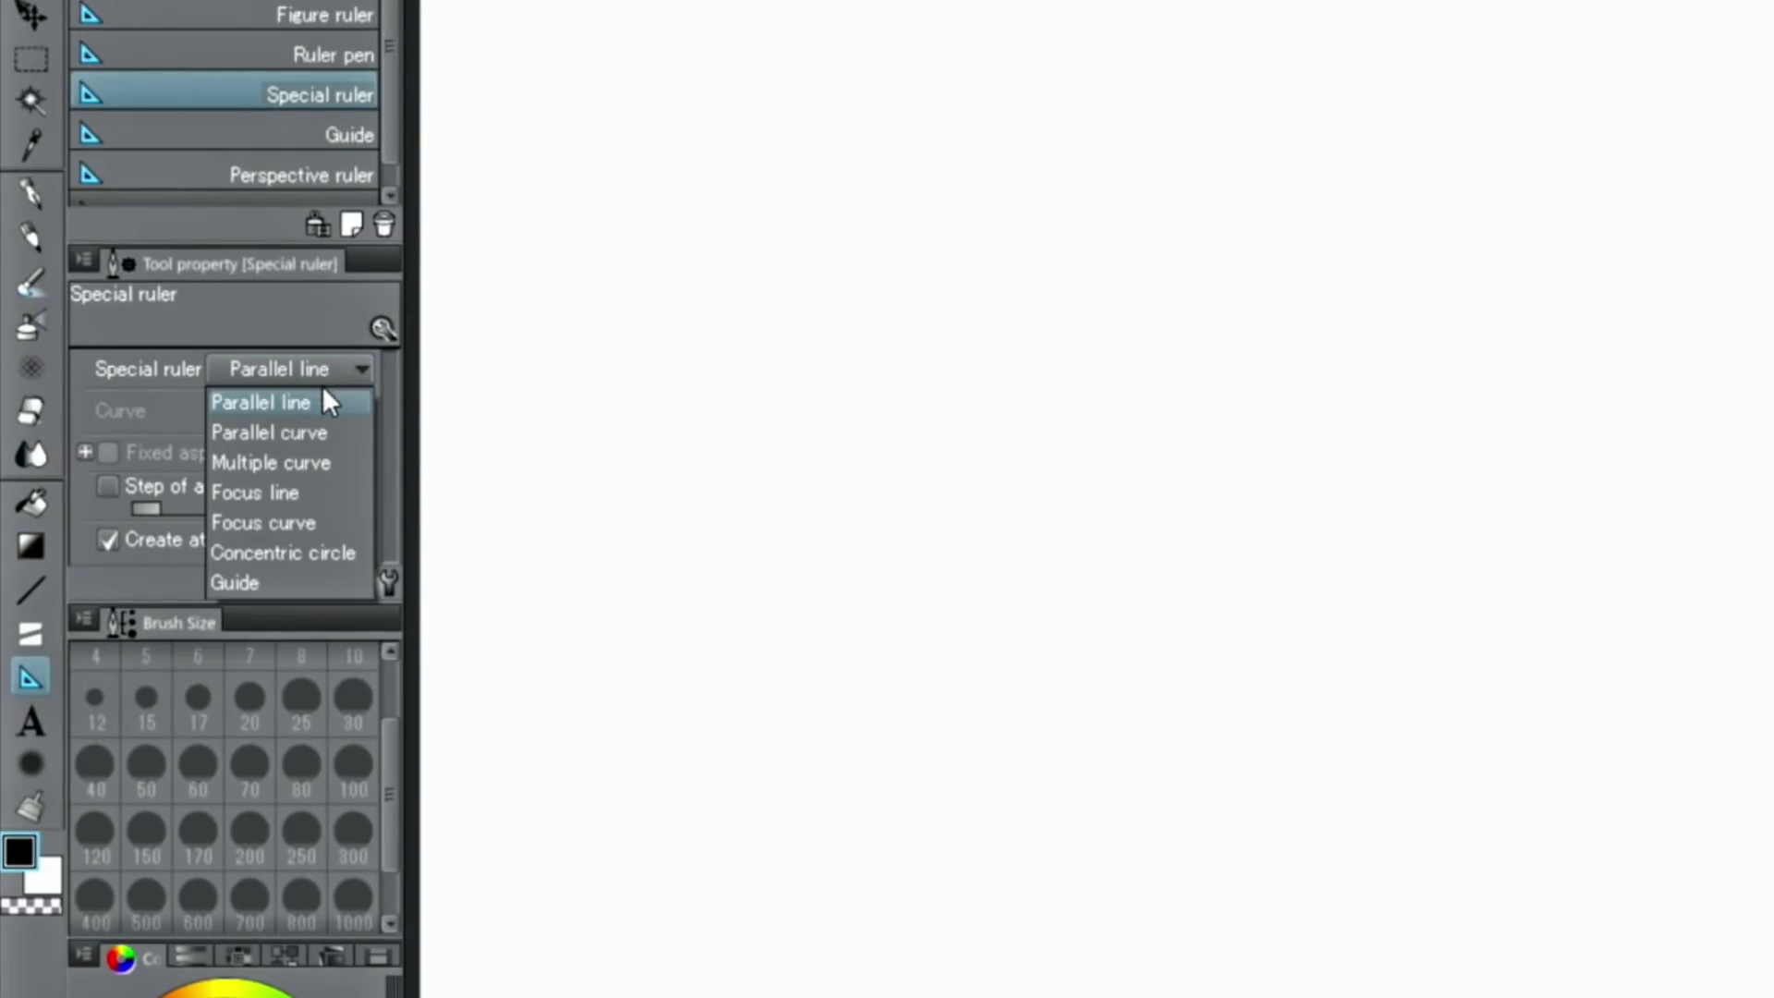
click(317, 504)
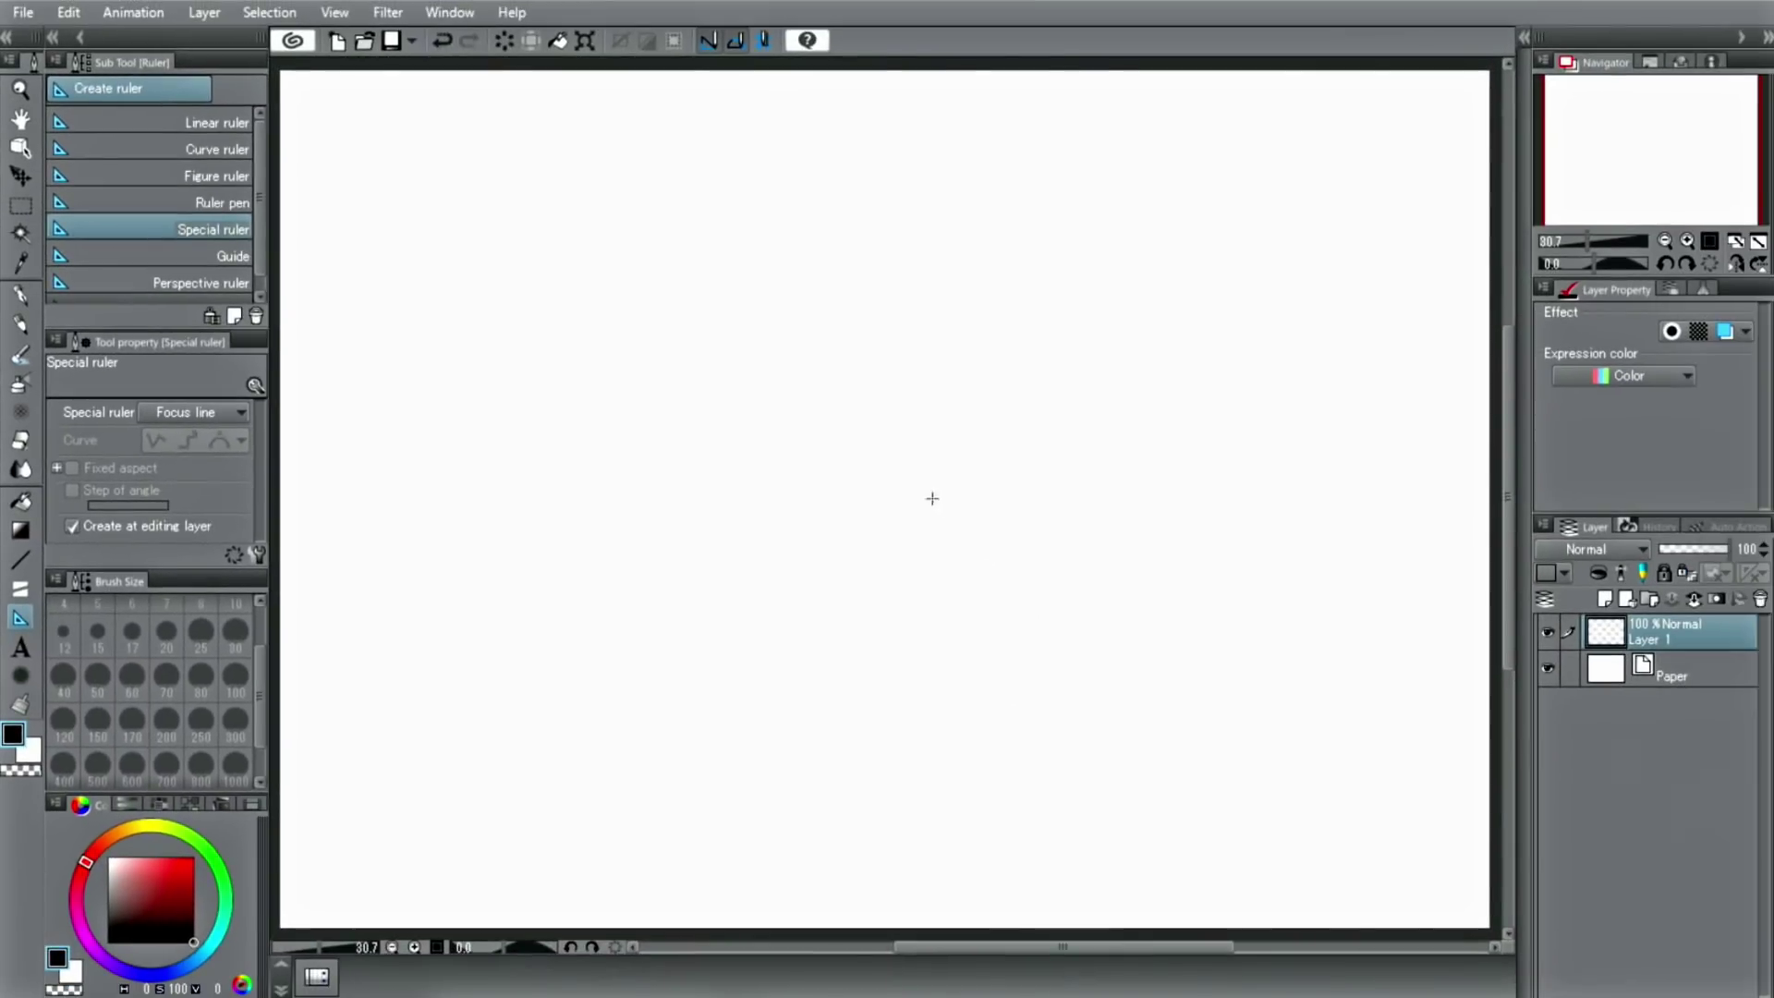
click(905, 480)
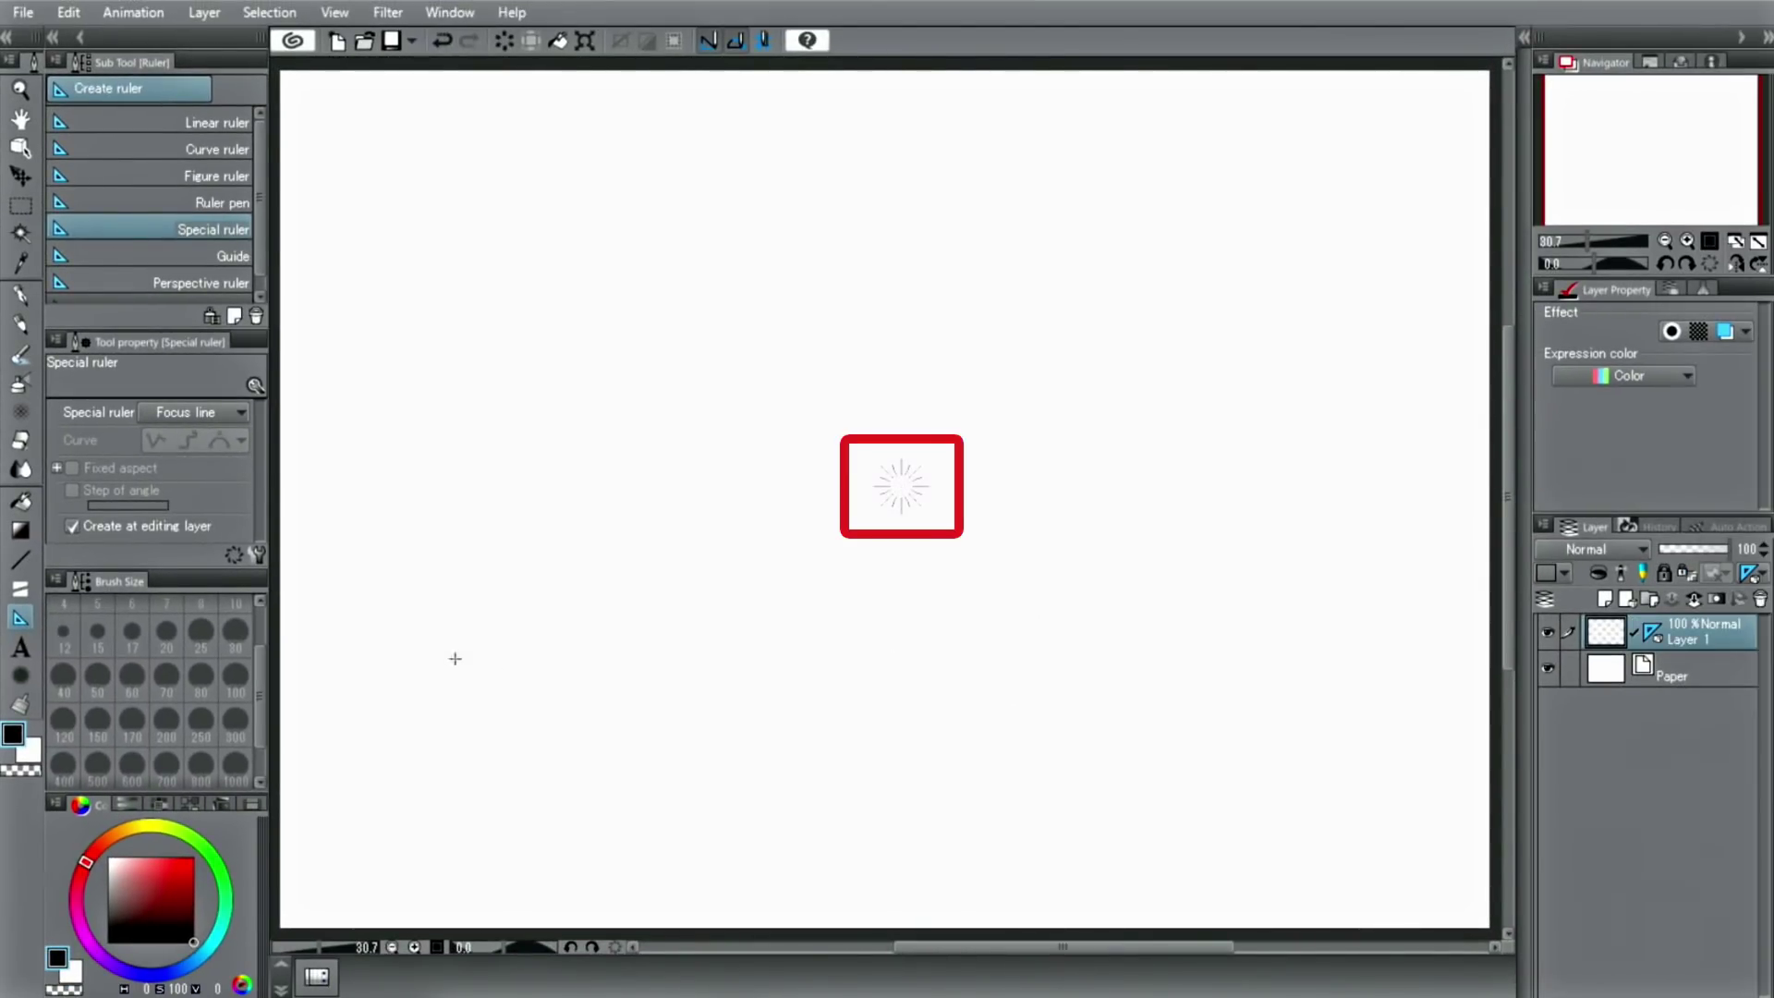
click(20, 296)
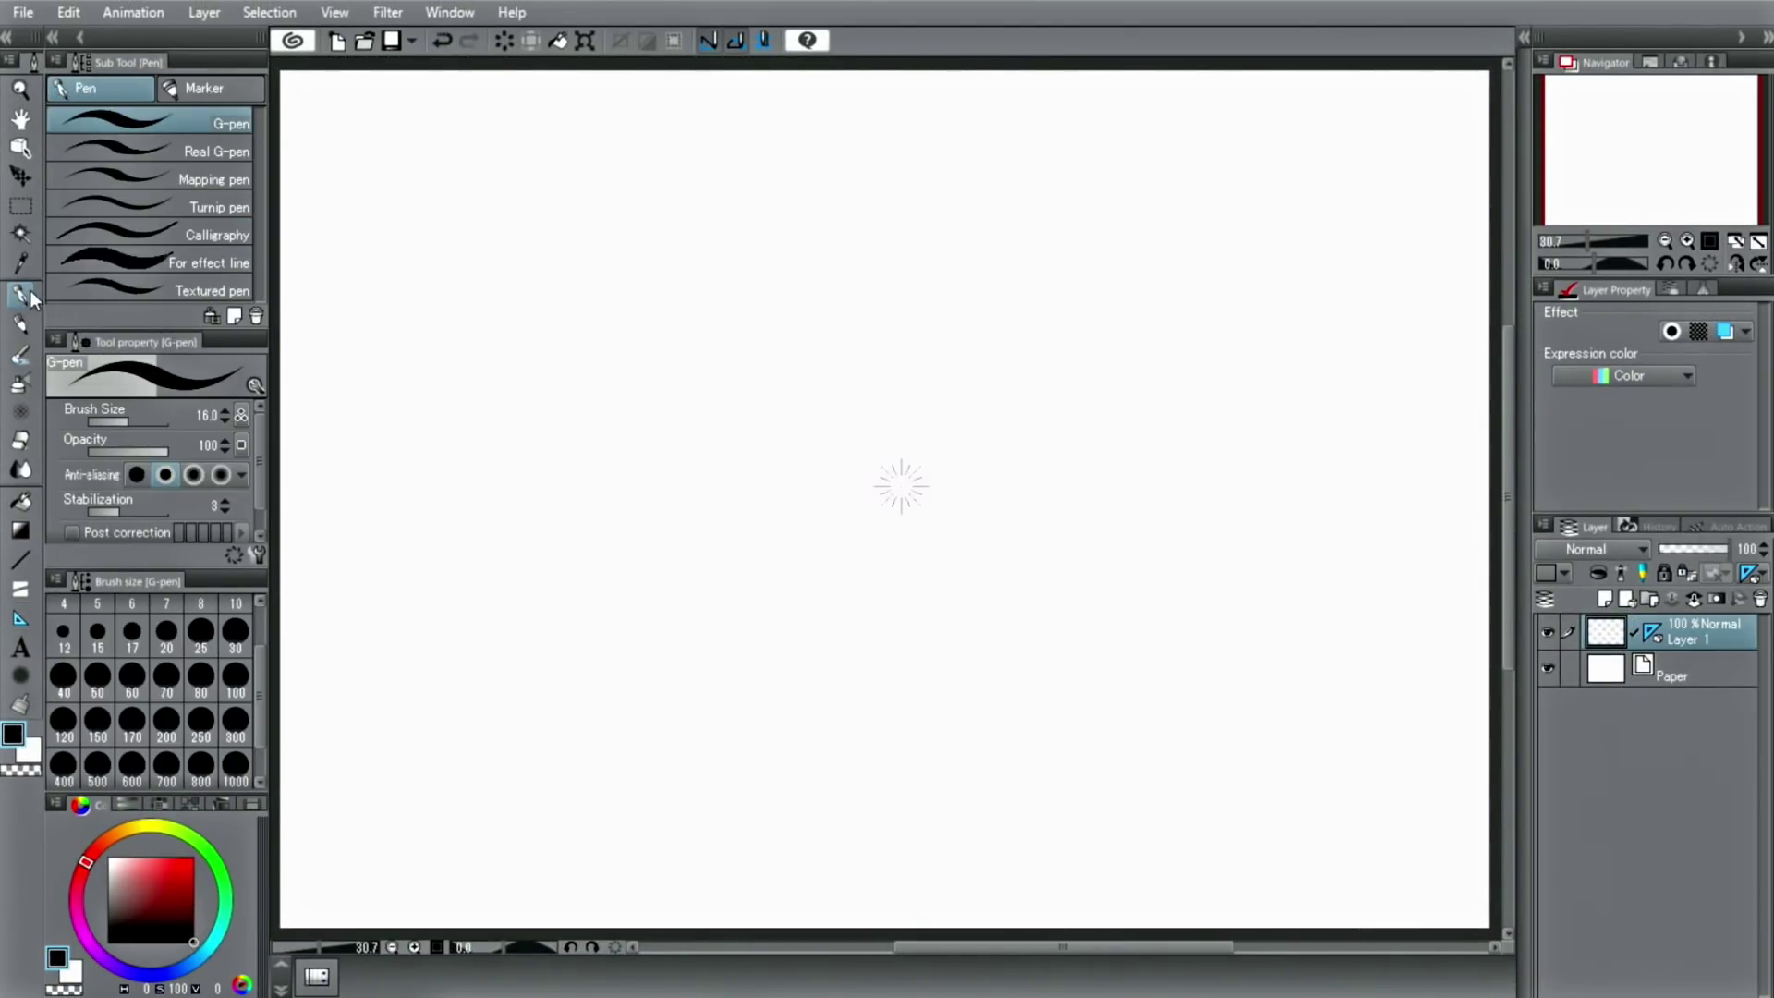
Draw speed lines toward the focus point from the lower left, bottom, lower right and right side.
drag(518, 895, 922, 594)
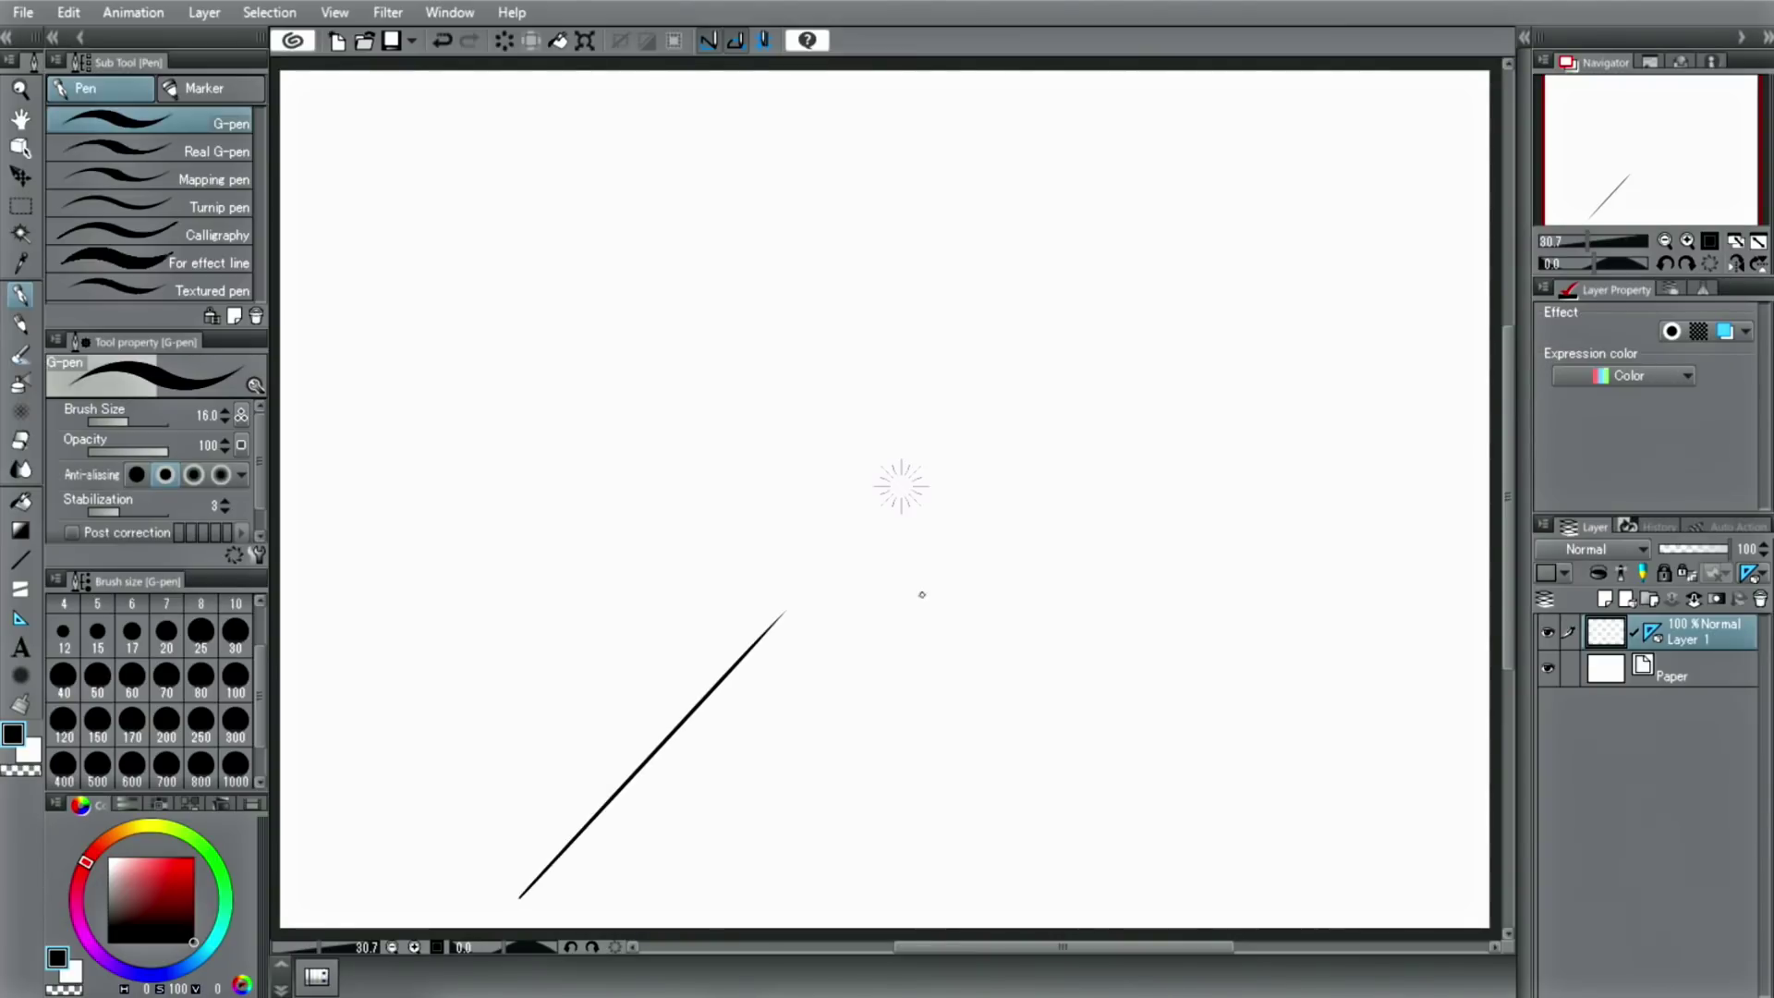
mouse_move(553, 878)
mouse_down()
mouse_move(717, 764)
mouse_move(715, 705)
mouse_up()
drag(763, 904, 834, 689)
drag(848, 897, 871, 717)
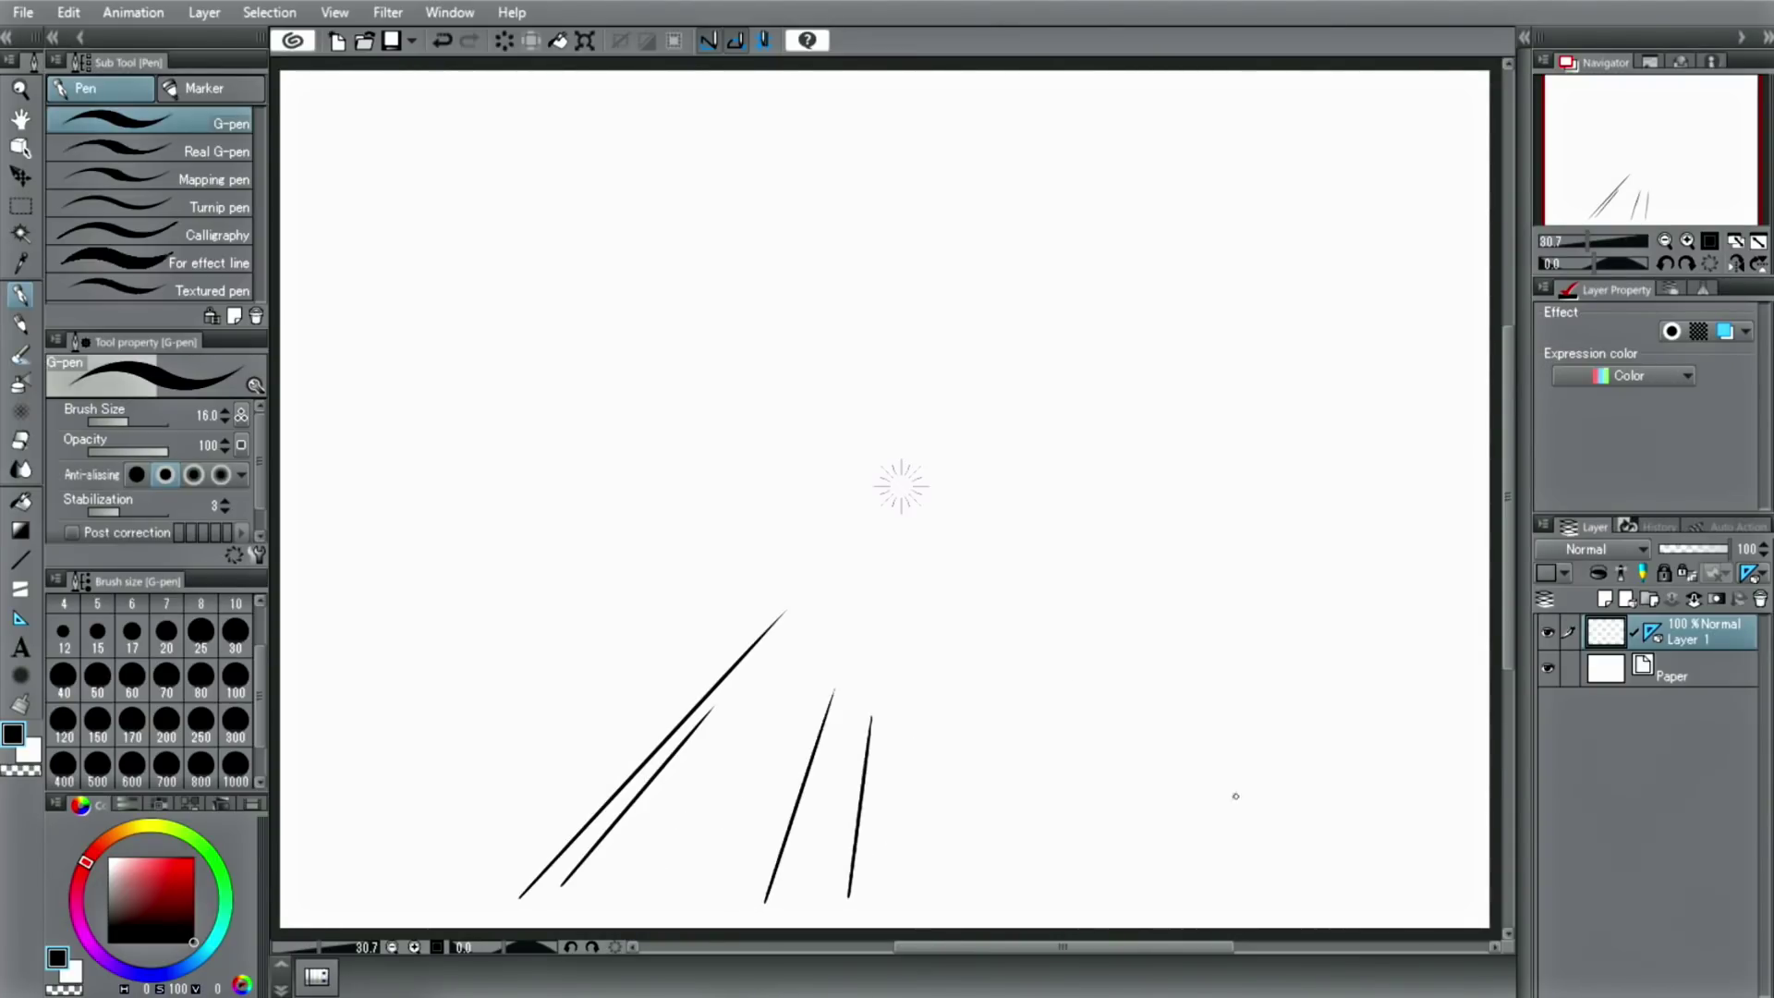
drag(1148, 913, 1059, 699)
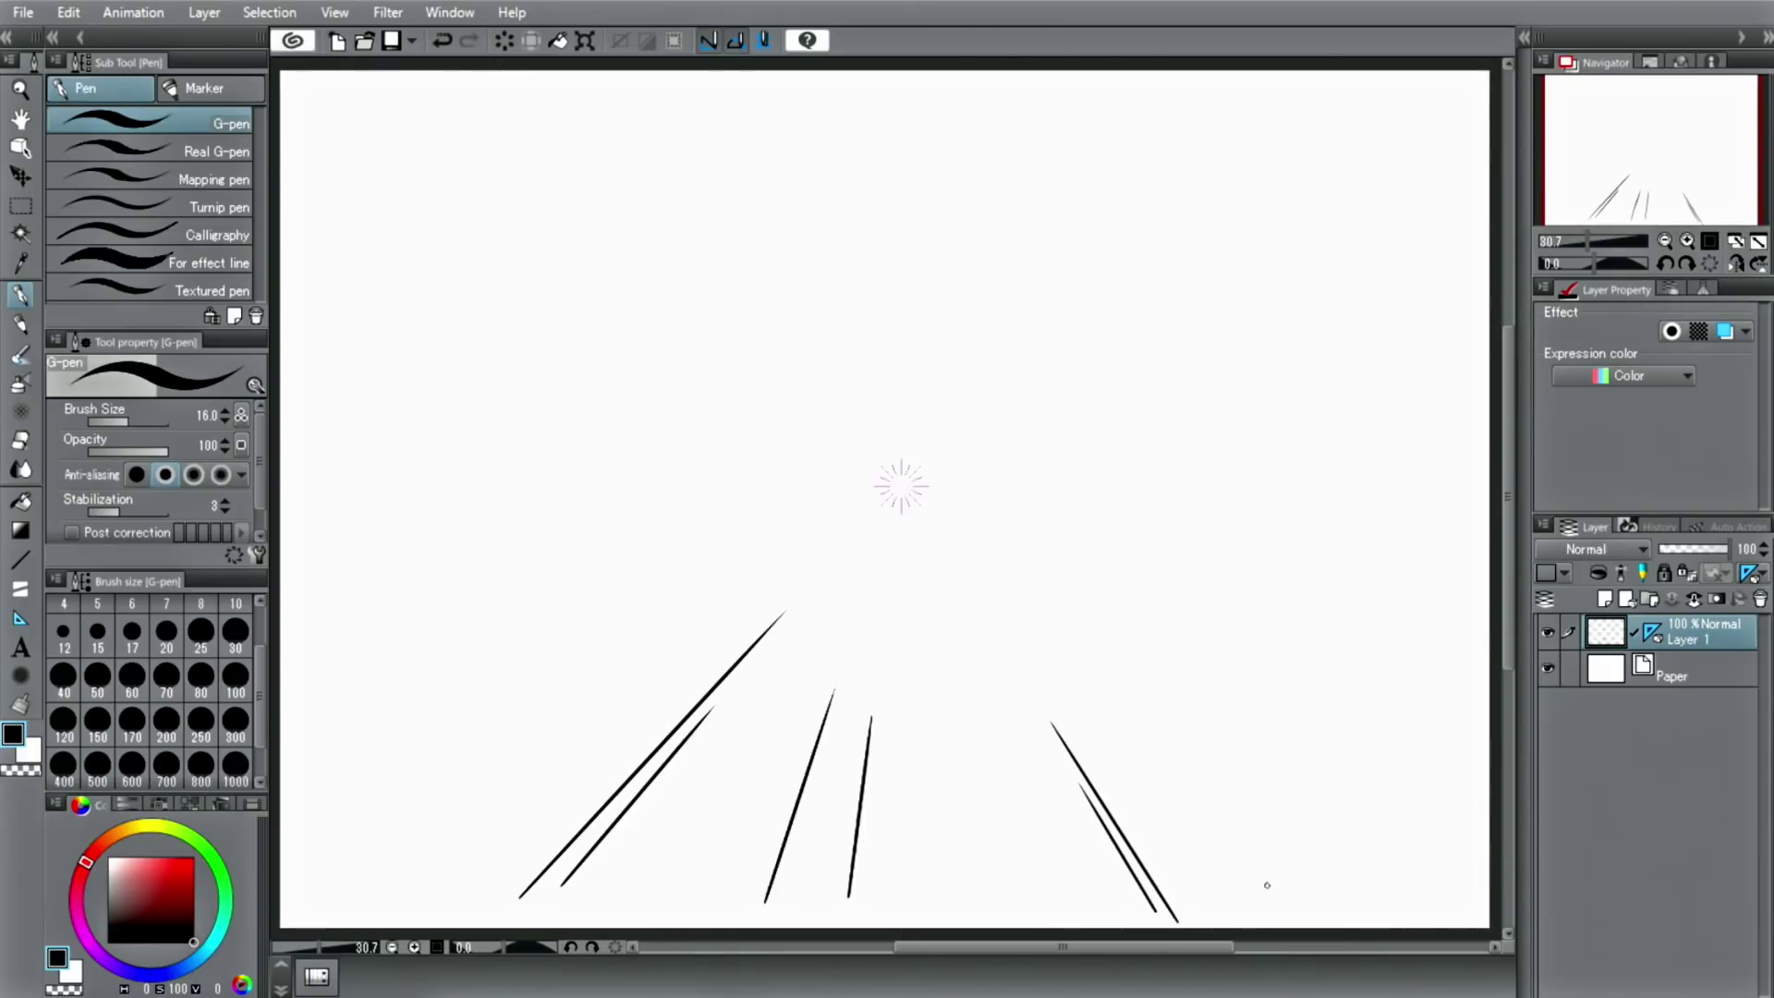
drag(1267, 887, 1068, 614)
drag(1361, 849, 1187, 712)
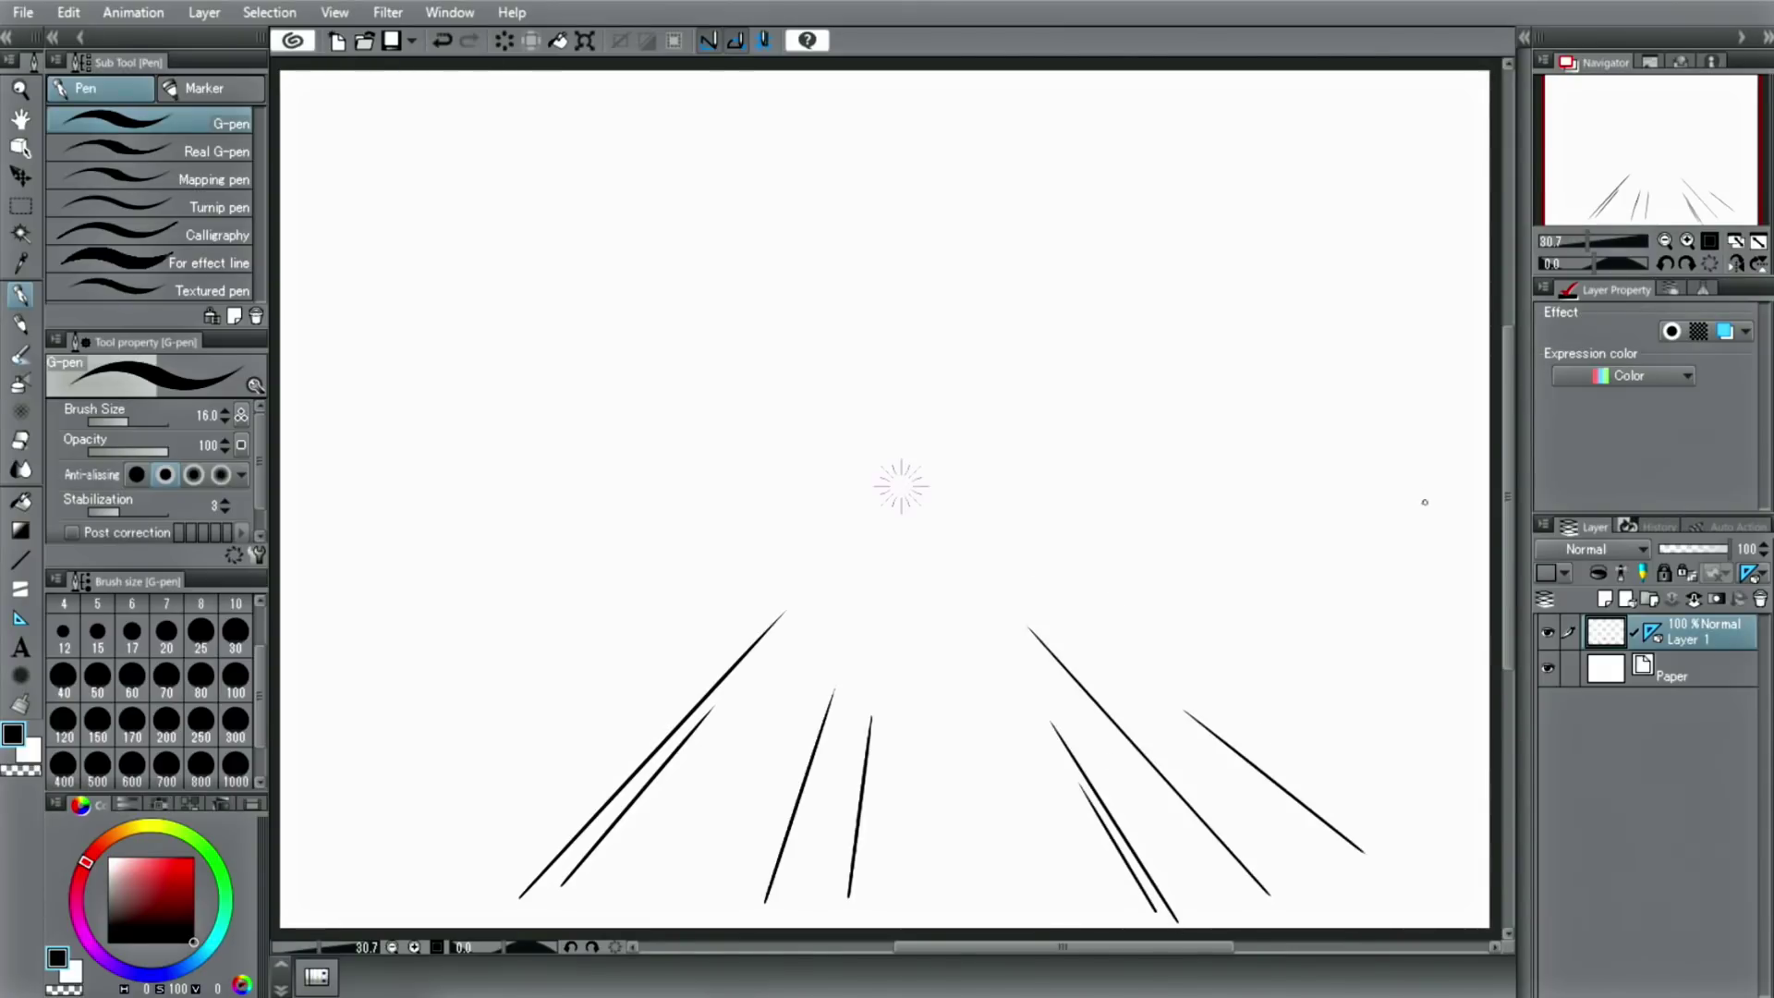
drag(1437, 495, 1204, 491)
drag(1439, 503, 1260, 499)
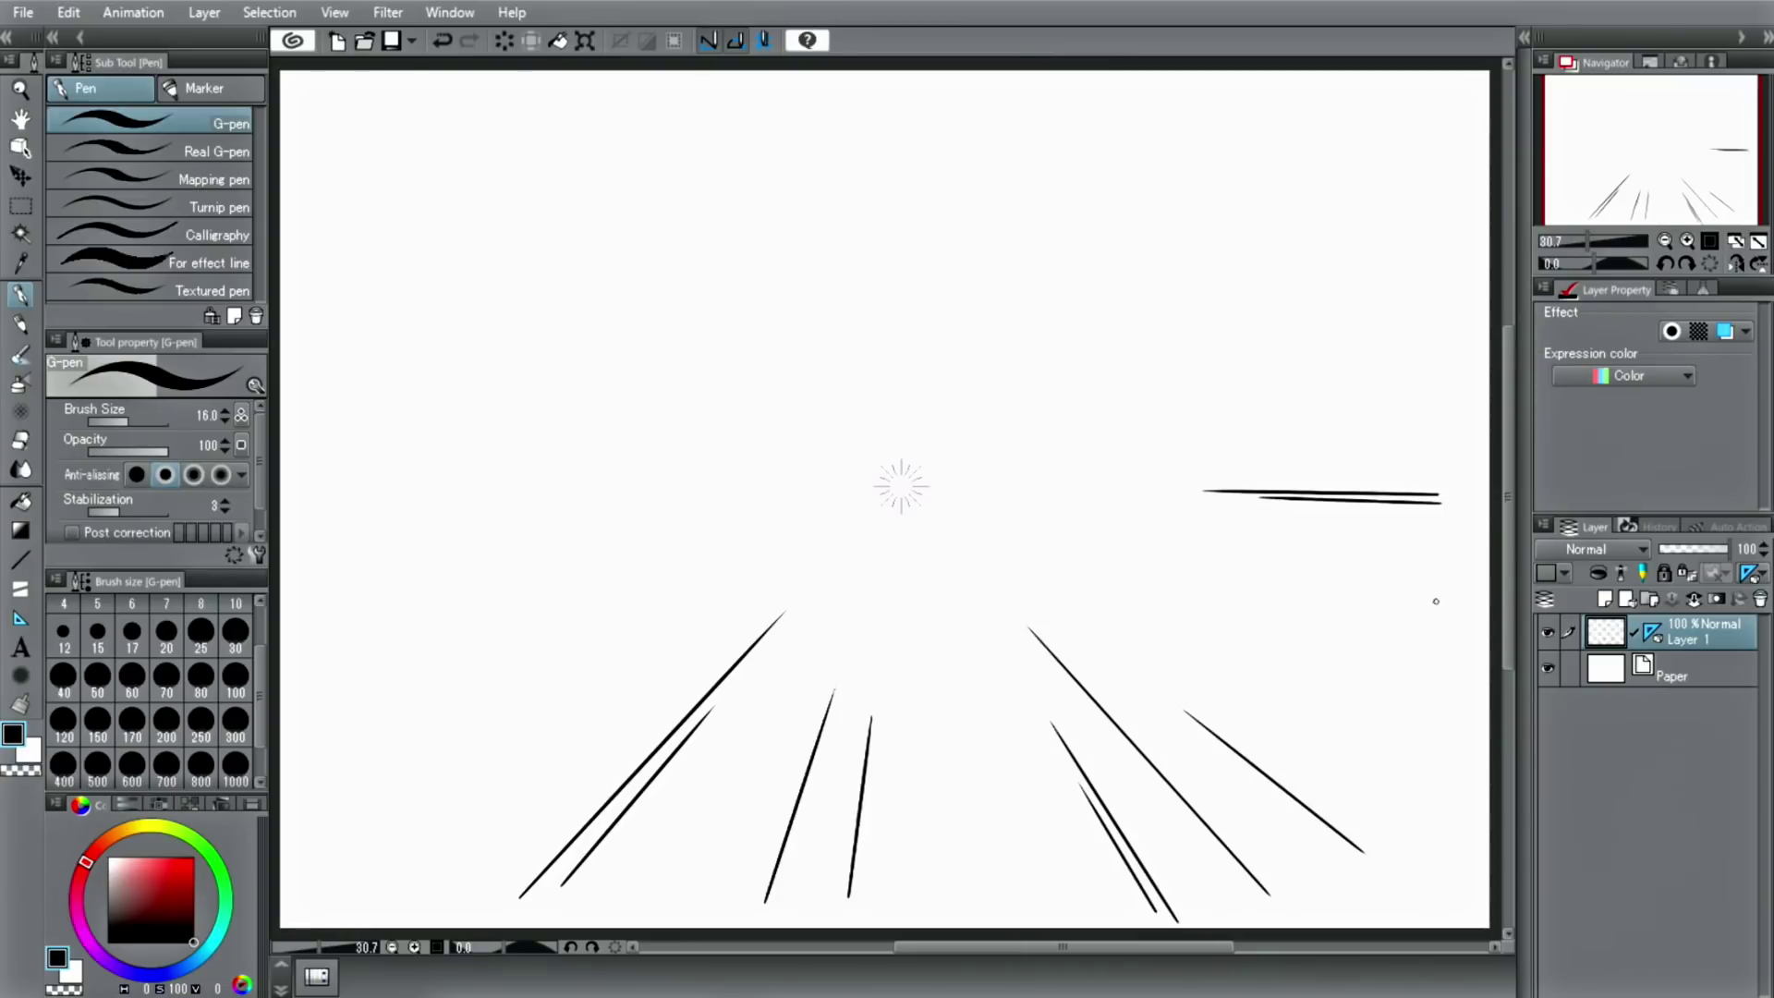
drag(1435, 601, 1105, 531)
Add speed lines from the upper right, top centre and upper left of the canvas.
drag(1435, 224, 1145, 365)
drag(1414, 134, 1200, 279)
drag(1375, 93, 1272, 179)
drag(1007, 83, 954, 286)
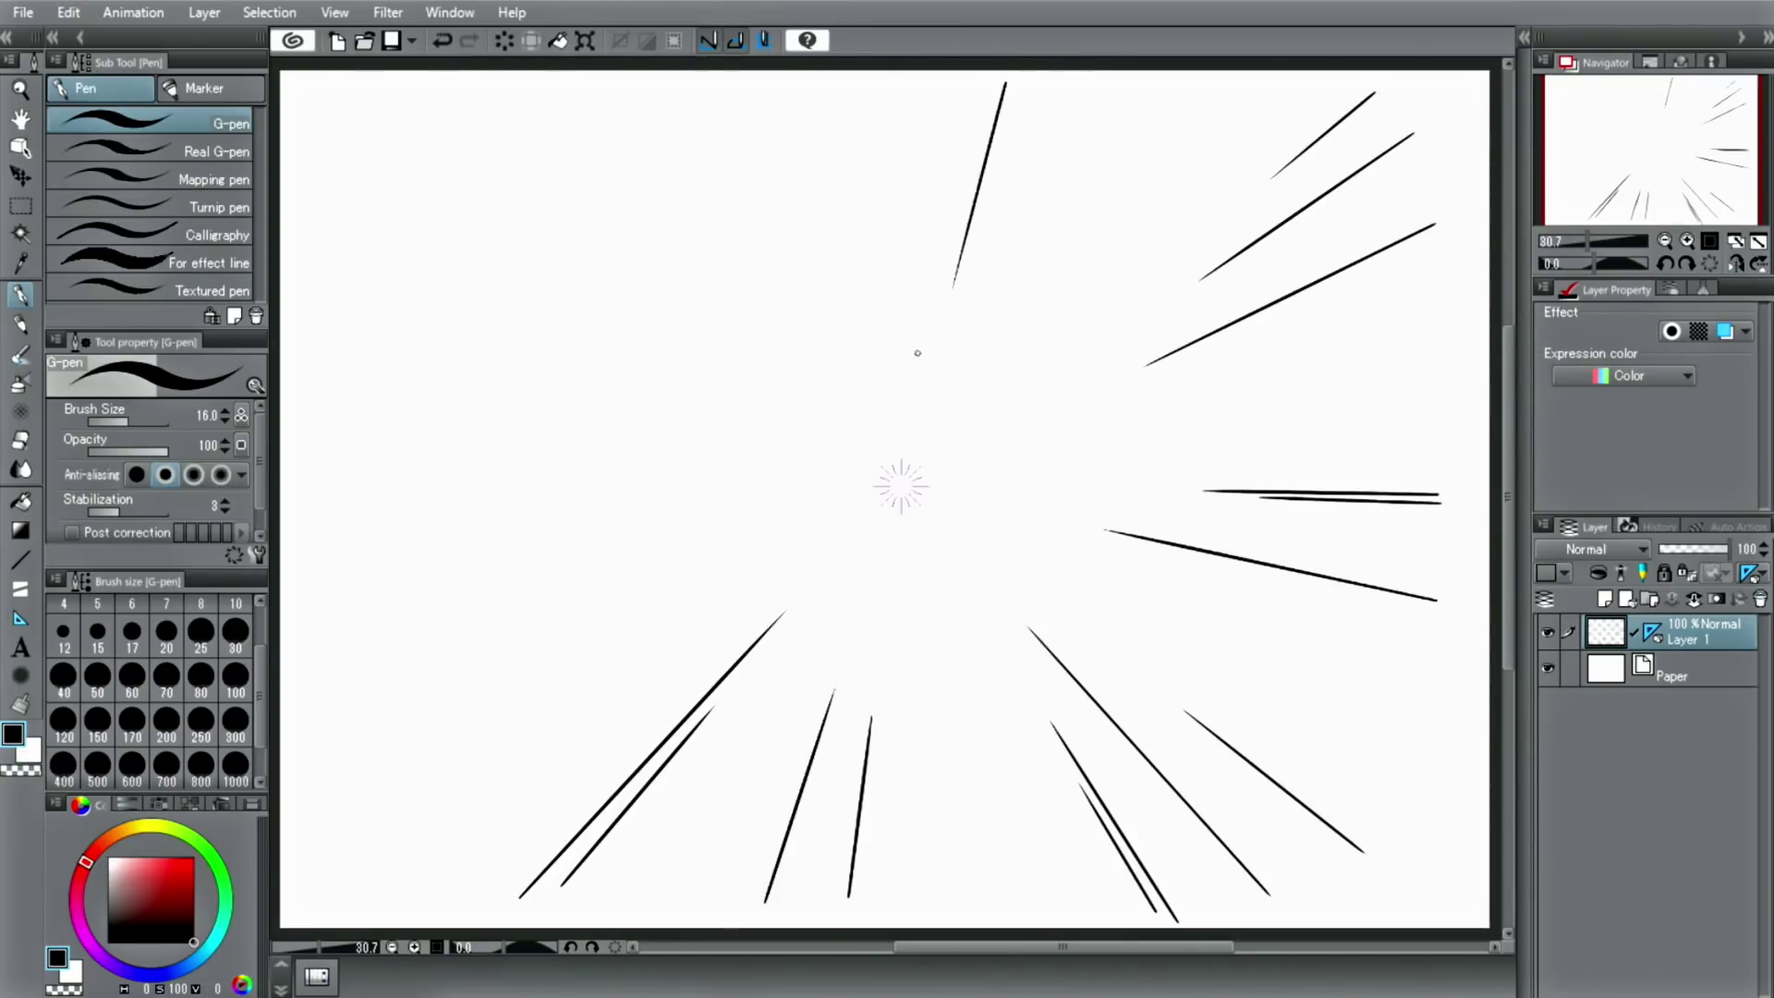
drag(969, 67, 956, 157)
drag(923, 83, 917, 196)
drag(625, 105, 754, 282)
drag(541, 99, 673, 241)
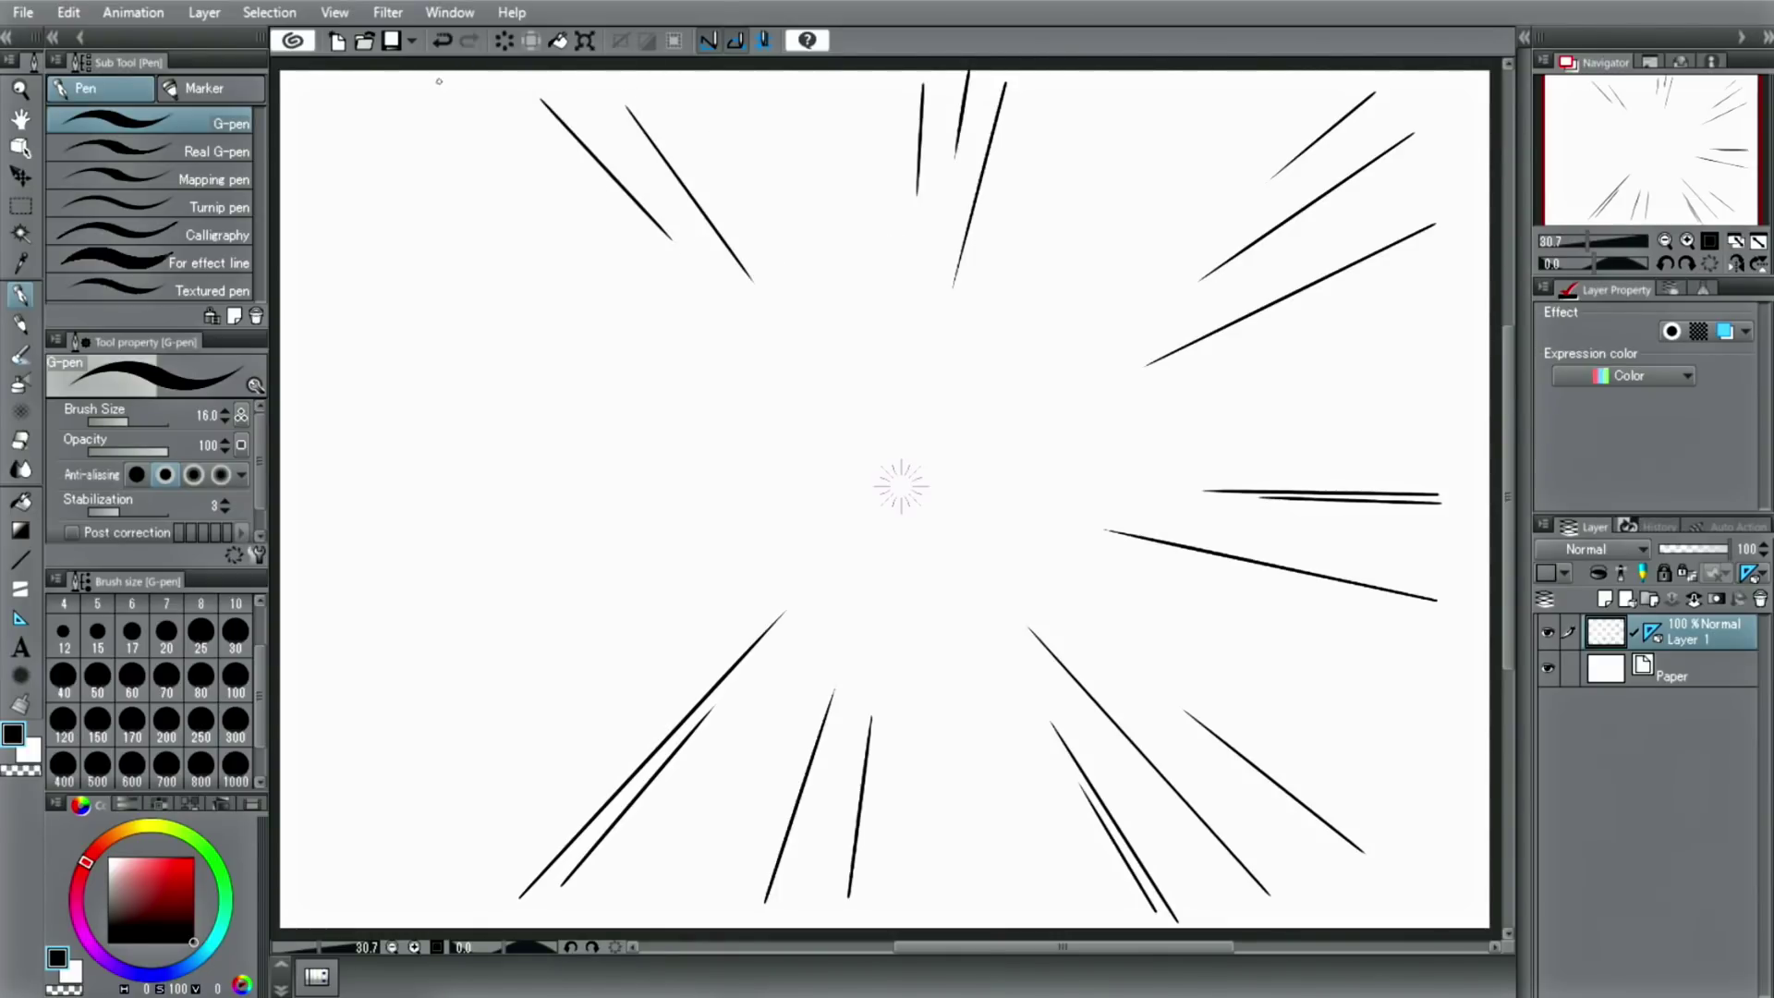
drag(448, 84, 657, 270)
drag(442, 94, 544, 183)
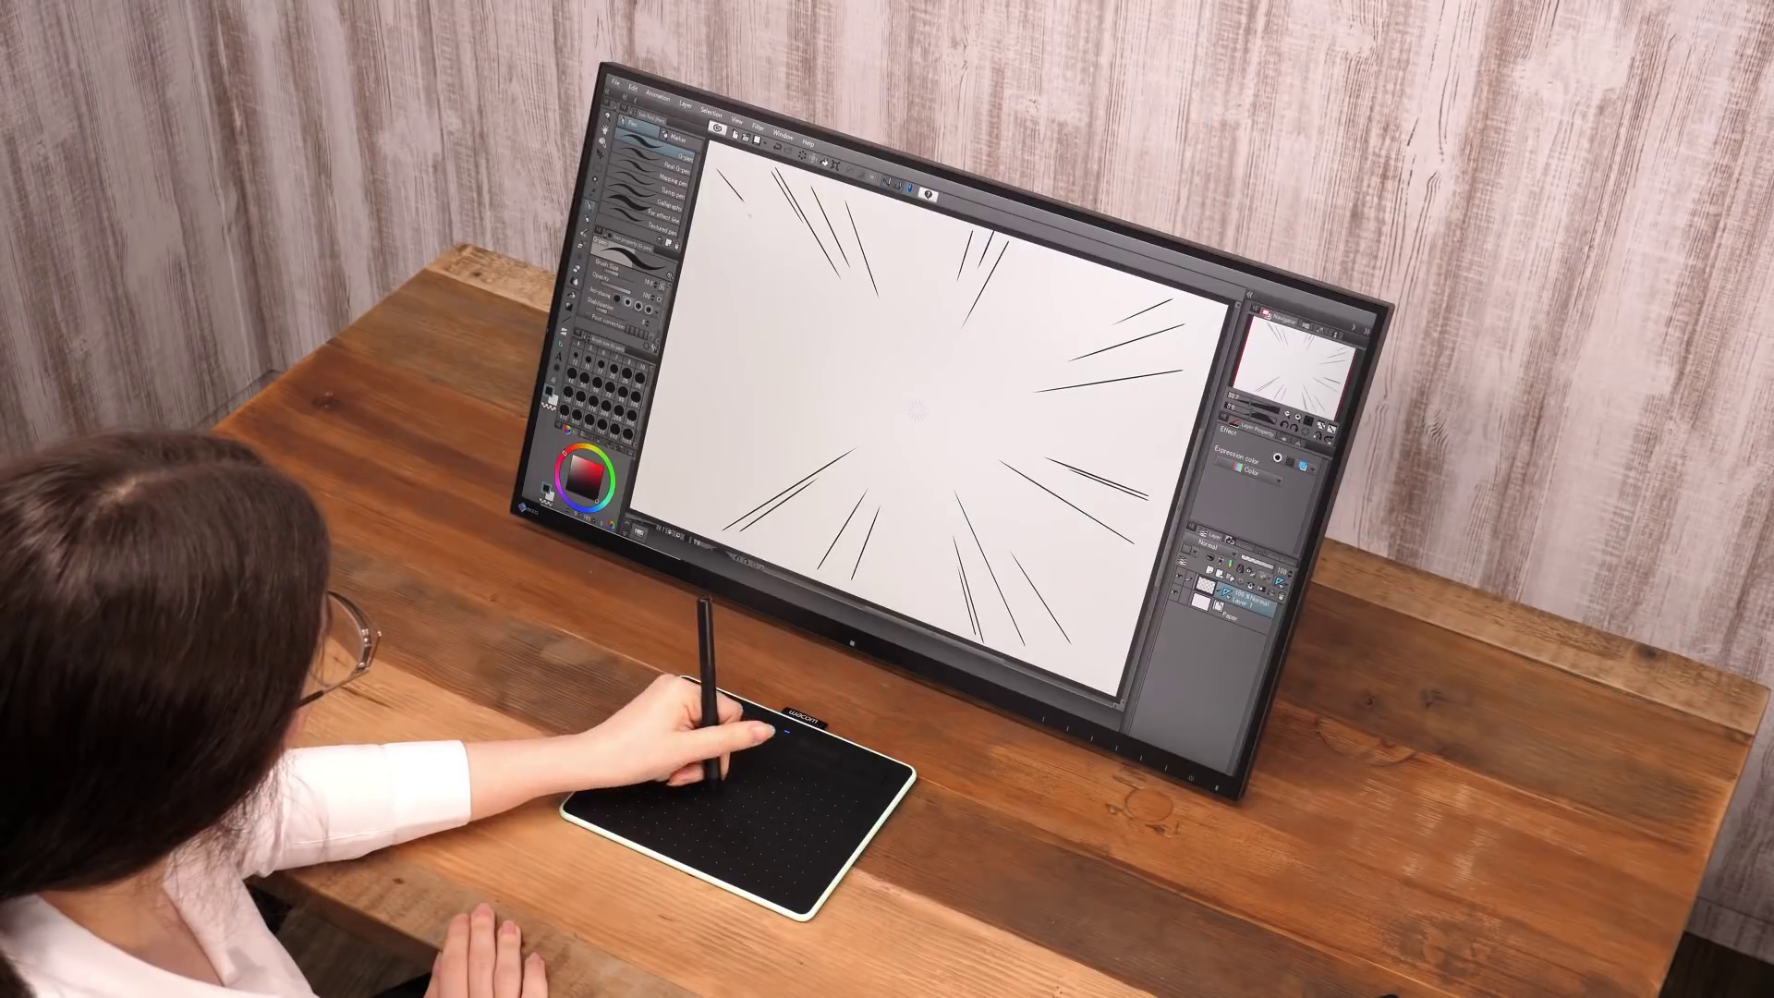
Add four more radiating focus lines at the upper left and along the left edge.
drag(700, 239, 782, 284)
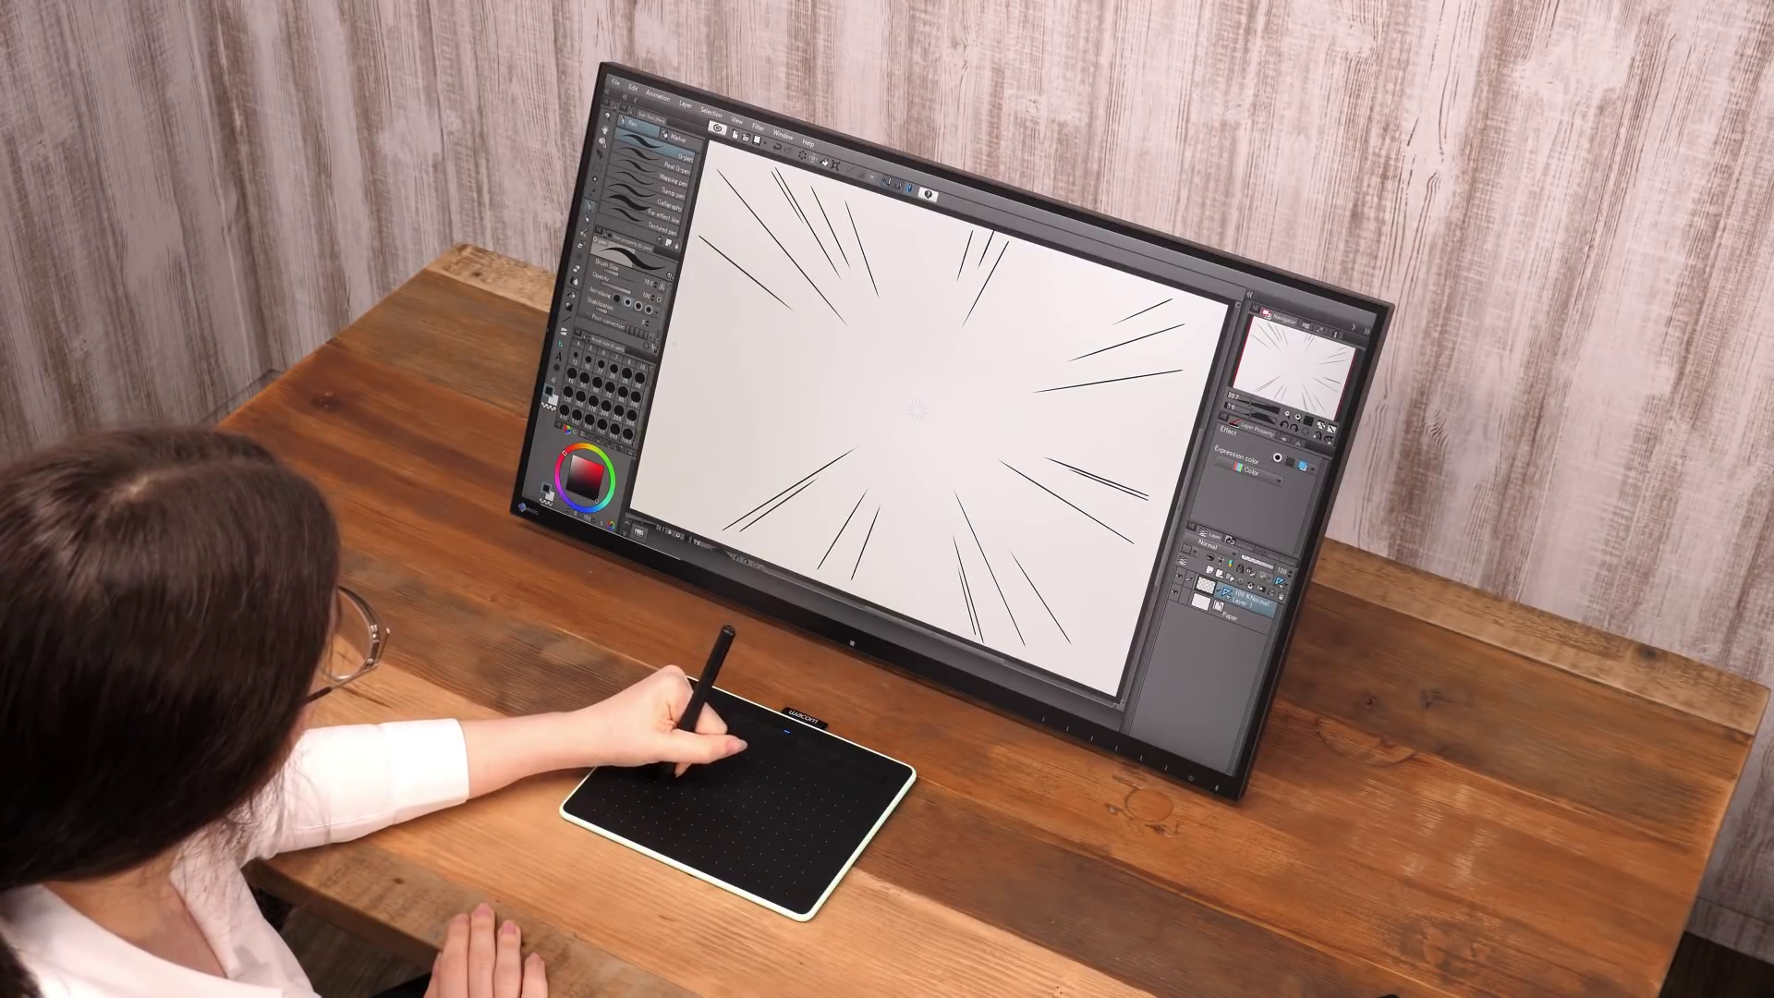
drag(676, 344, 778, 371)
drag(679, 349, 829, 389)
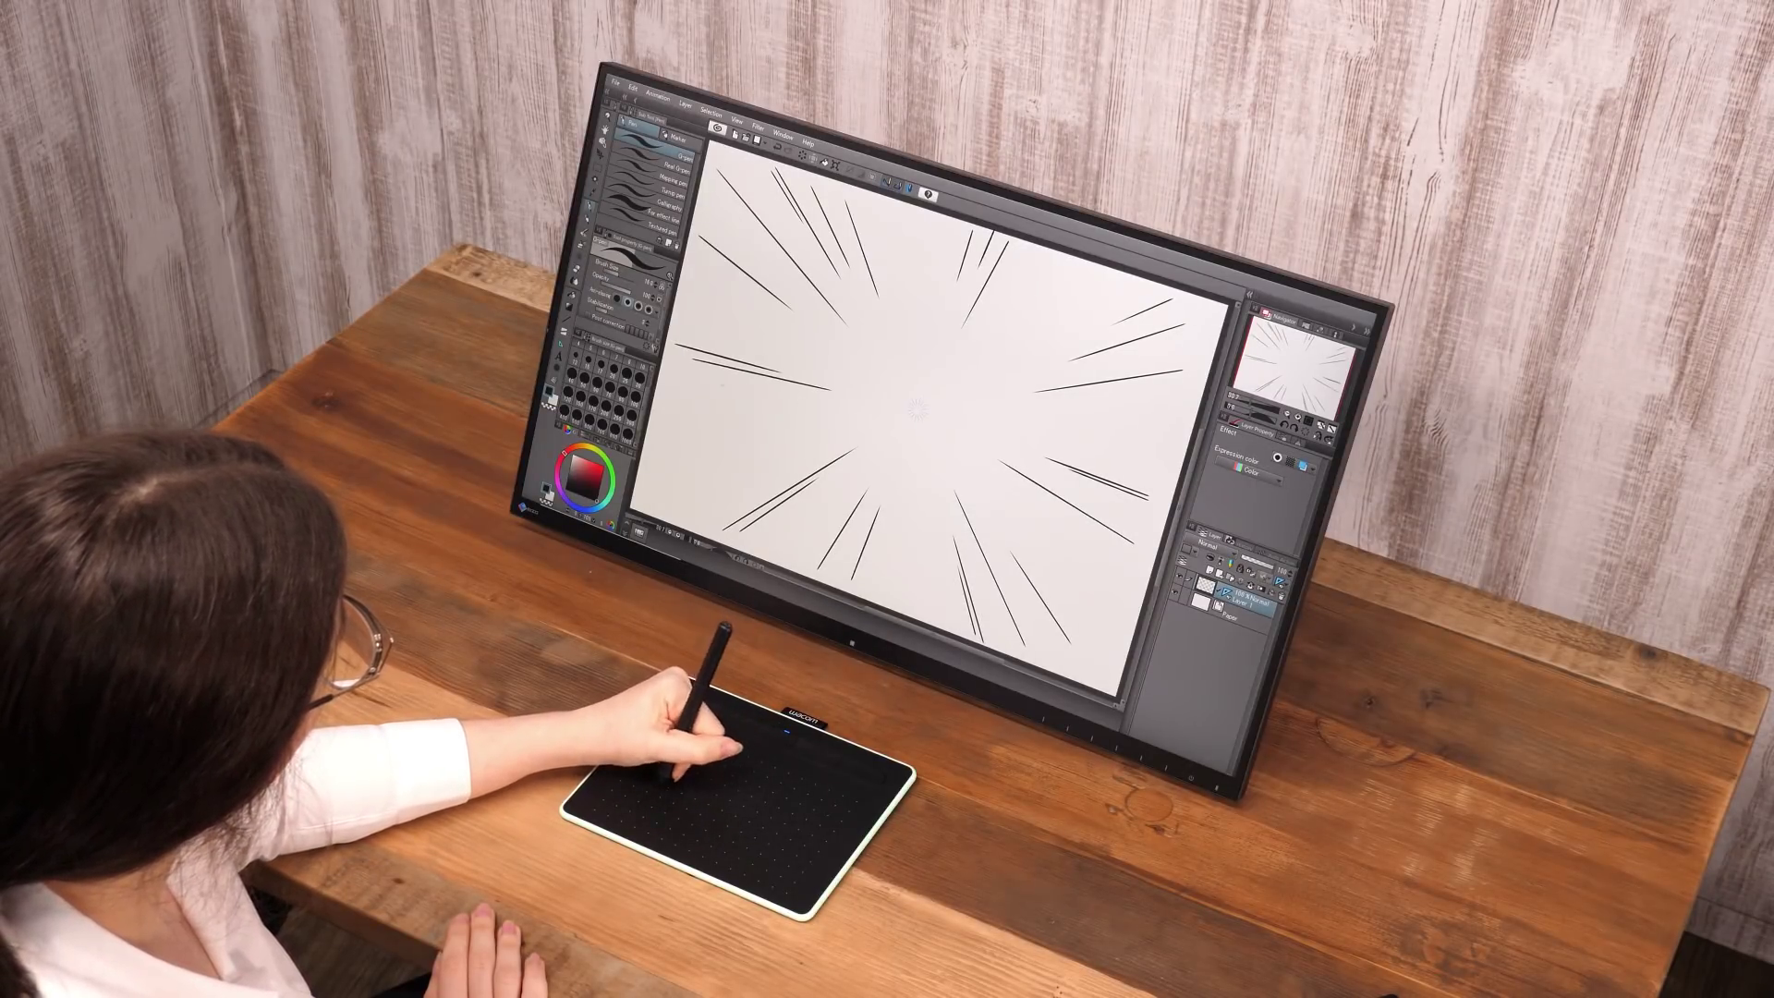
drag(678, 405, 829, 408)
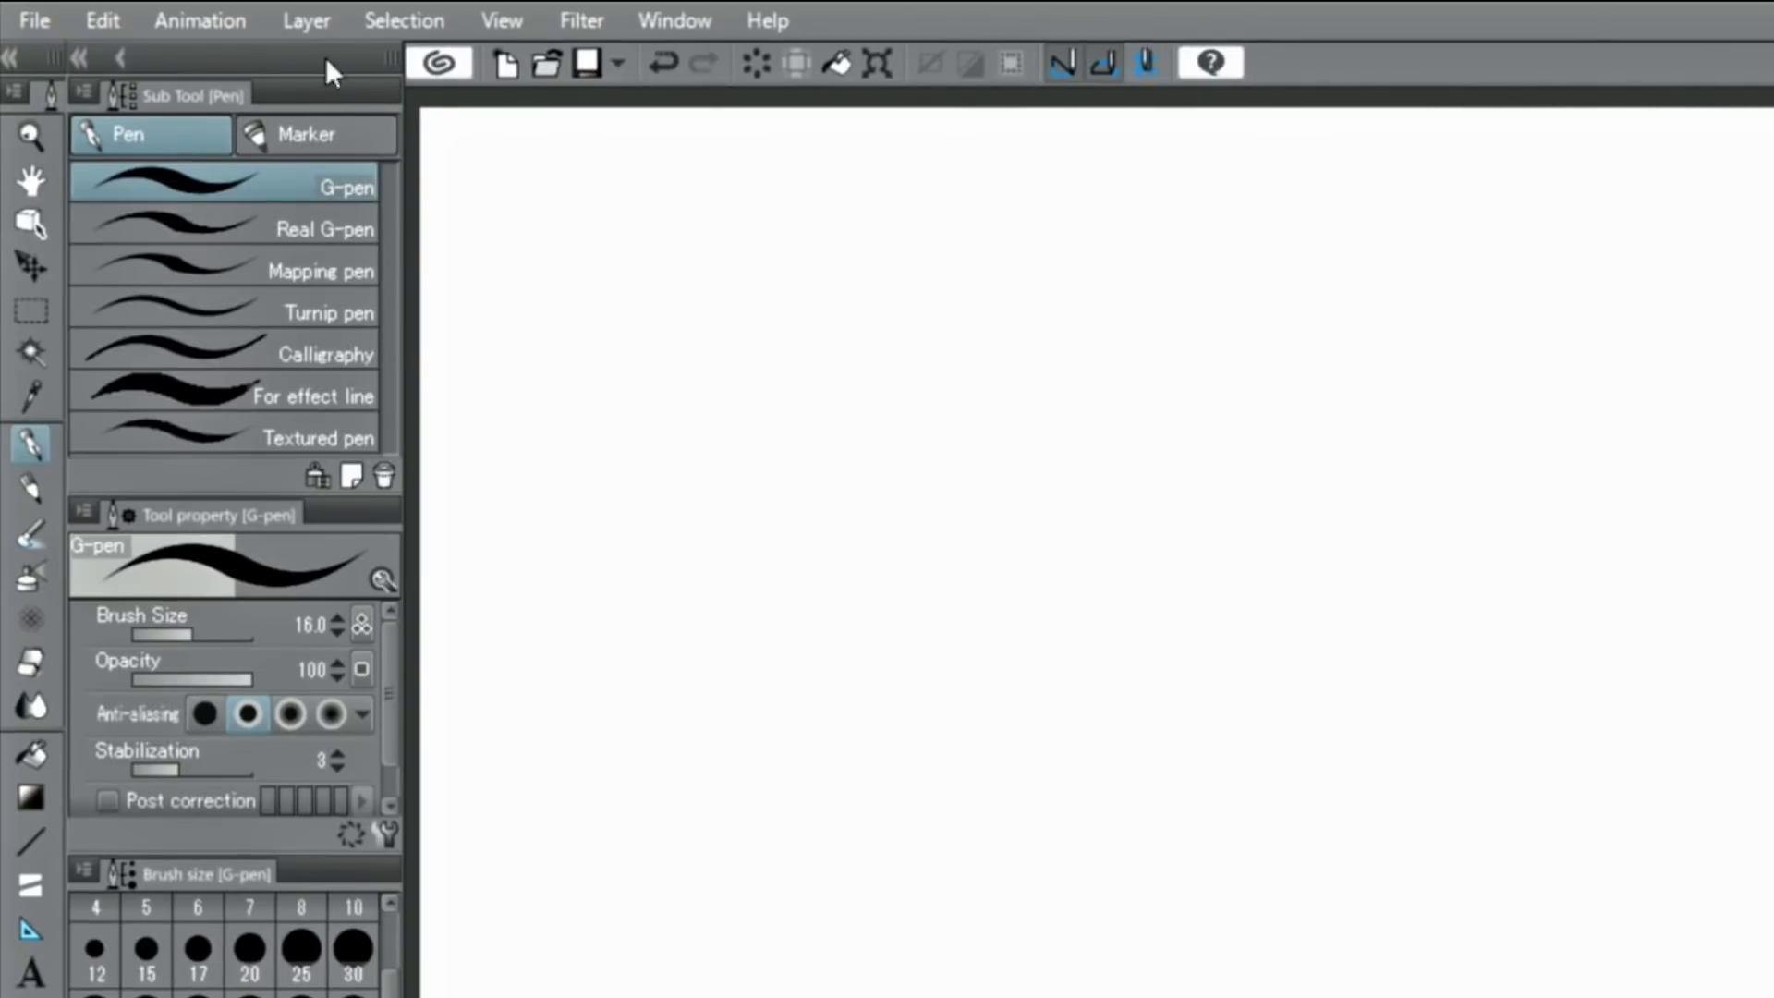
Create a perspective ruler on a new layer via Layer > Ruler - Frame > Create Perspective Ruler.
click(204, 13)
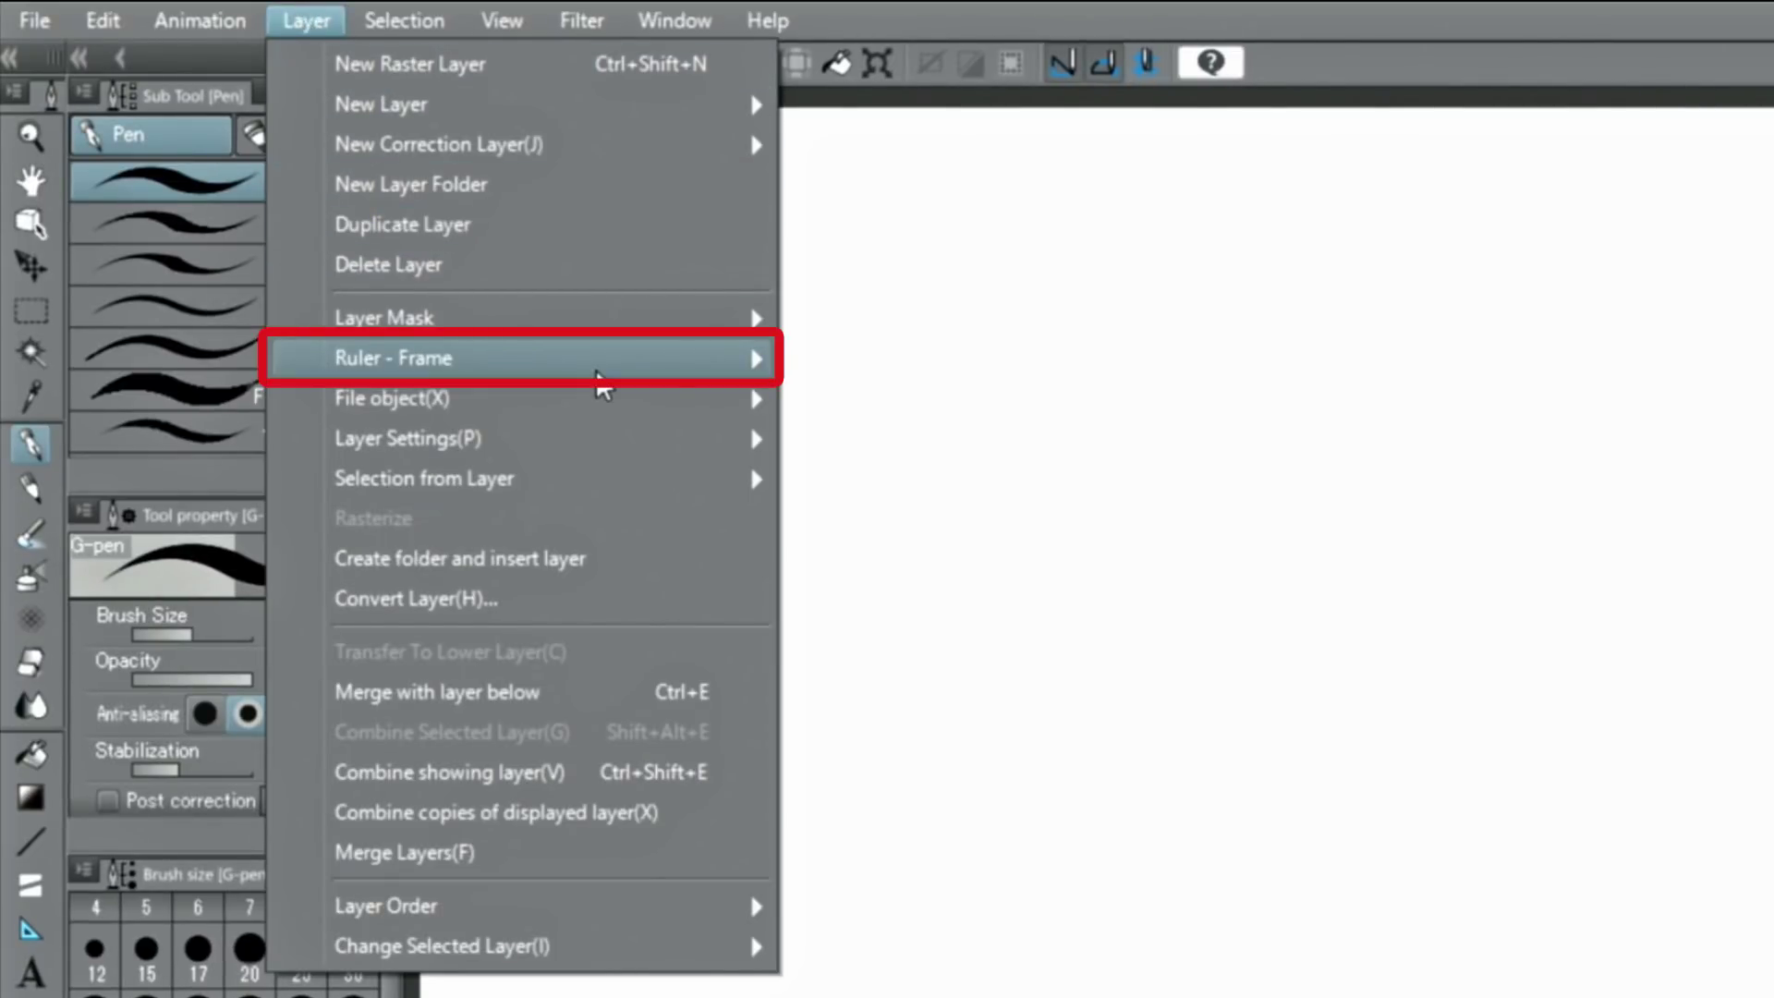
mouse_move(599, 379)
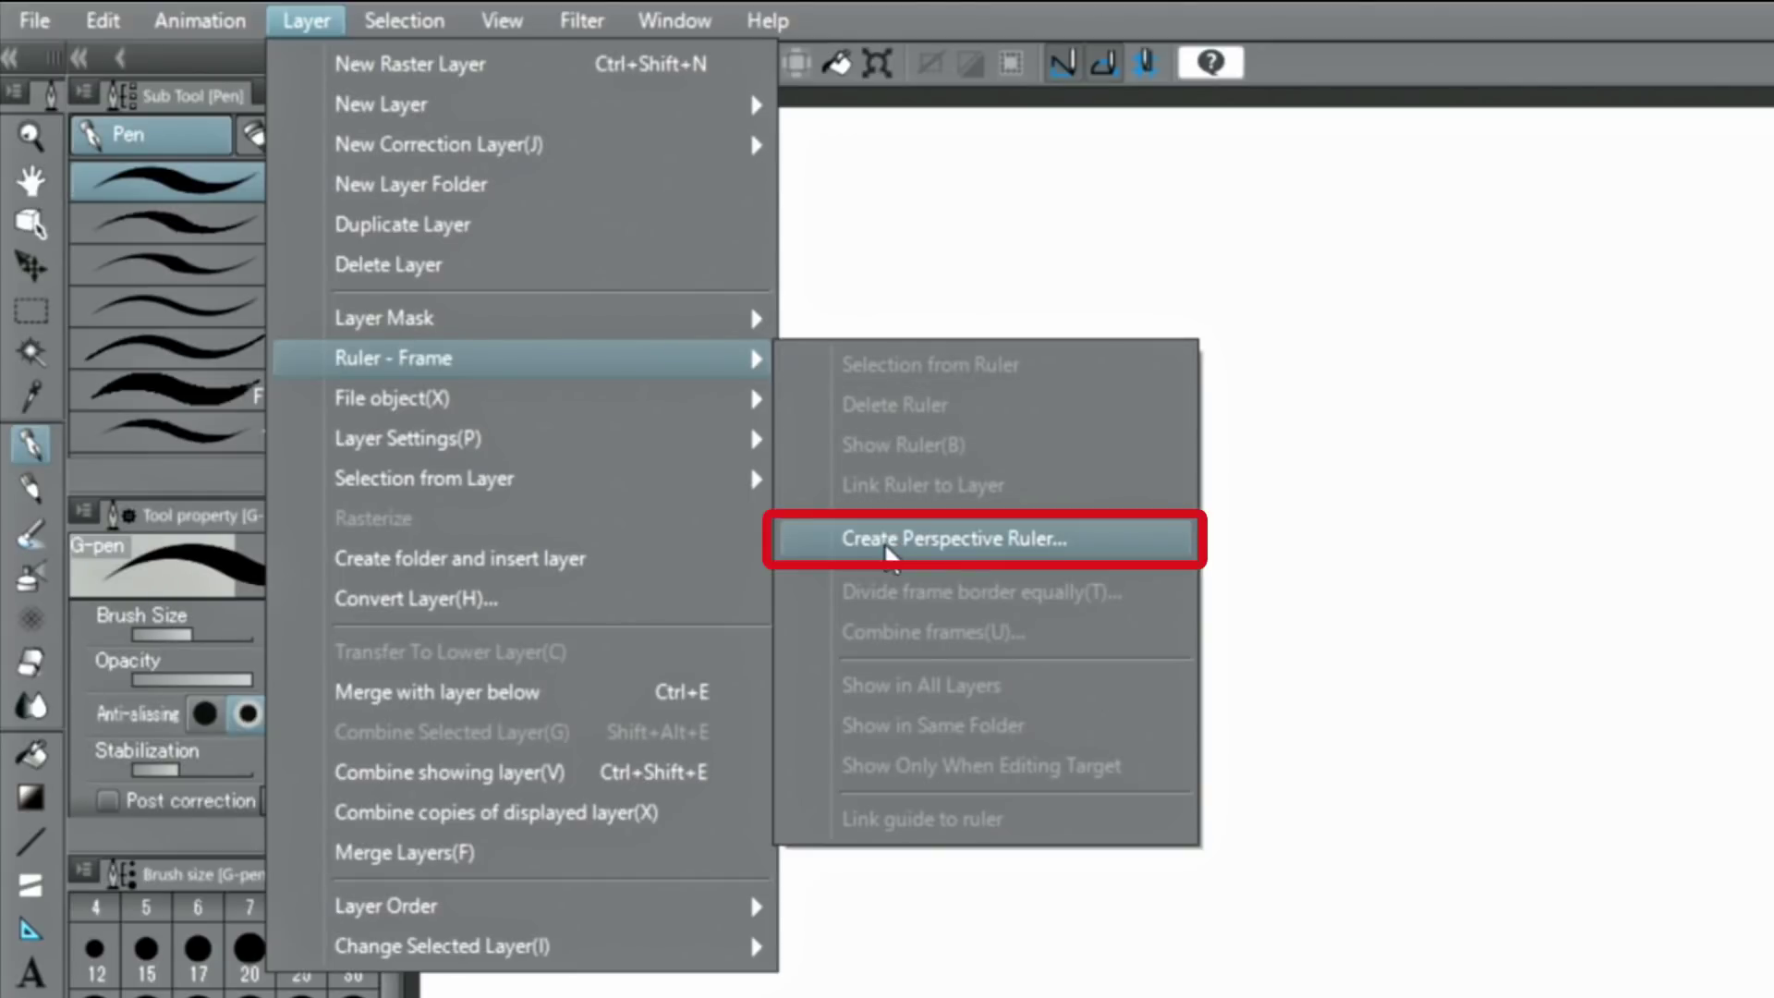
click(886, 544)
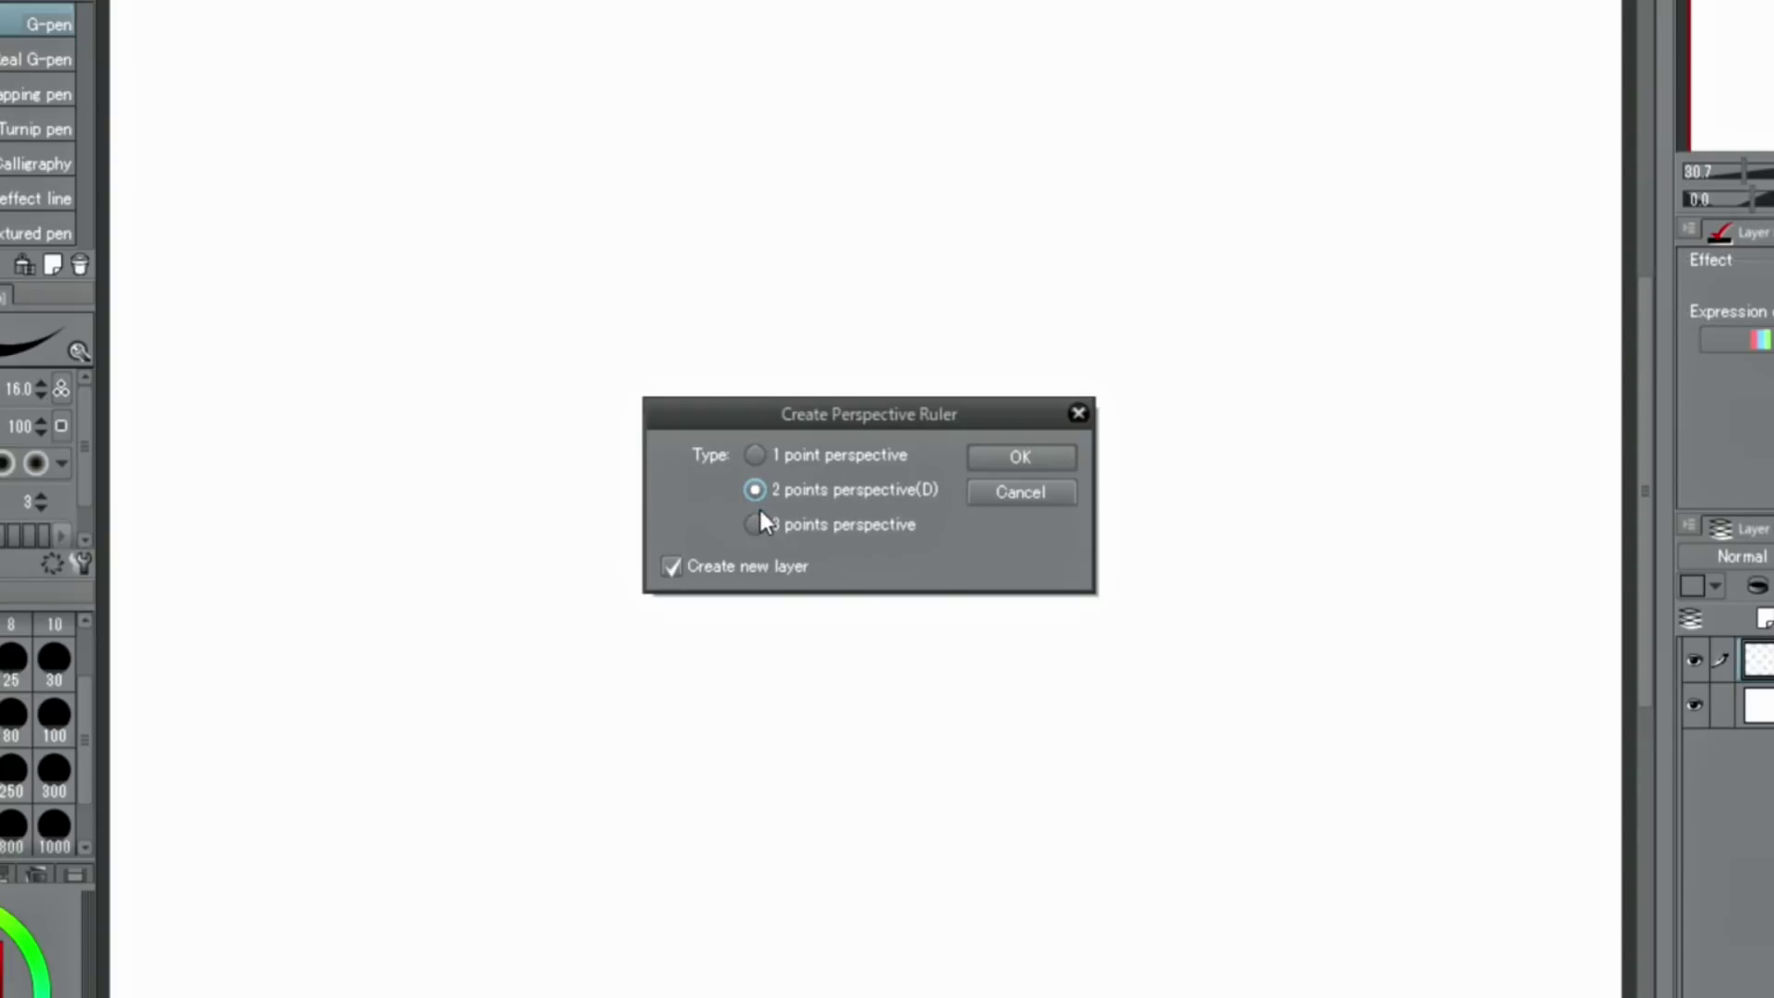
click(1019, 458)
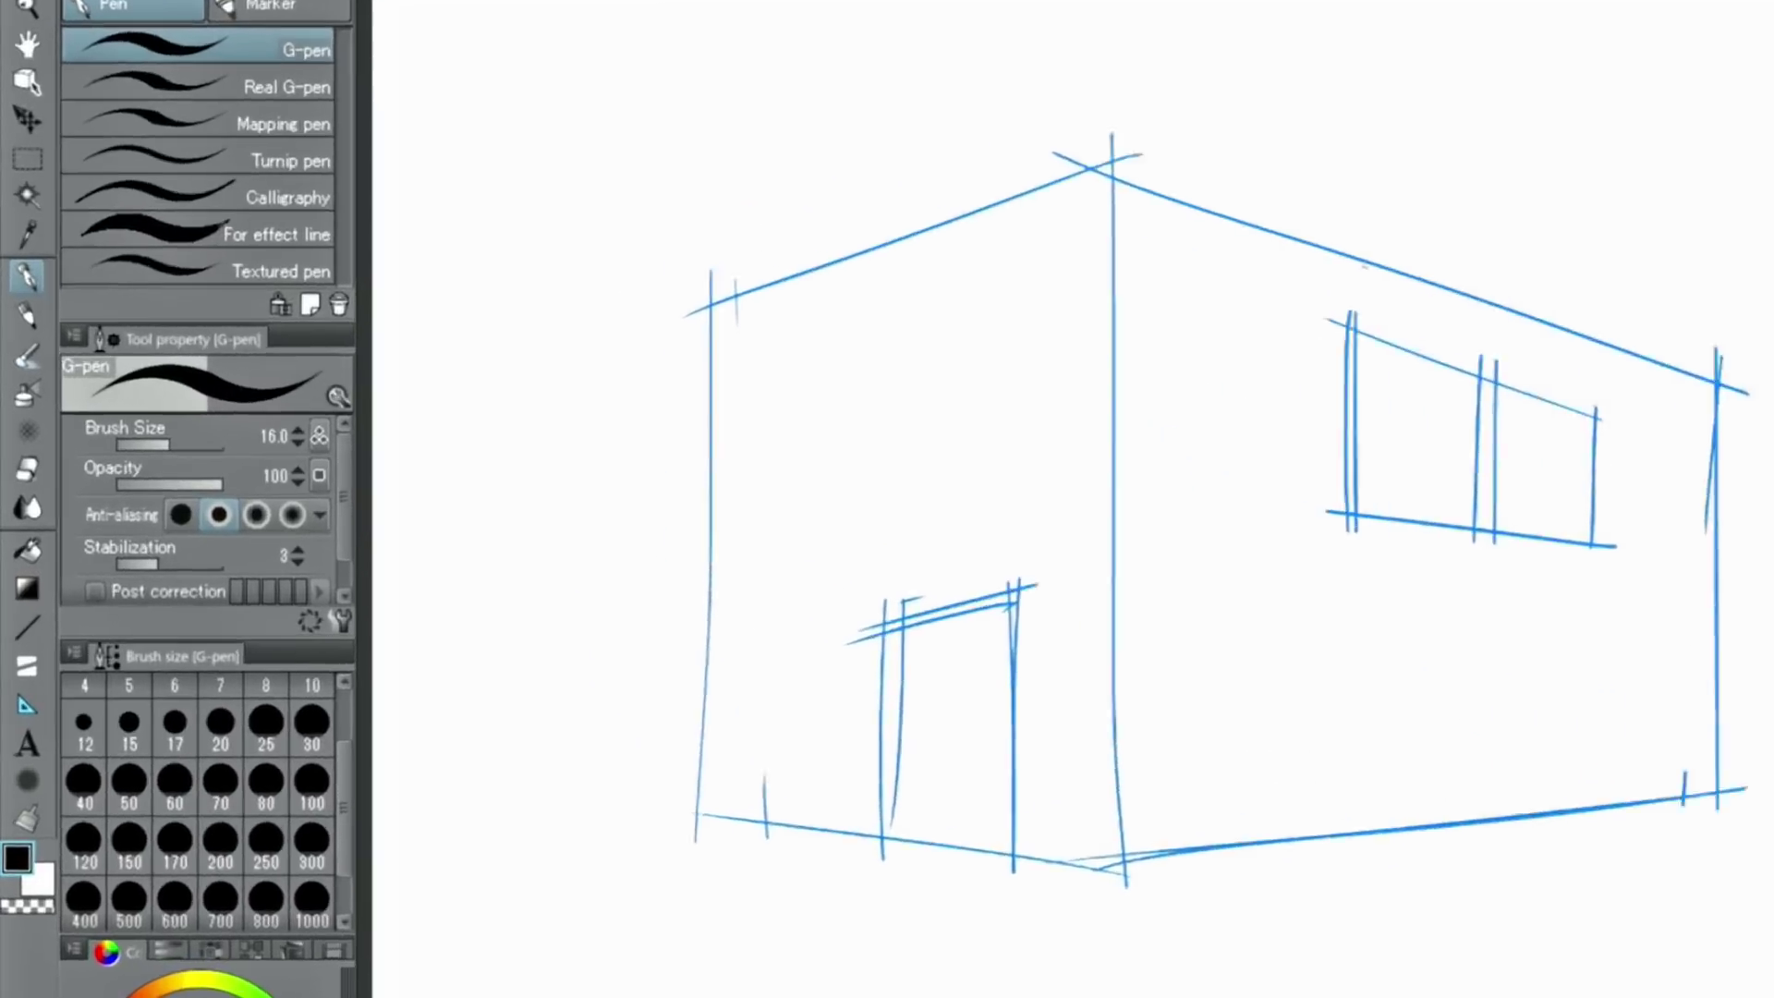
Align perspective guides with the sketch's left roof edge and bottom left edge.
click(20, 618)
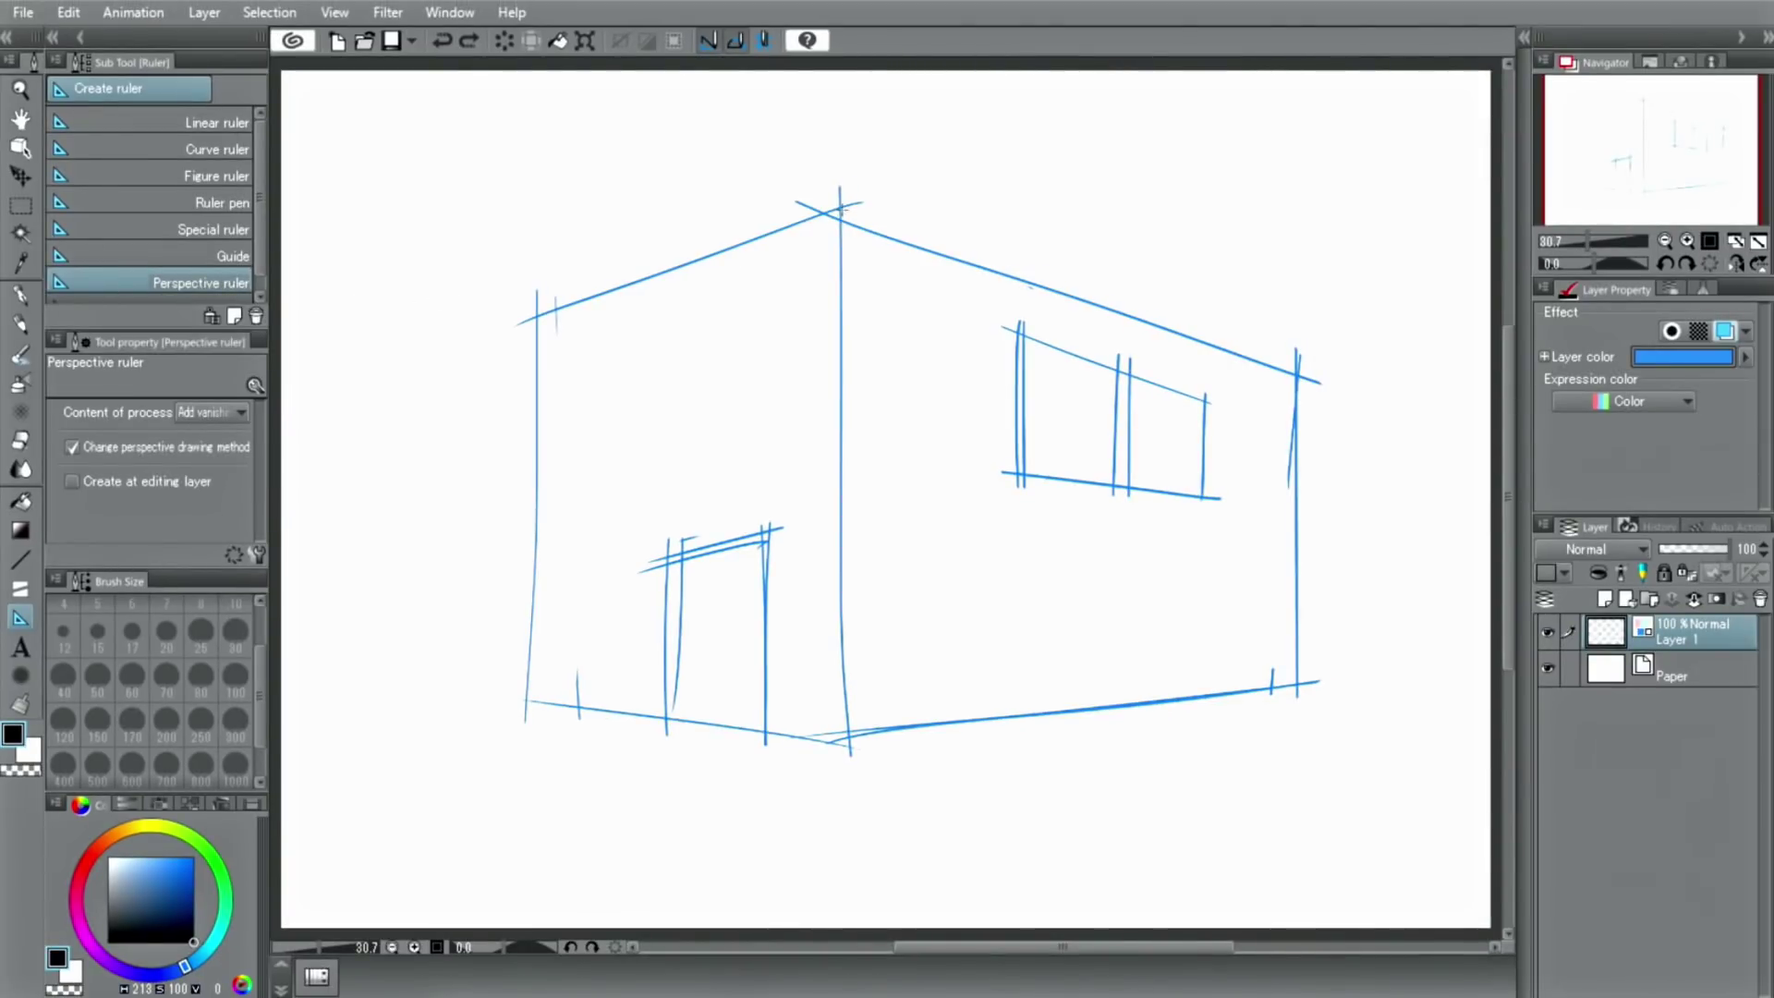
drag(840, 209, 401, 371)
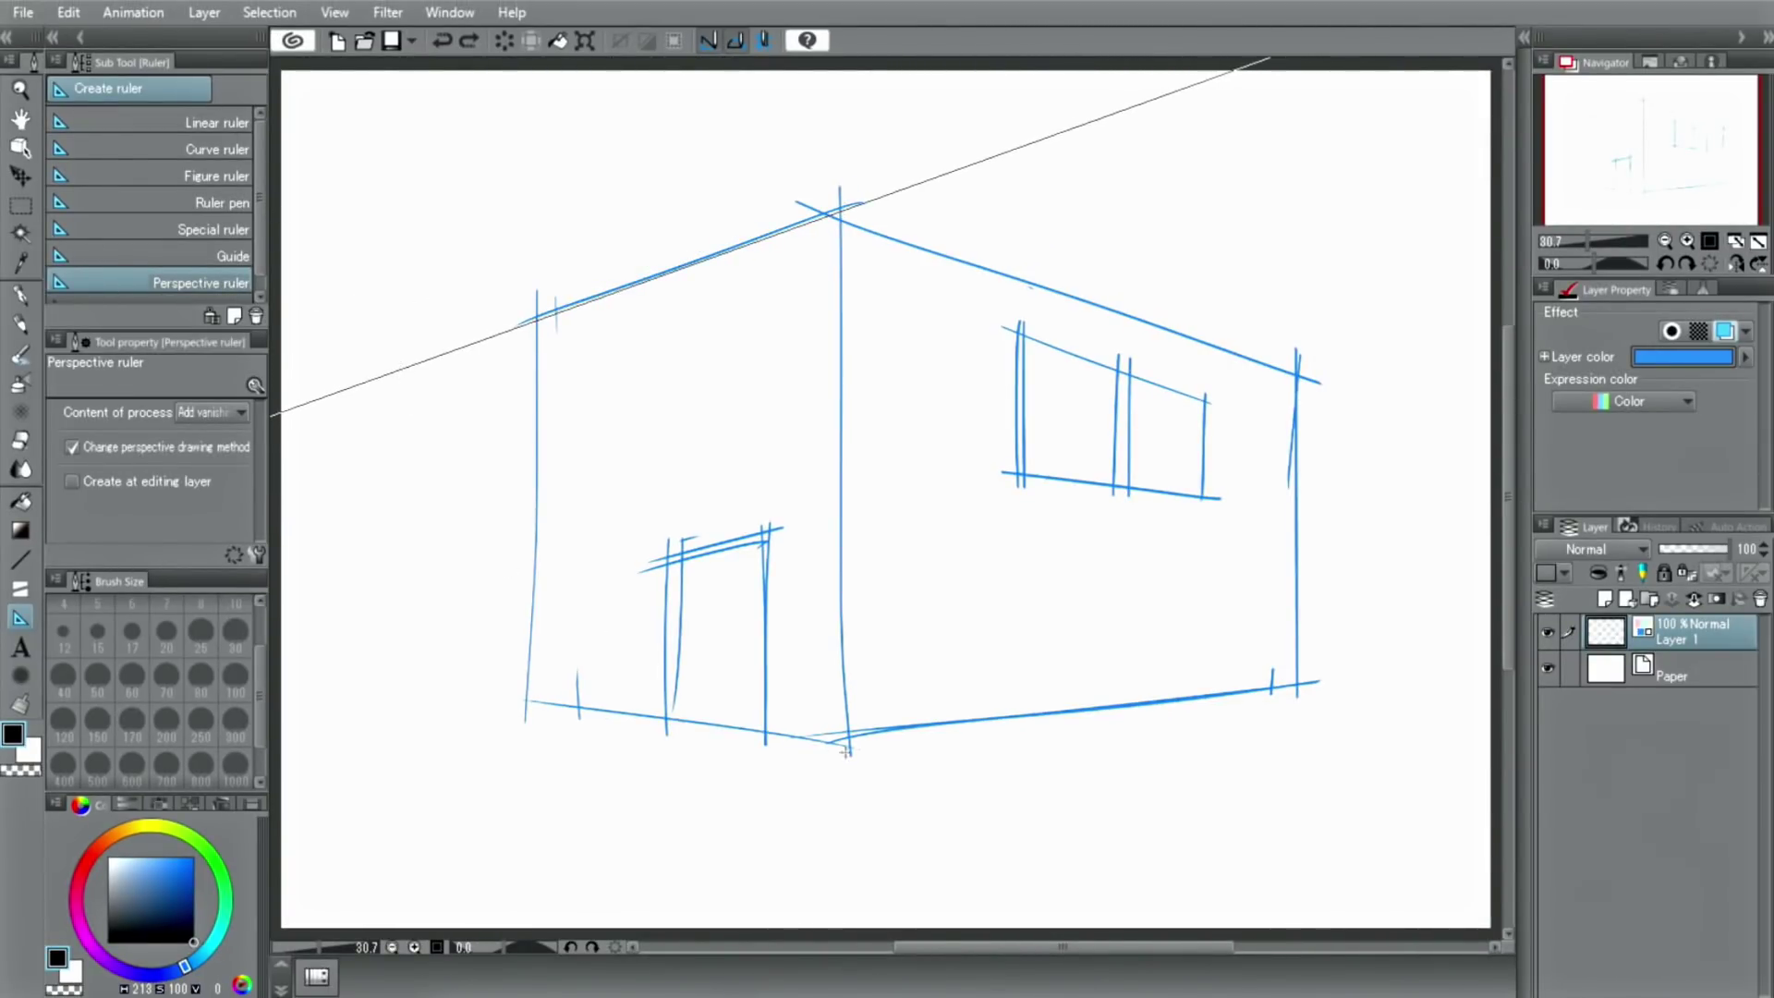
drag(845, 744, 401, 681)
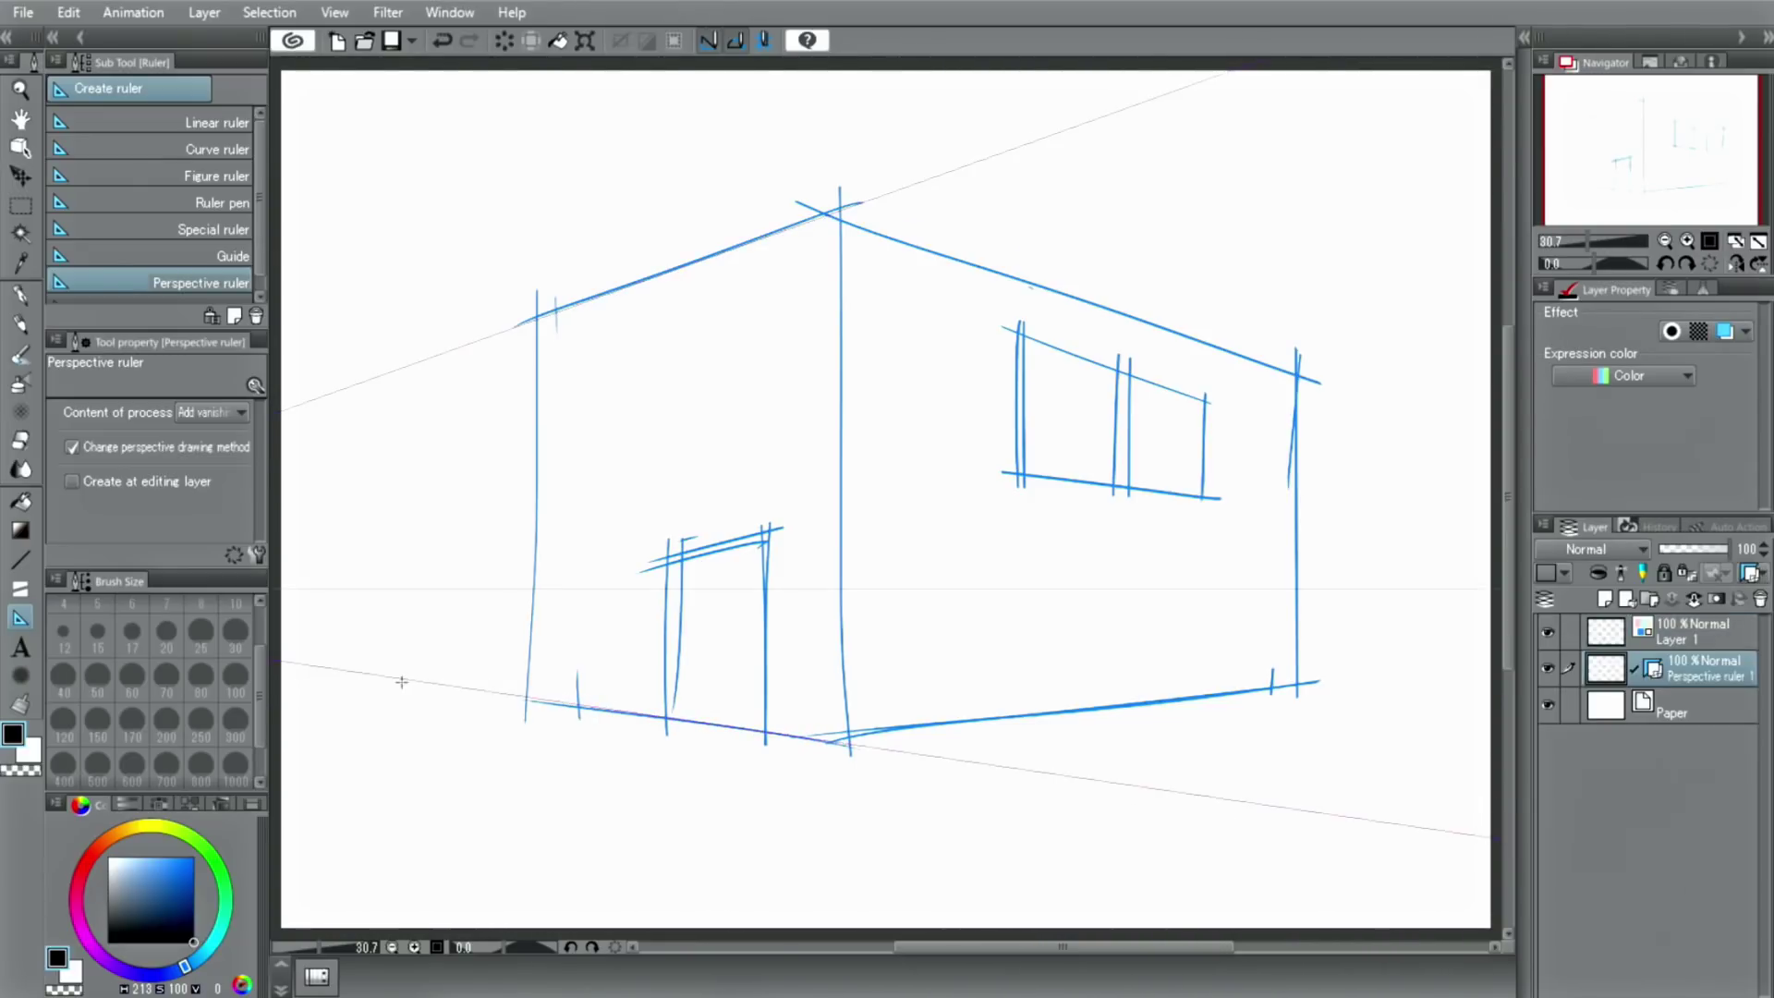
click(1664, 243)
click(1665, 243)
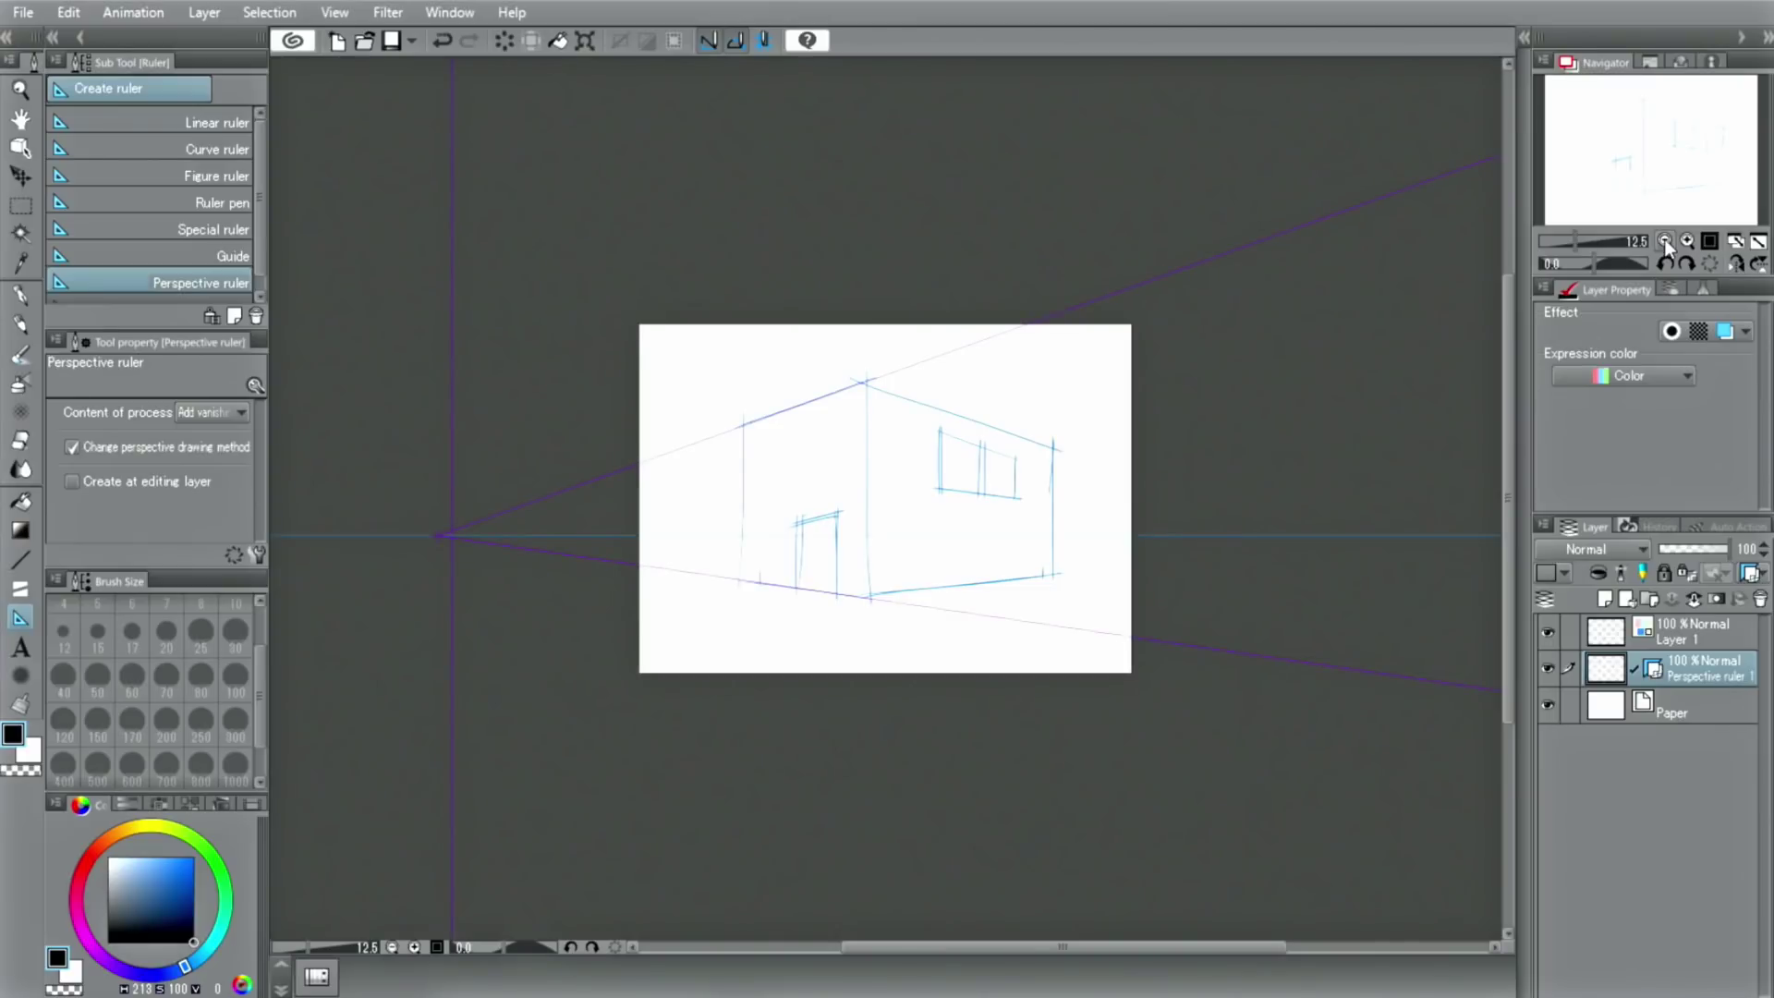
click(20, 148)
click(436, 536)
drag(447, 530, 570, 540)
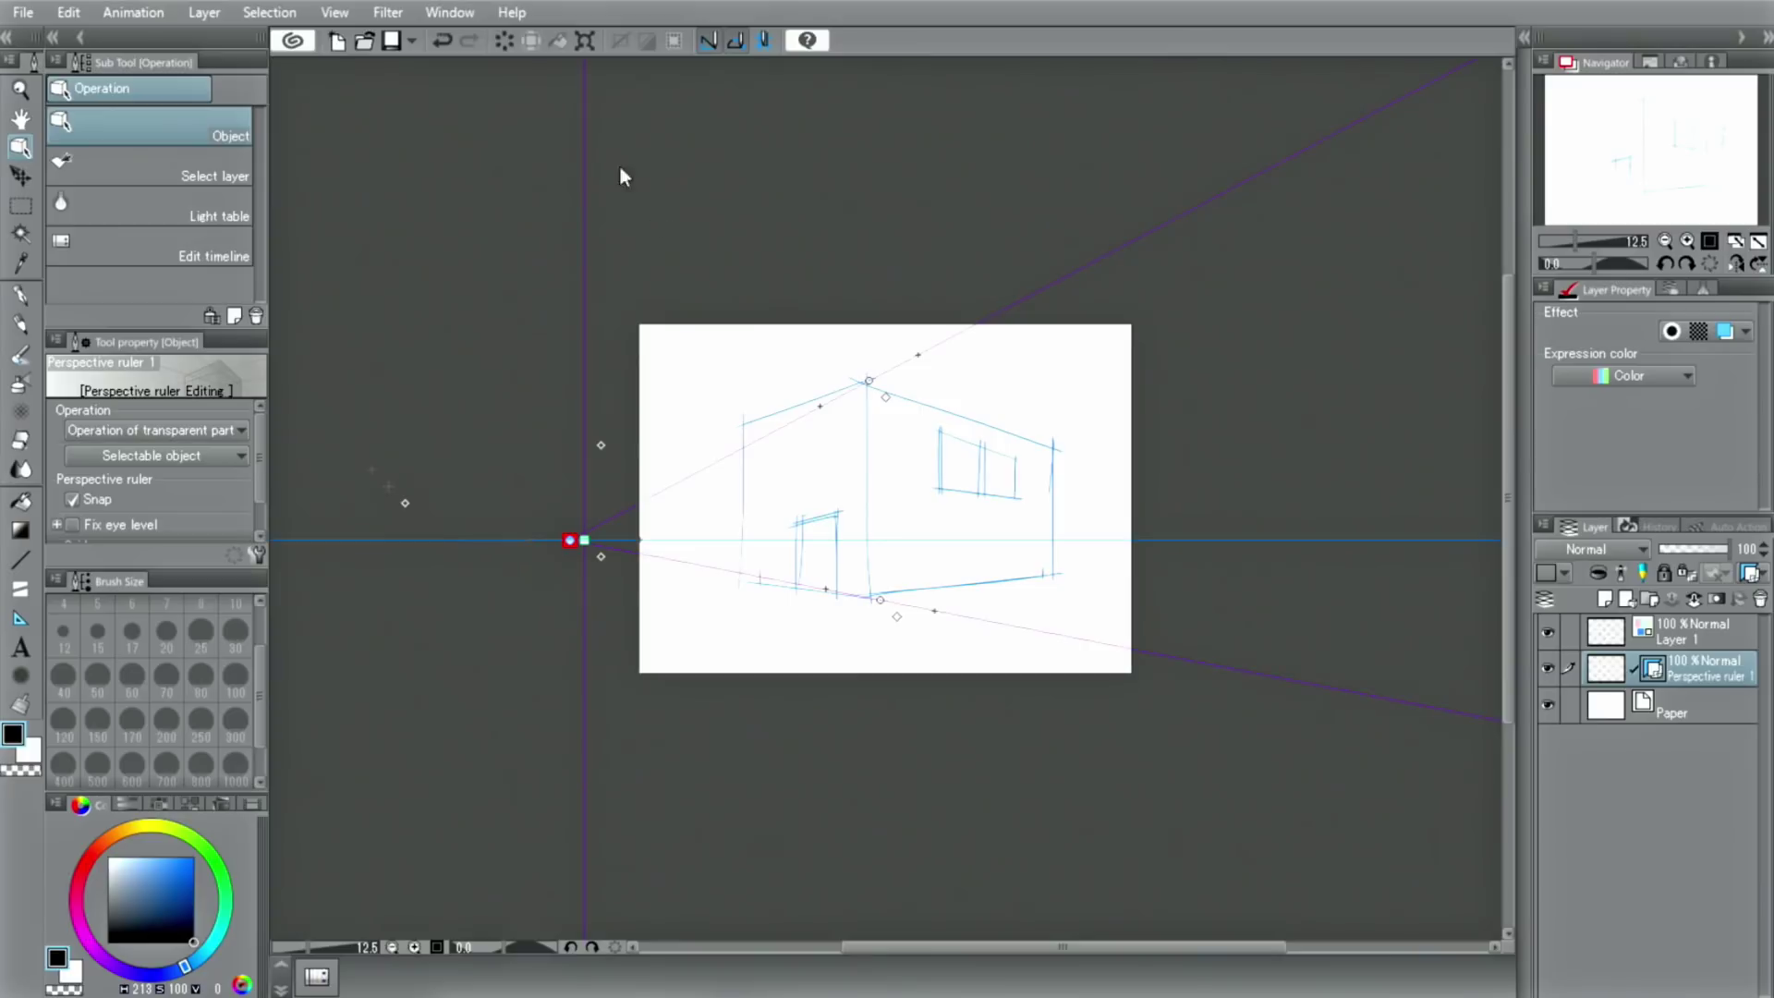
click(441, 41)
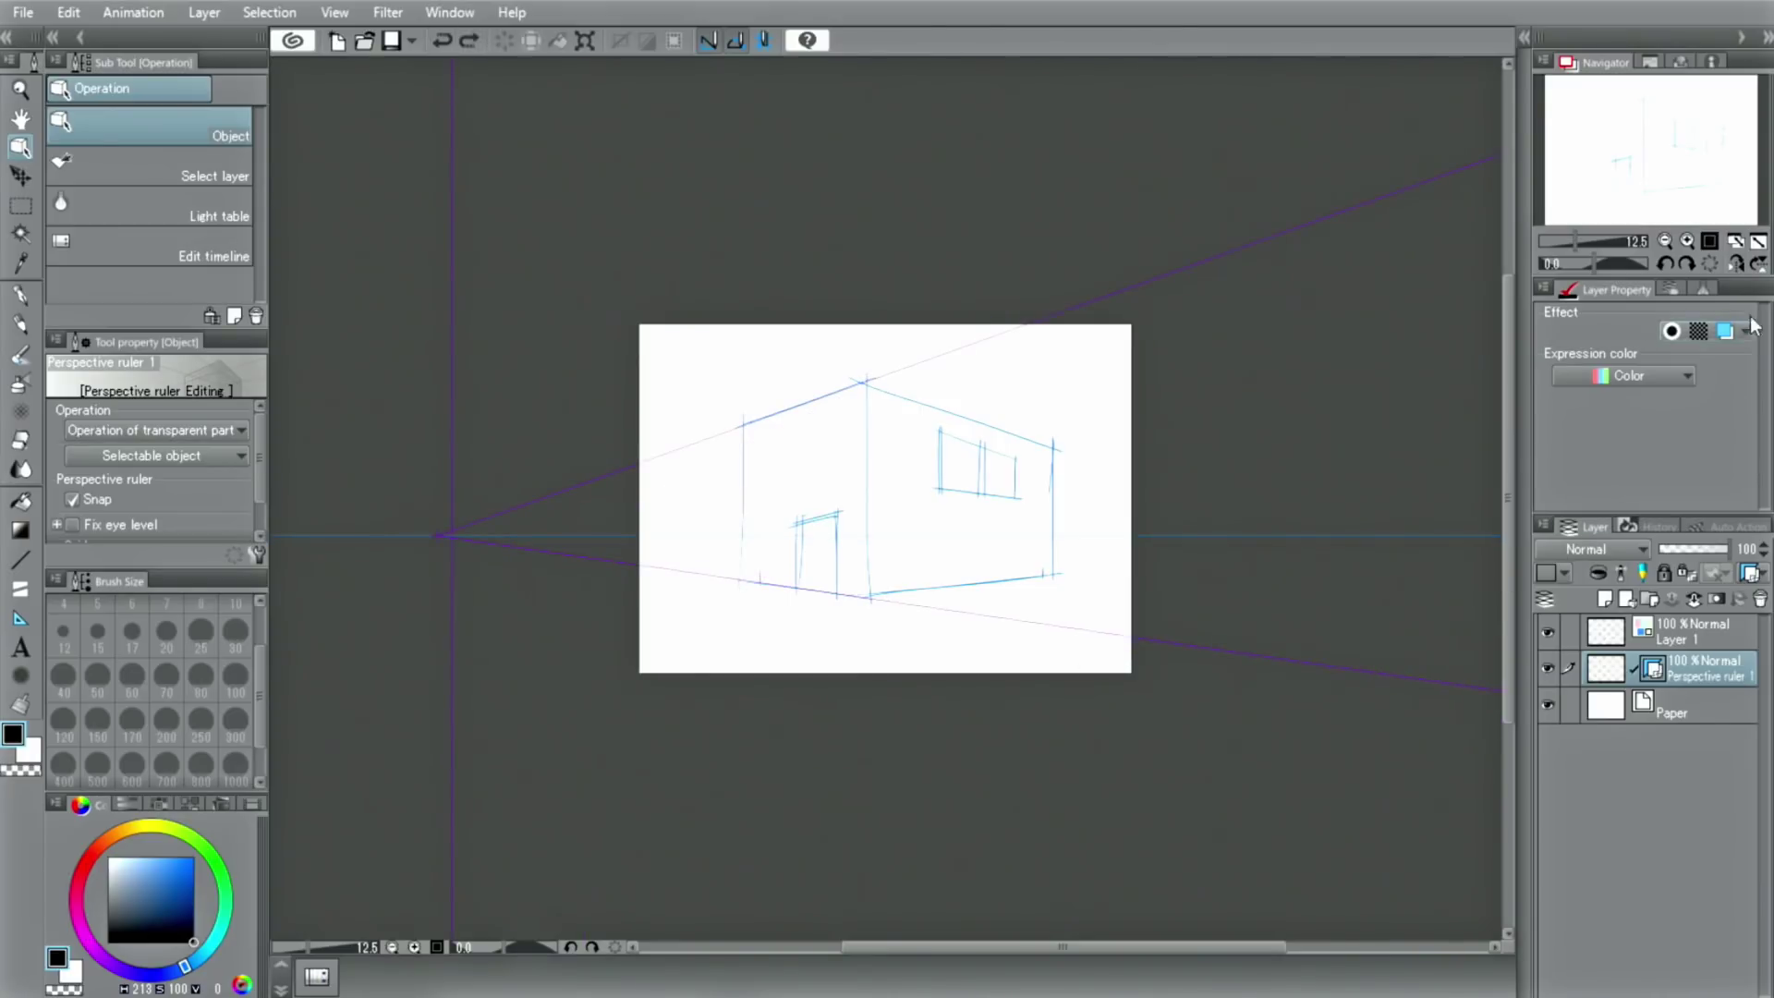
click(1759, 242)
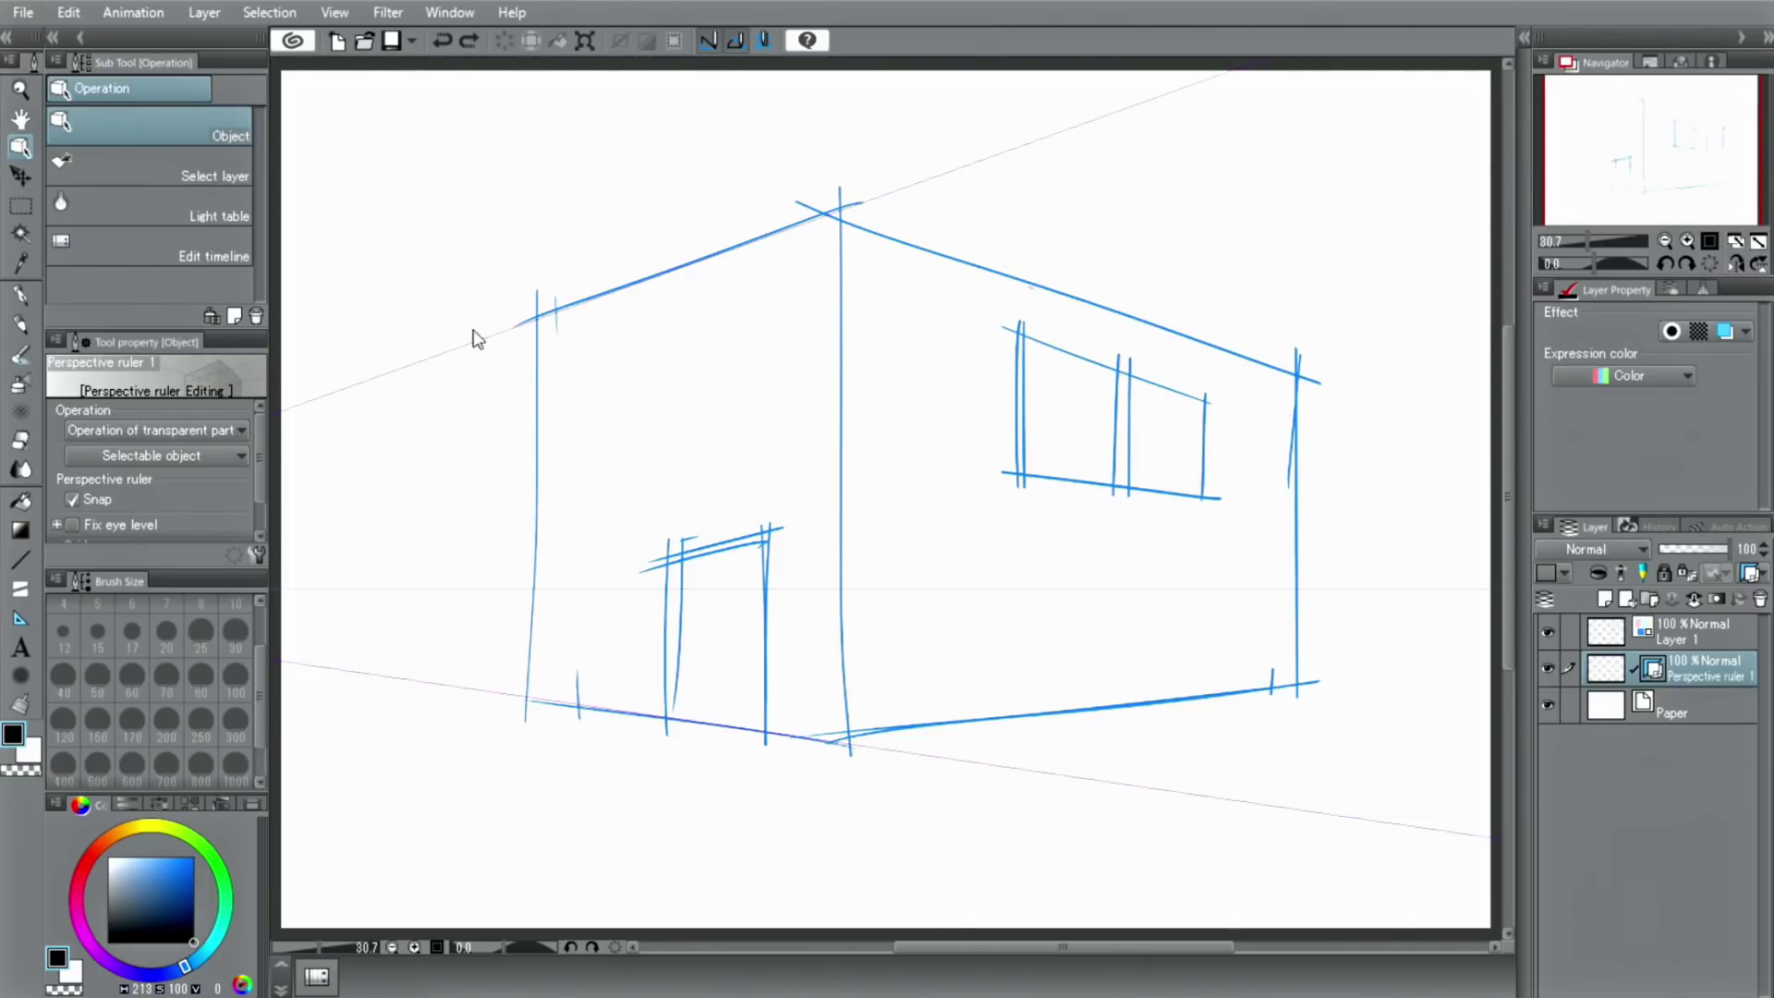
Ink the left roof, door top, wall base and both corners in black, then undo those strokes.
click(18, 294)
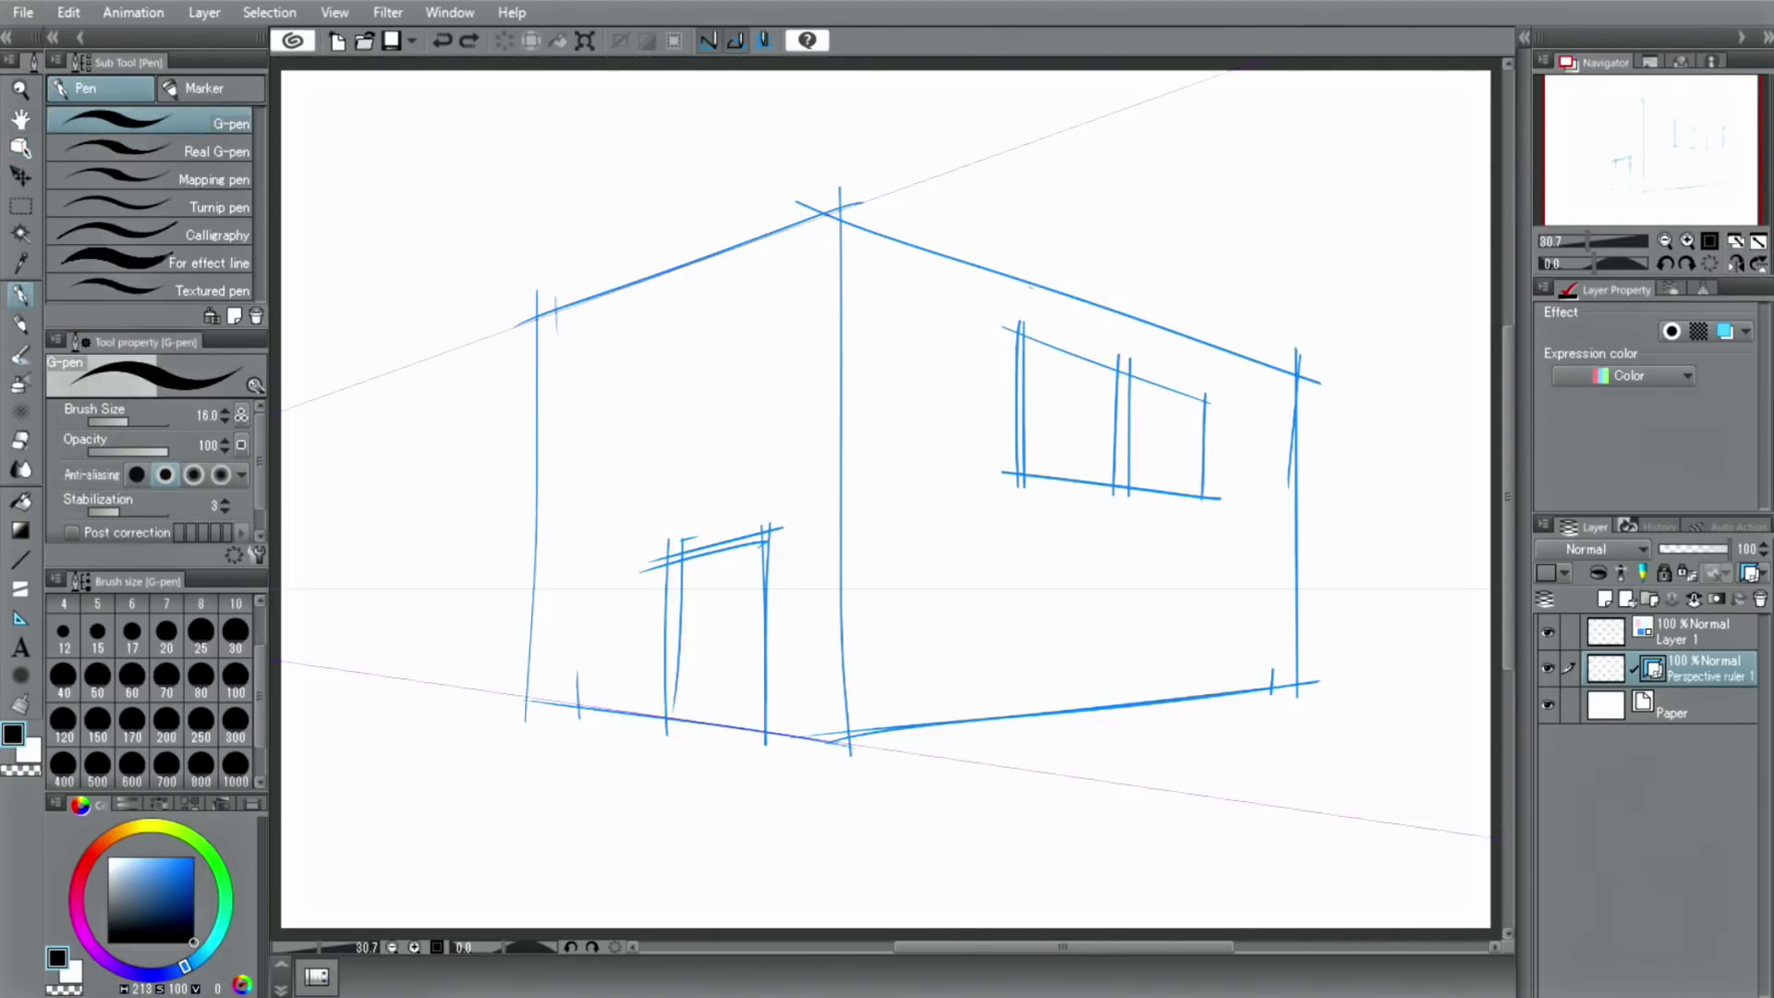
drag(841, 190, 280, 403)
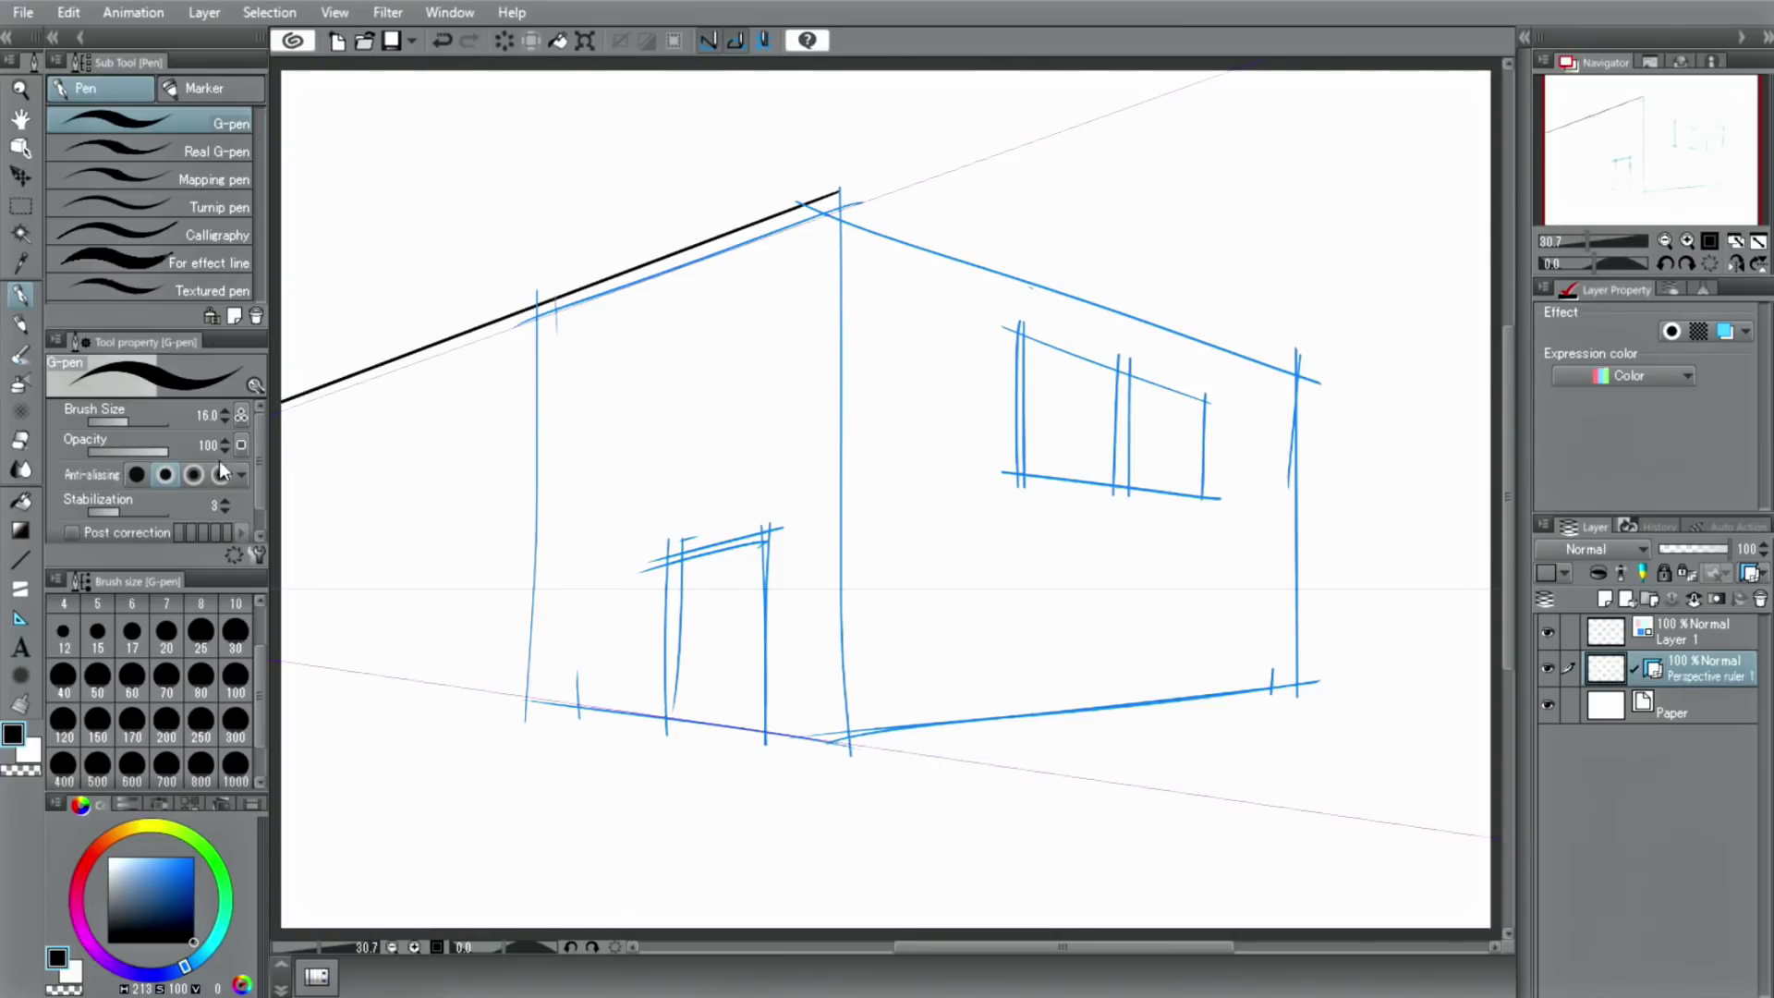
drag(774, 521, 642, 529)
drag(848, 740, 280, 658)
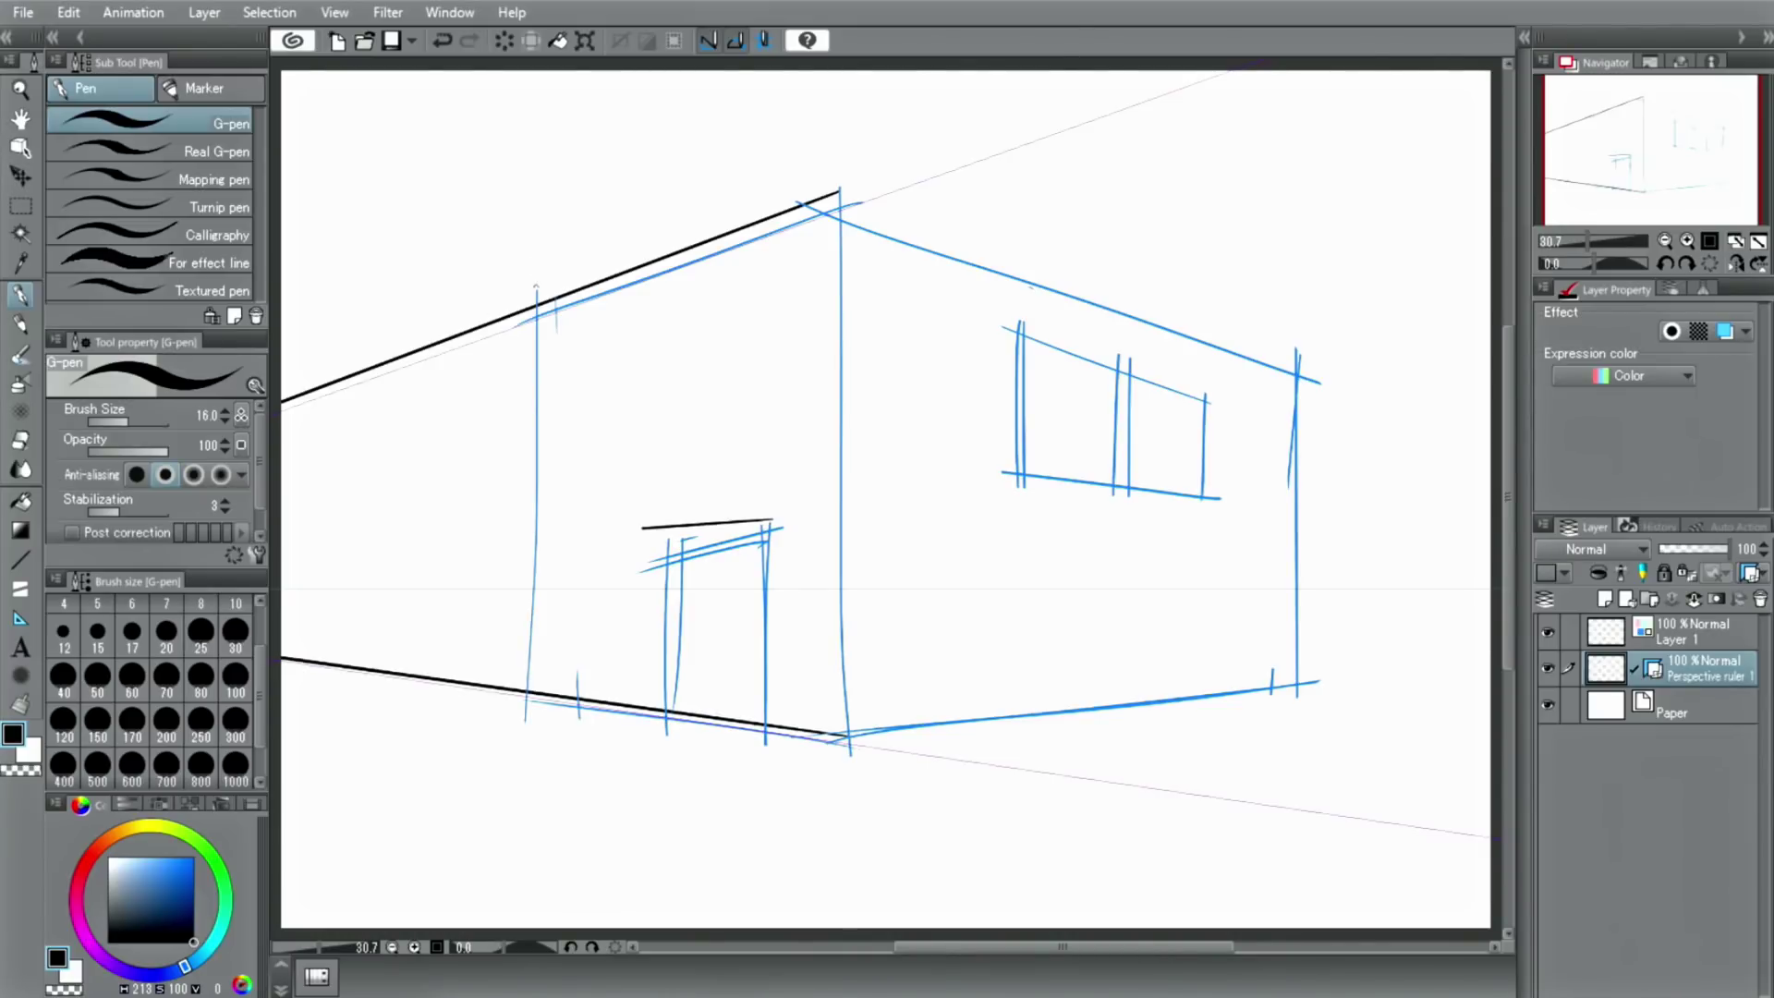
drag(536, 288, 535, 712)
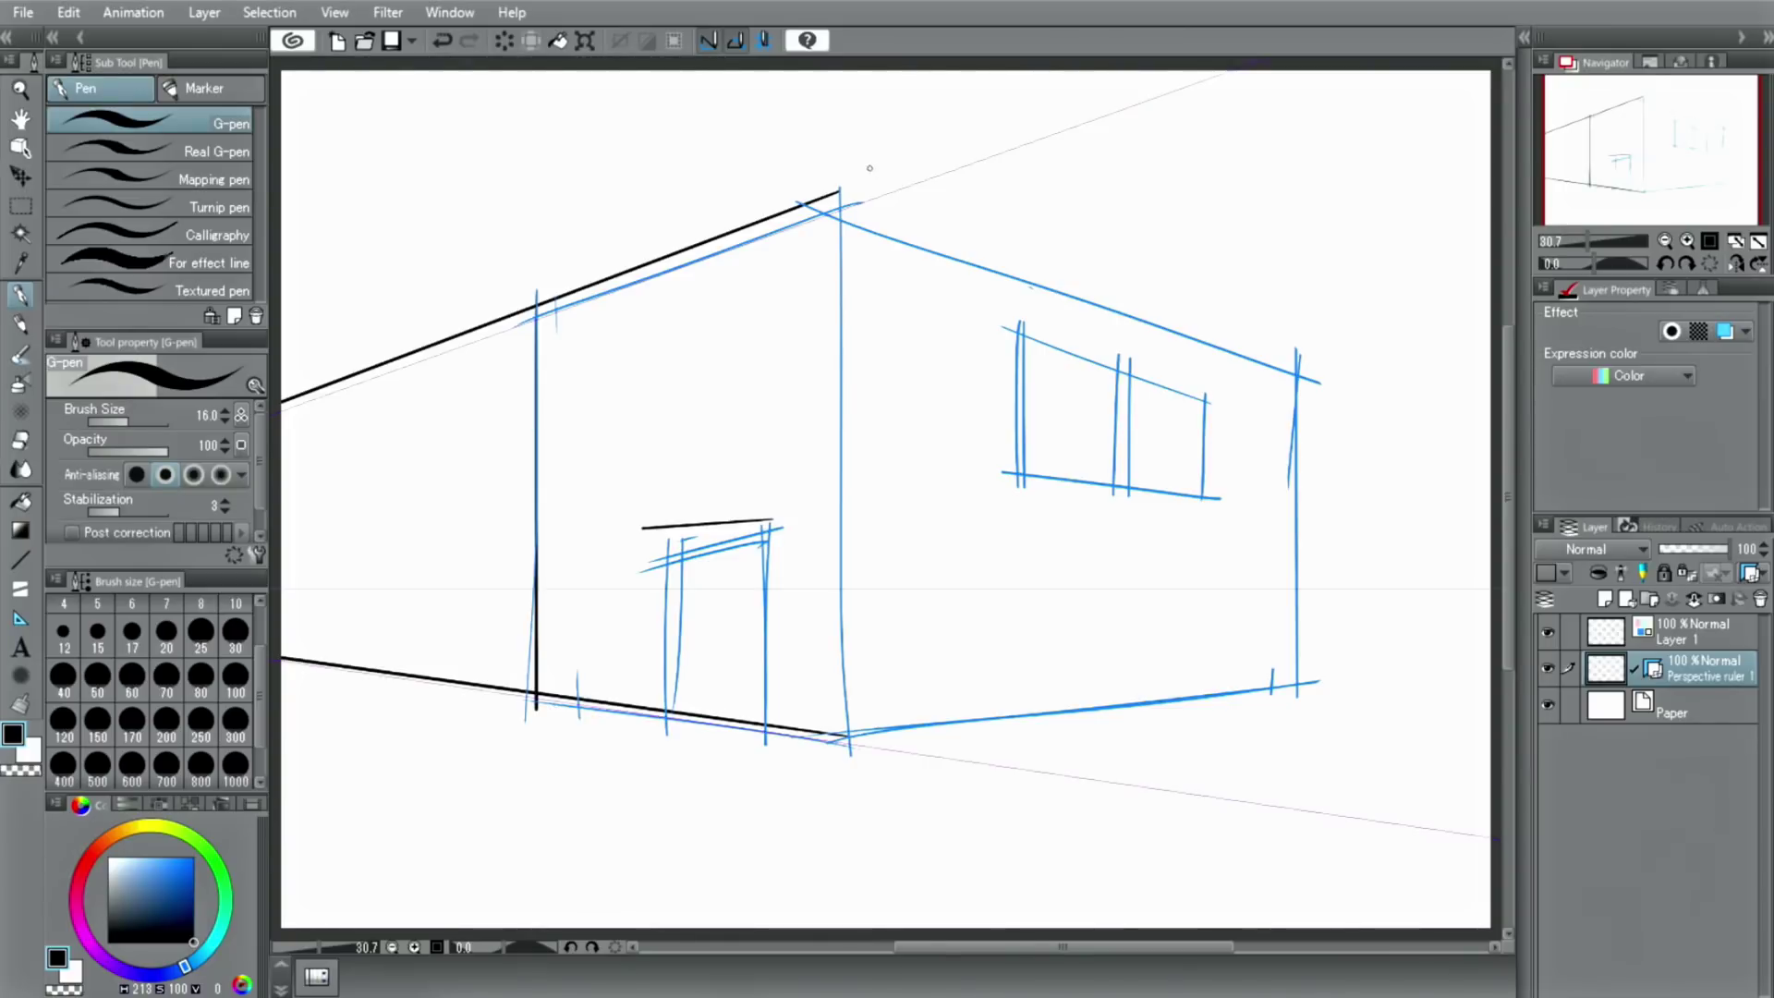
mouse_move(837, 187)
mouse_down()
mouse_move(819, 527)
mouse_move(835, 757)
mouse_up()
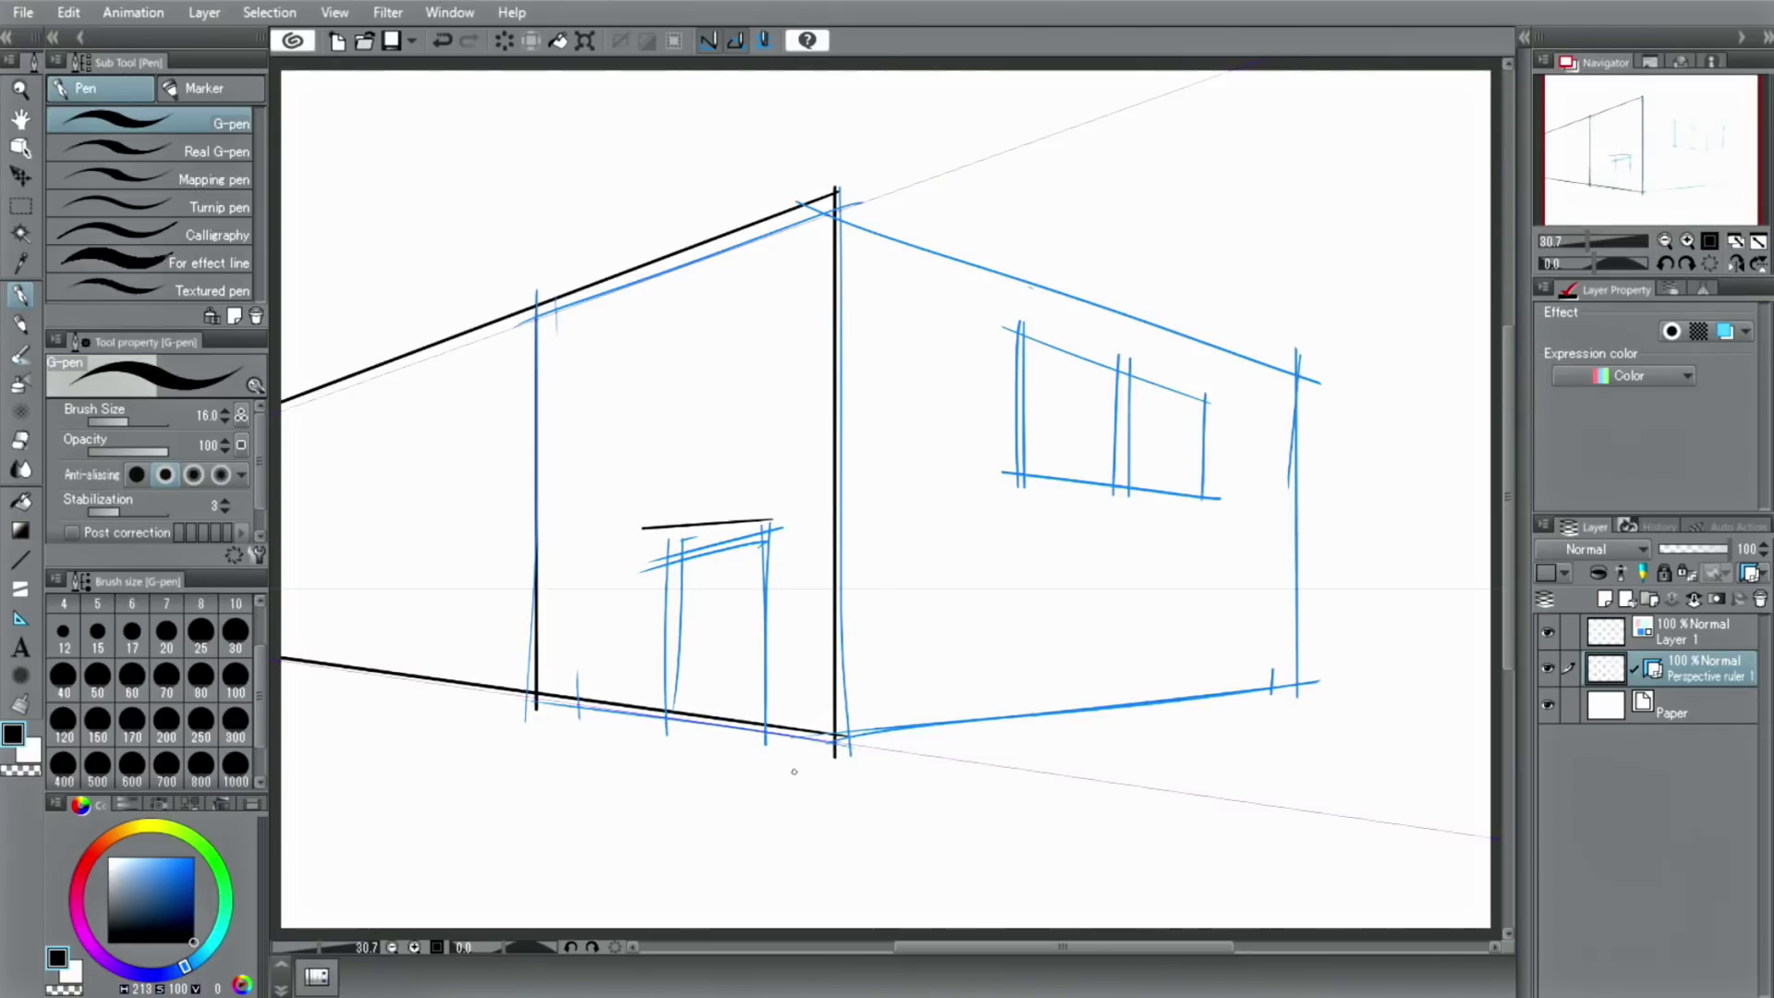
key(ctrl+z)
key(o)
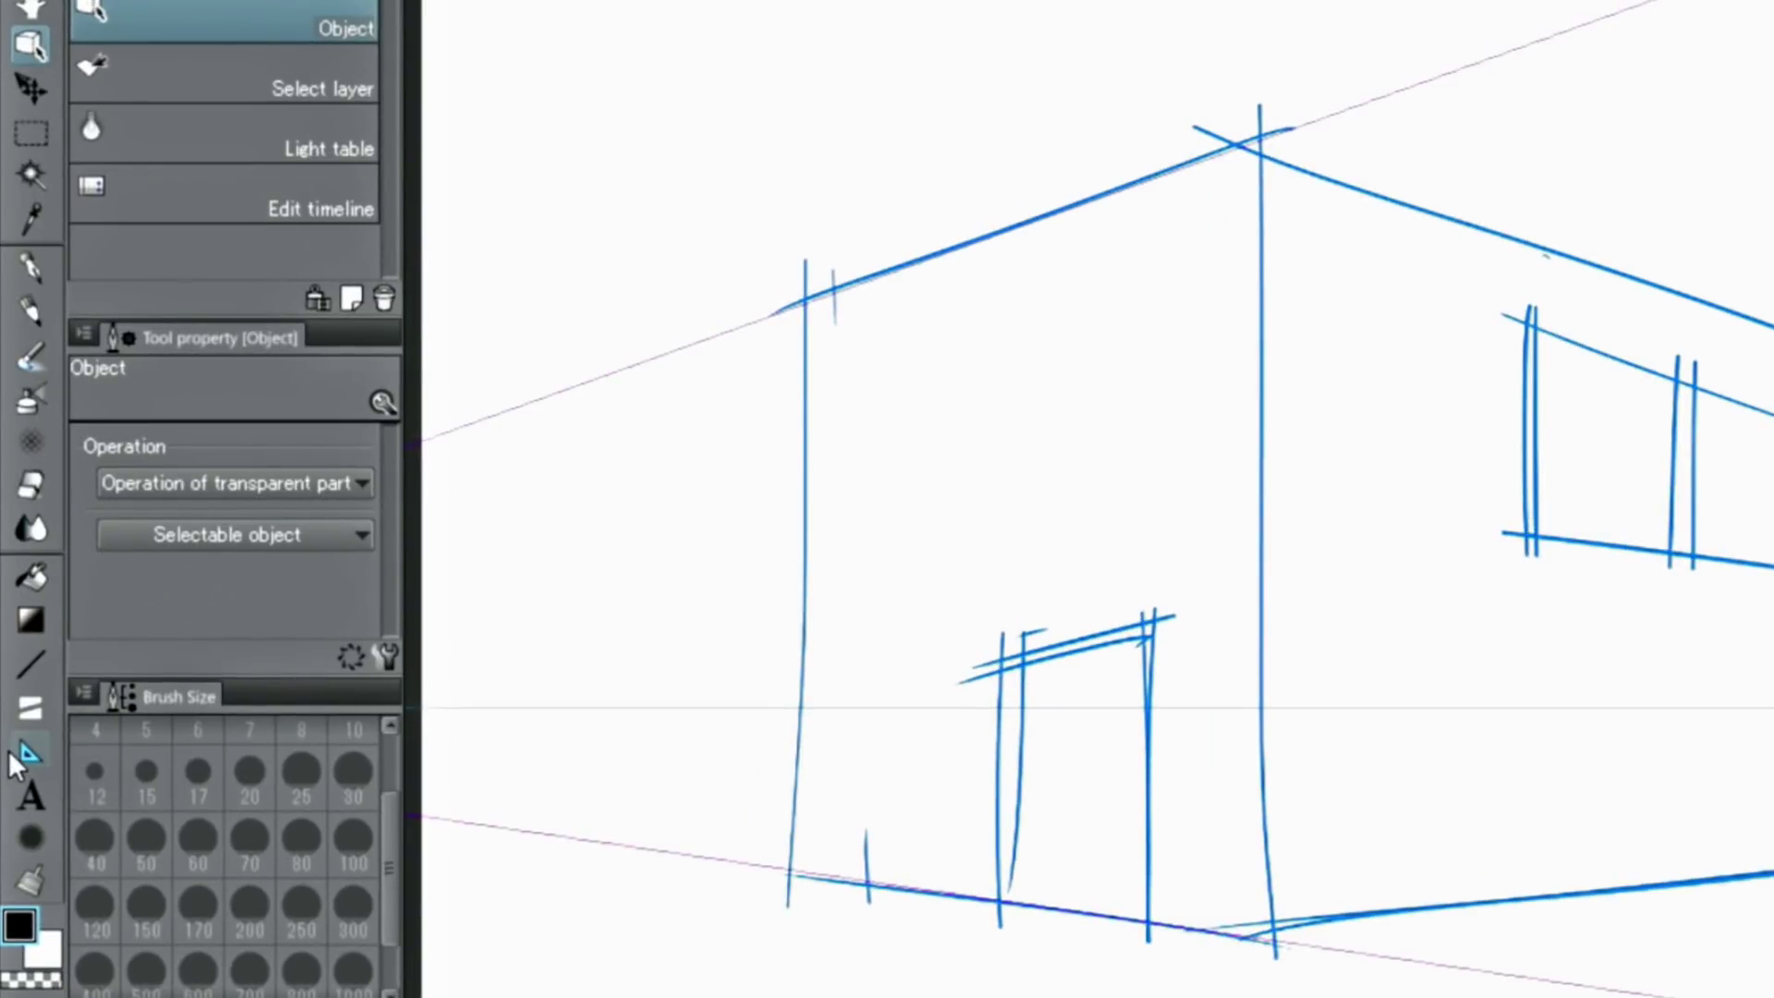
Add a second vanishing point by aligning guides with the right roof and base edges.
click(11, 752)
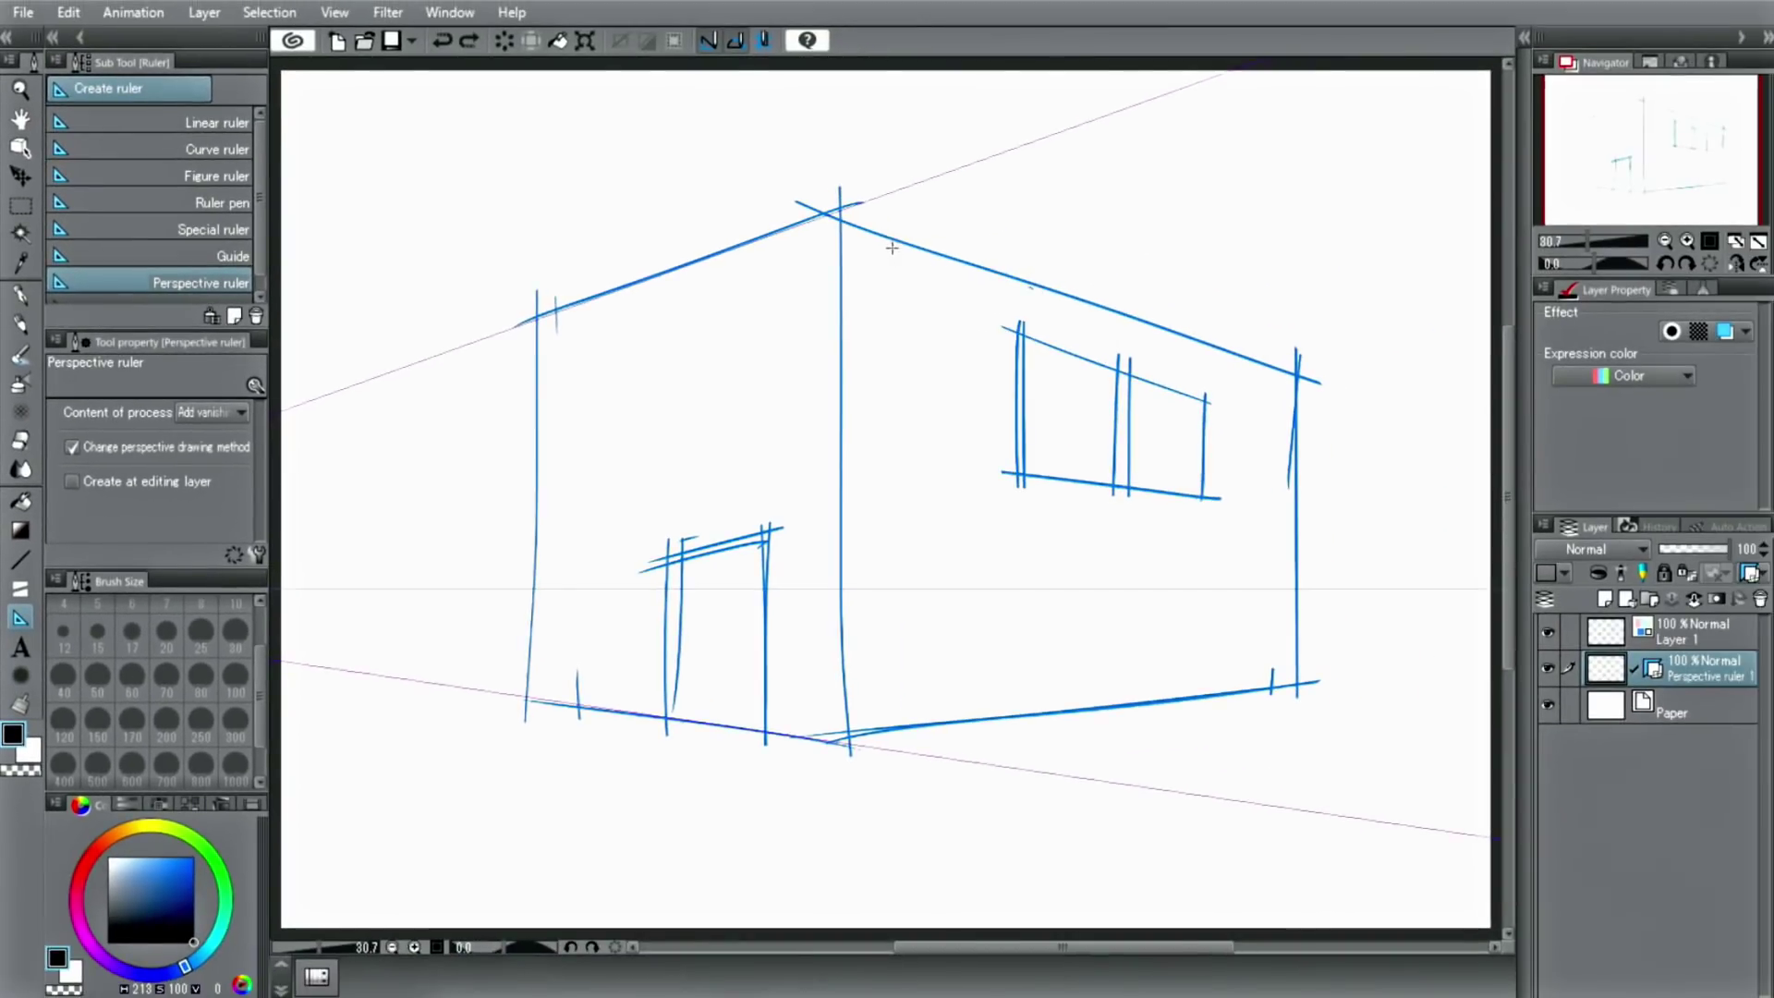
drag(892, 240, 837, 227)
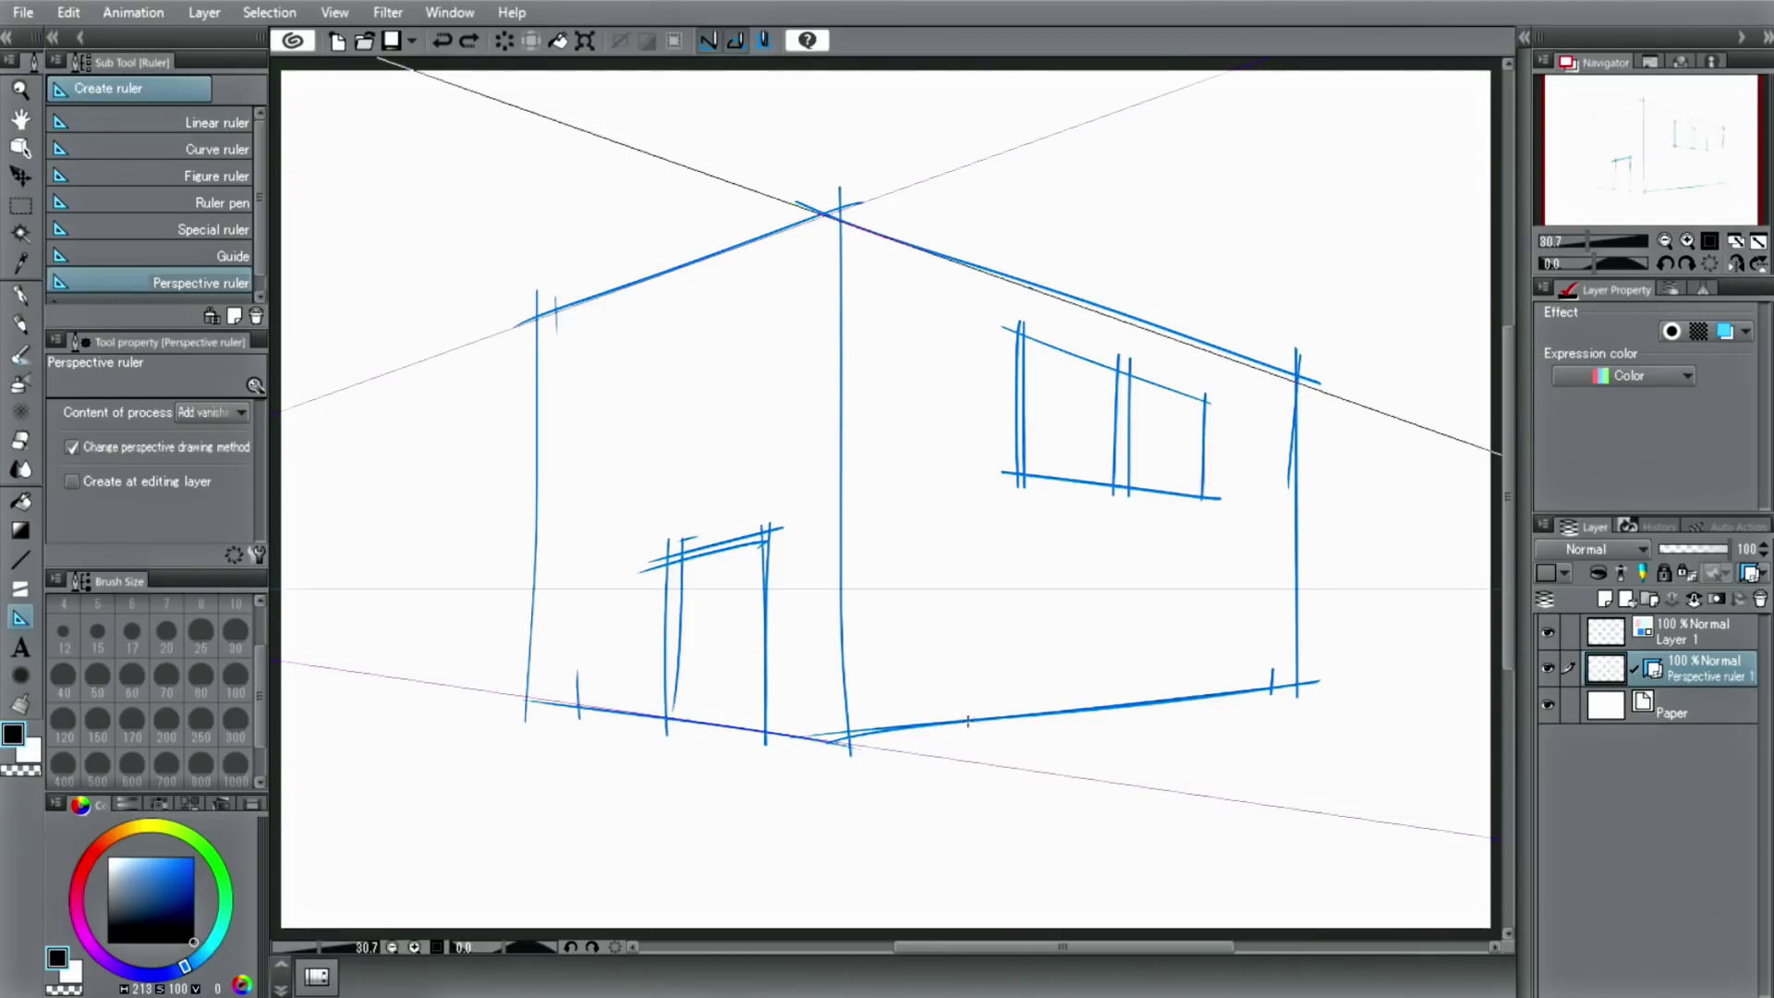
drag(968, 721, 880, 737)
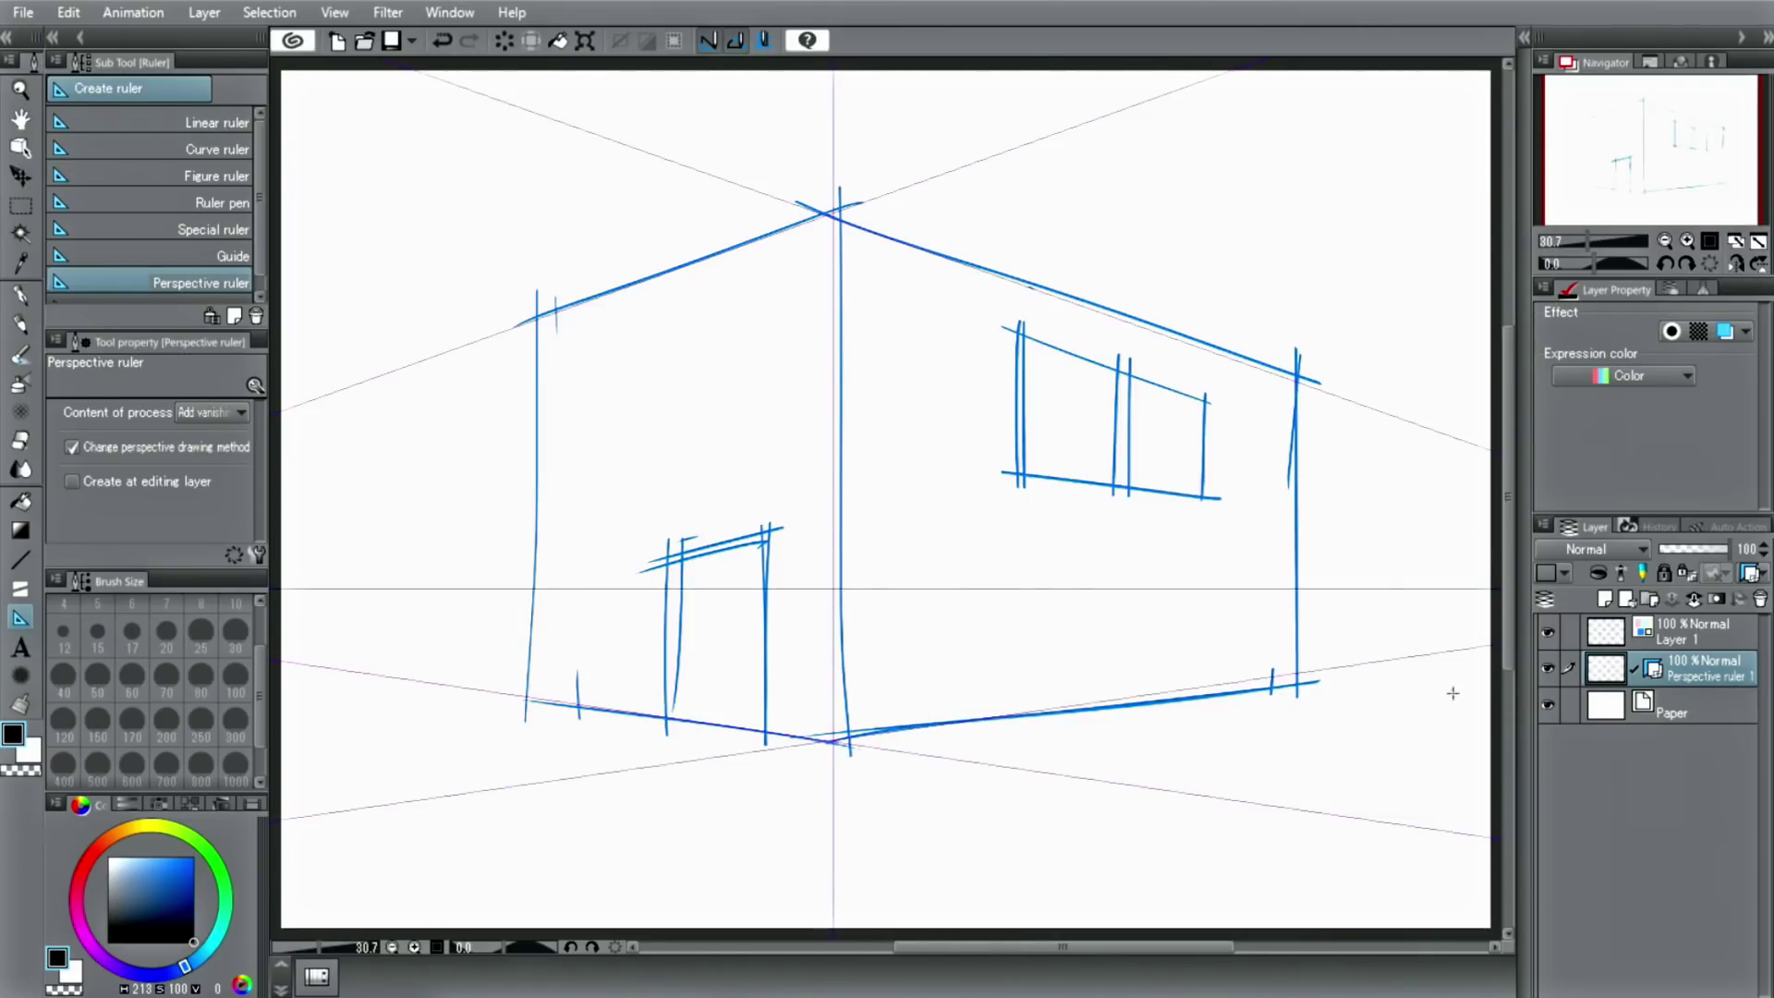
Zoom out and select the perspective ruler to inspect both vanishing points, then fit the view.
click(1664, 240)
click(1664, 240)
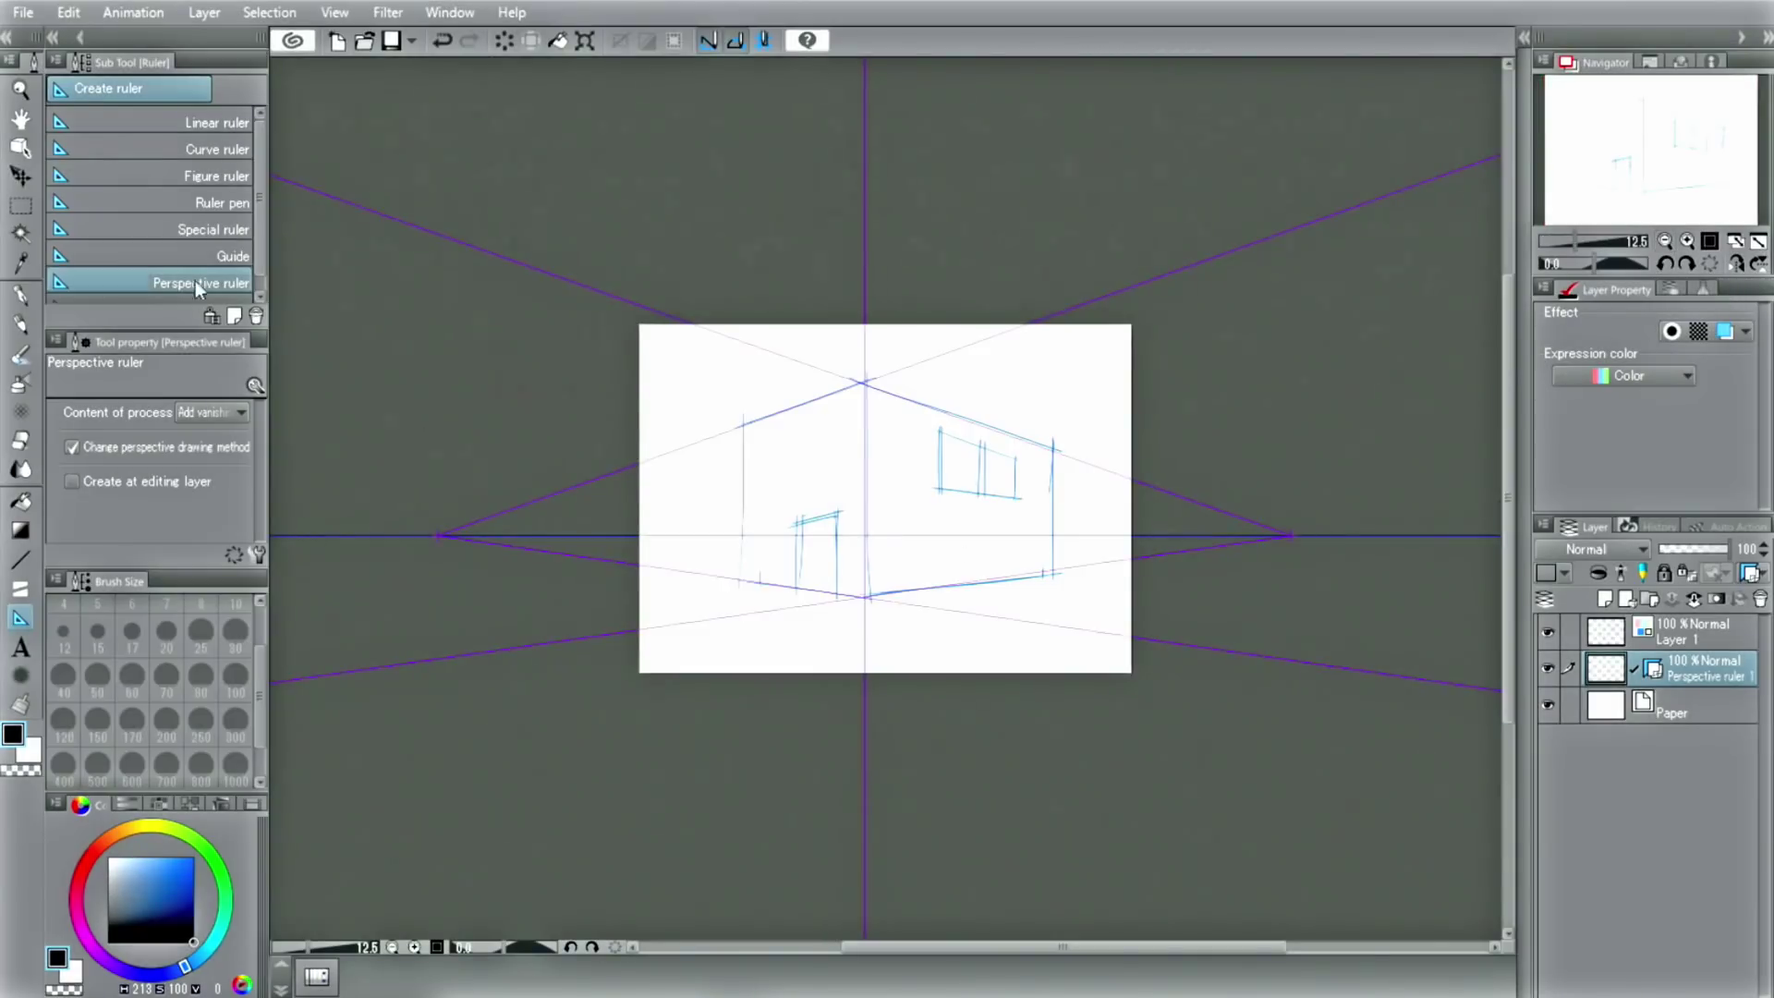
click(20, 147)
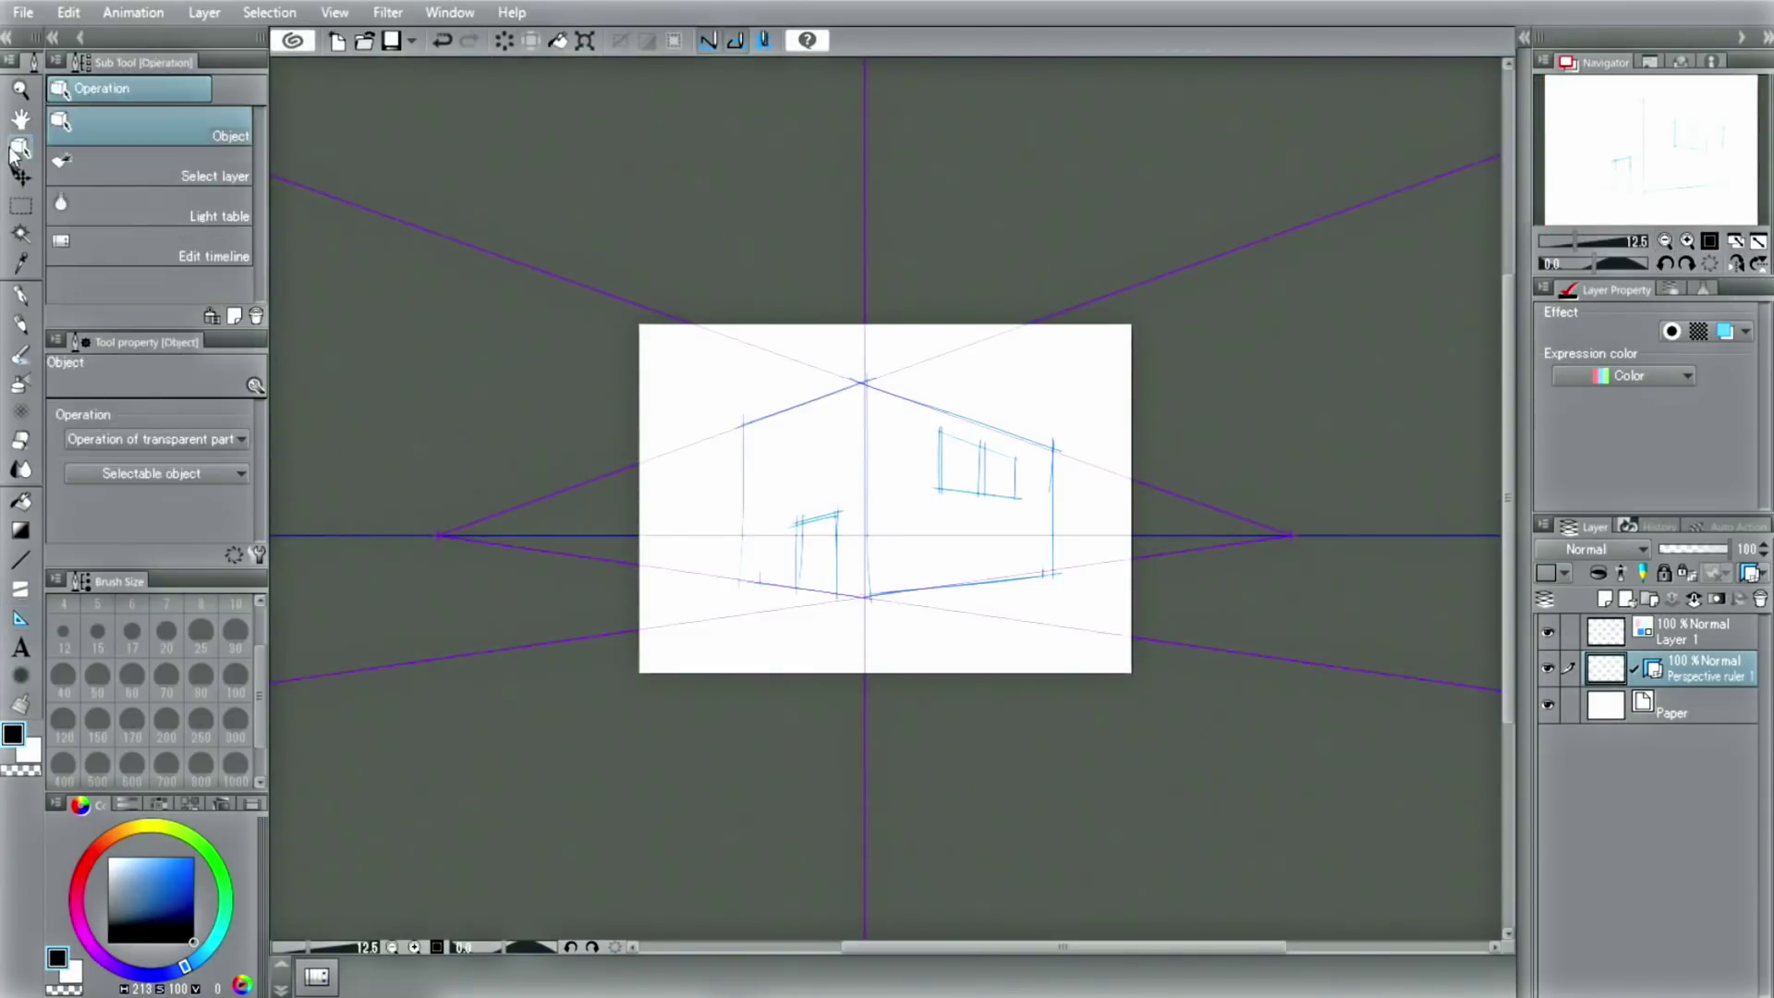
click(1287, 522)
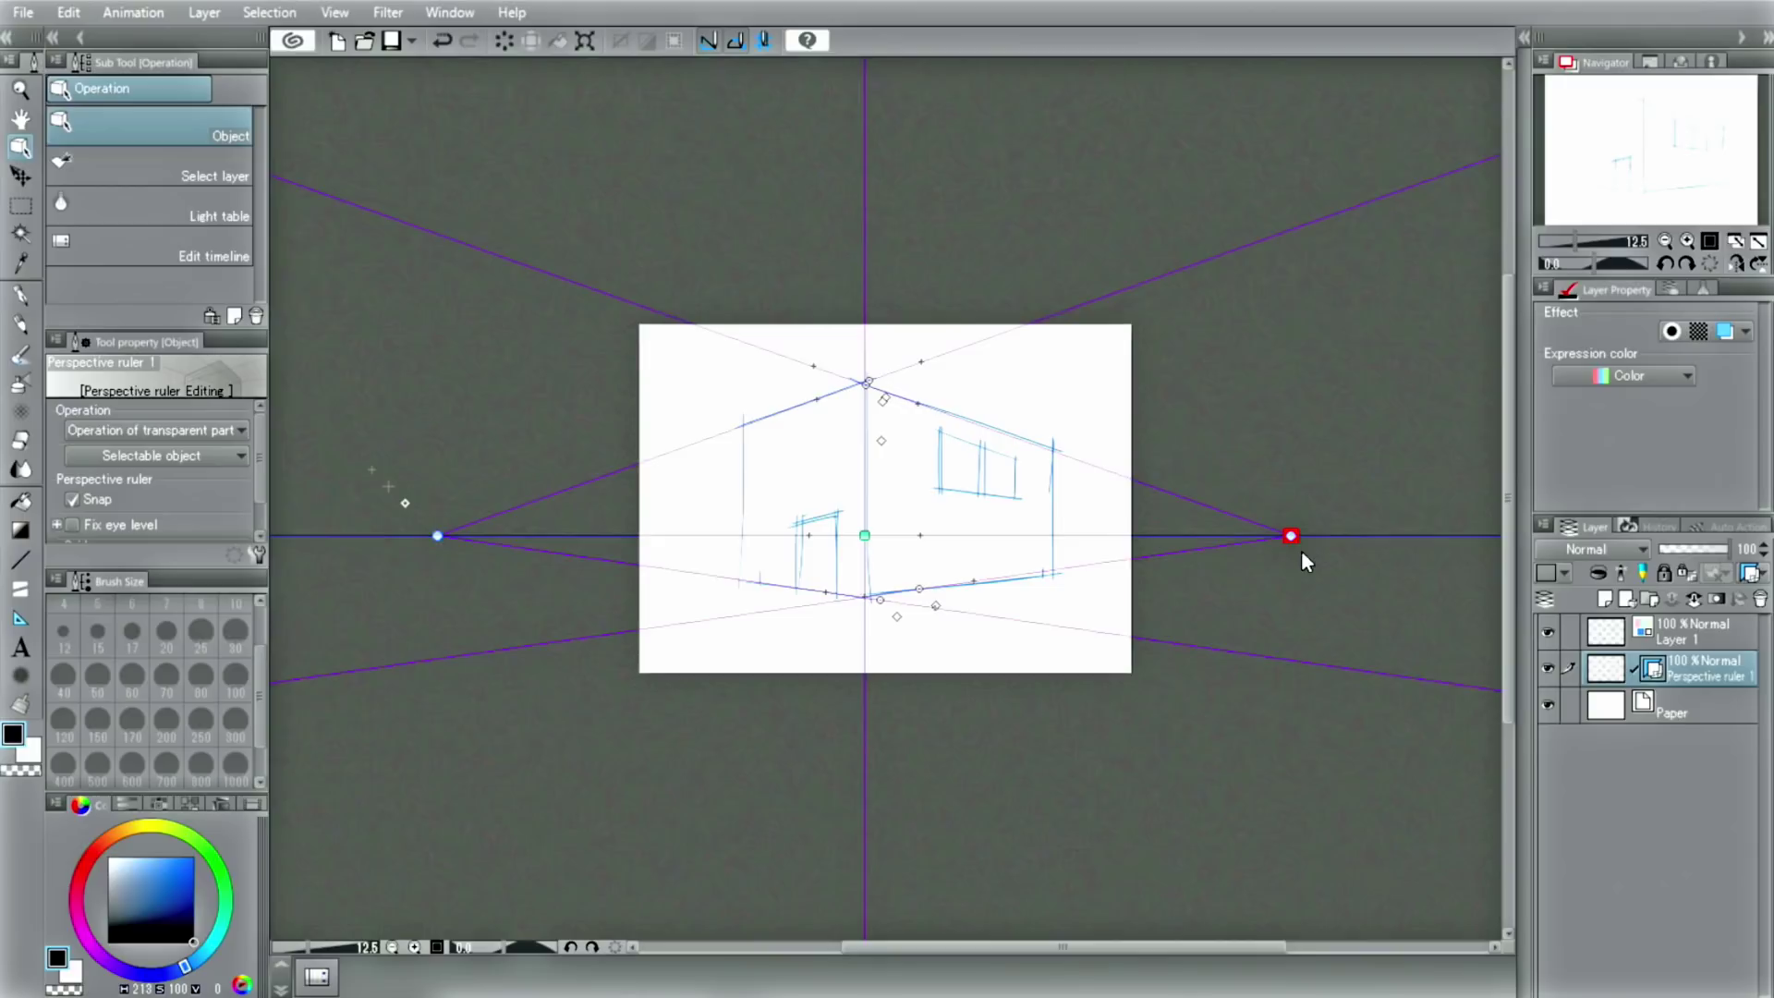
click(1756, 242)
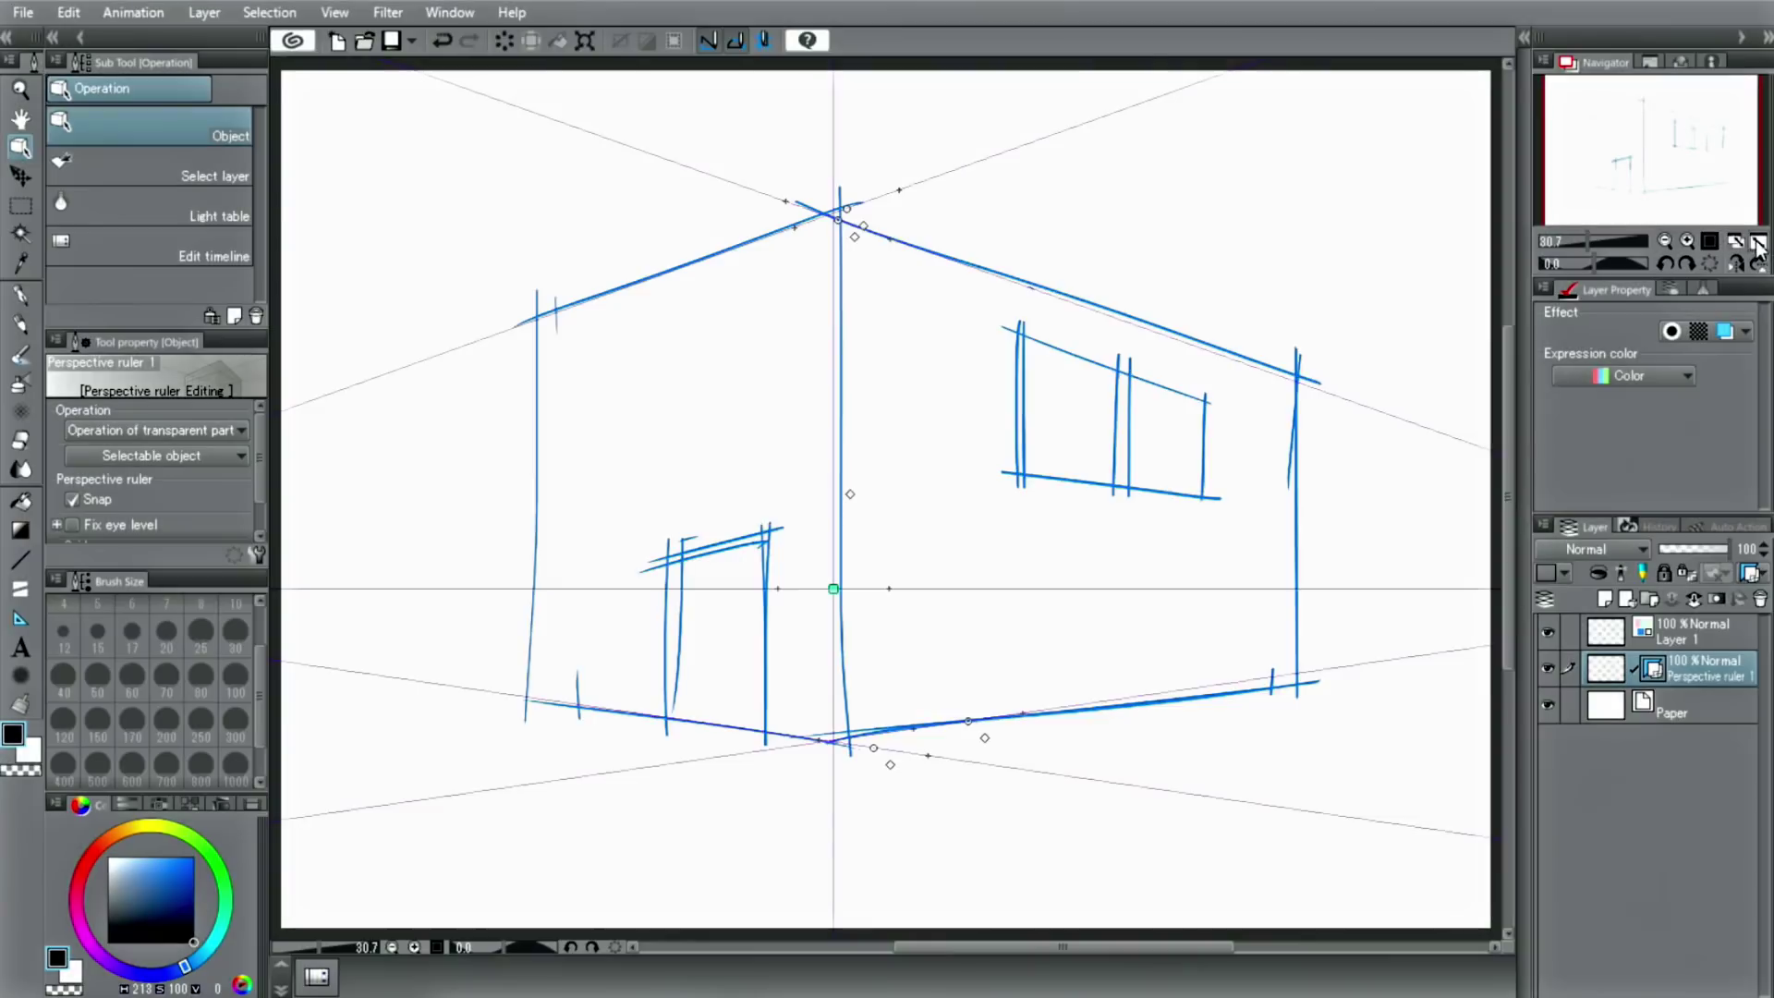
Lower the blue sketch layer's opacity to 50% and return to the ruler layer.
click(20, 296)
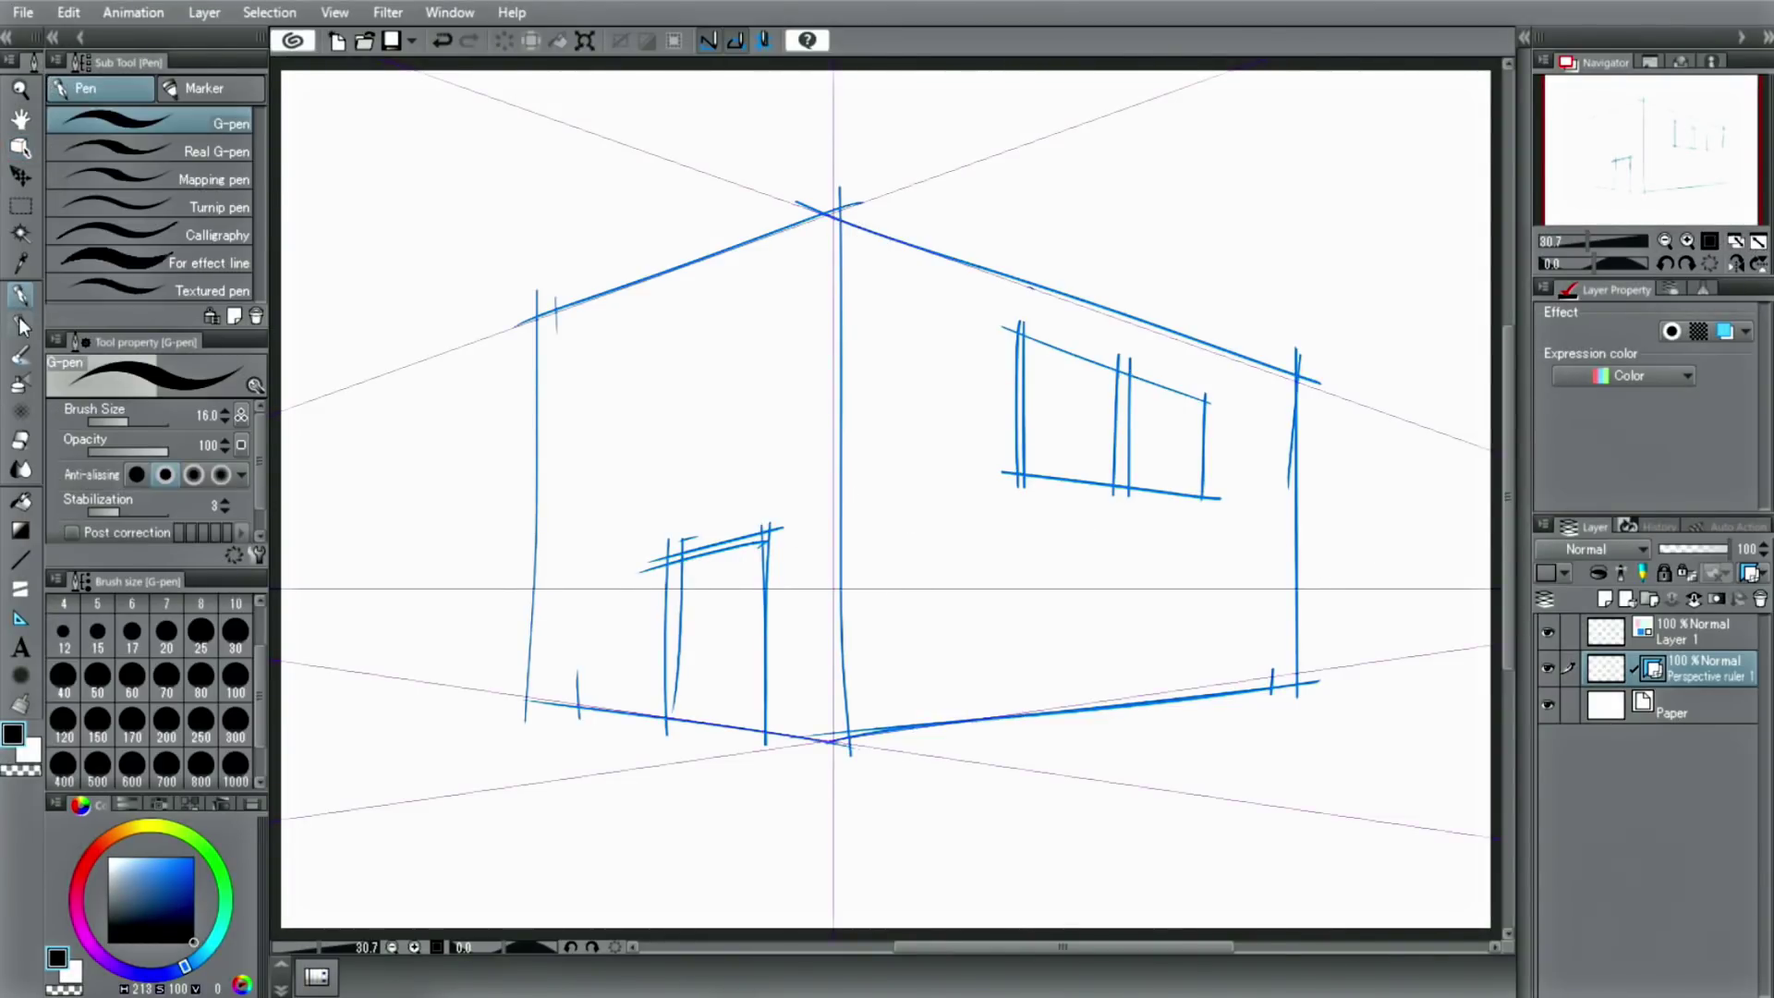
click(1693, 640)
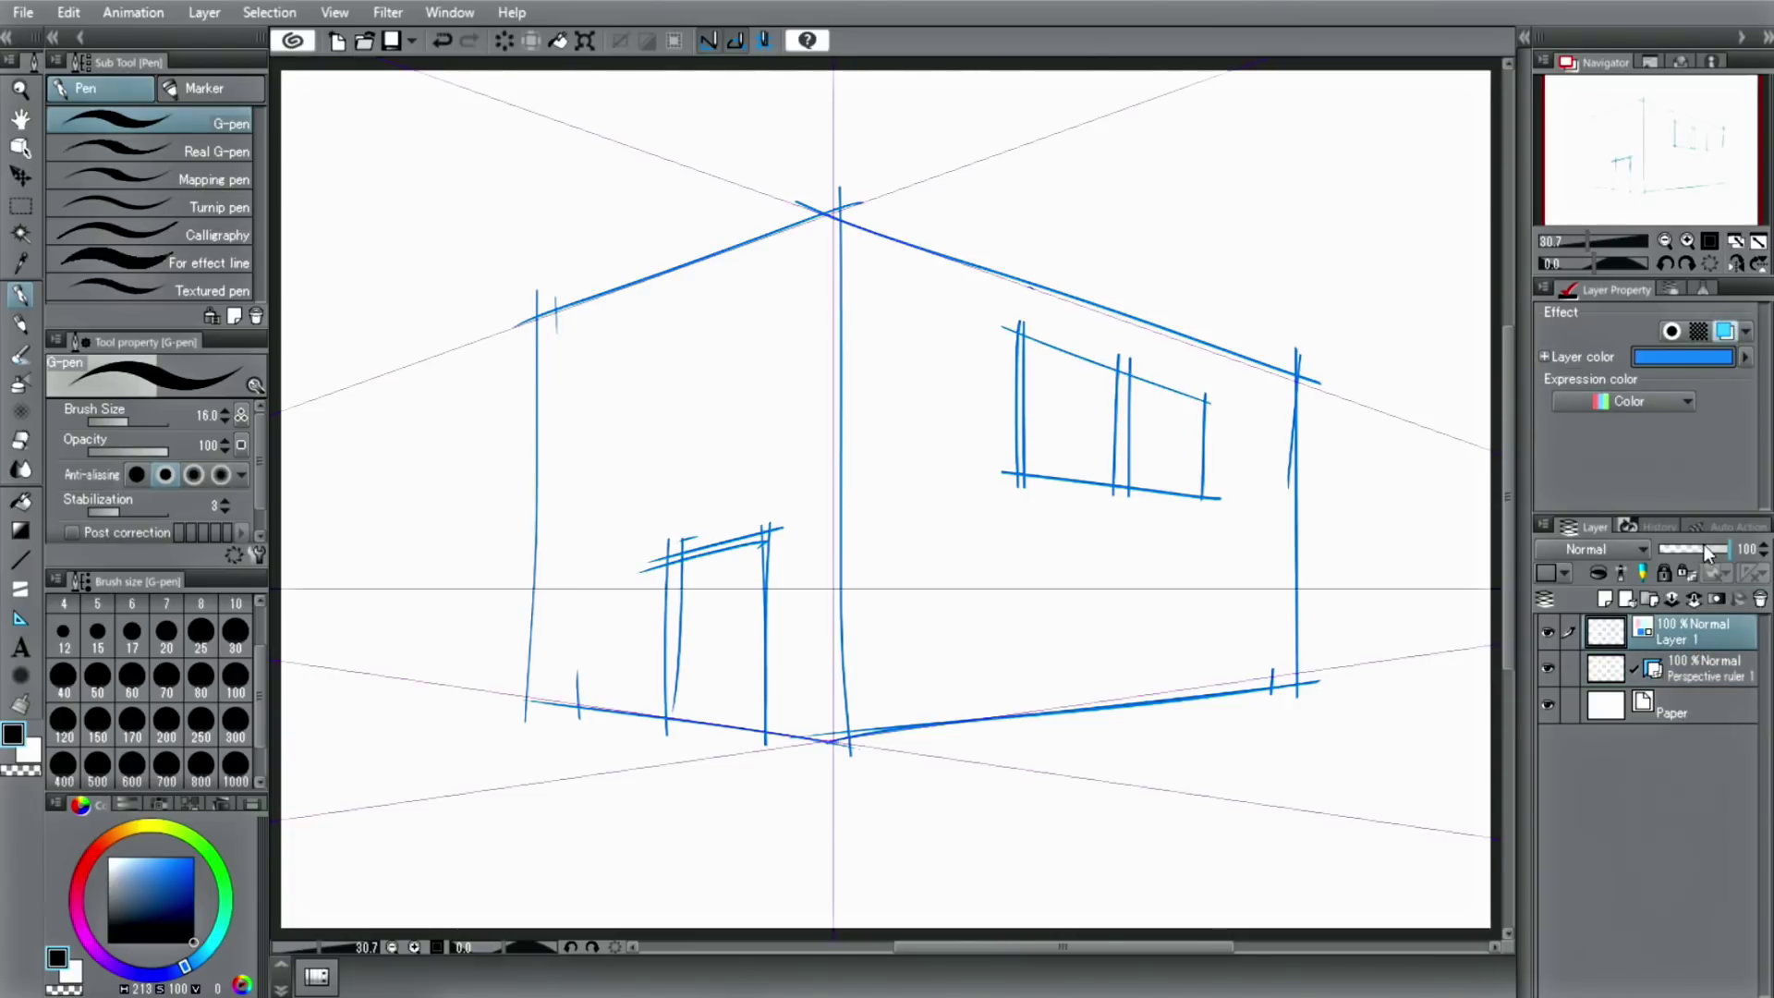
drag(1704, 545, 1694, 547)
click(1689, 661)
Ink the box outline: front corner, left wall edges, and right wall roof and base.
mouse_move(829, 212)
mouse_down()
mouse_move(536, 319)
mouse_move(829, 319)
mouse_move(829, 741)
mouse_up()
drag(533, 319, 533, 714)
mouse_move(829, 739)
mouse_down()
mouse_move(533, 699)
mouse_move(1298, 674)
mouse_up()
mouse_move(829, 214)
mouse_down()
mouse_move(1292, 308)
mouse_move(1318, 352)
mouse_move(1298, 674)
mouse_up()
Ink the right-wall window's top, bottom, right and left edges.
drag(1019, 333, 1210, 389)
drag(1018, 477, 1206, 497)
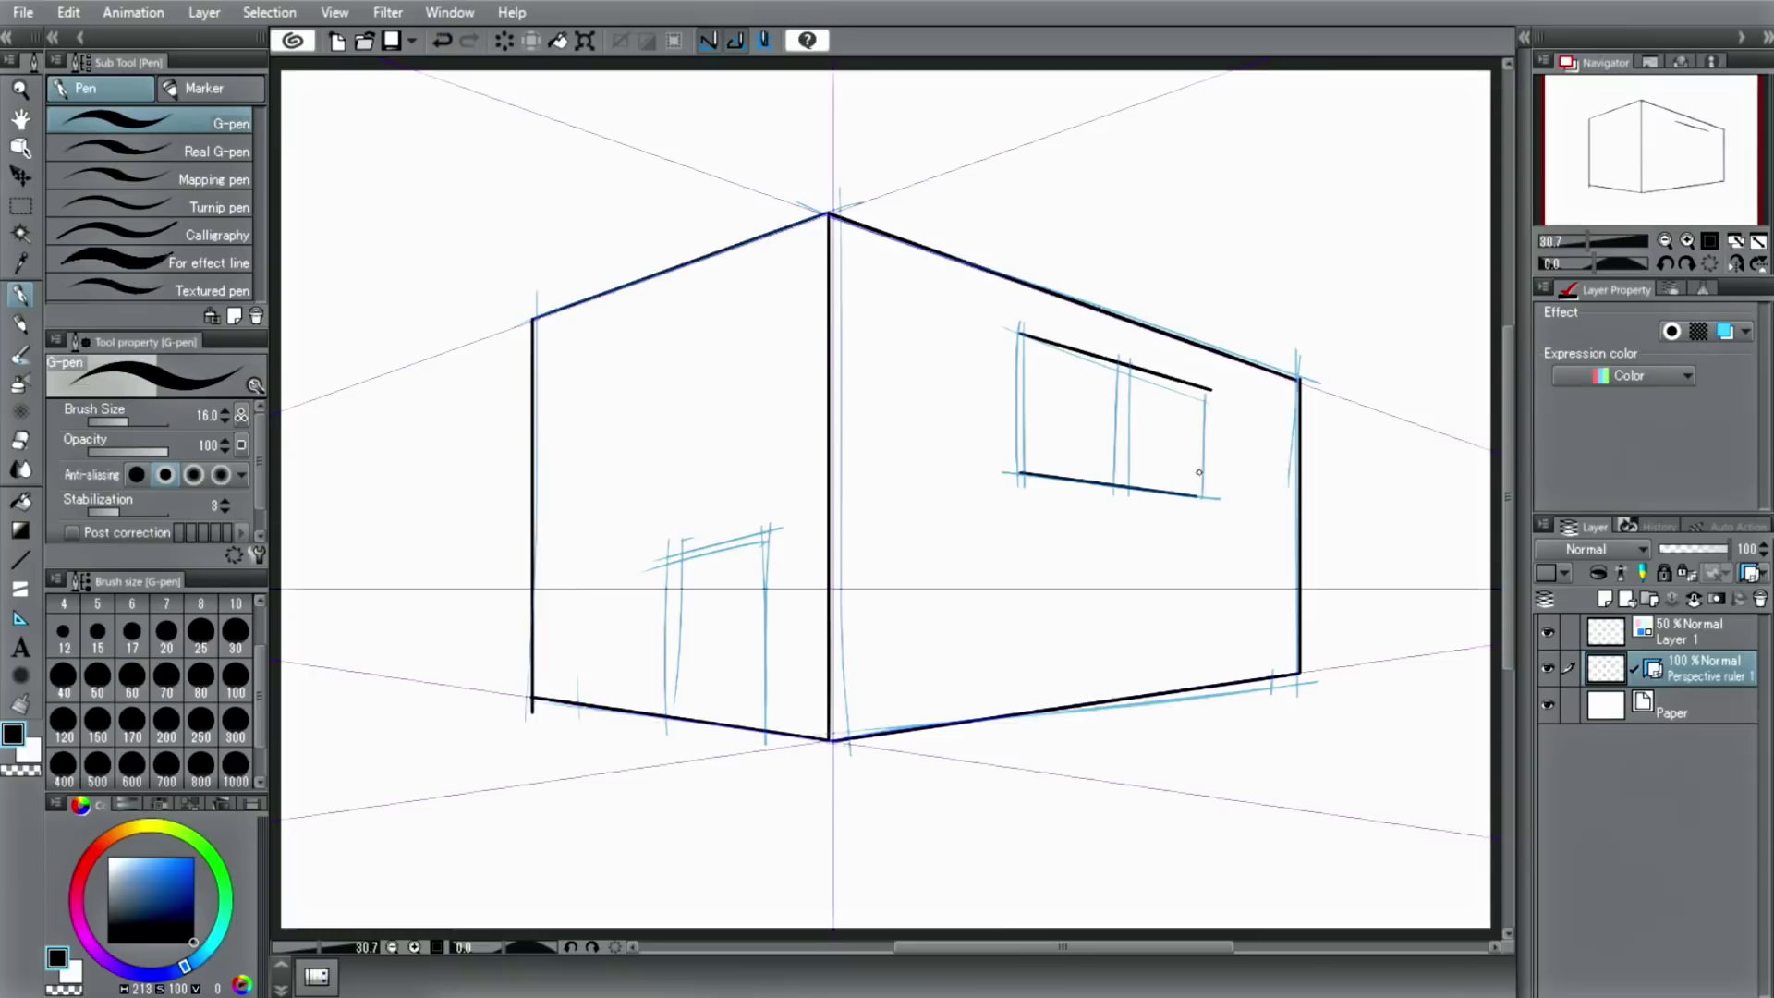
drag(1208, 389, 1207, 496)
drag(1020, 338, 1021, 474)
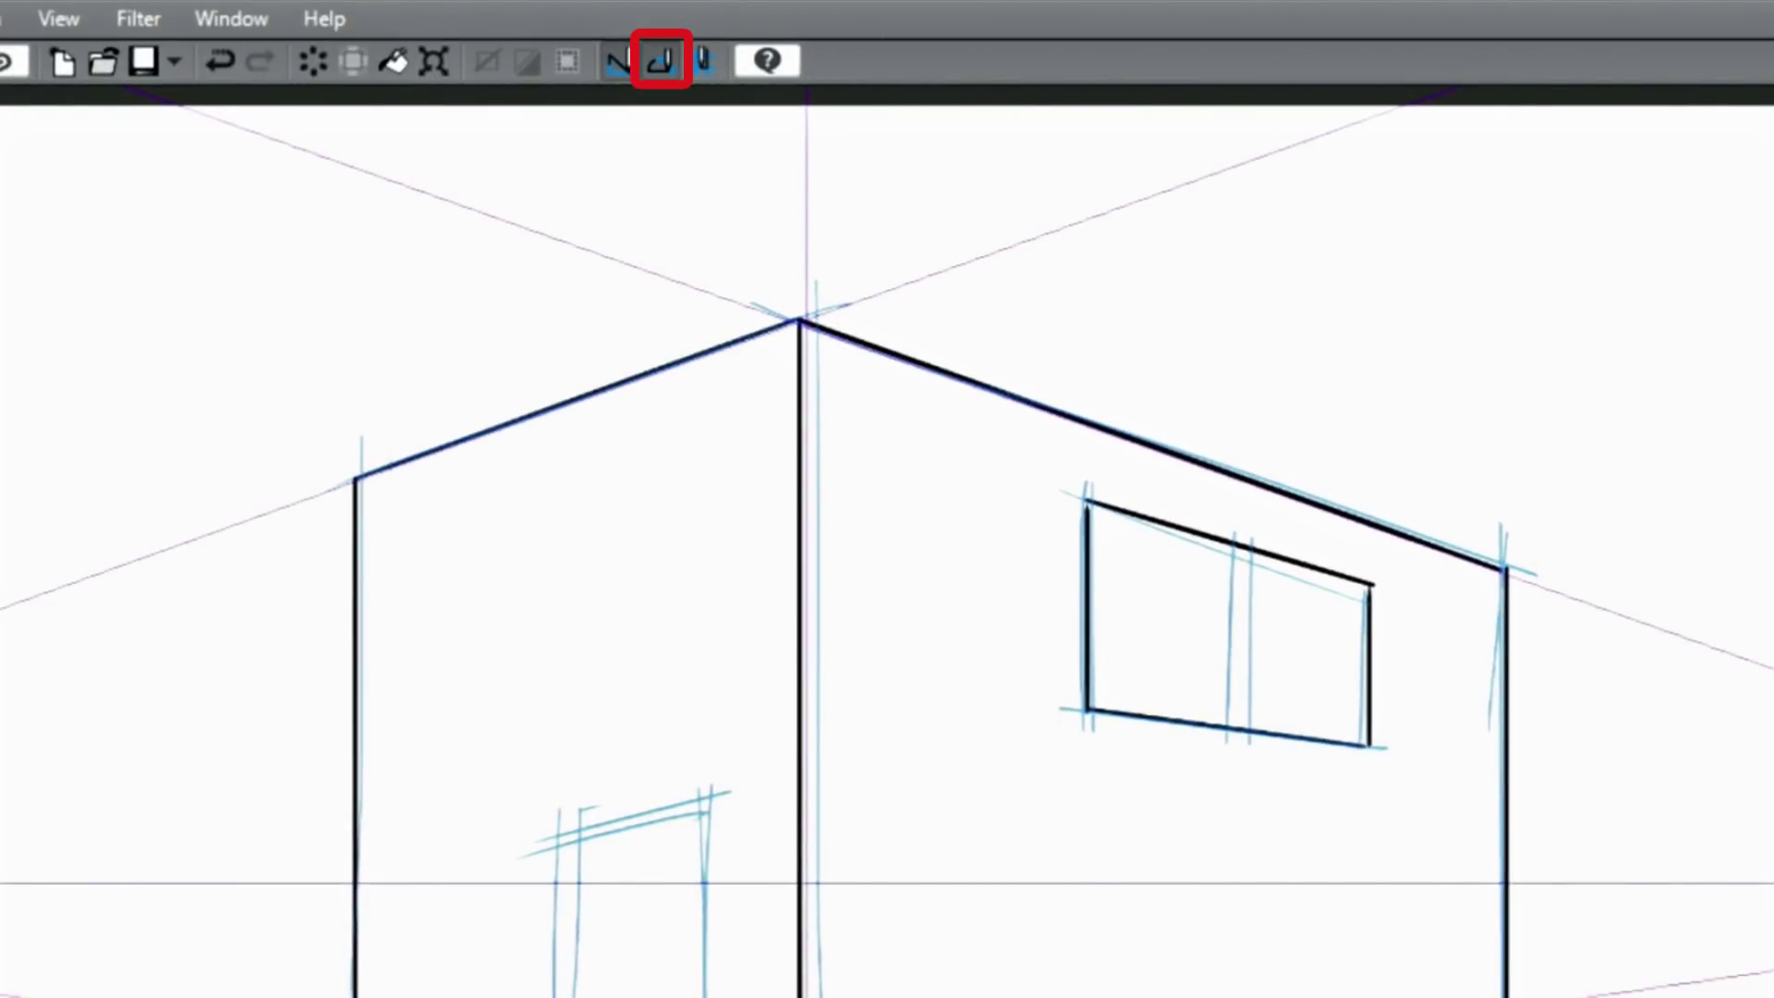
mouse_move(407, 248)
mouse_down()
mouse_move(440, 273)
mouse_move(307, 287)
mouse_move(308, 418)
mouse_move(196, 408)
mouse_up()
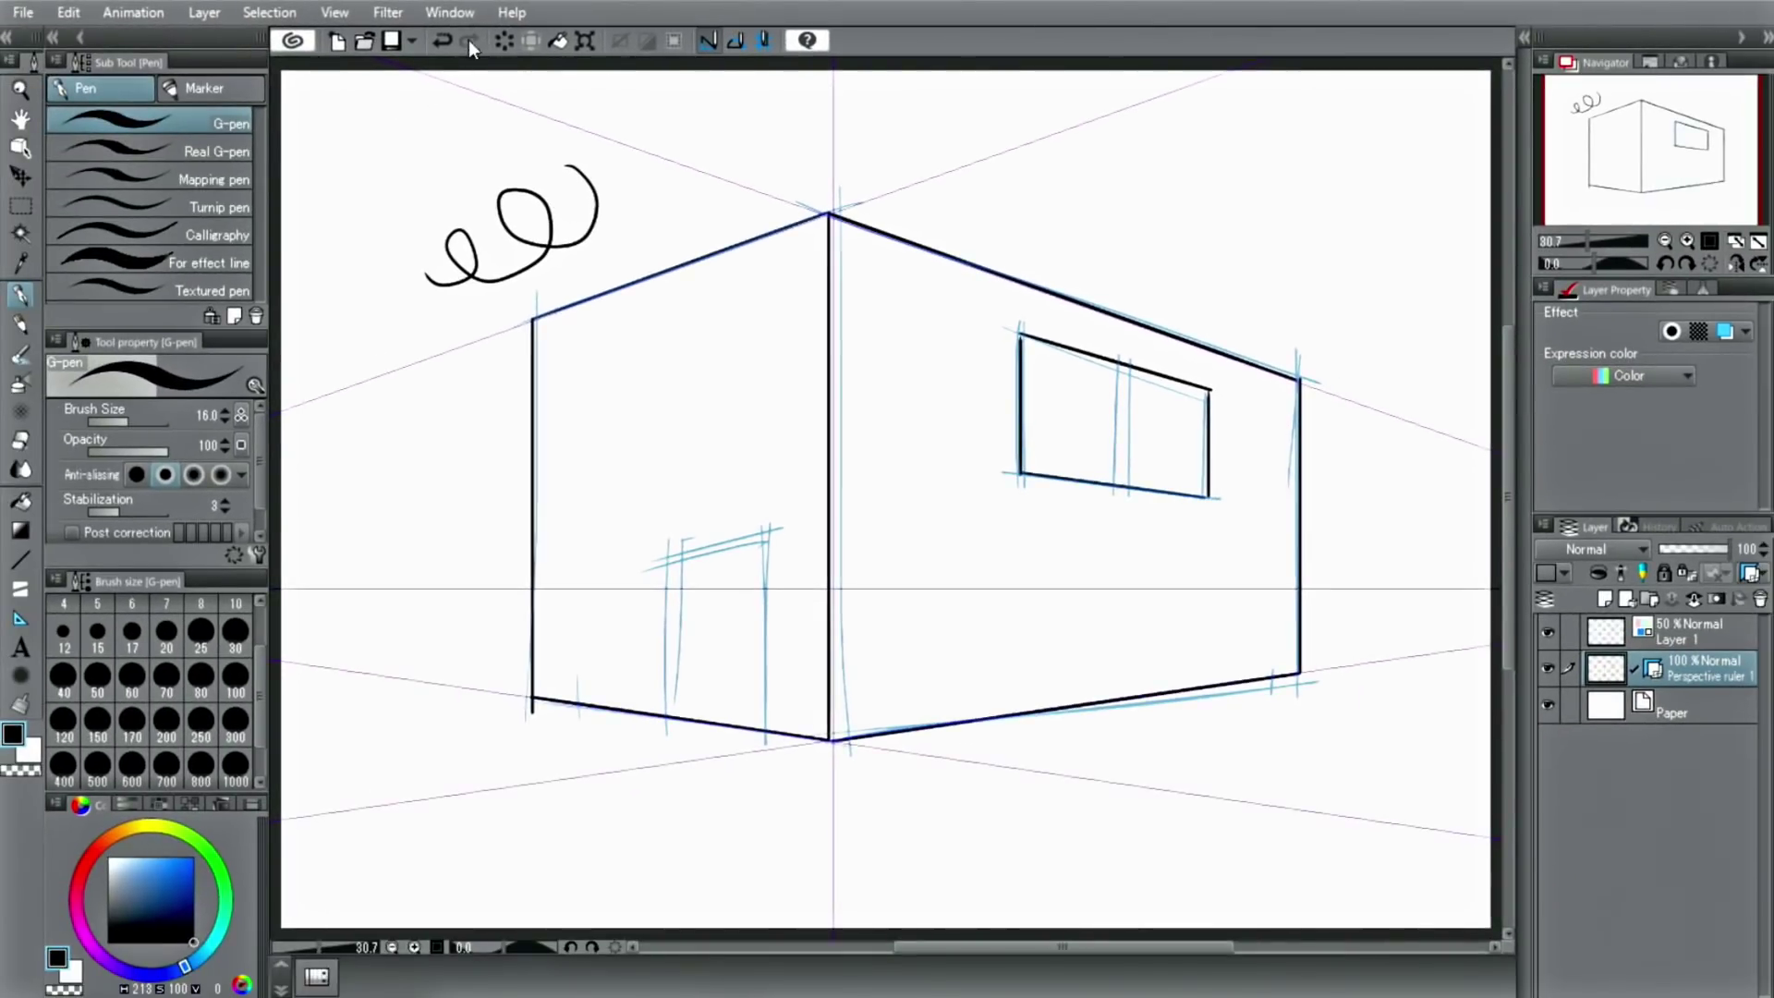
click(445, 38)
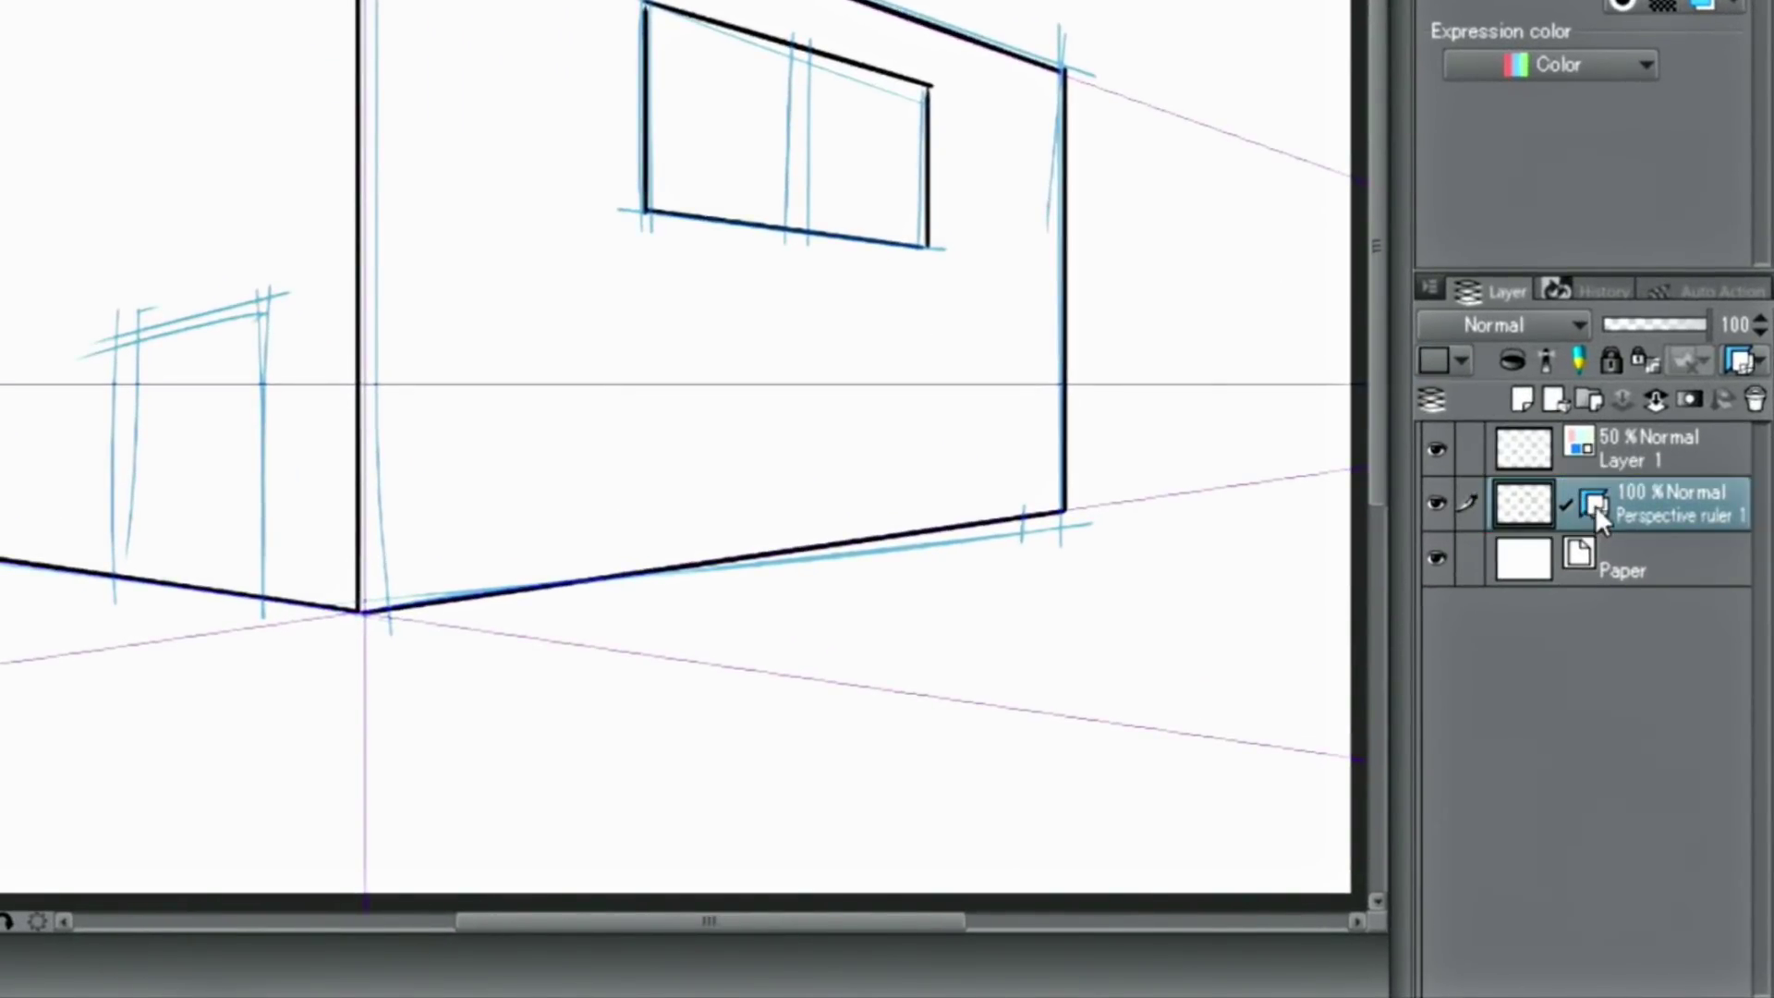
right_click(1596, 506)
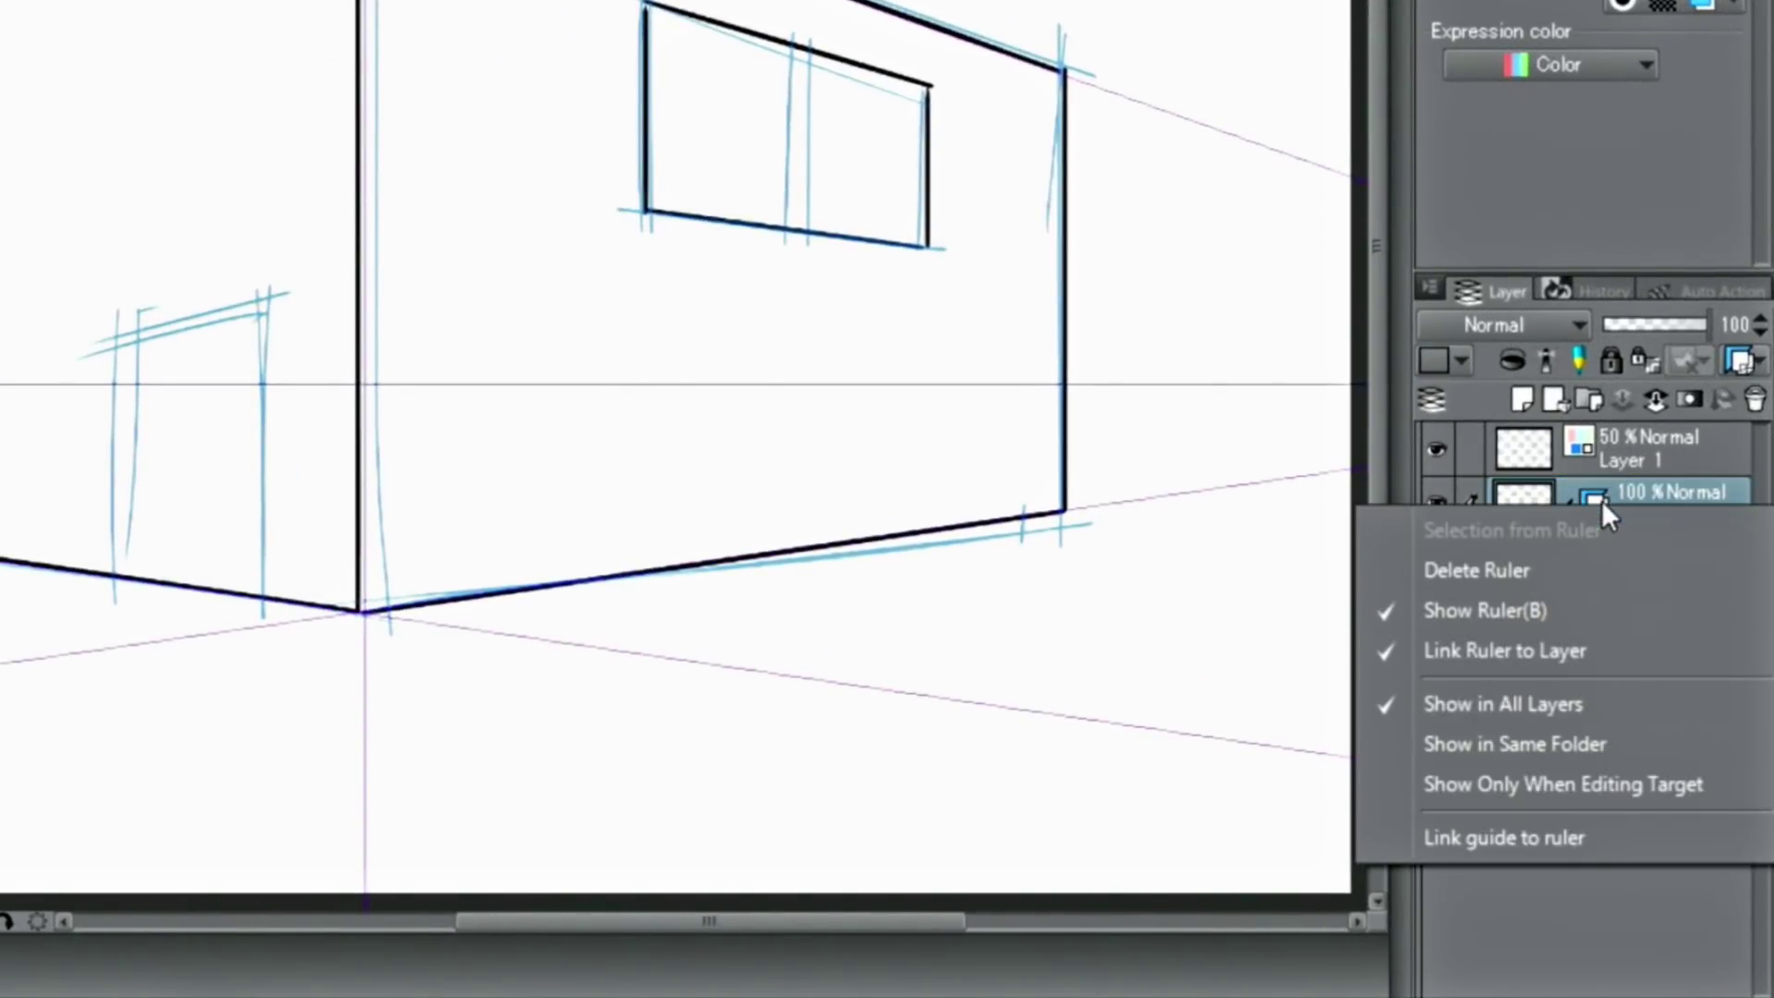
click(1544, 611)
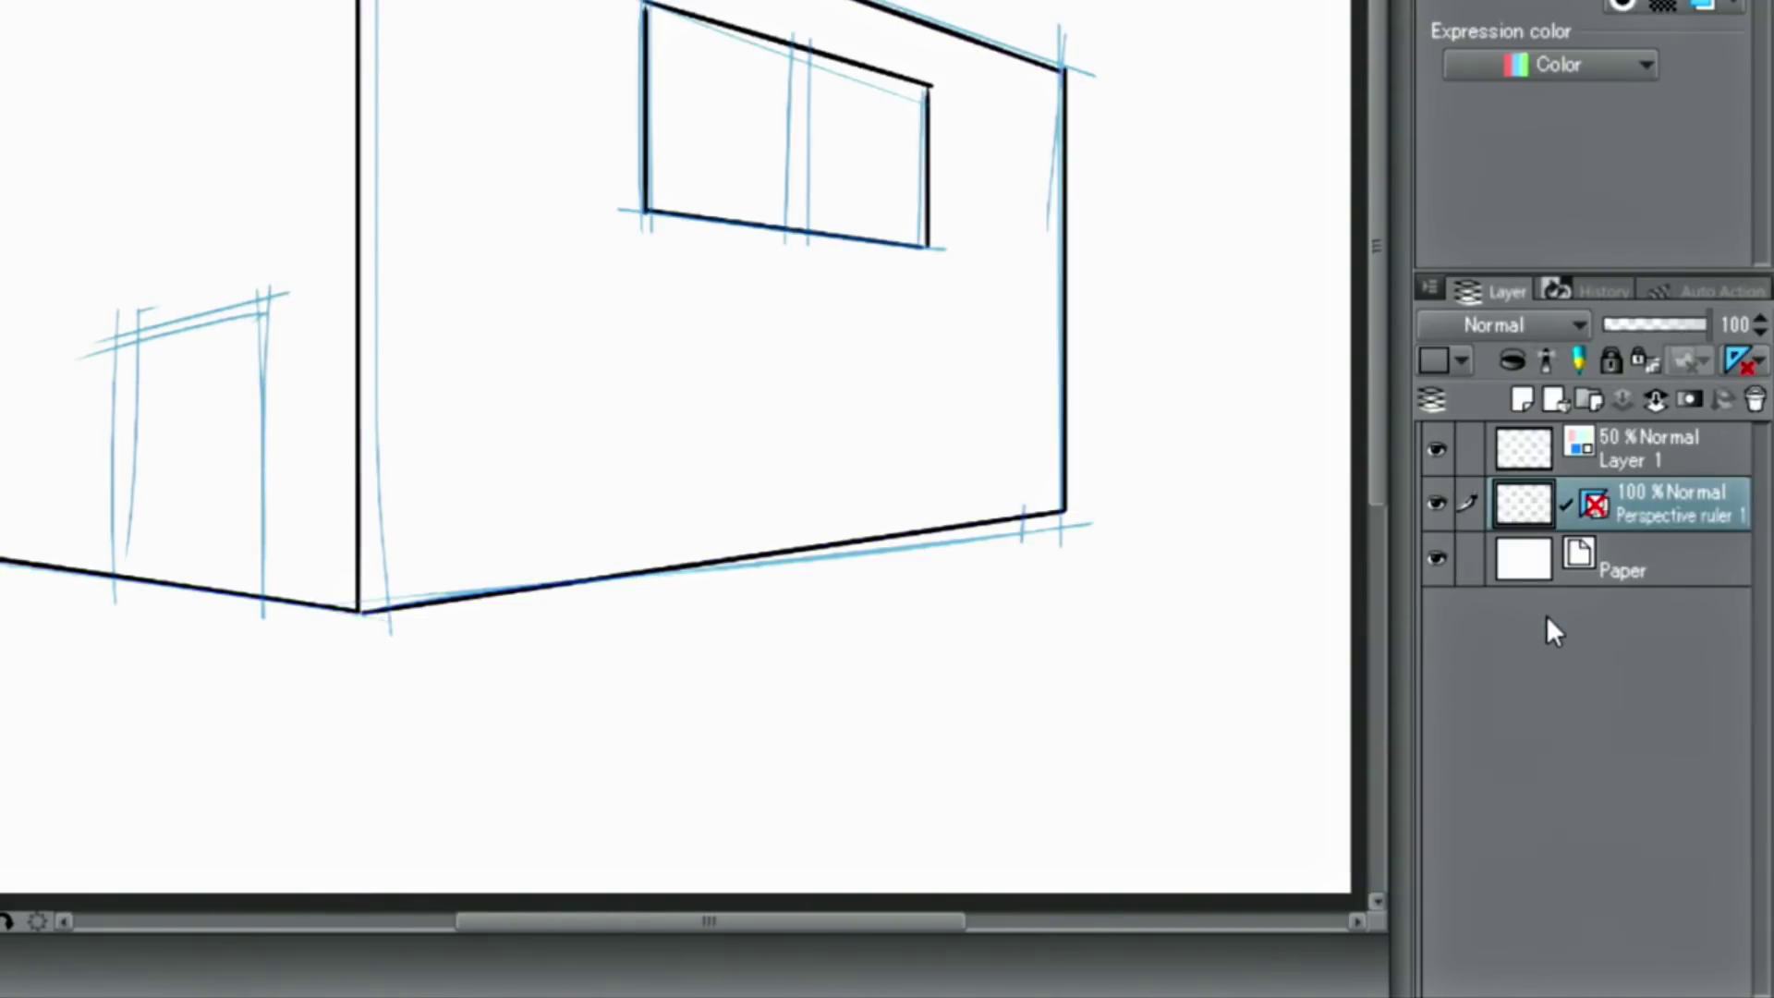
click(1589, 504)
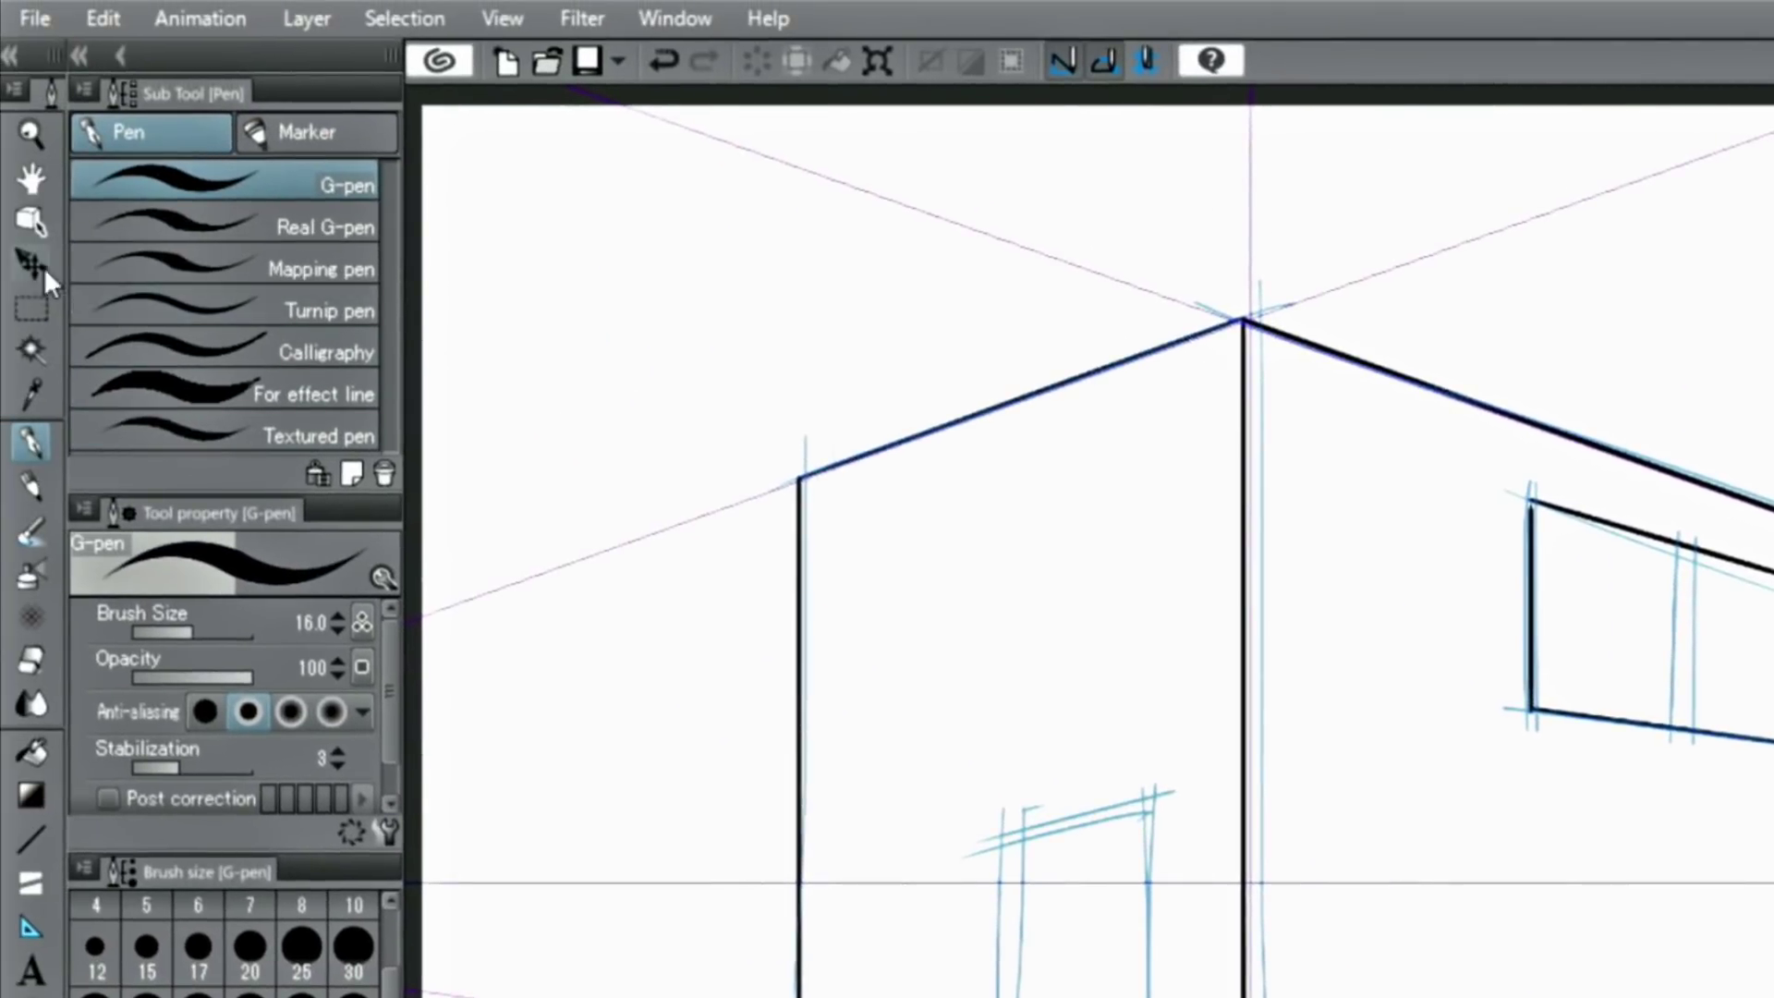
click(30, 223)
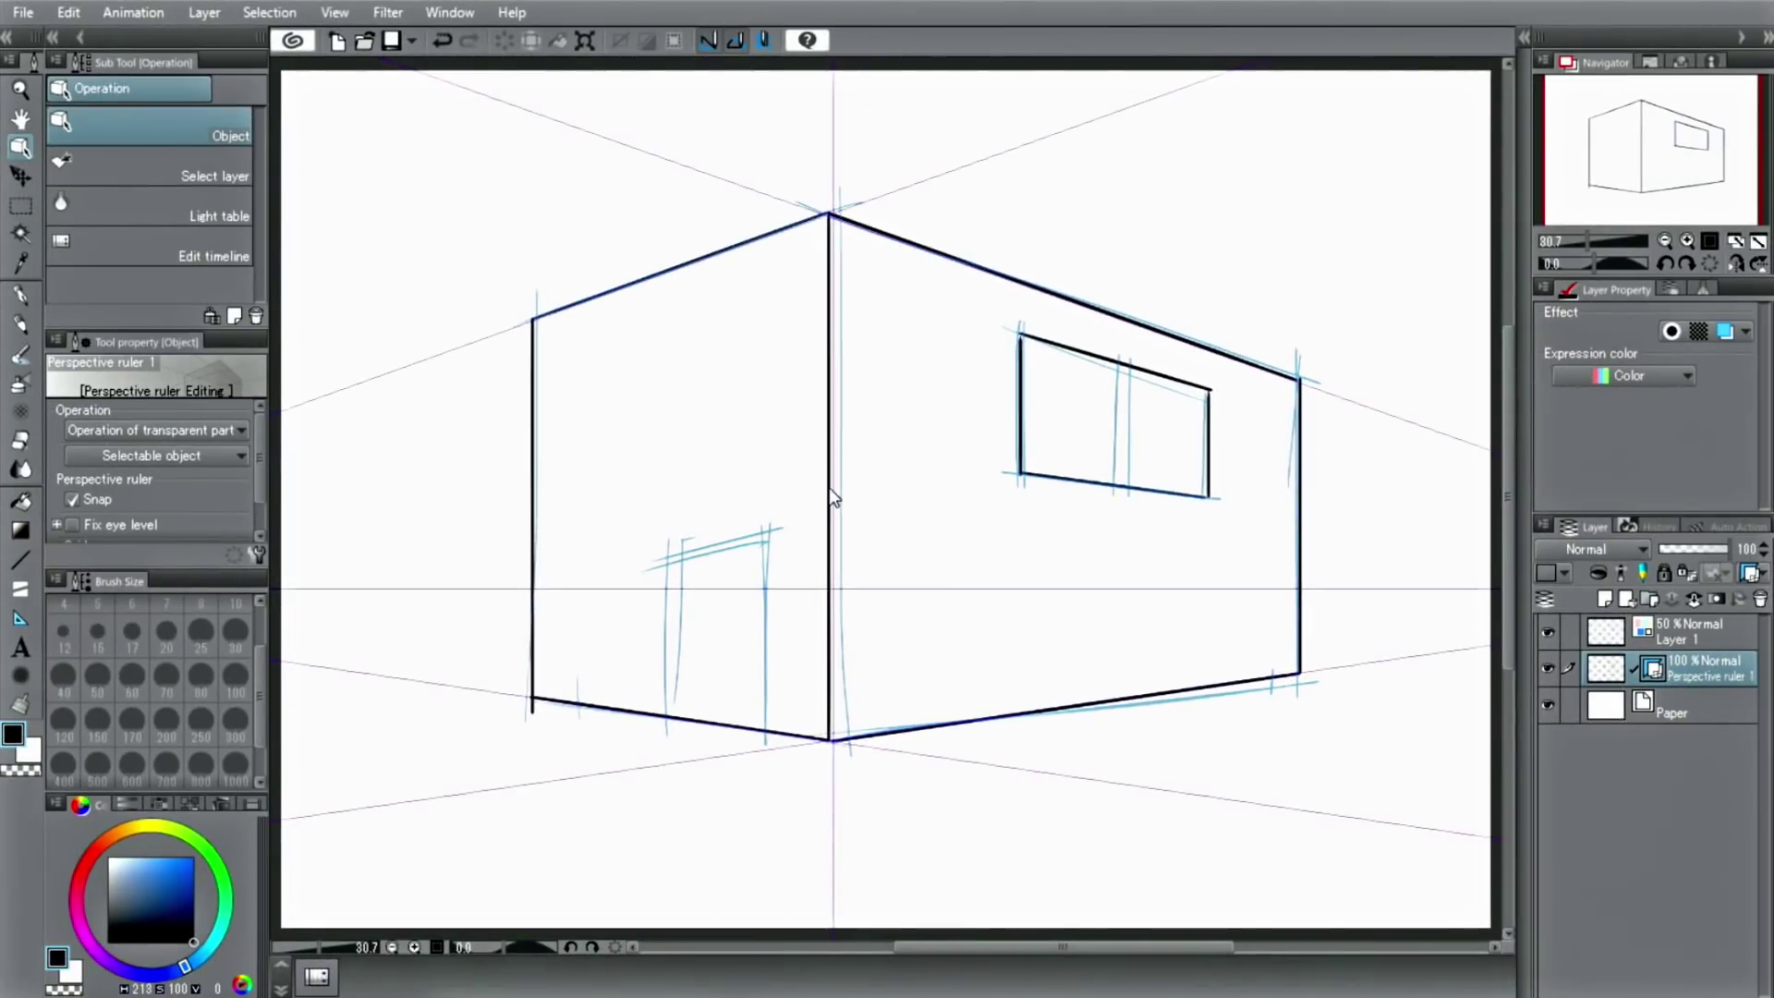
click(1255, 742)
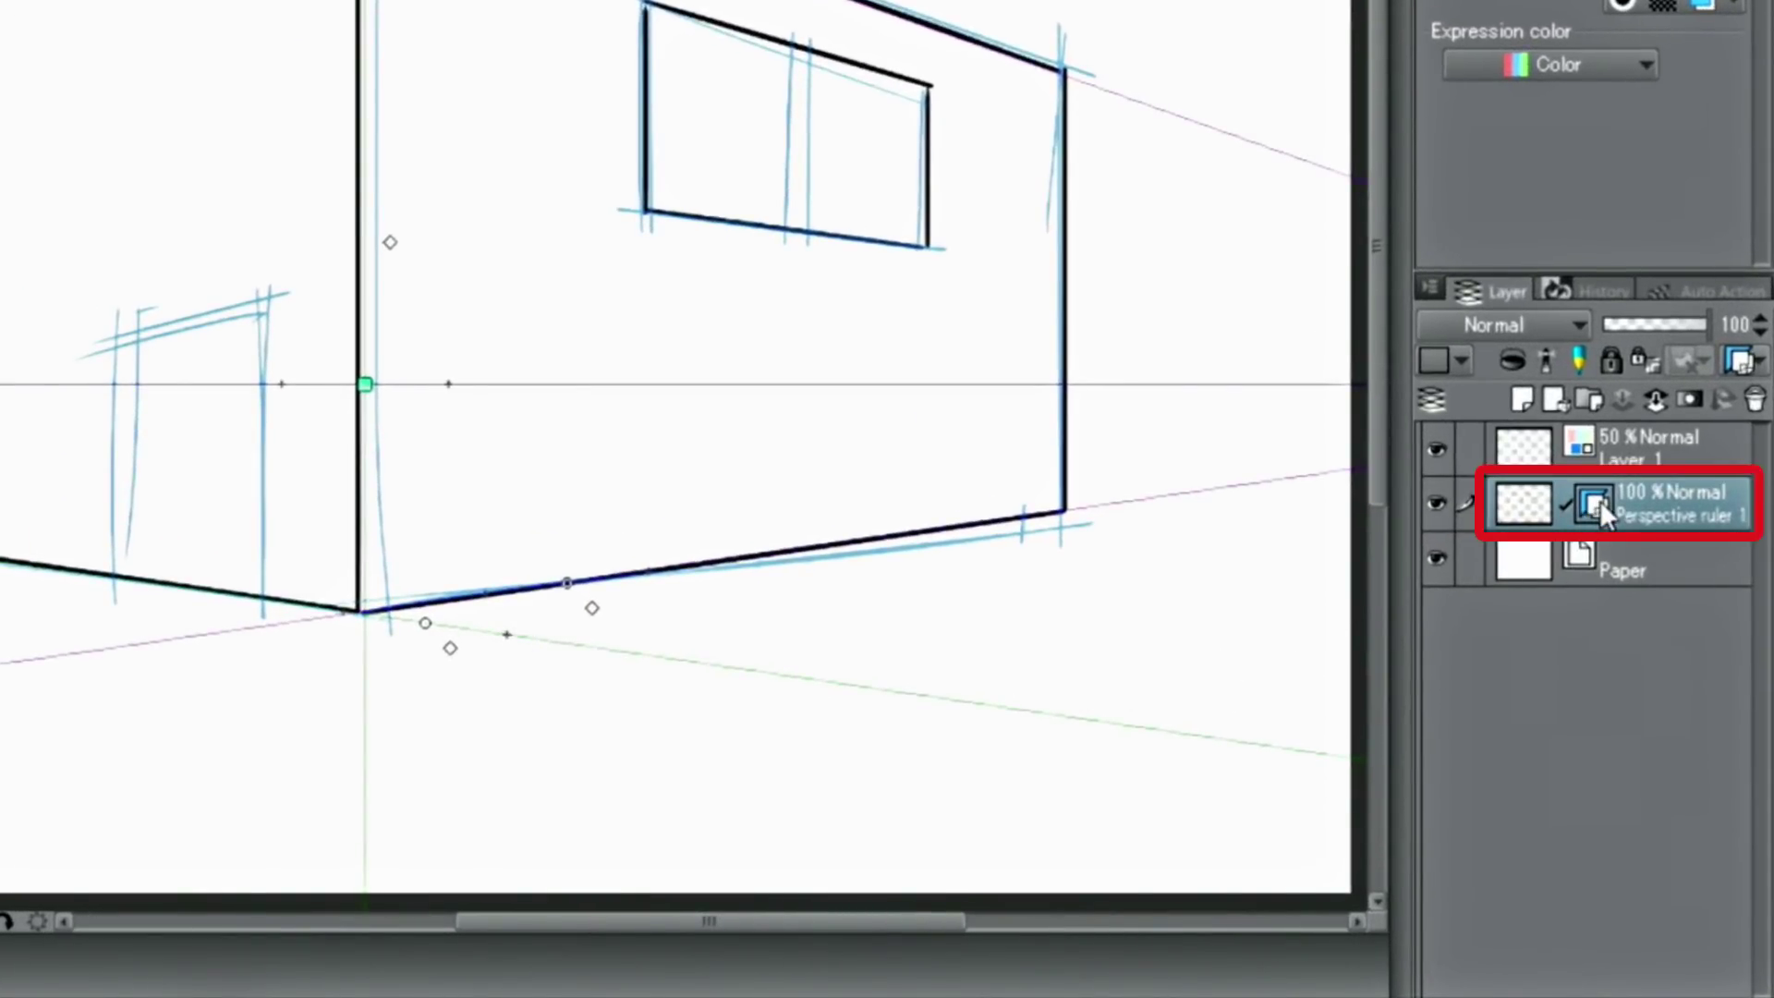
right_click(1599, 500)
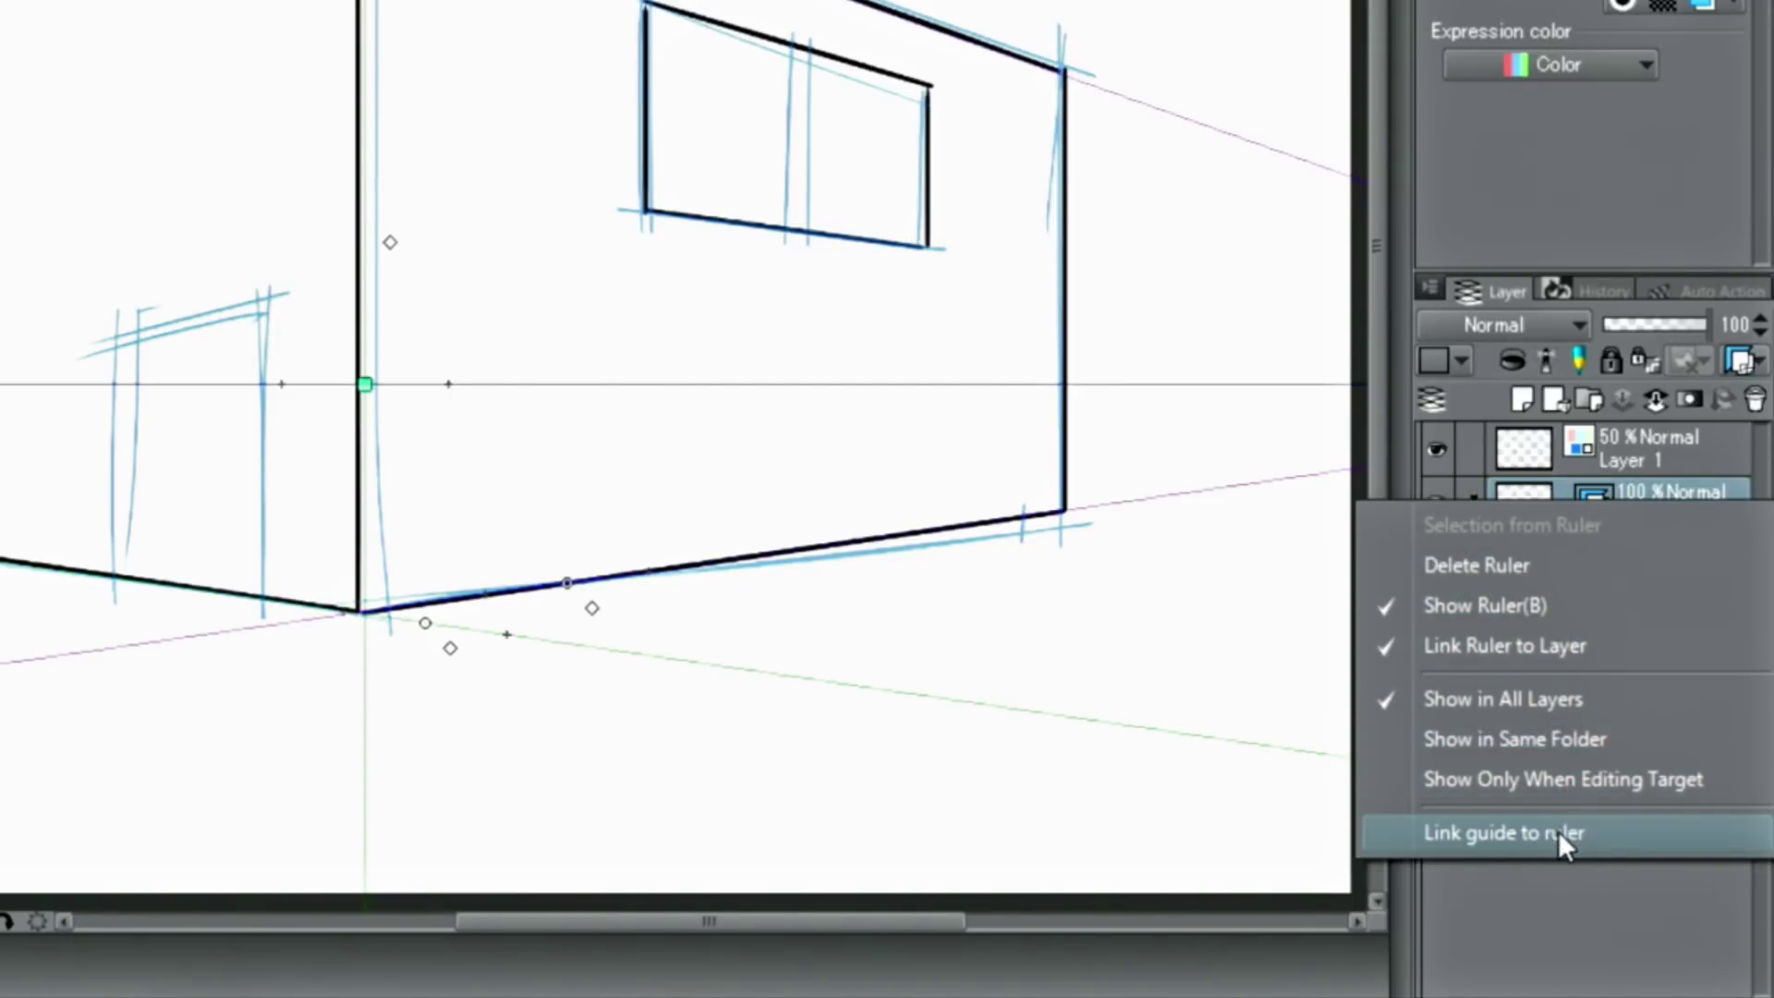
click(1493, 900)
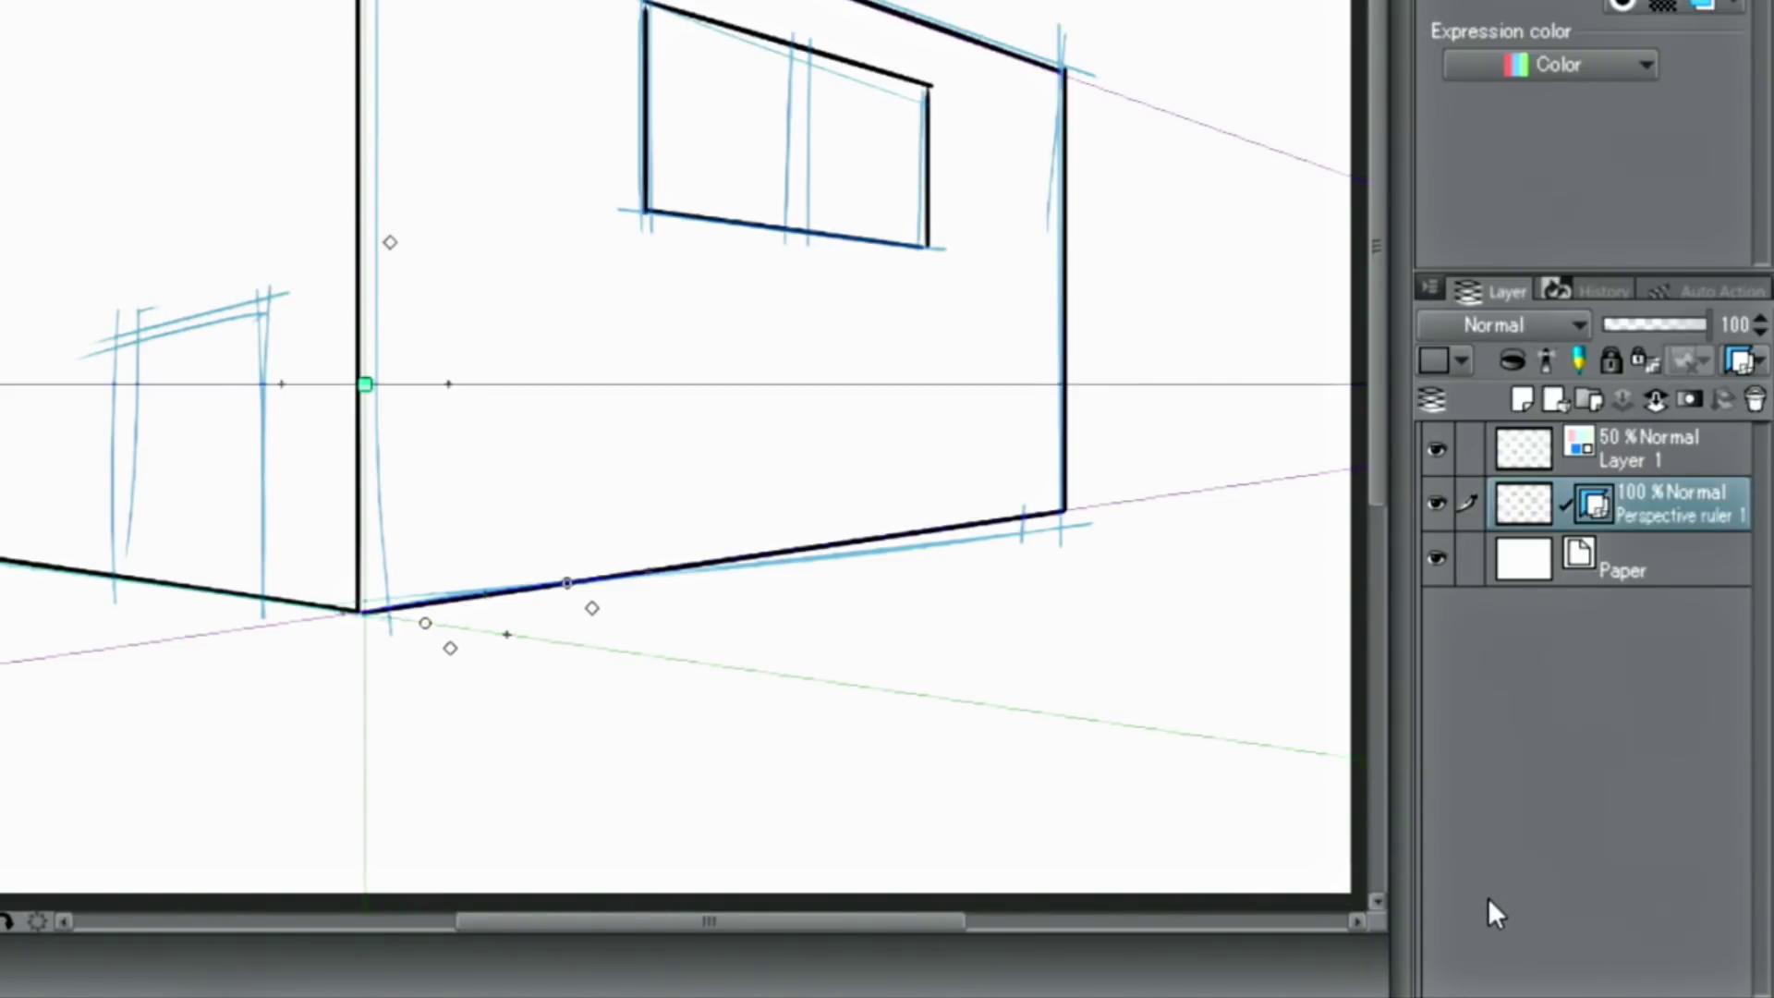
key(p)
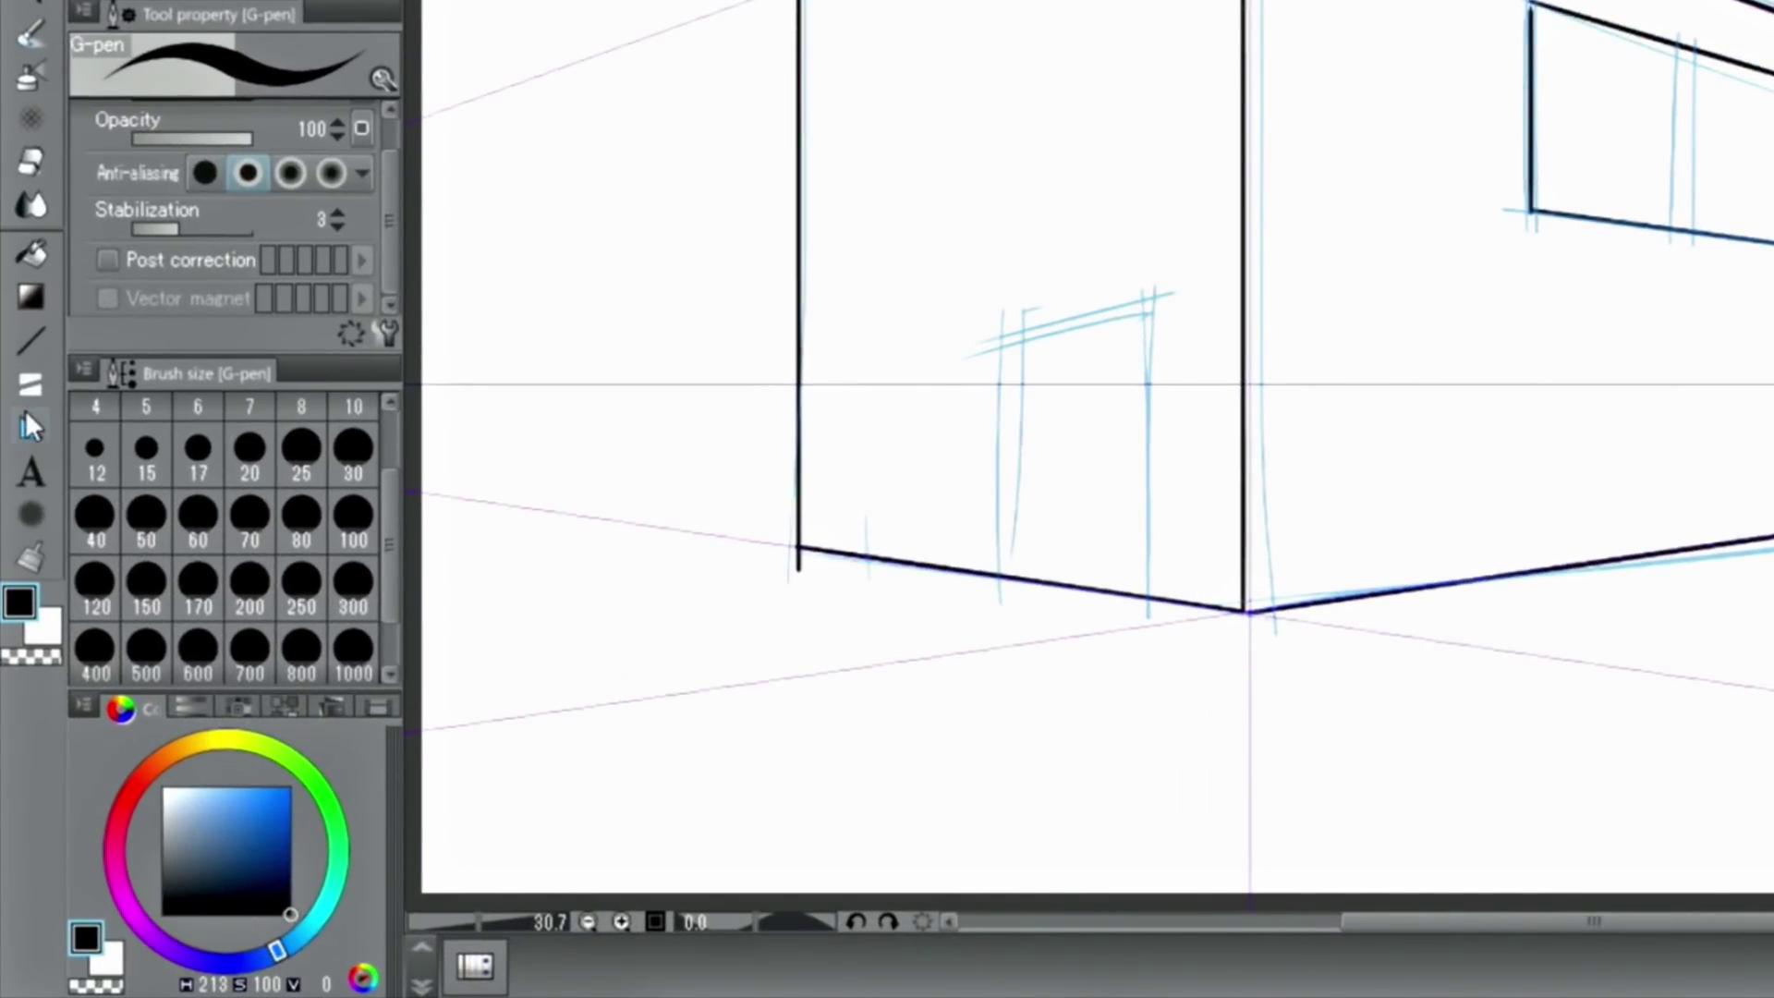
click(27, 423)
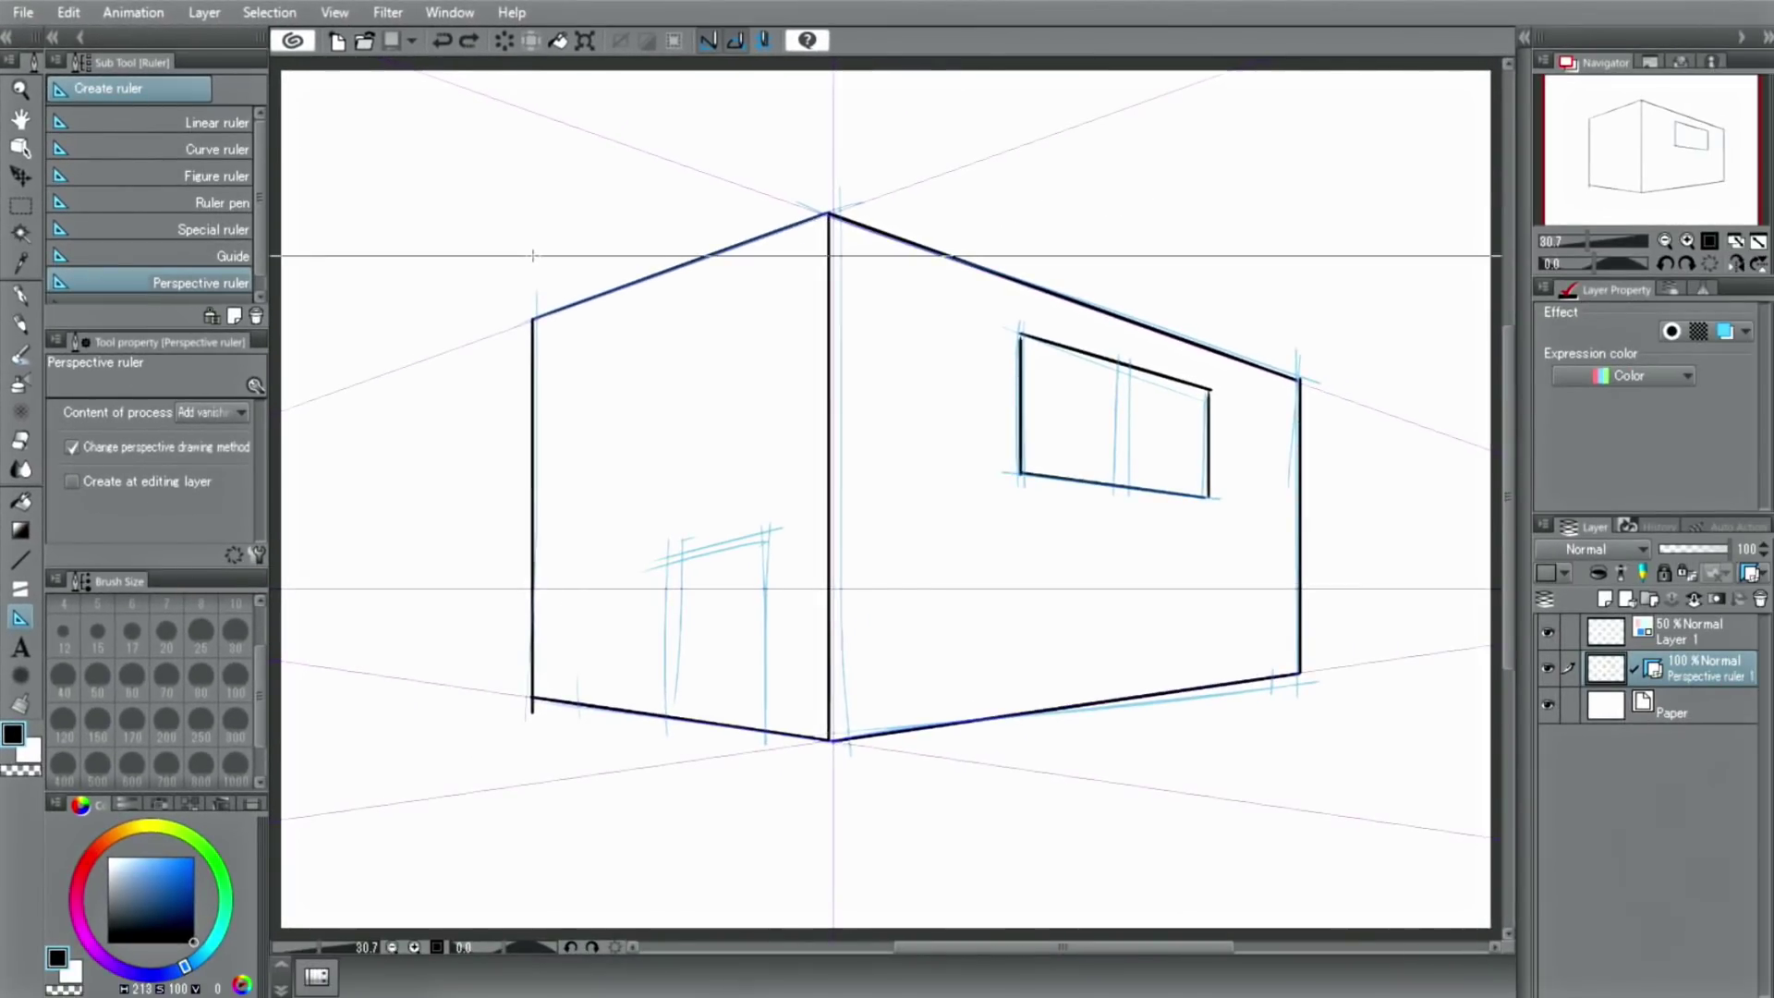
mouse_move(533, 255)
mouse_down()
mouse_move(527, 305)
mouse_move(533, 220)
mouse_up()
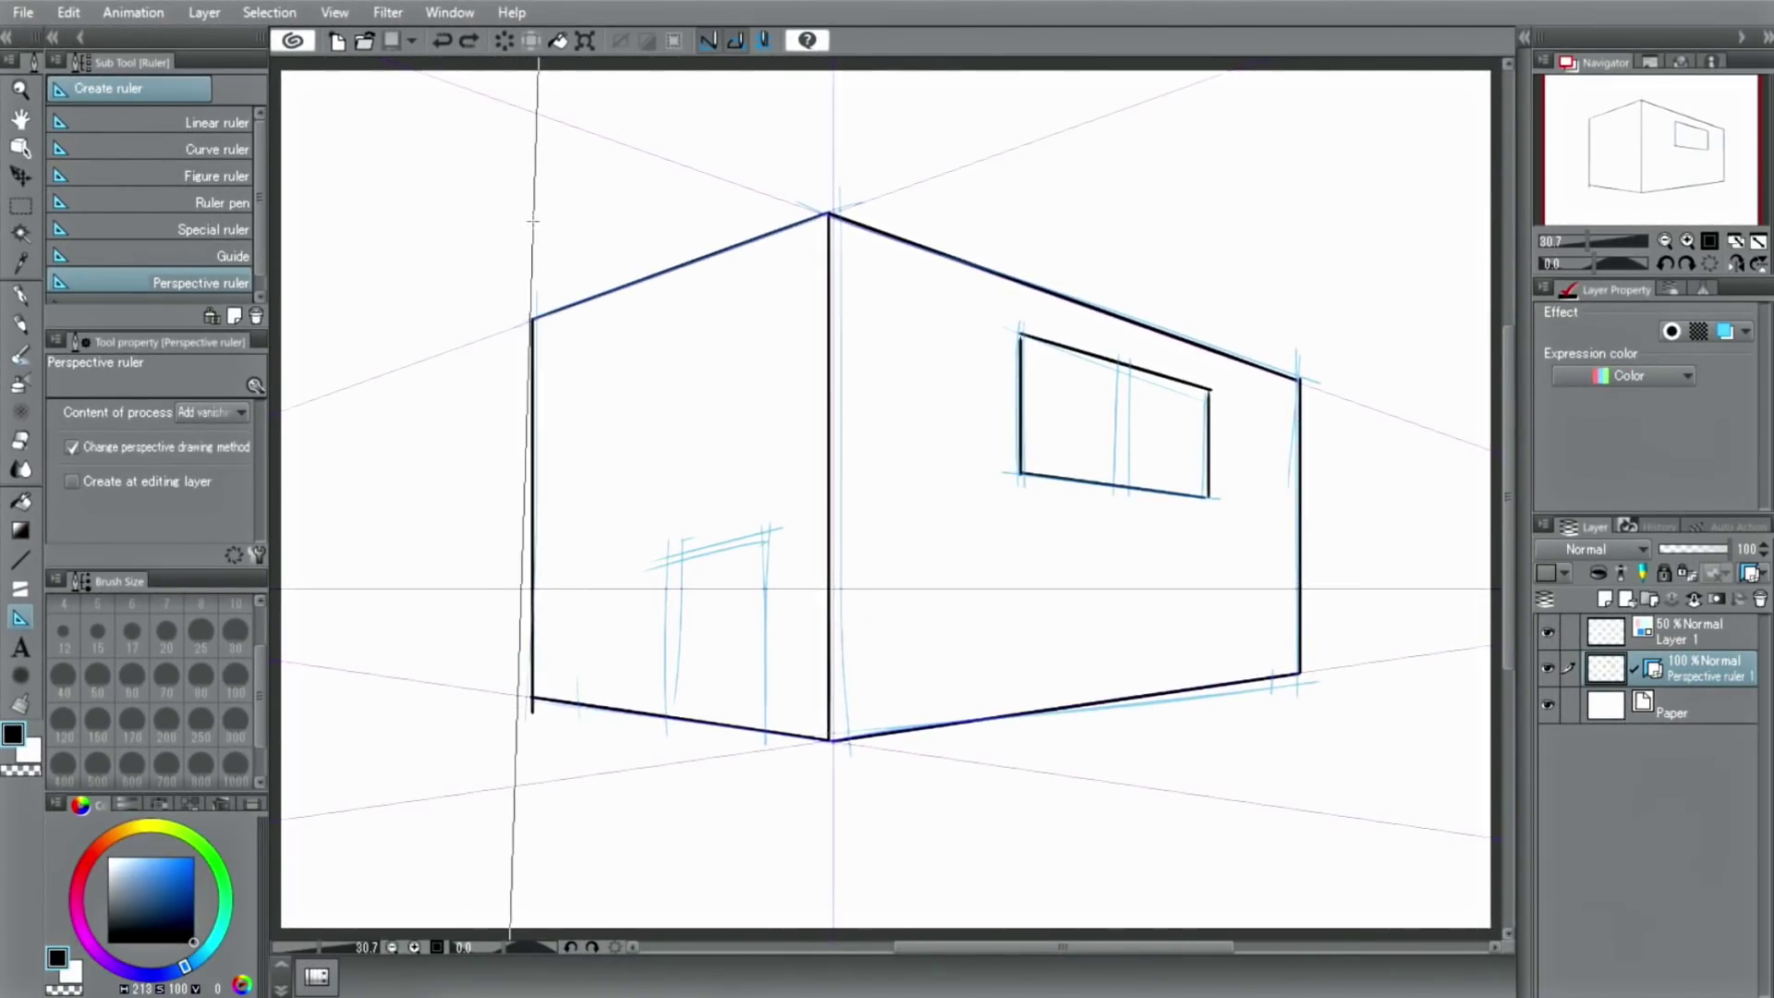
drag(1297, 328, 1288, 295)
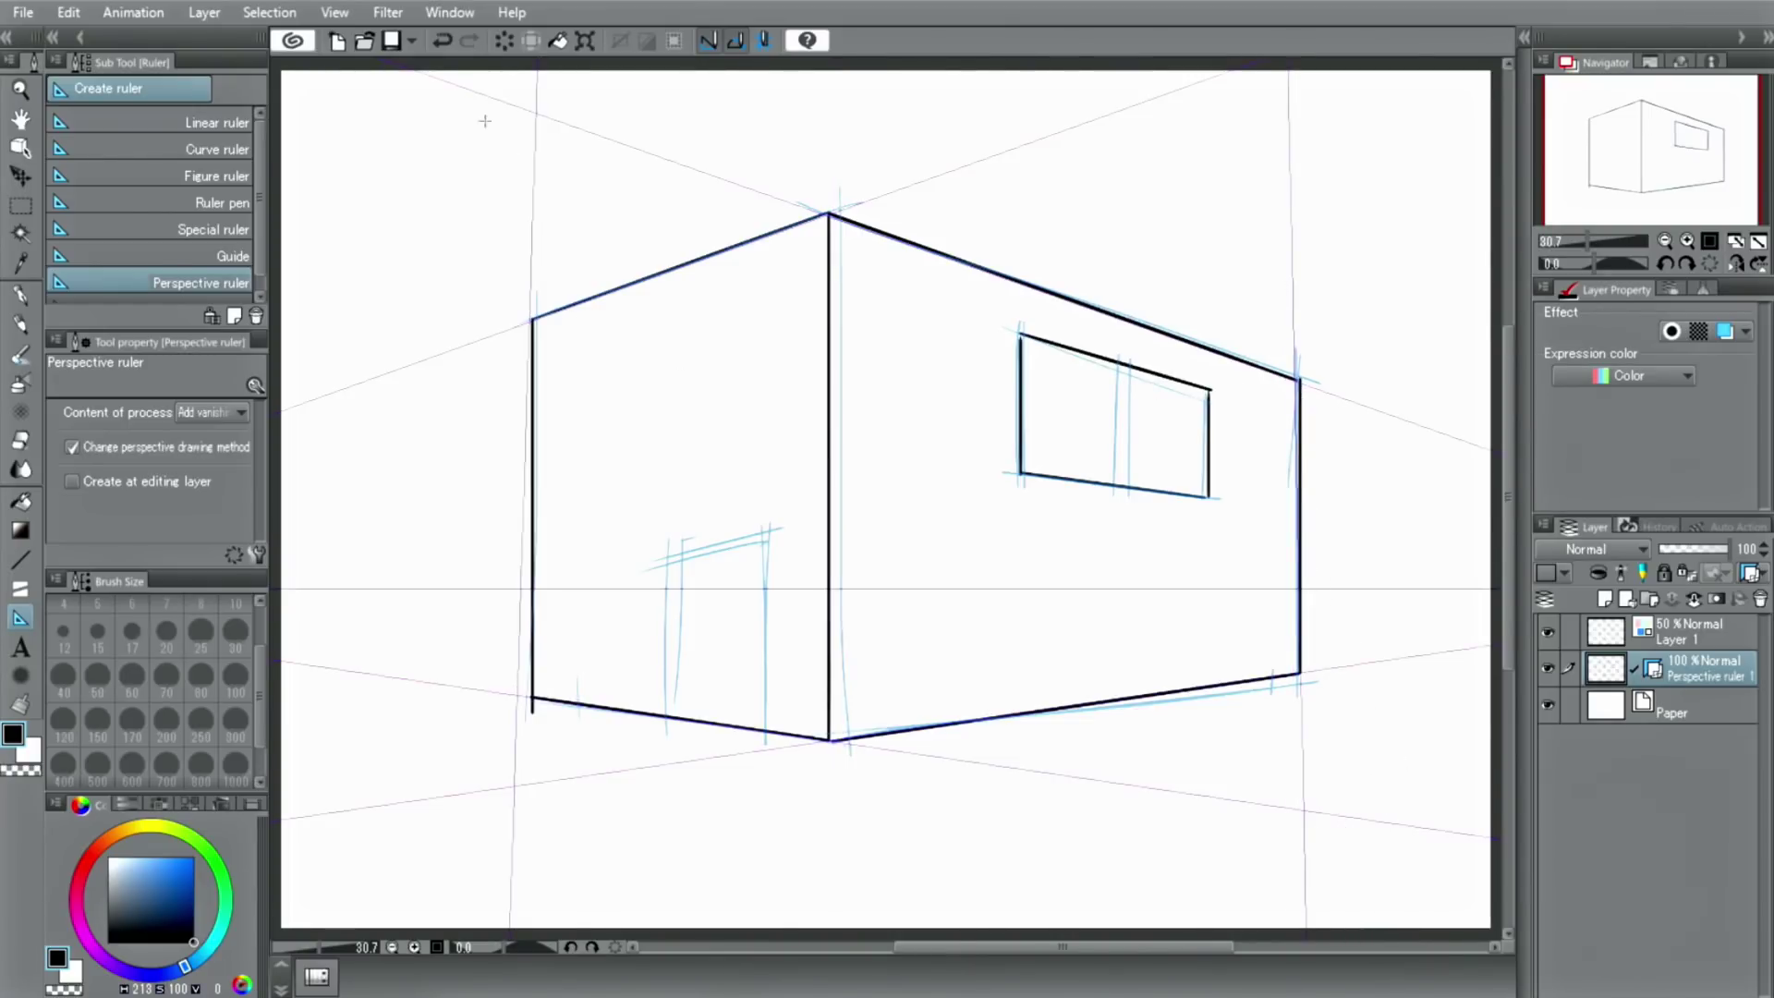
click(443, 41)
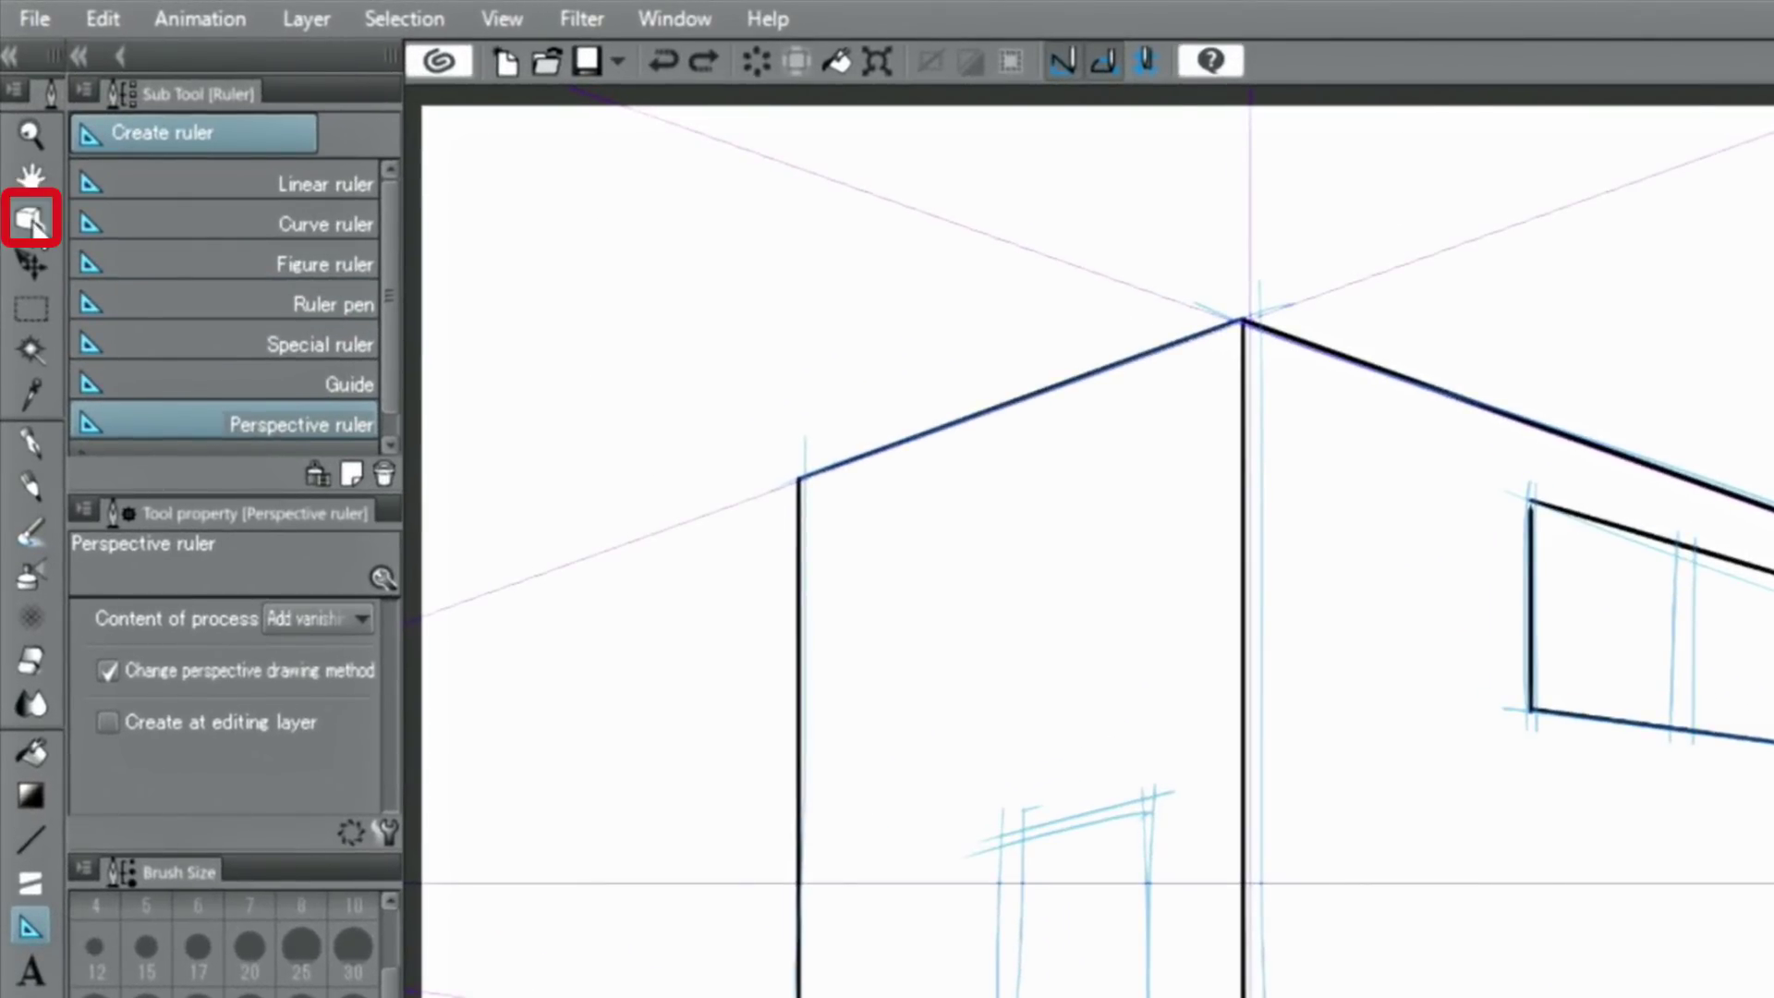
Select the perspective ruler and turn on its XY ground-plane grid.
click(27, 219)
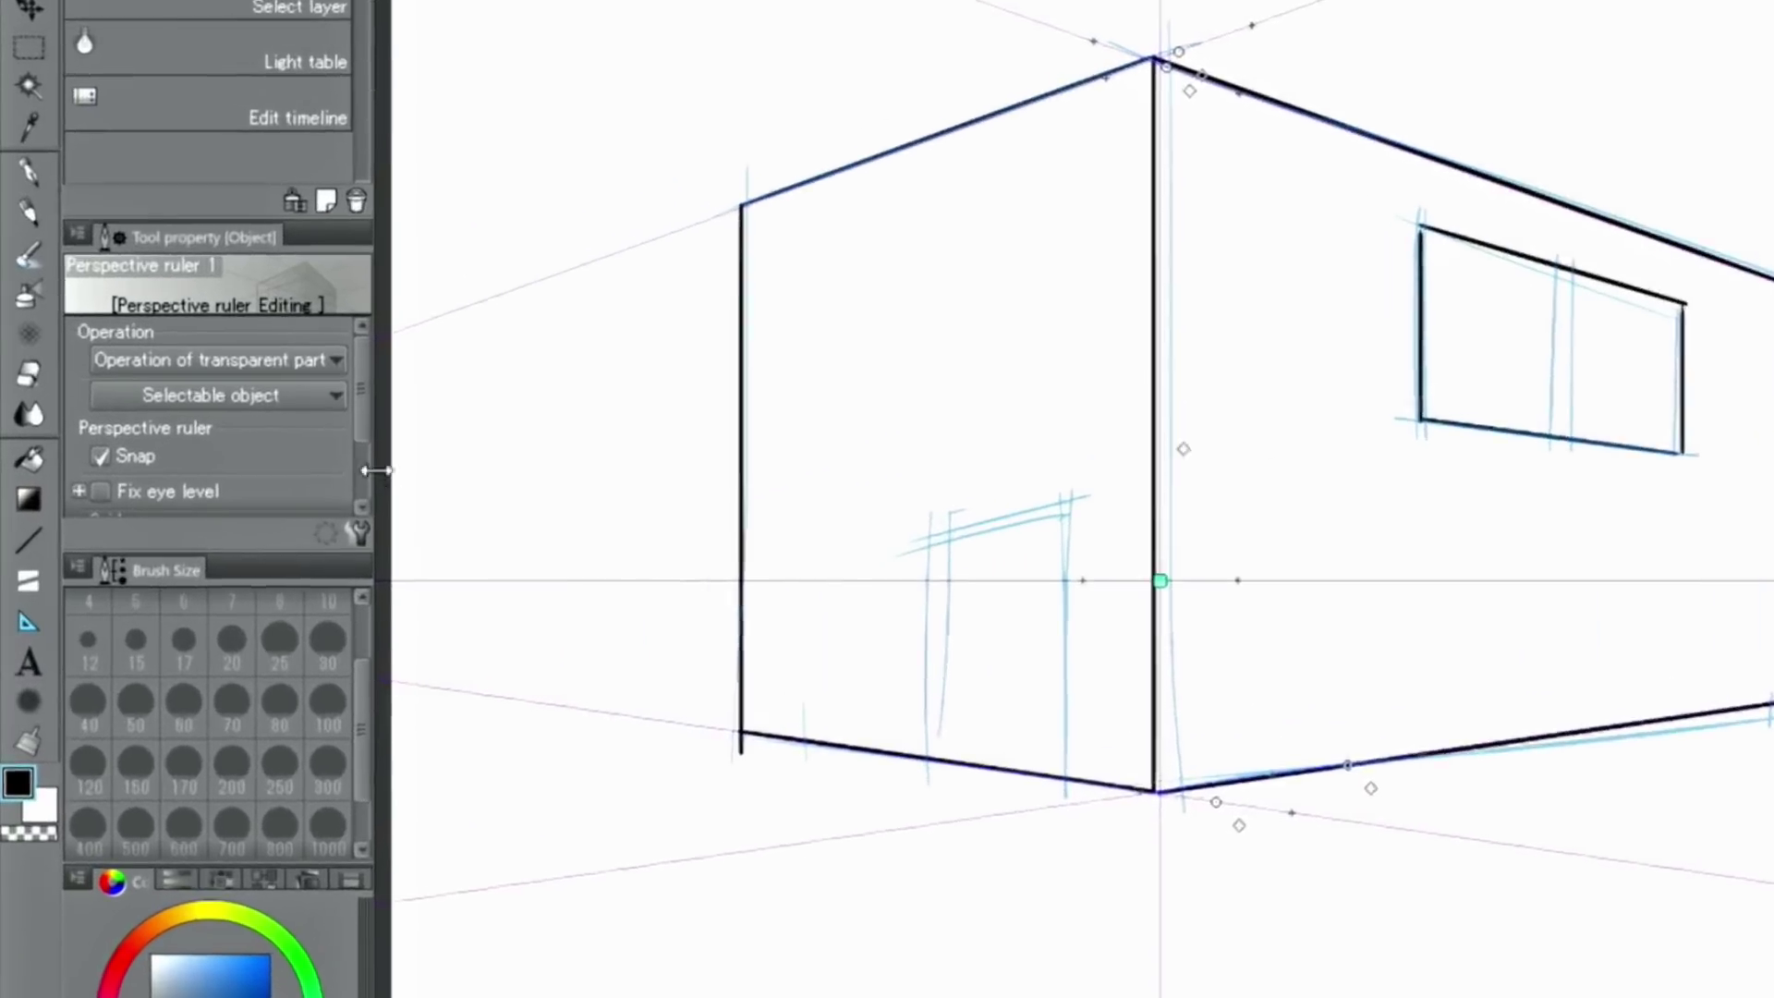
scroll(255, 458, down, 2)
drag(386, 406, 389, 453)
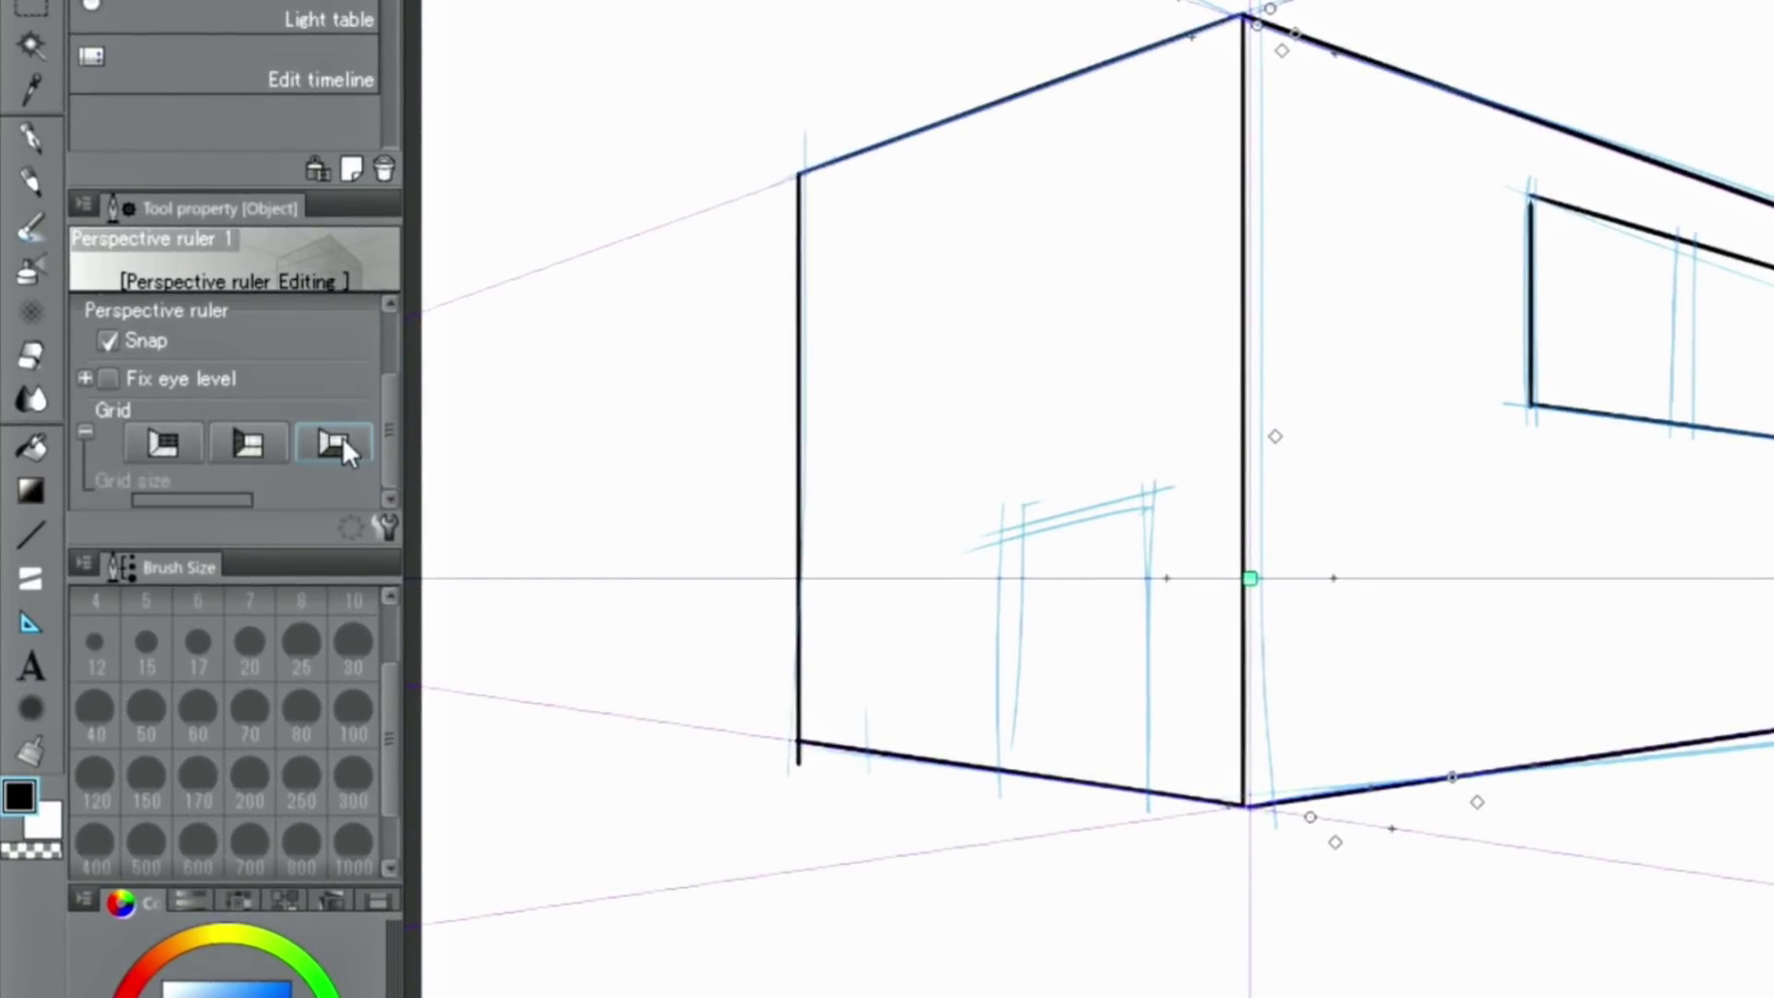
click(338, 445)
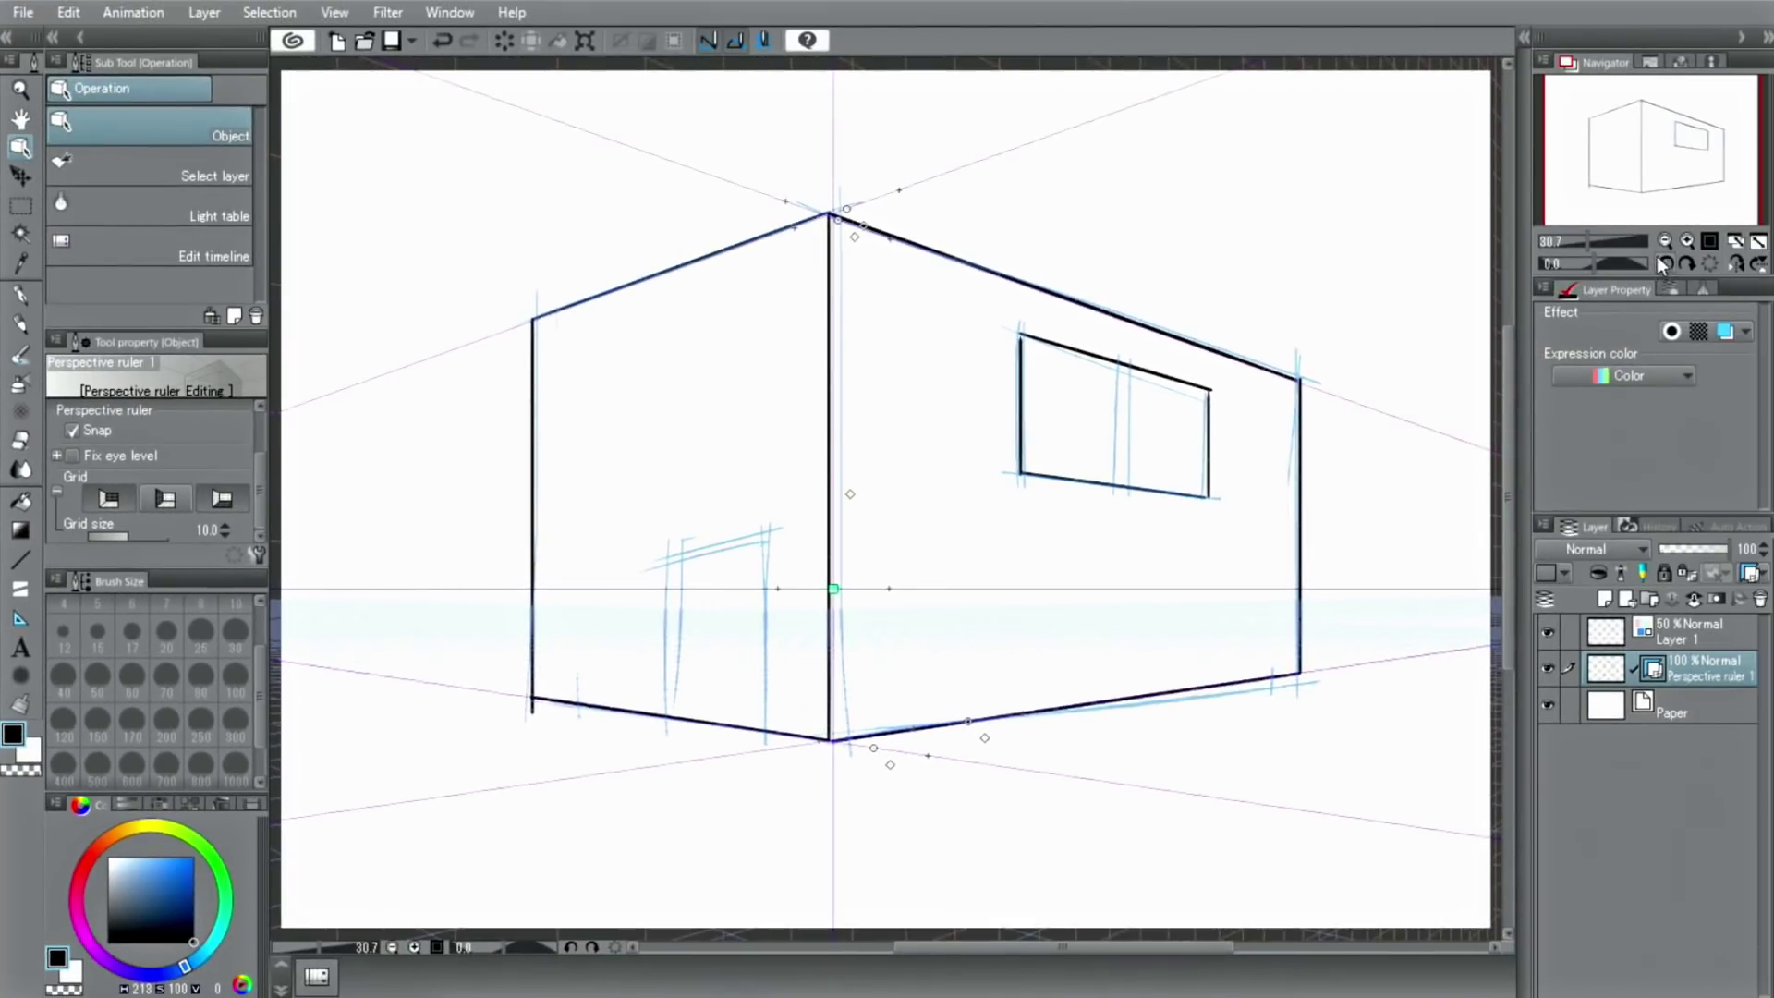
Reduce the perspective grid size from 10.0 to 5.0 and fit the canvas to the window.
click(1665, 241)
click(1665, 241)
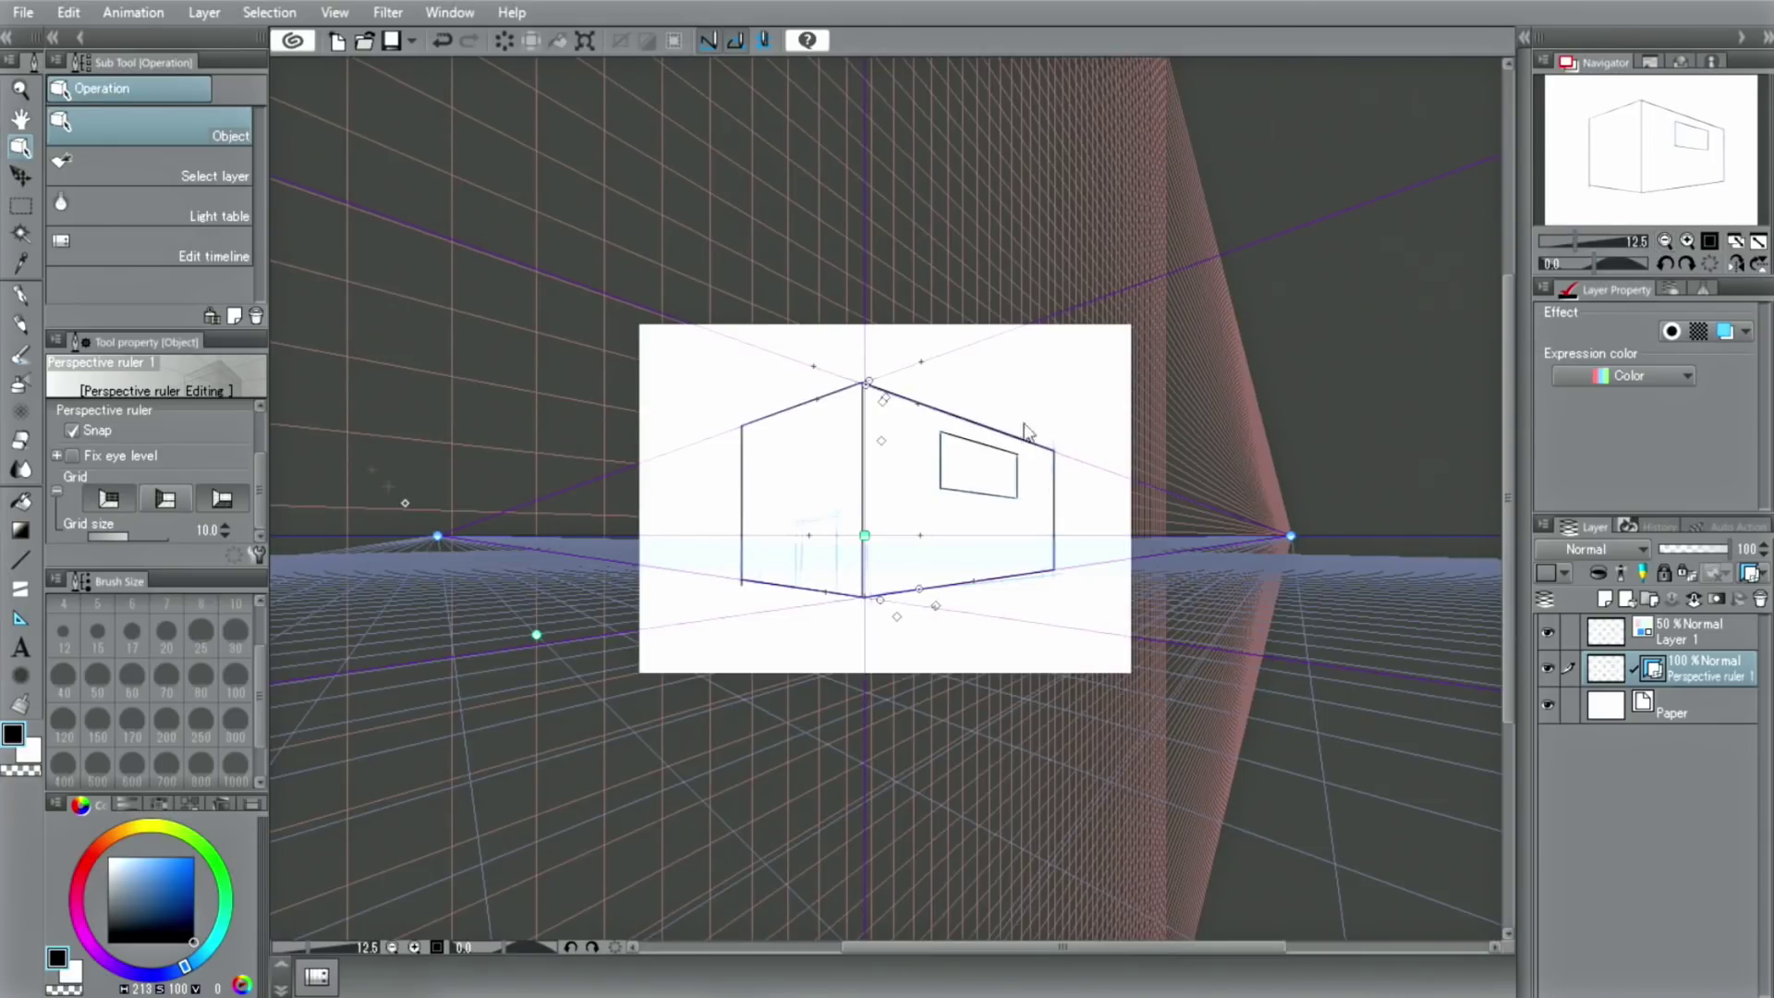
drag(119, 532, 124, 542)
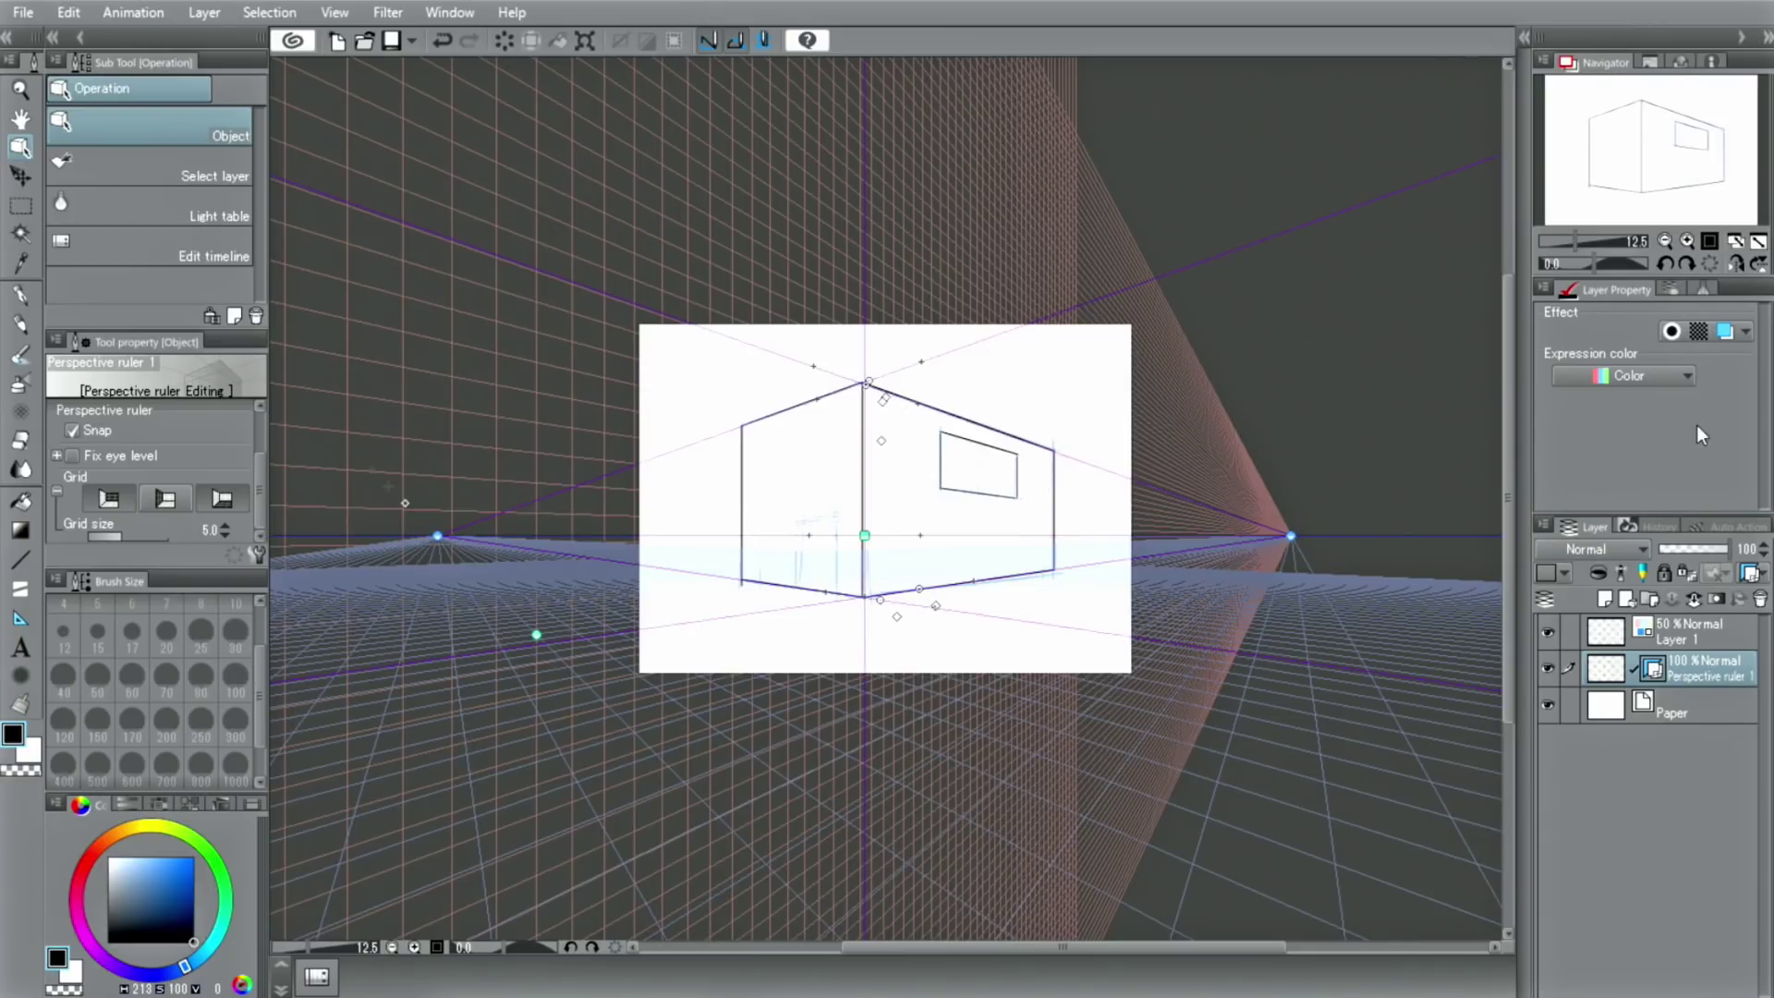
click(1761, 242)
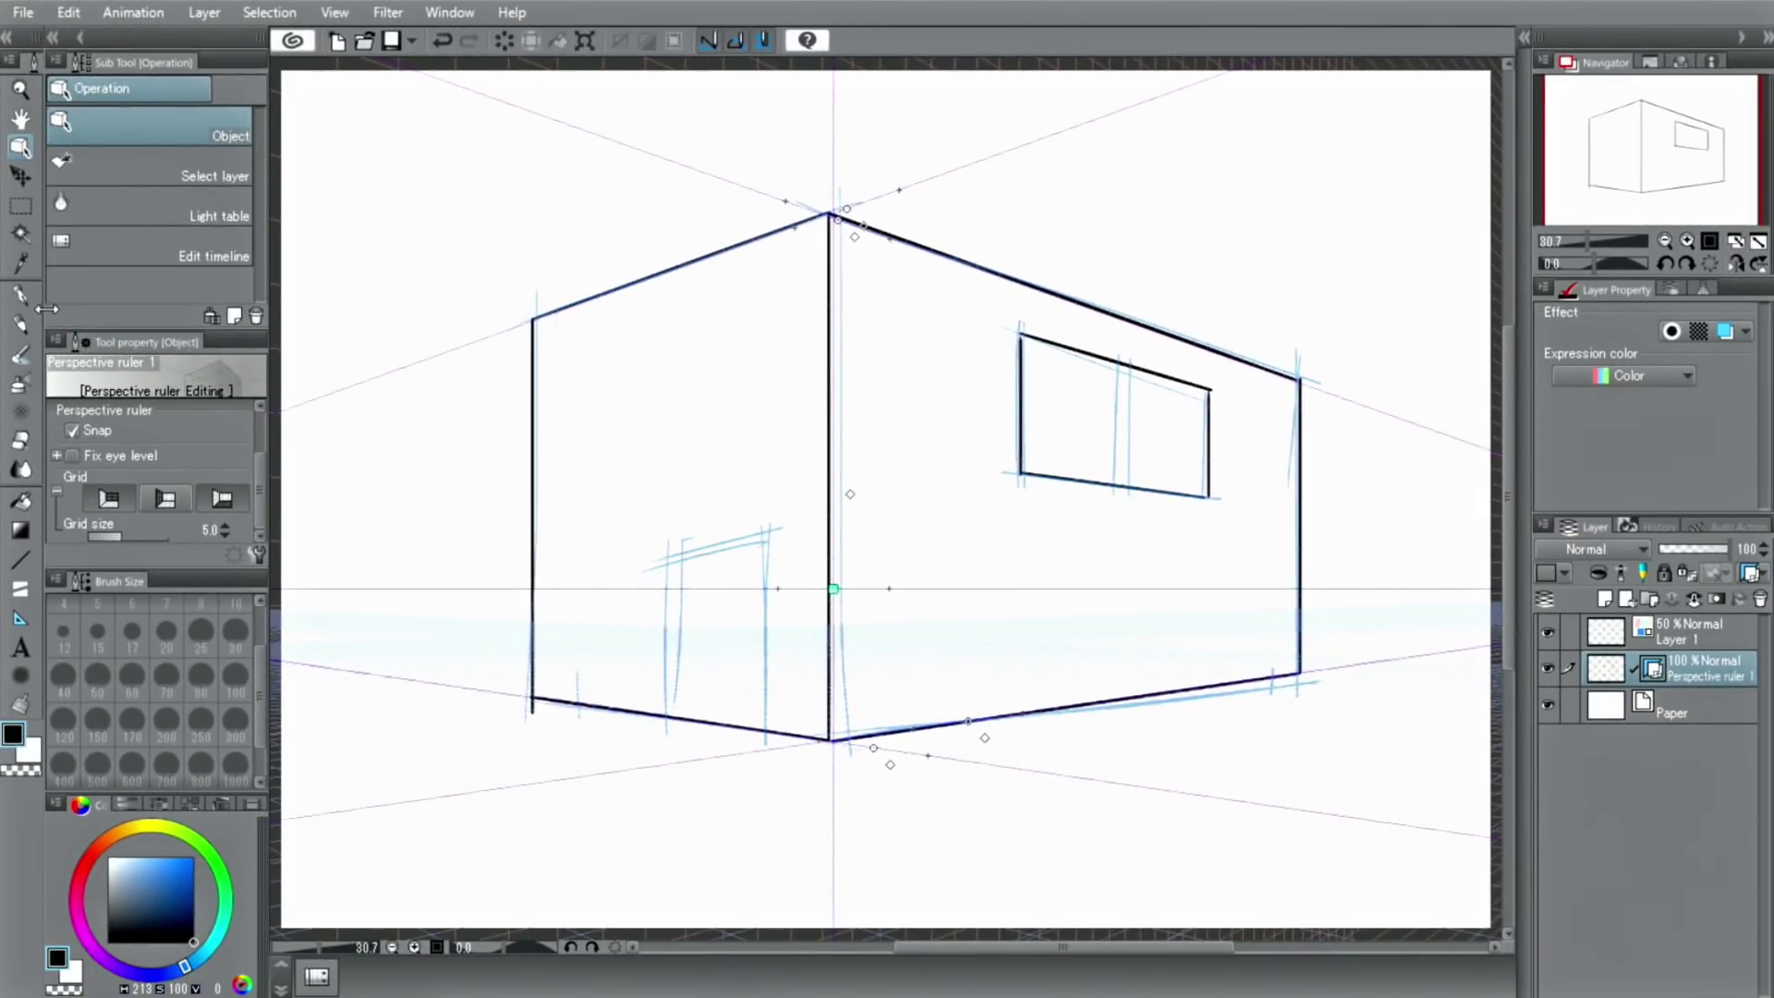
click(18, 305)
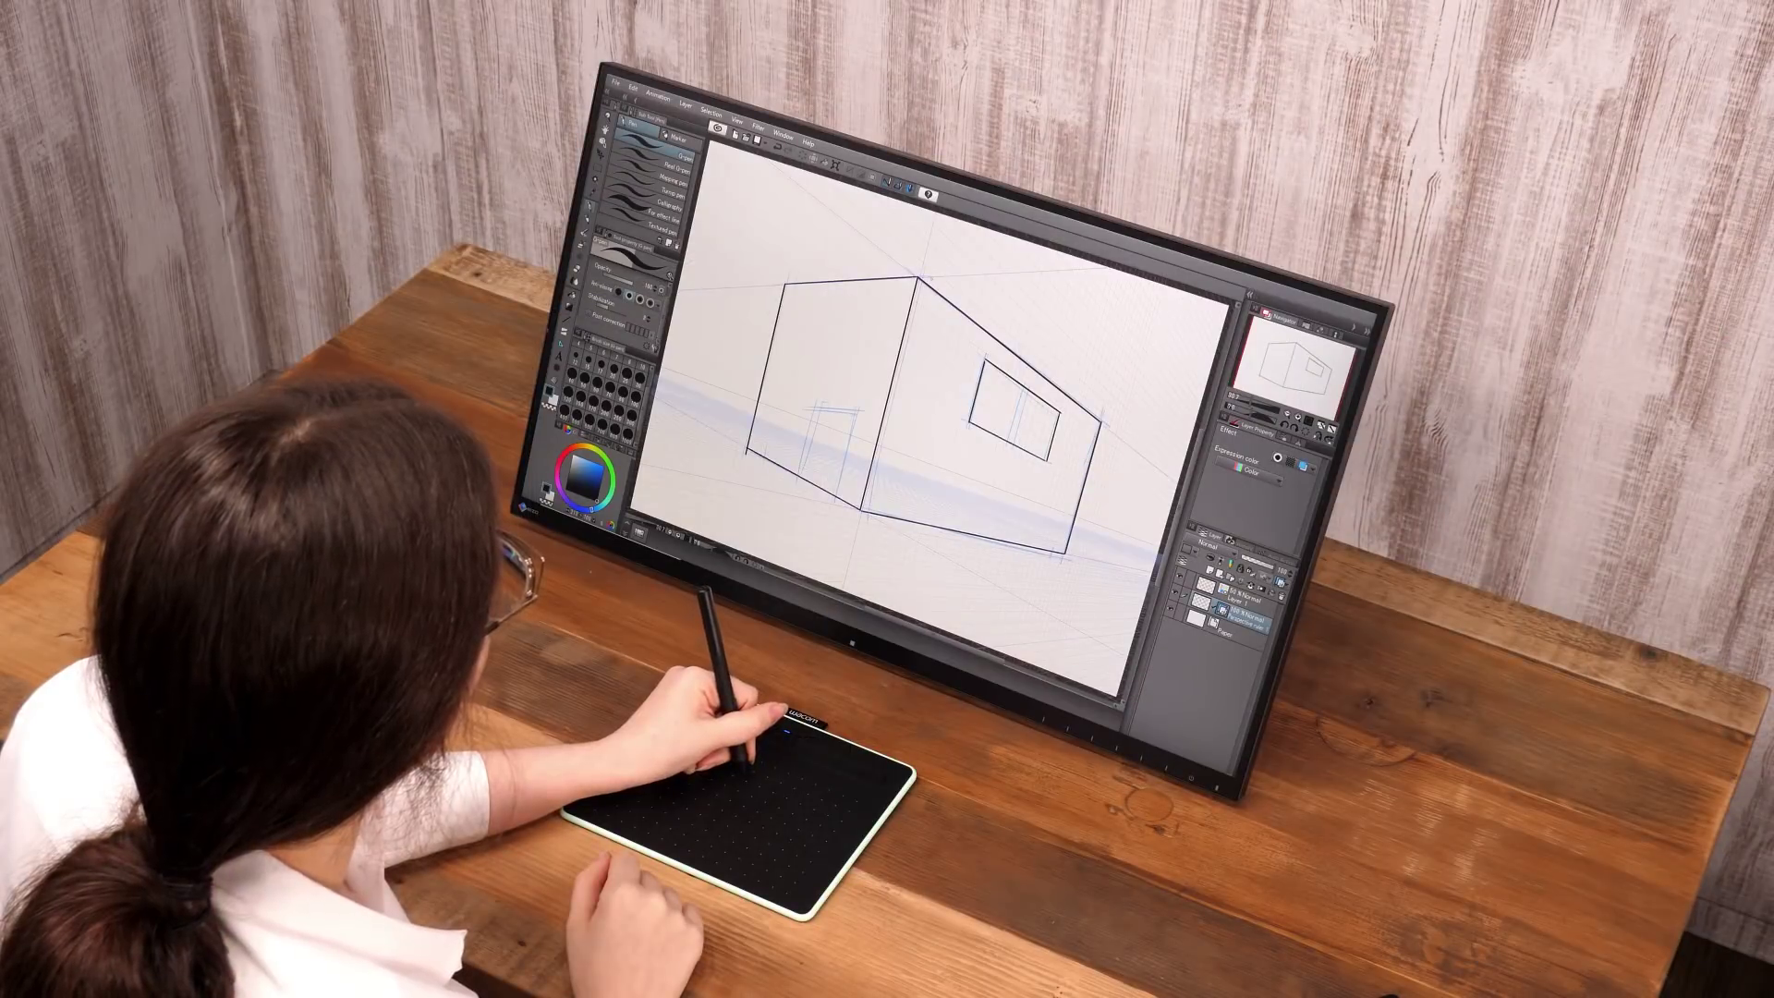
Draw four perspective-snapped vertical lines on the right face beside the front corner.
drag(922, 281, 869, 510)
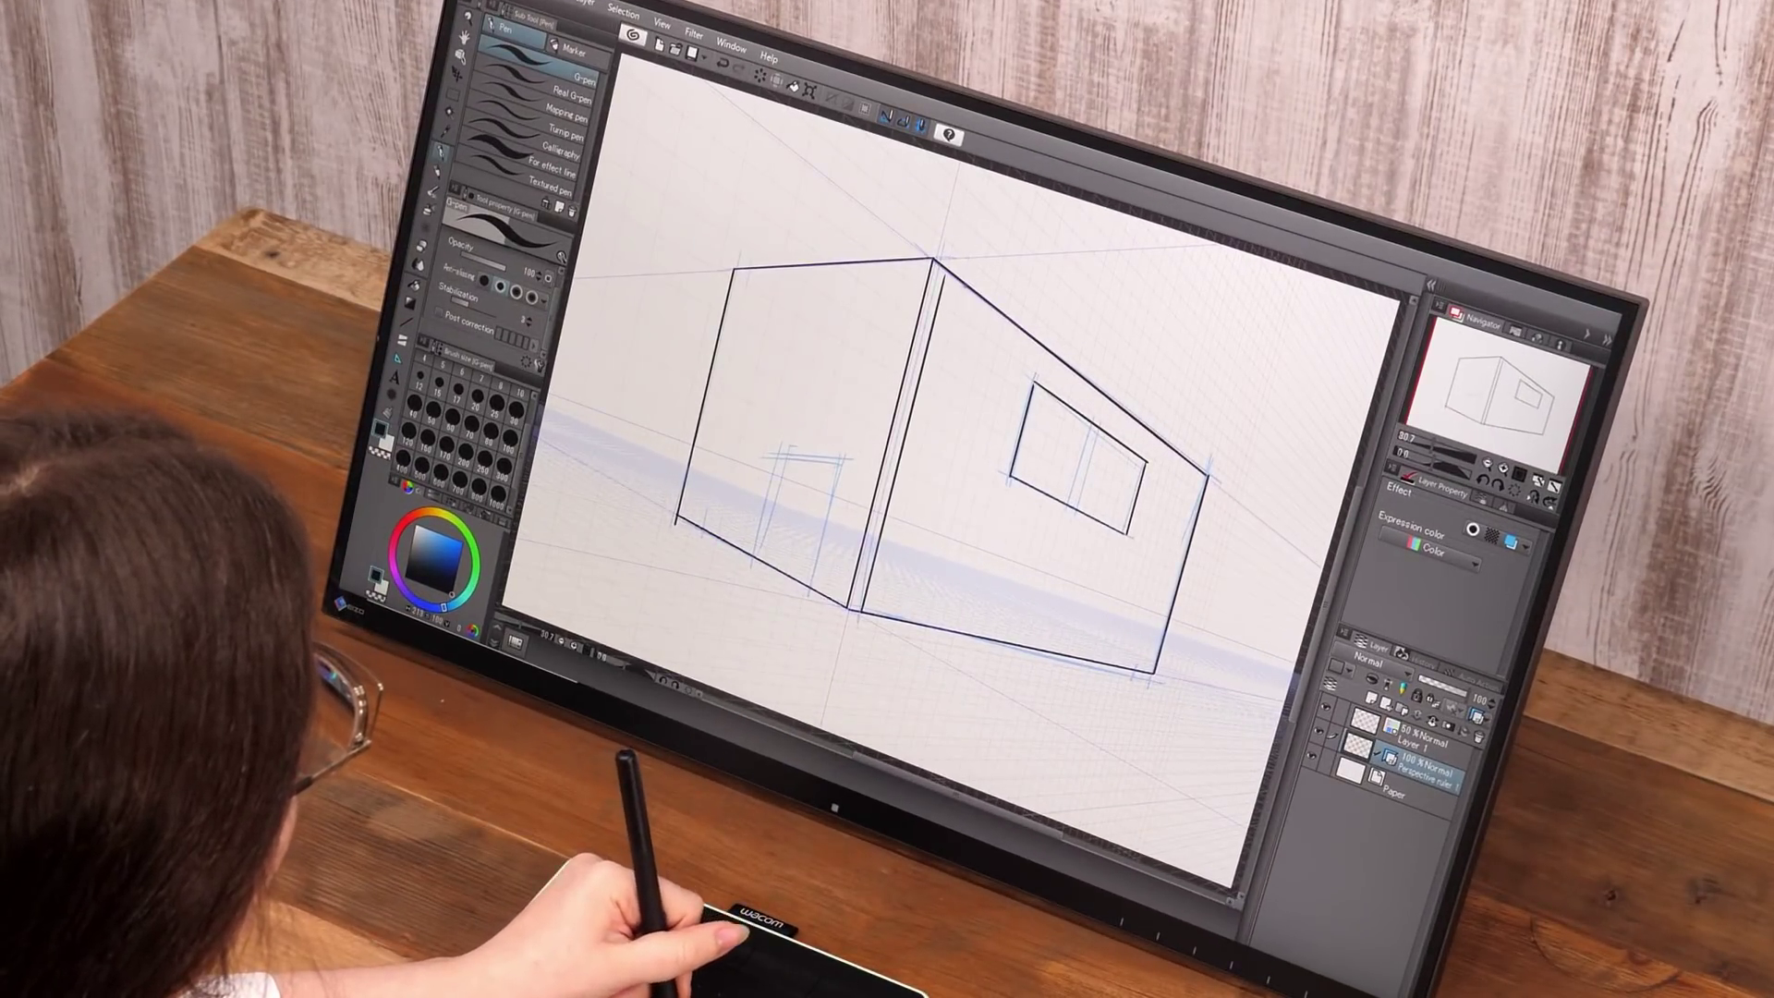
drag(936, 293, 878, 614)
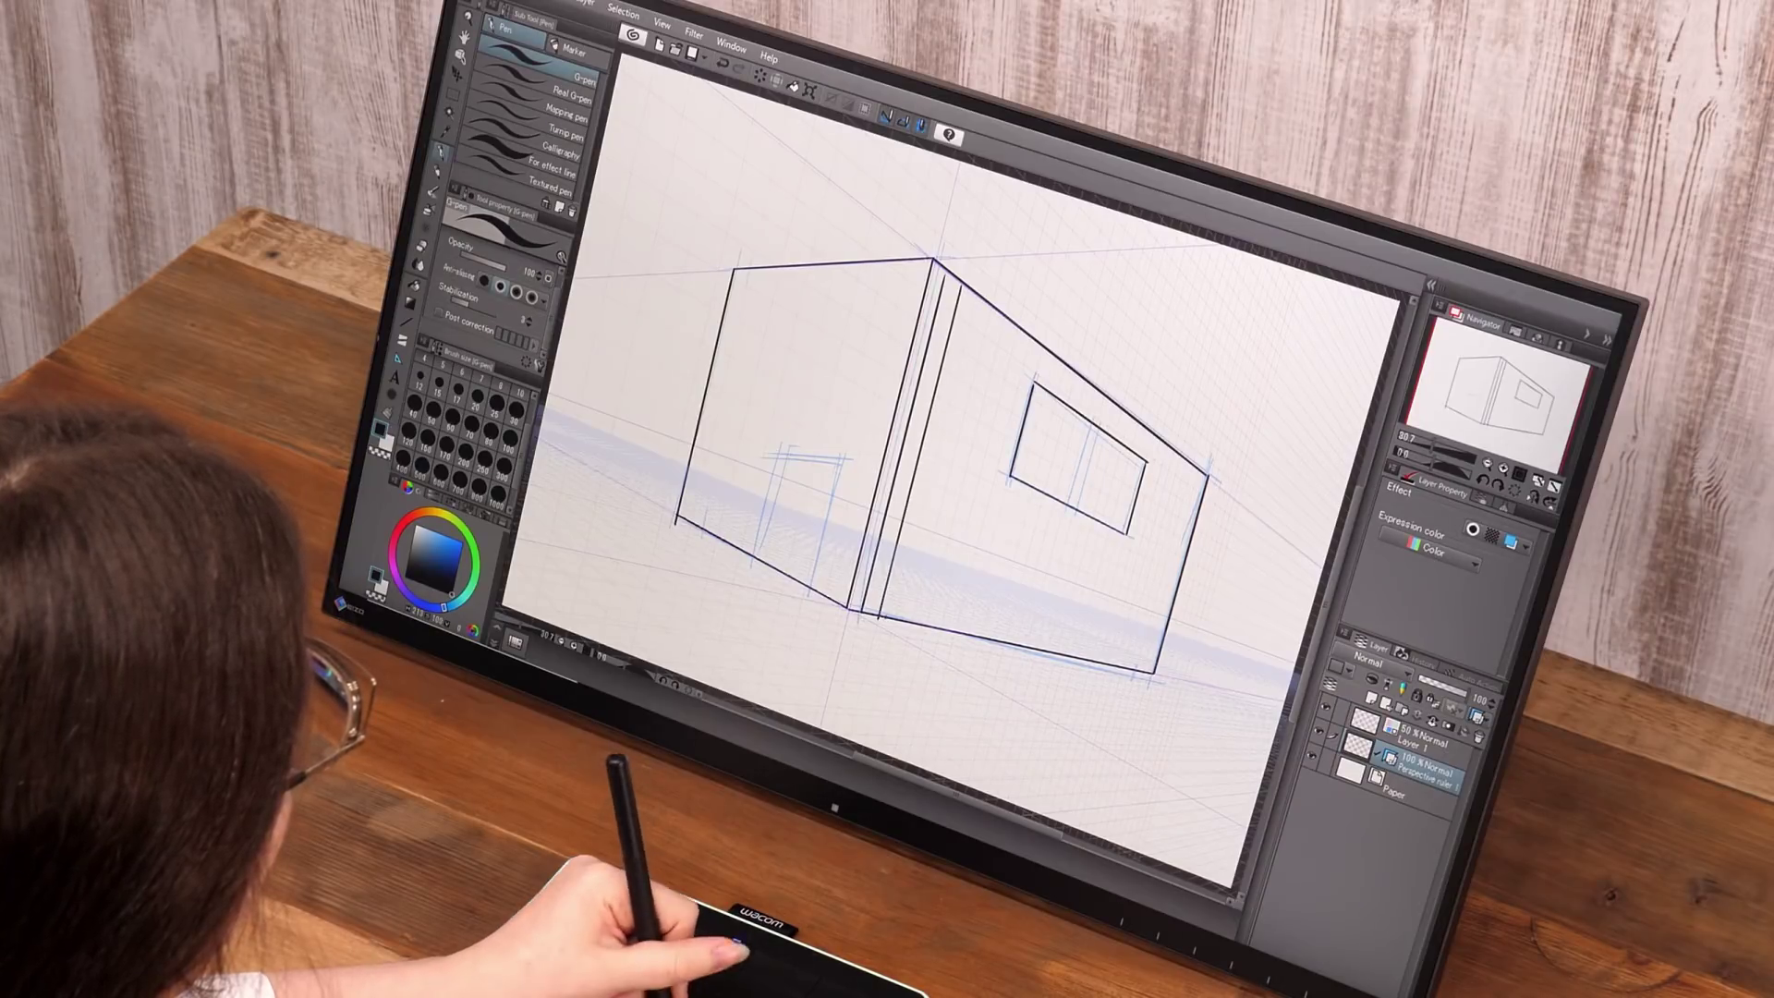
drag(975, 297, 894, 621)
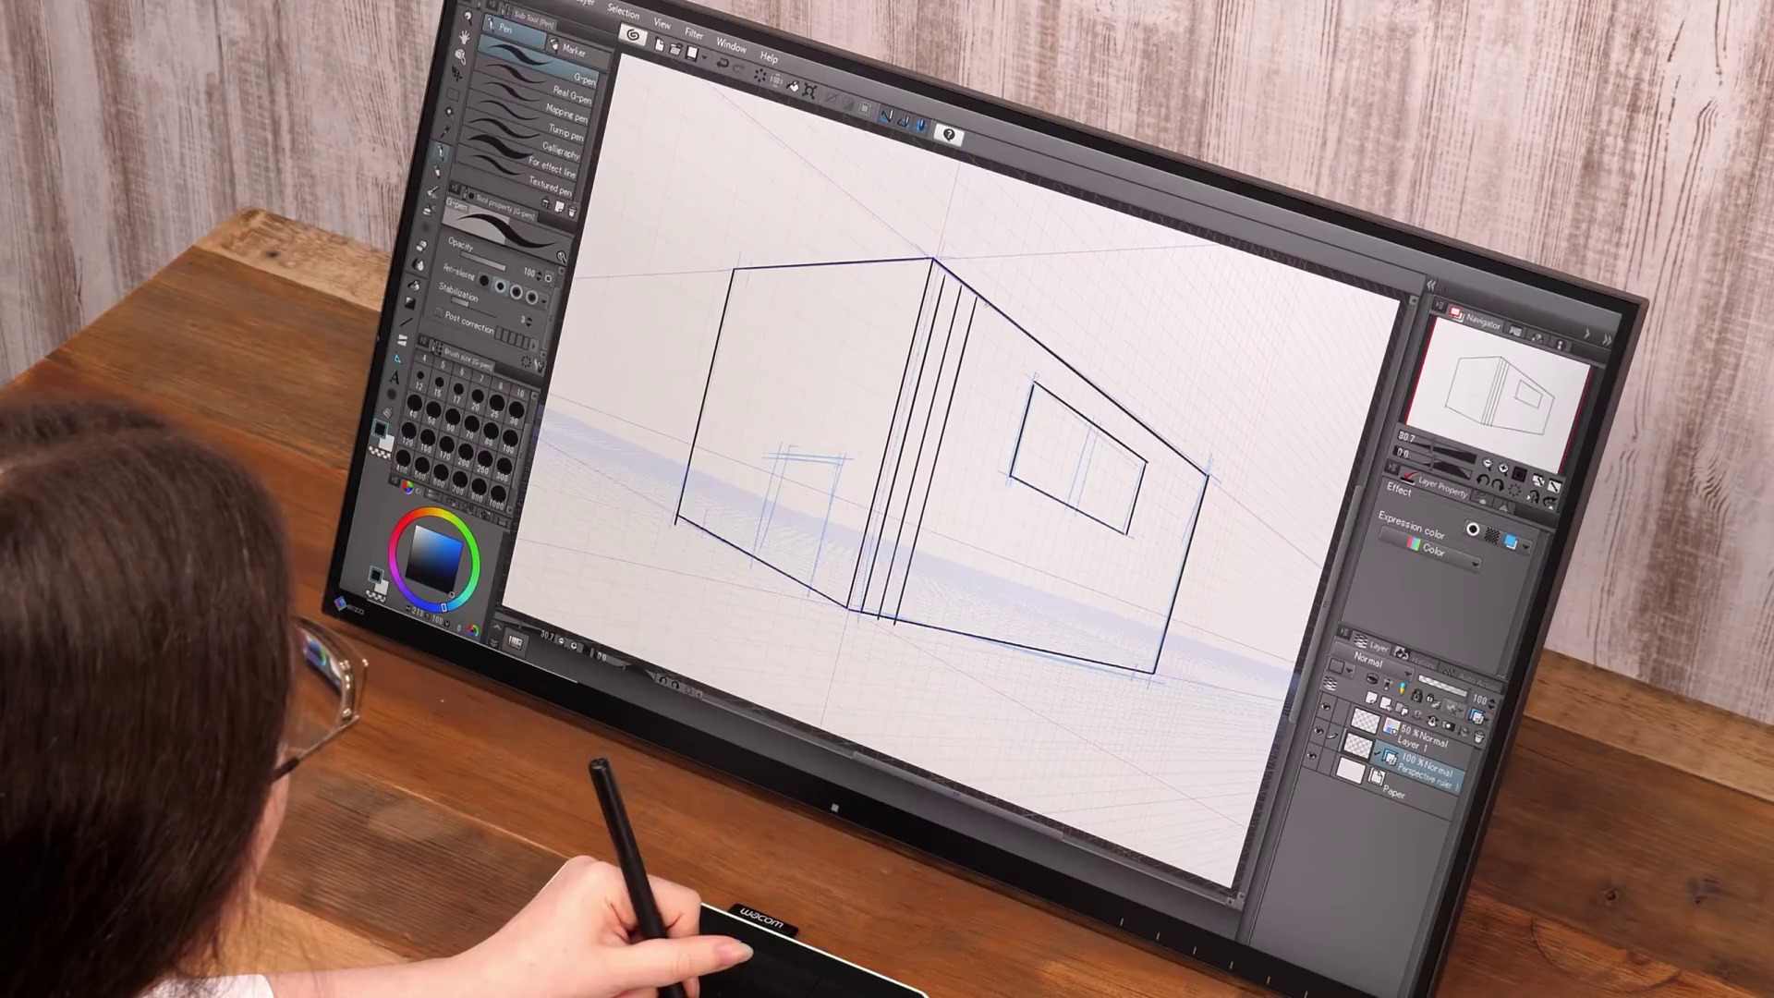
drag(991, 312, 914, 624)
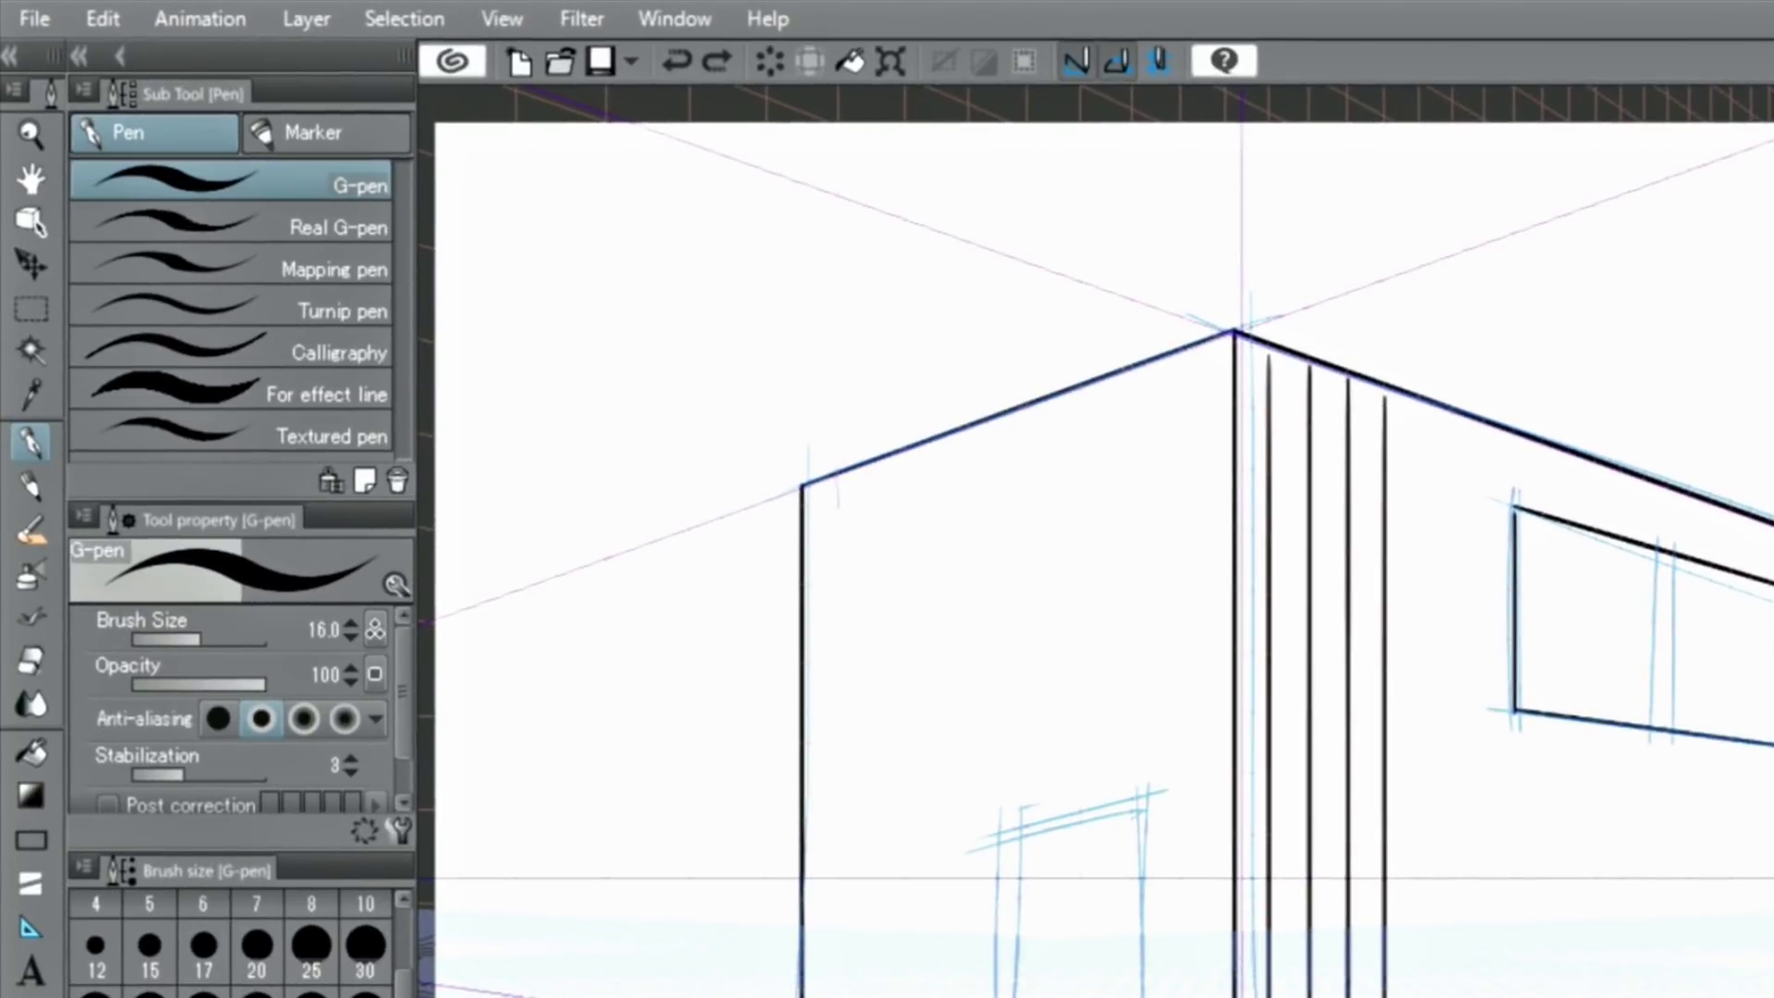
click(37, 319)
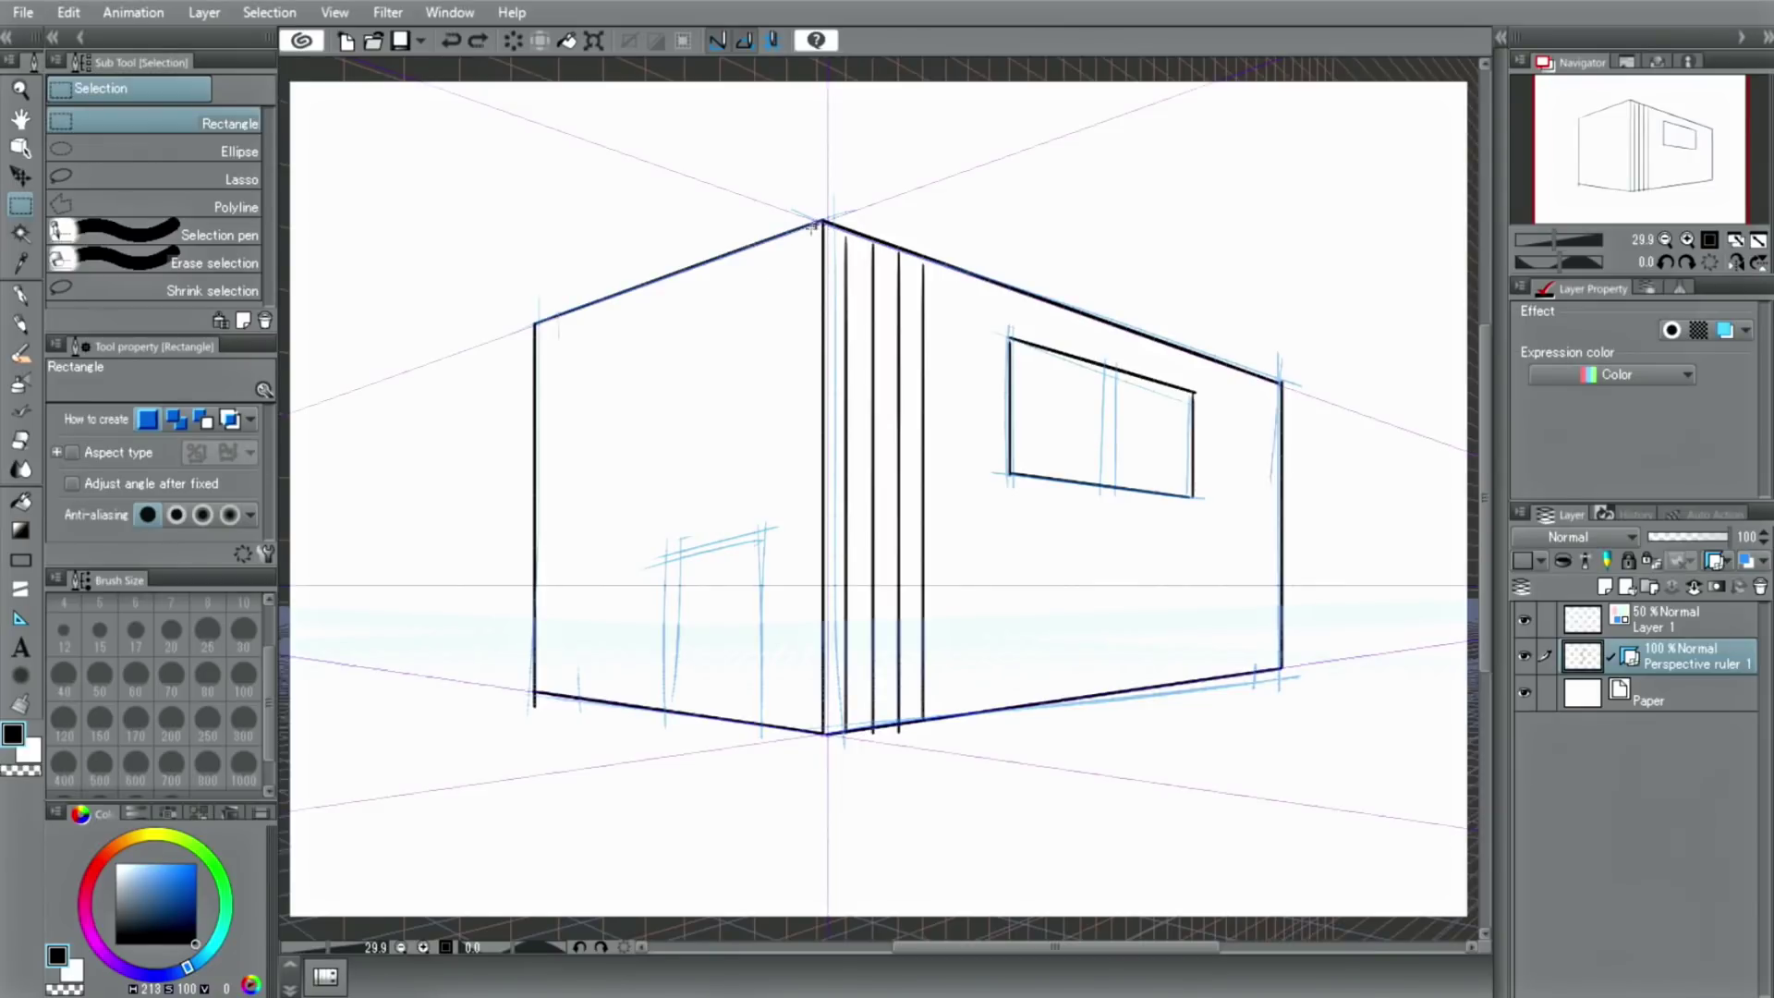
Select the box's left face and fill it light blue, then undo the fill and selection.
drag(812, 227, 653, 495)
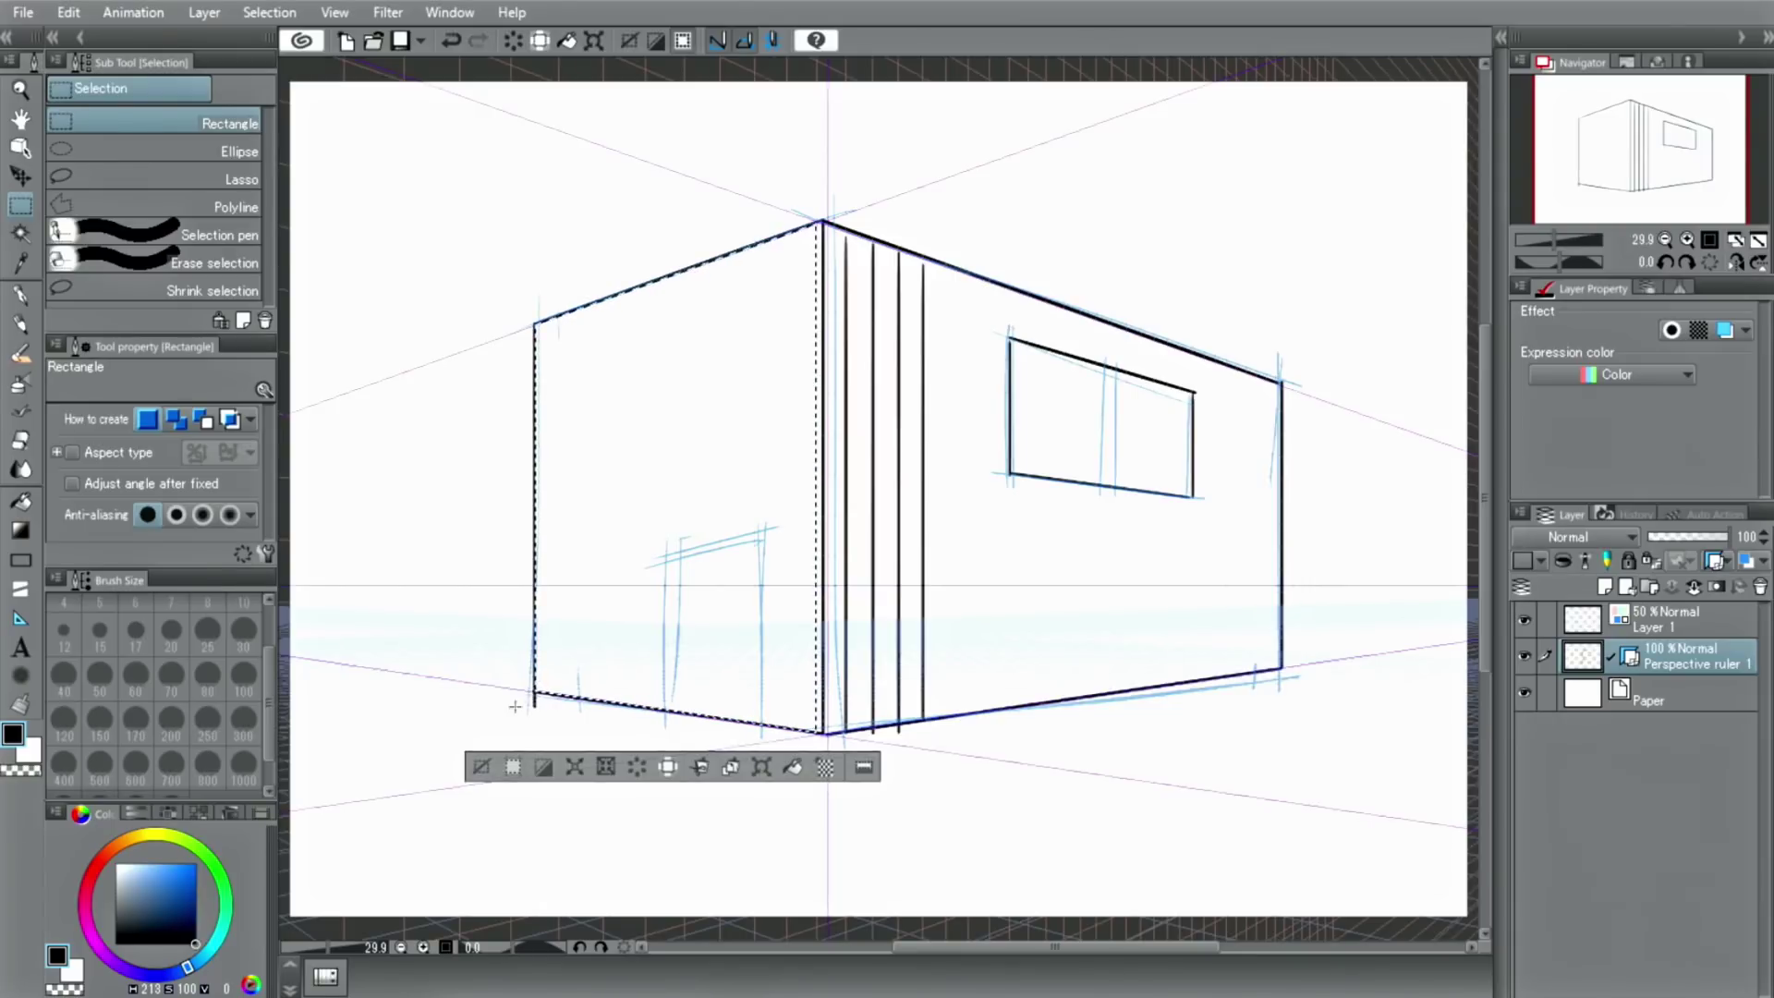
drag(189, 872, 144, 863)
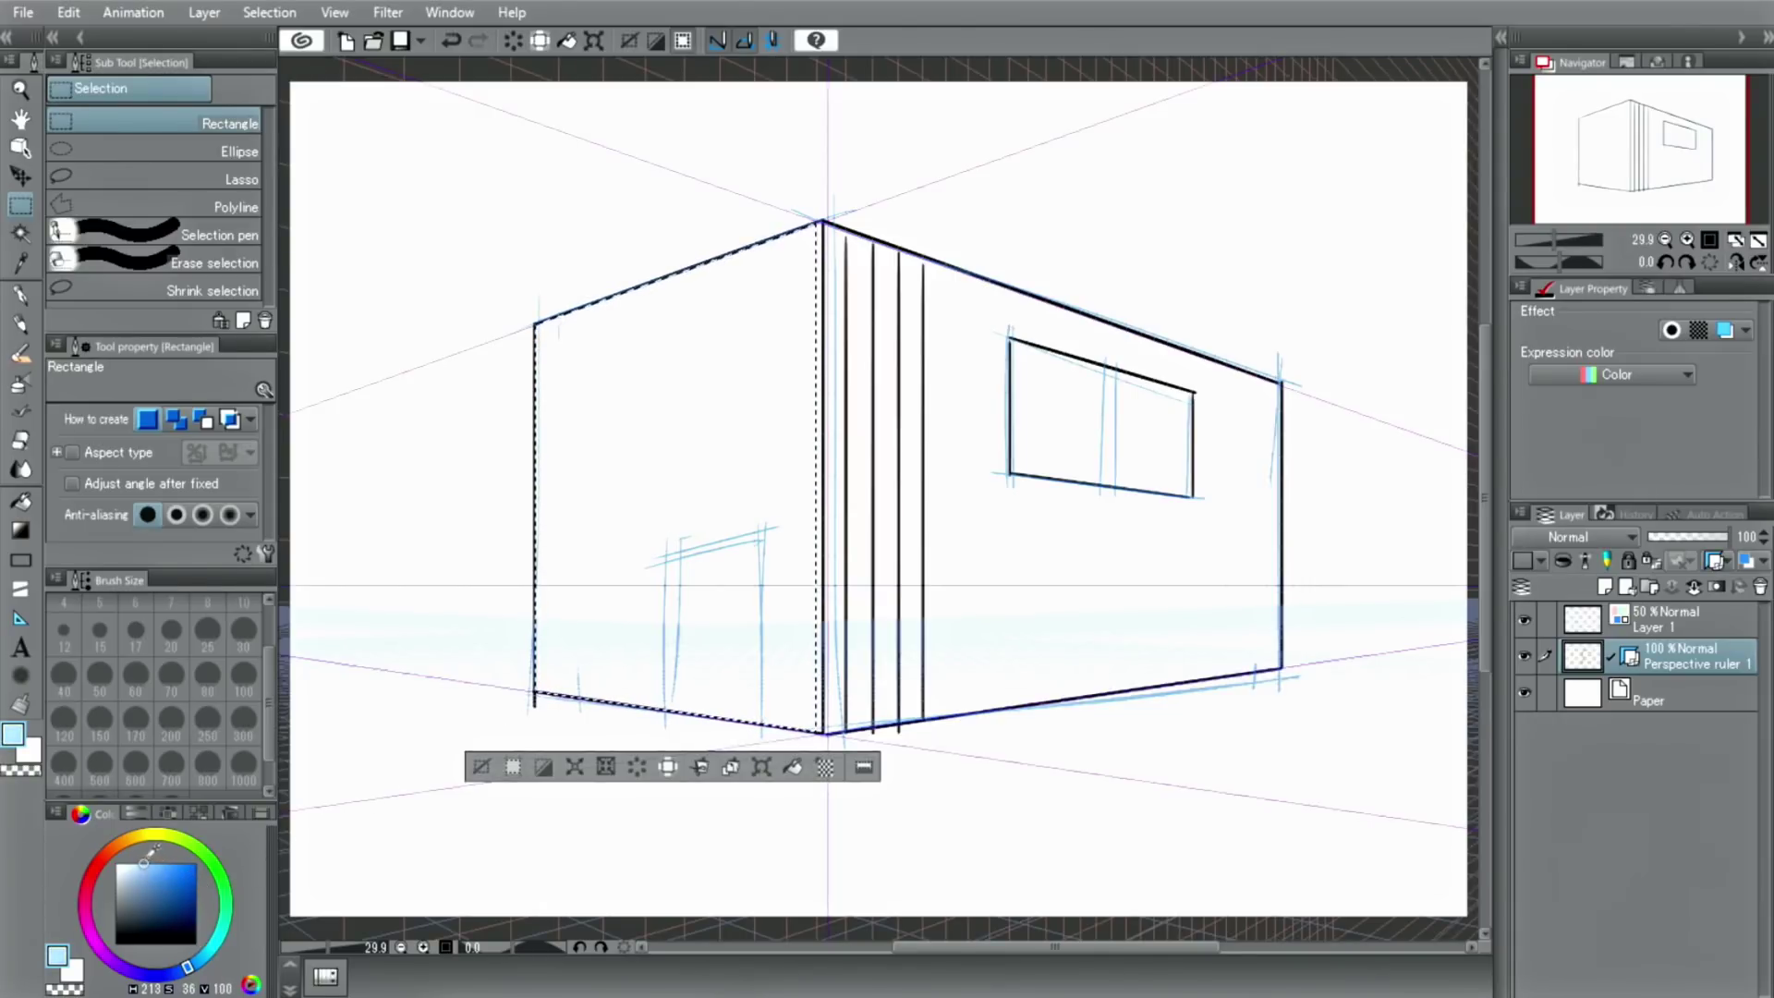
click(793, 767)
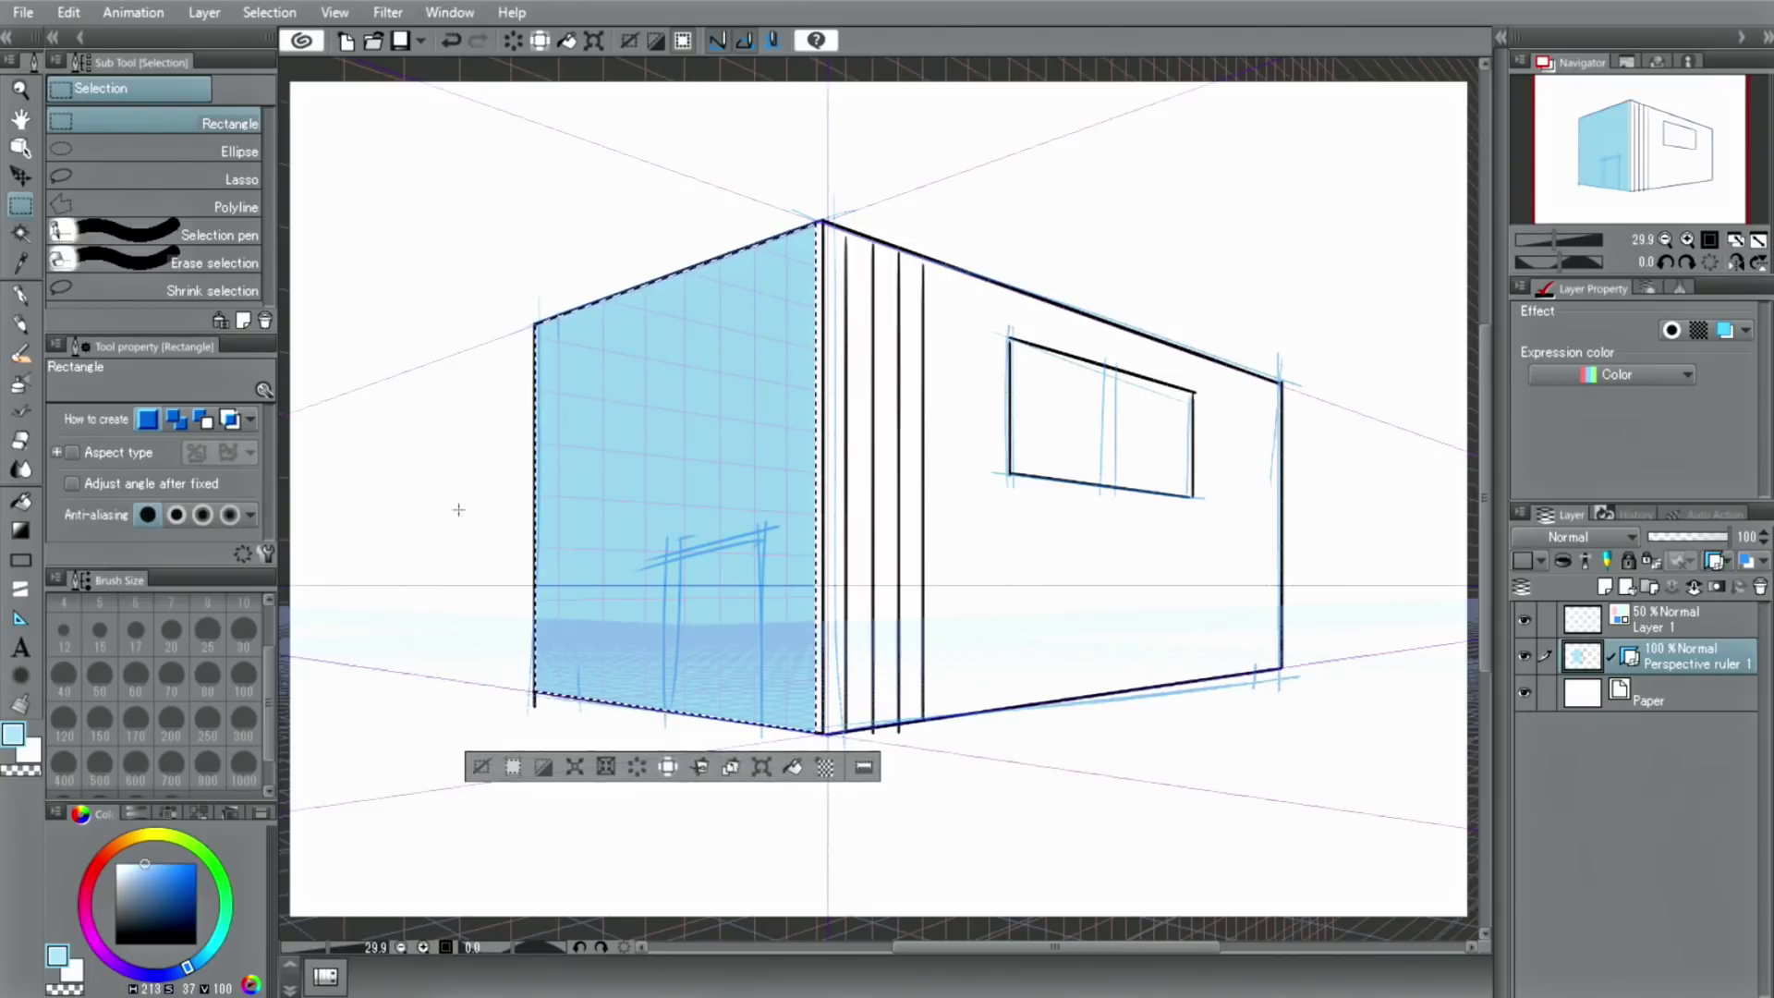
click(451, 40)
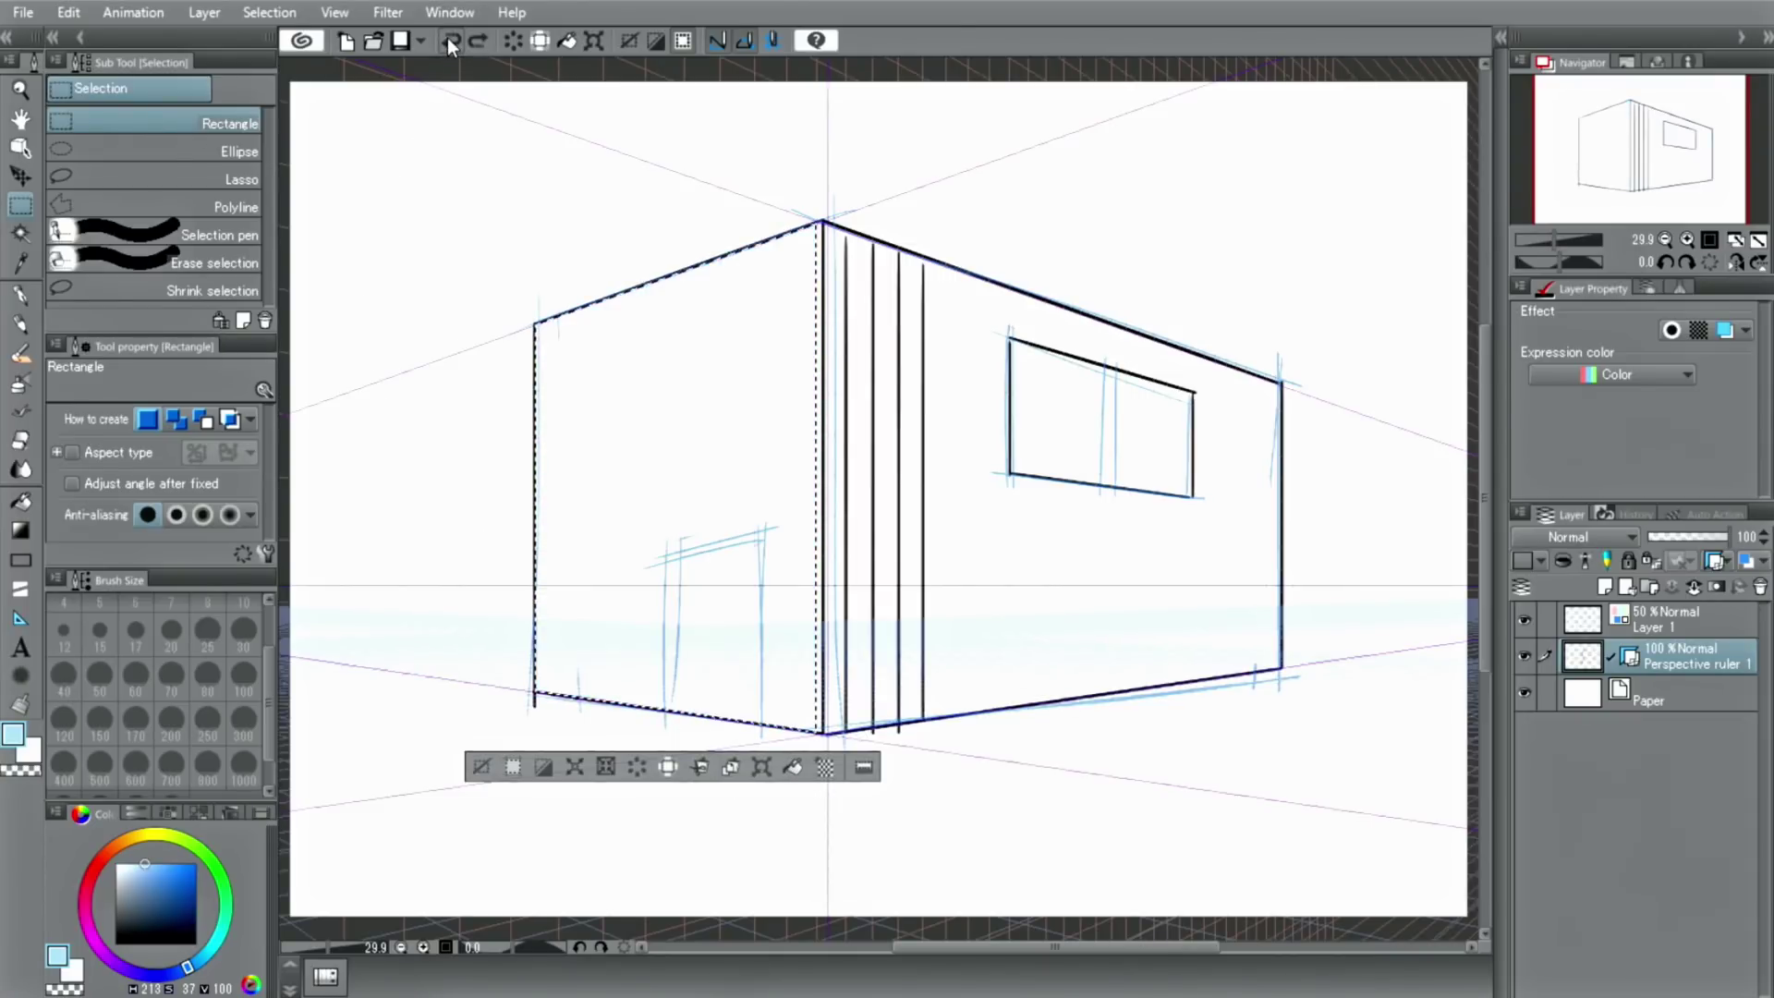
click(450, 40)
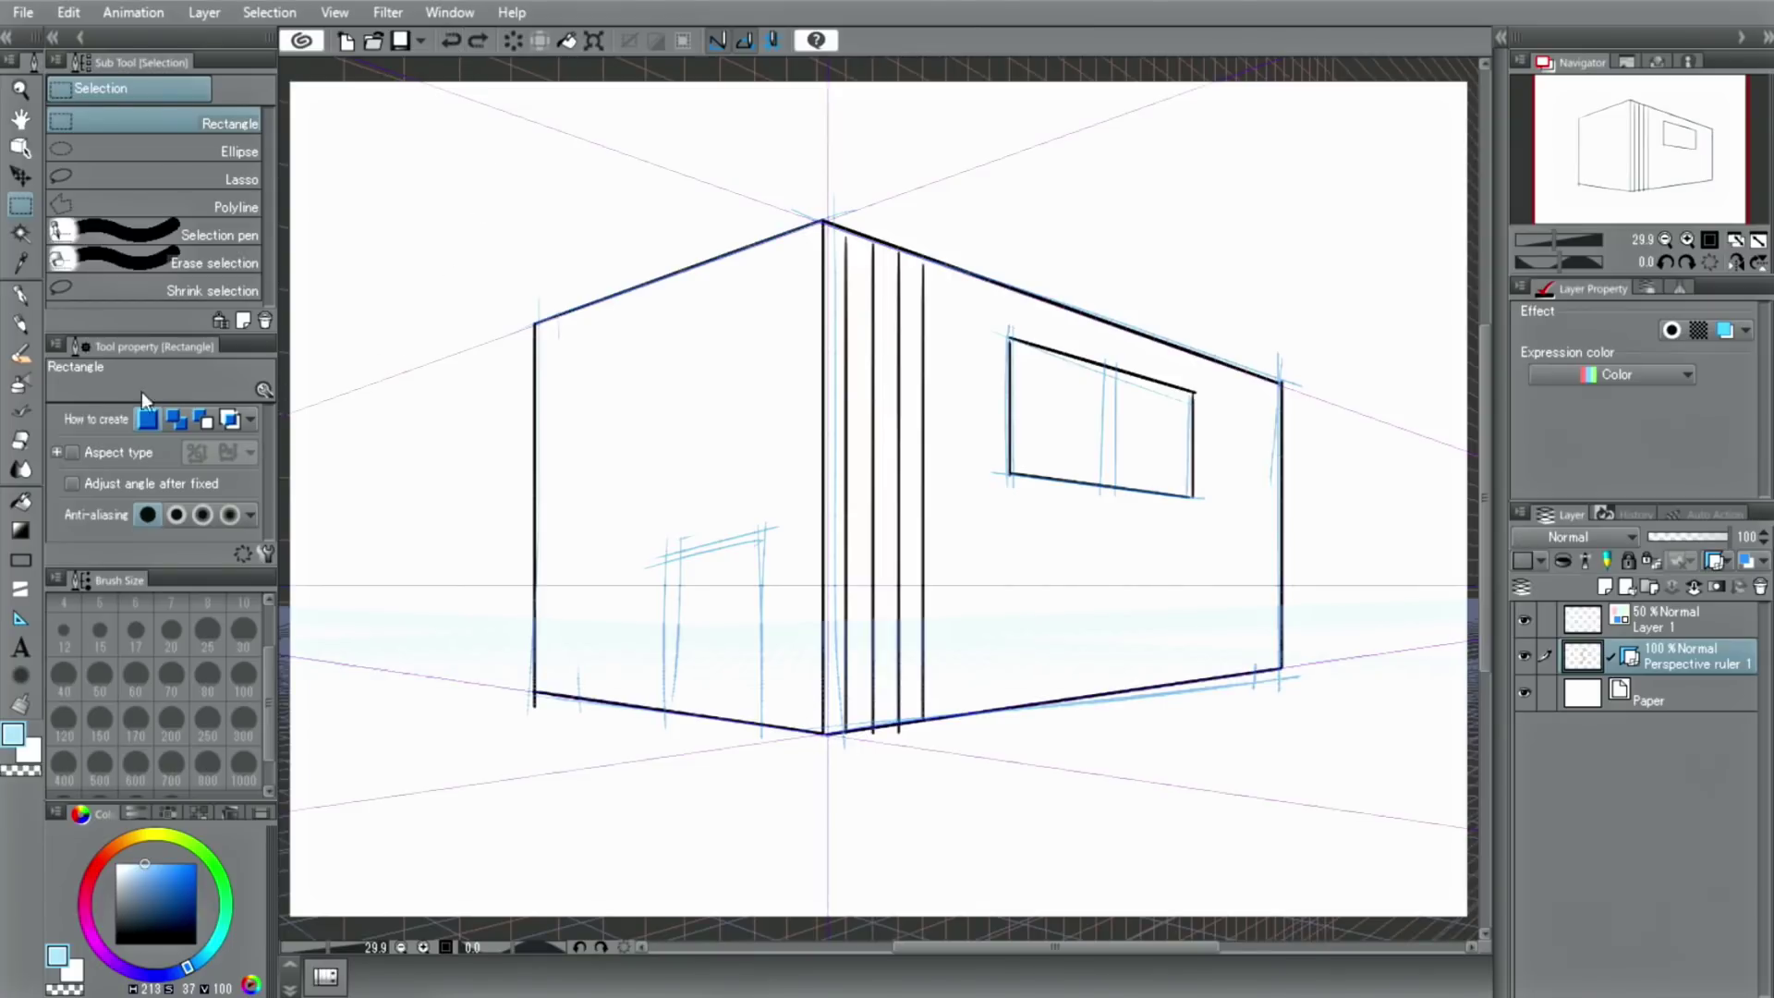
Paint a saturated blue stroke with the Running color edge watercolor brush beside the fourth vertical line.
click(19, 360)
click(70, 92)
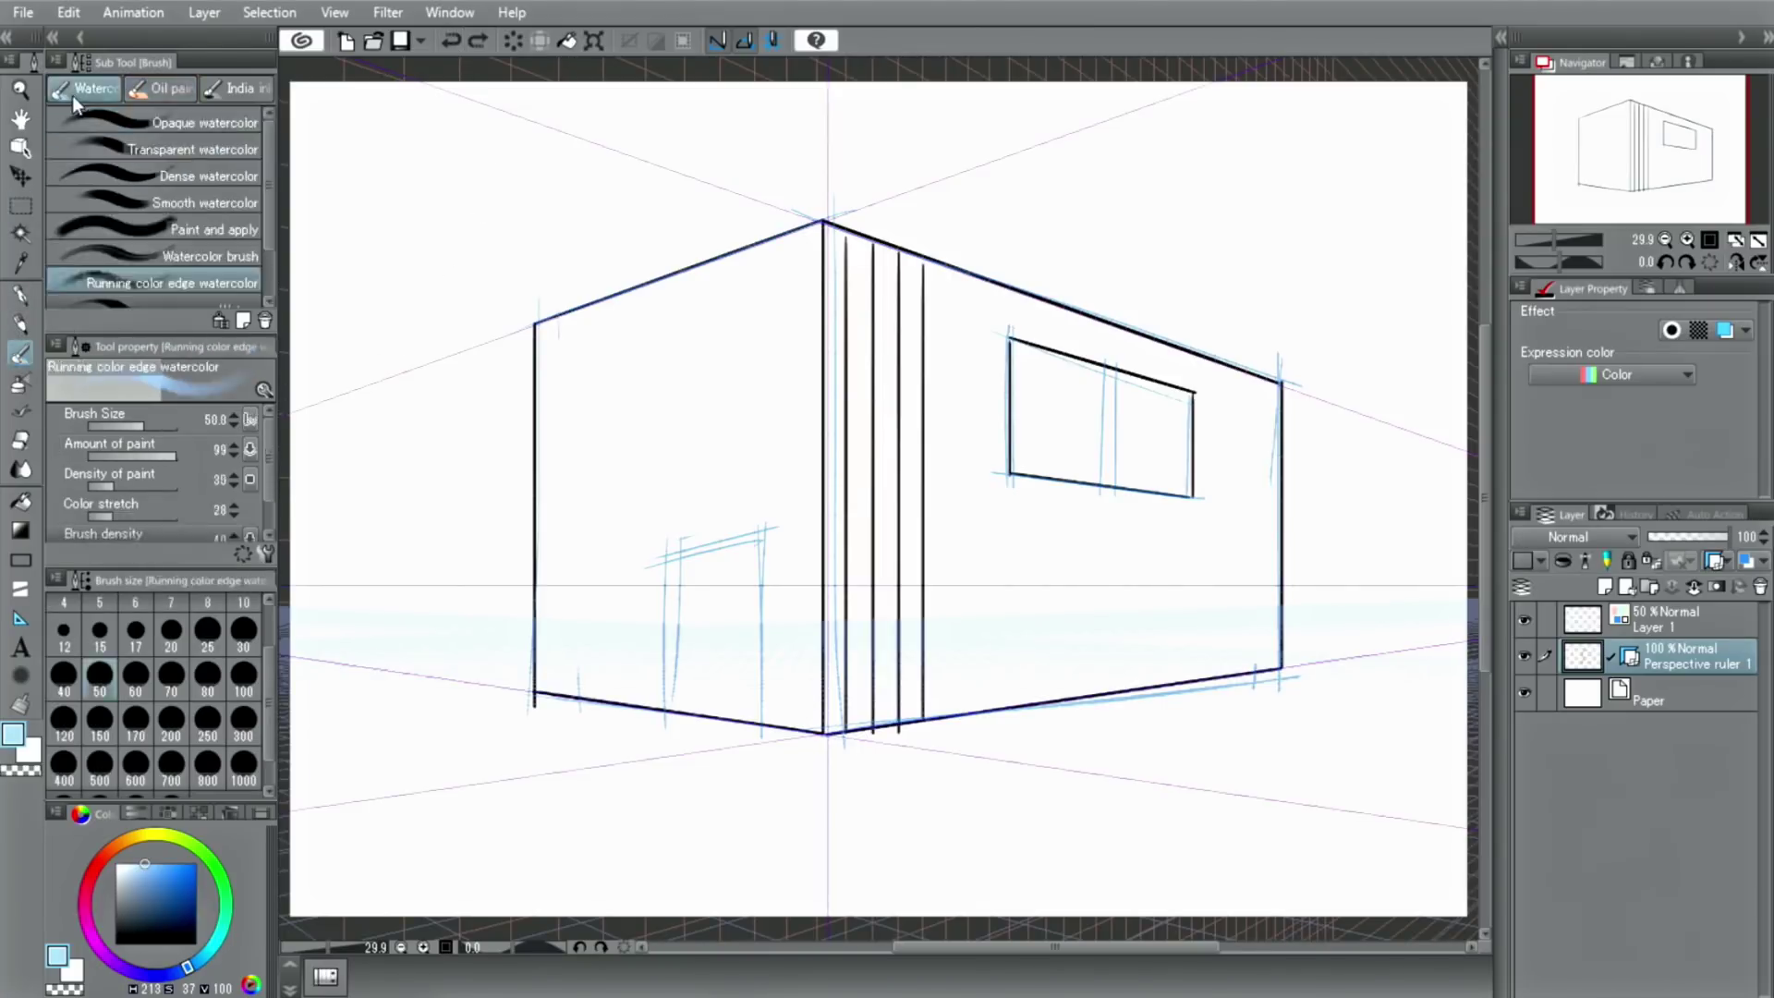
click(142, 285)
click(179, 863)
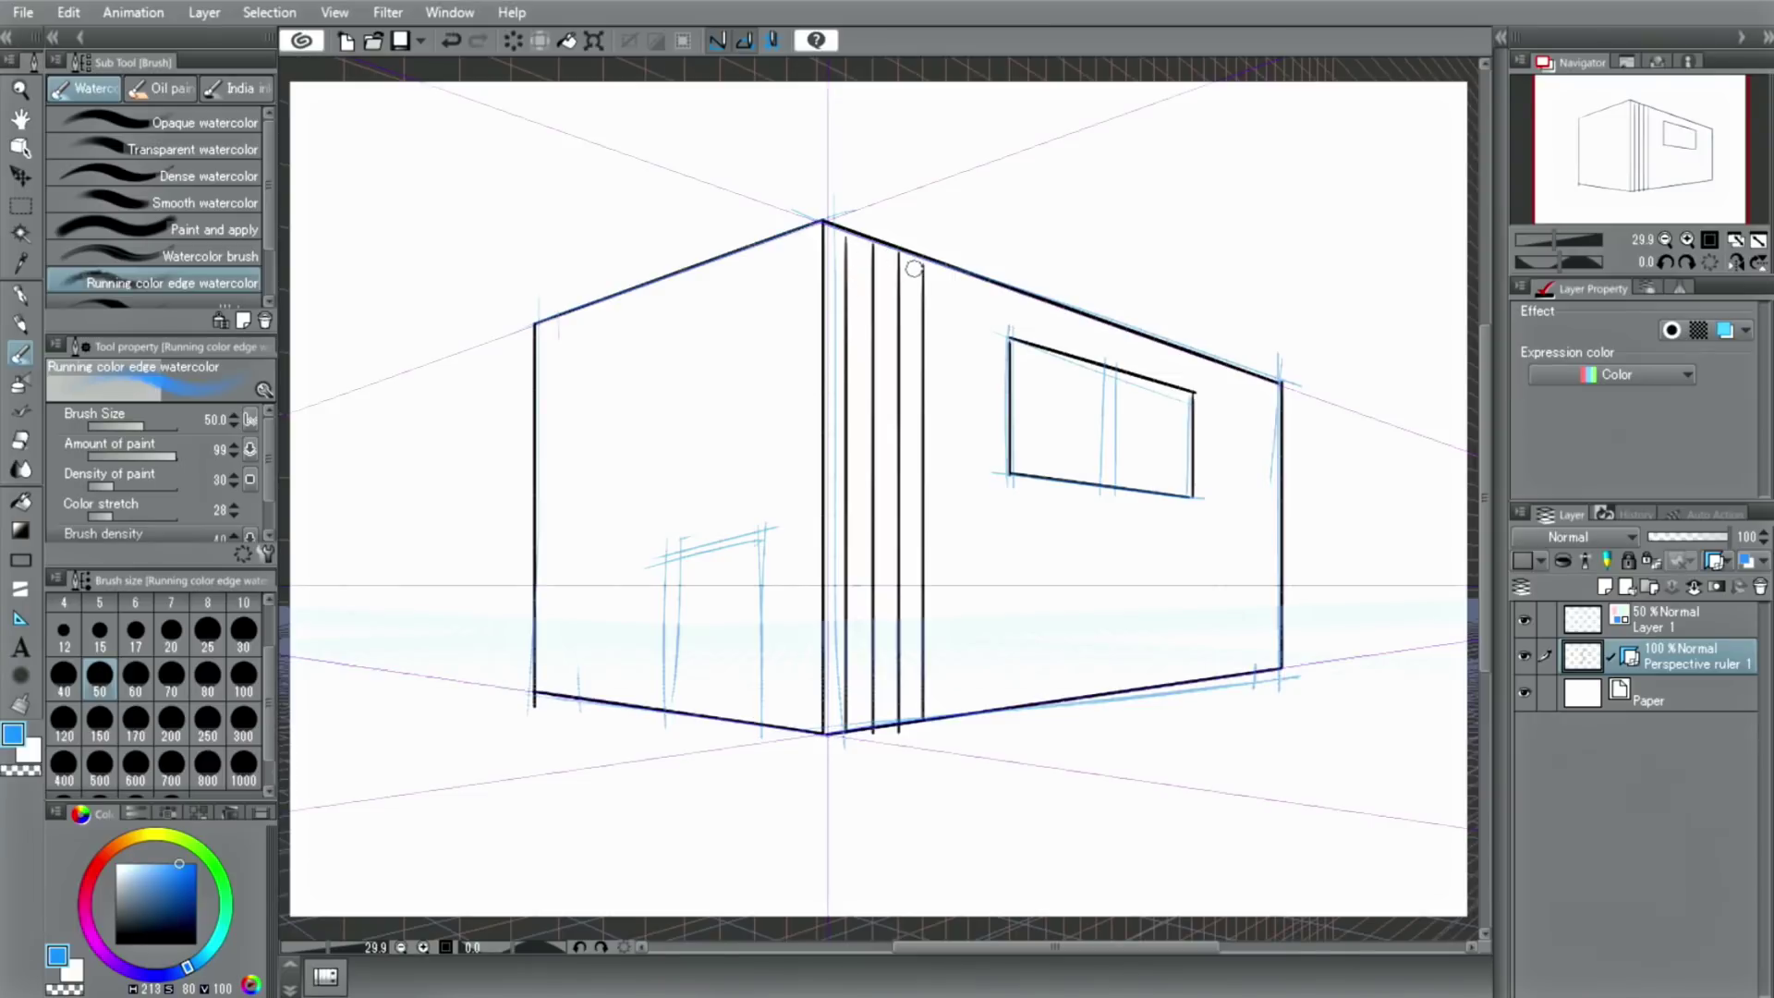
mouse_move(914, 269)
mouse_down()
mouse_move(912, 712)
mouse_move(860, 604)
mouse_move(861, 258)
mouse_up()
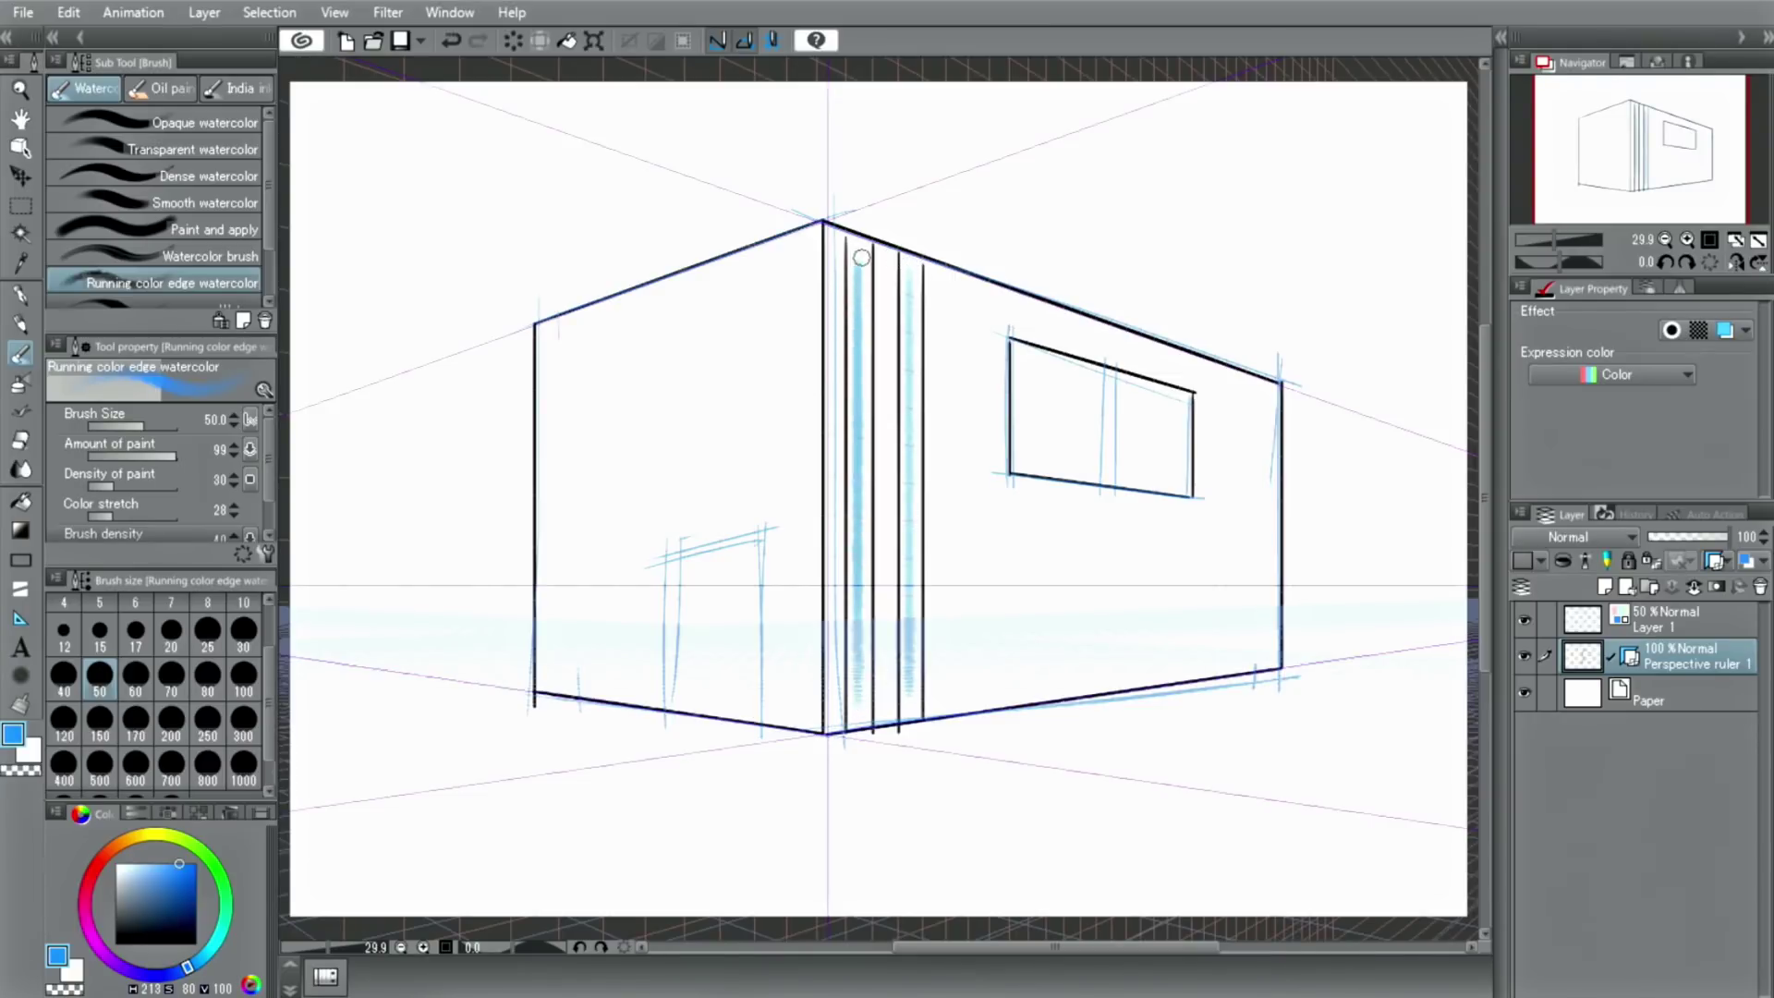
Paint two long blue Oil paint strokes across the right wall below the window.
click(162, 92)
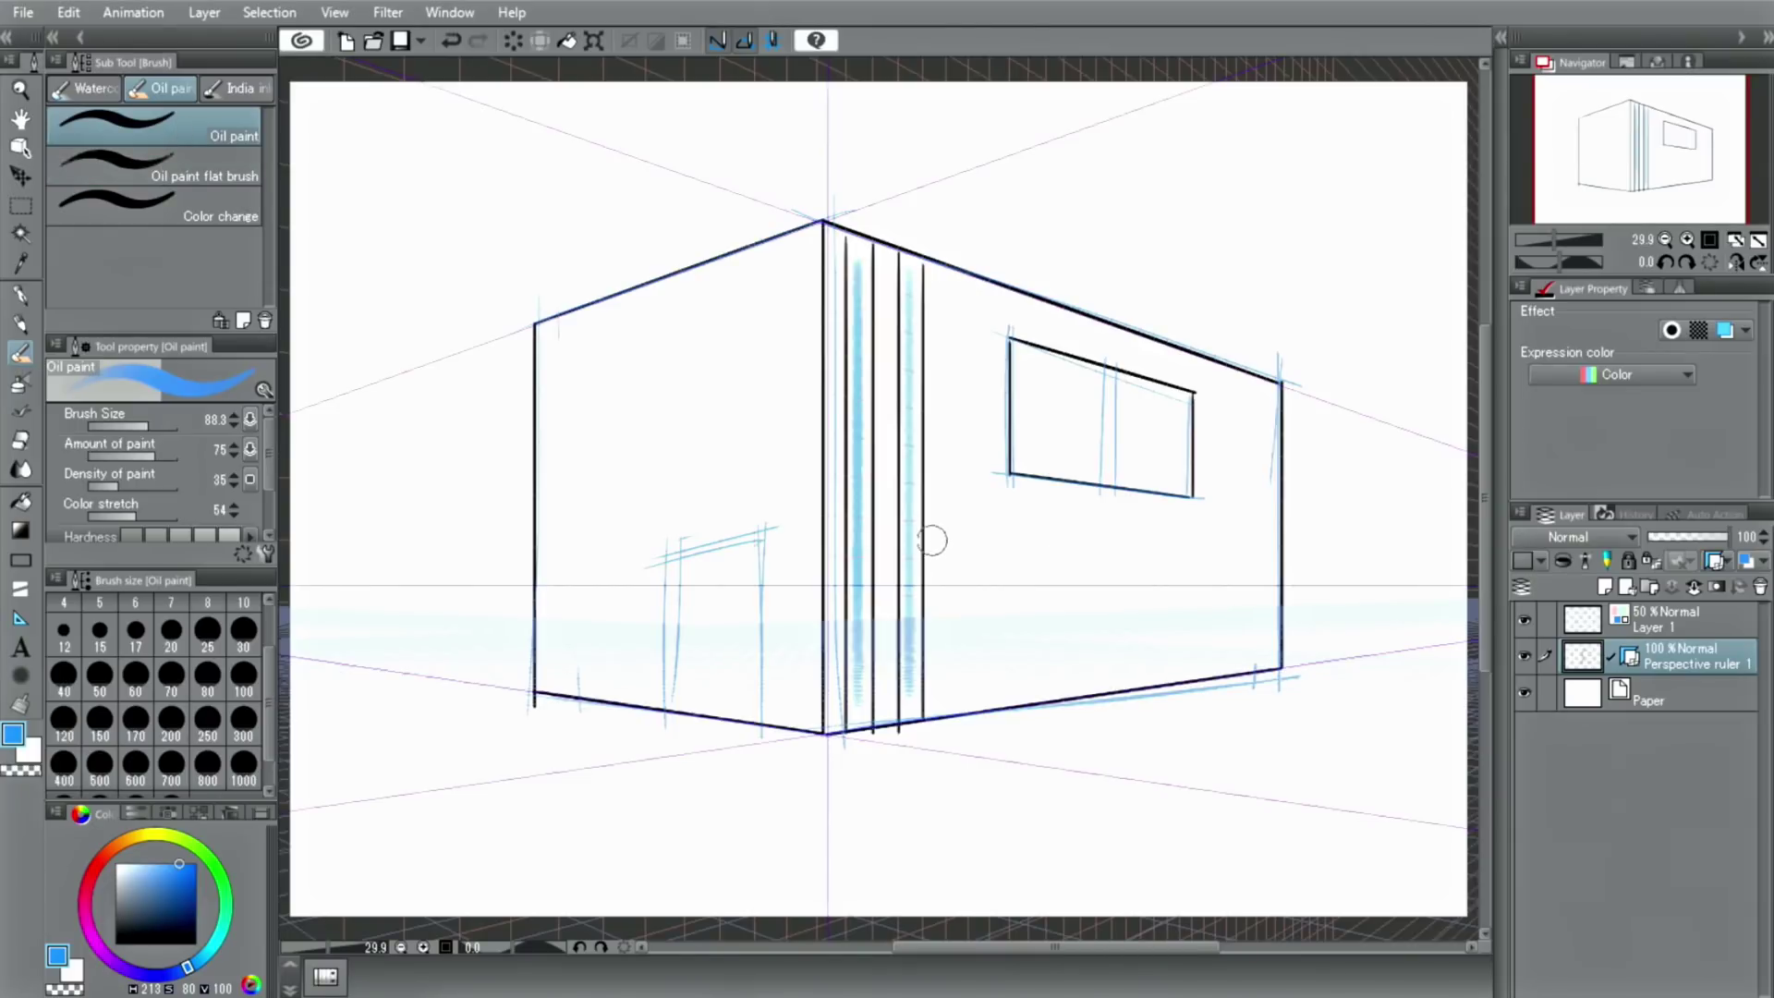
drag(934, 535, 1218, 549)
drag(961, 575, 1277, 577)
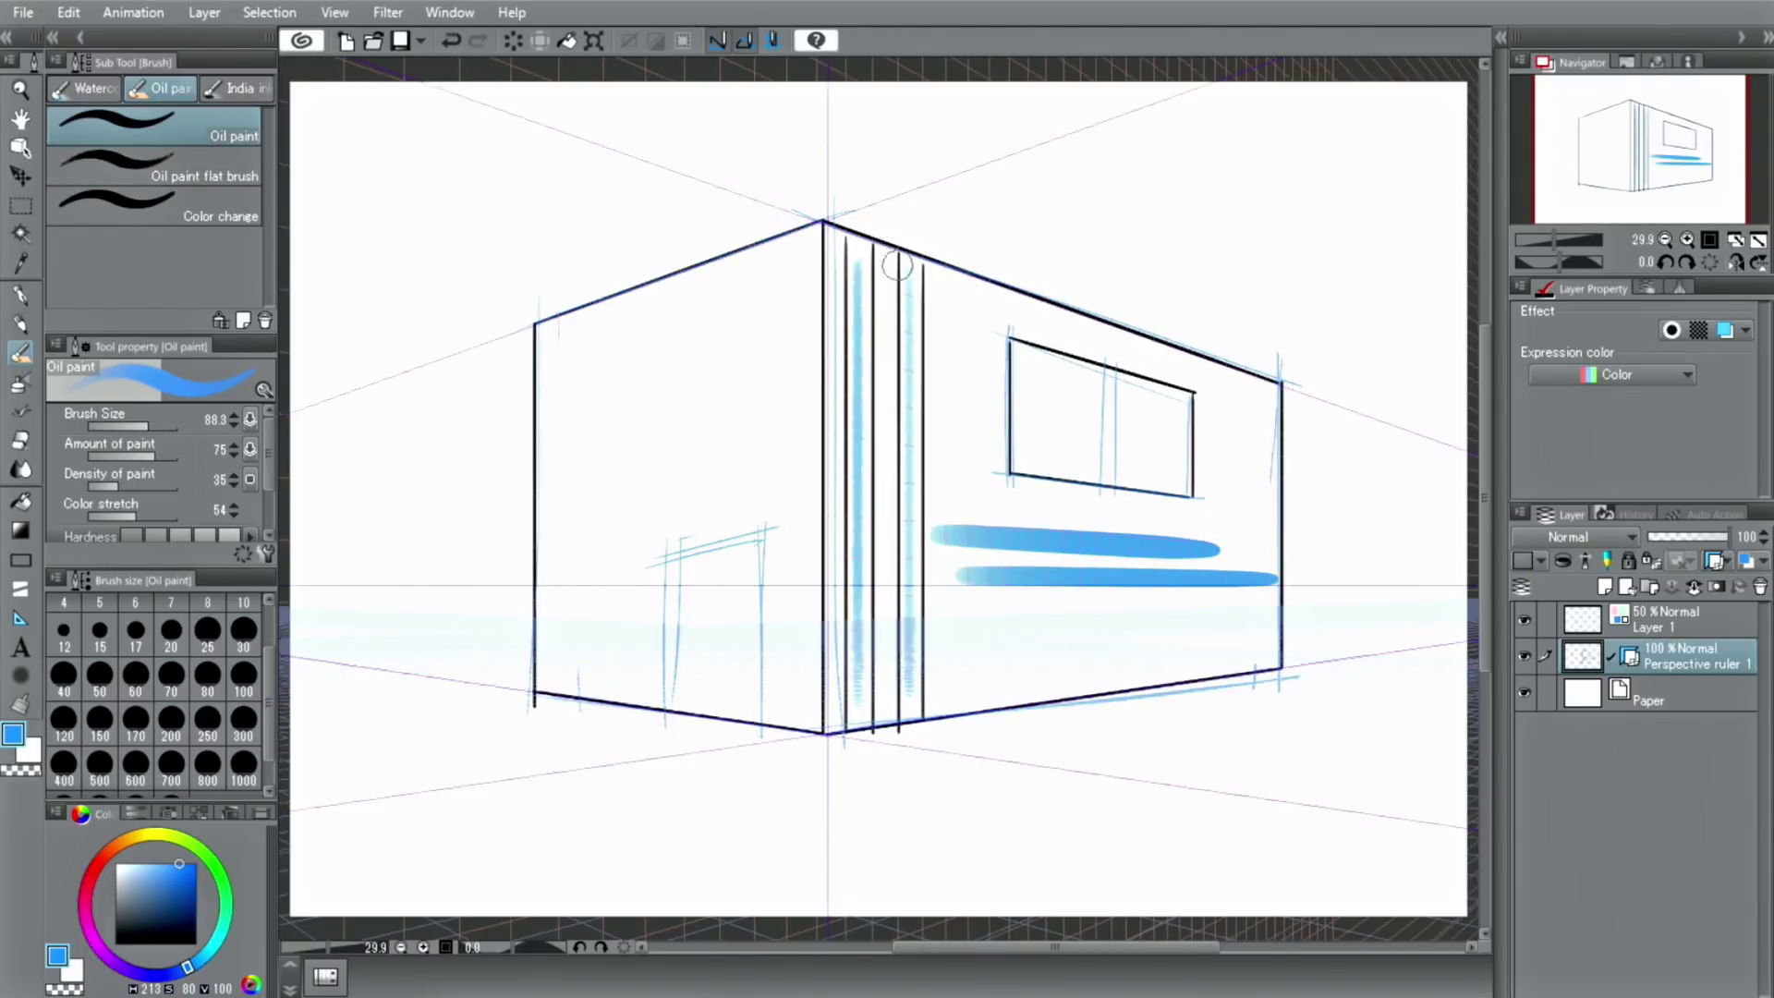
click(20, 416)
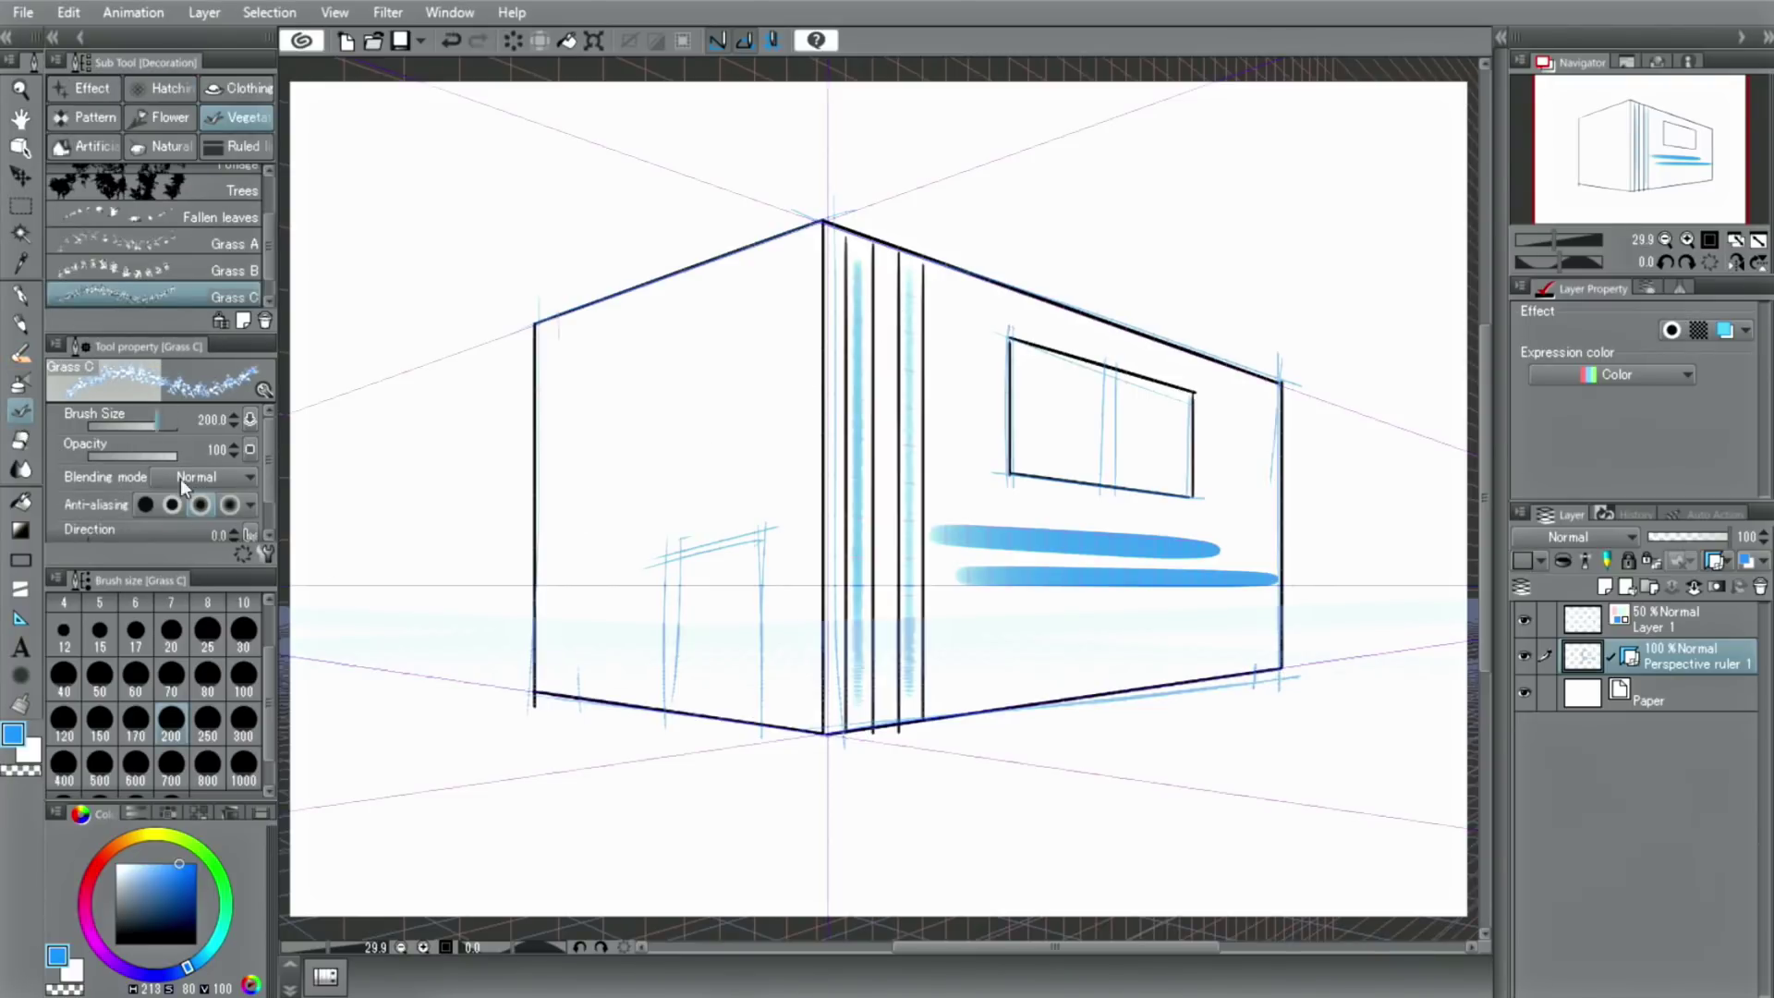
Paint black Grass C tufts along the building's base, then draw a rectangular door on the left wall.
click(195, 943)
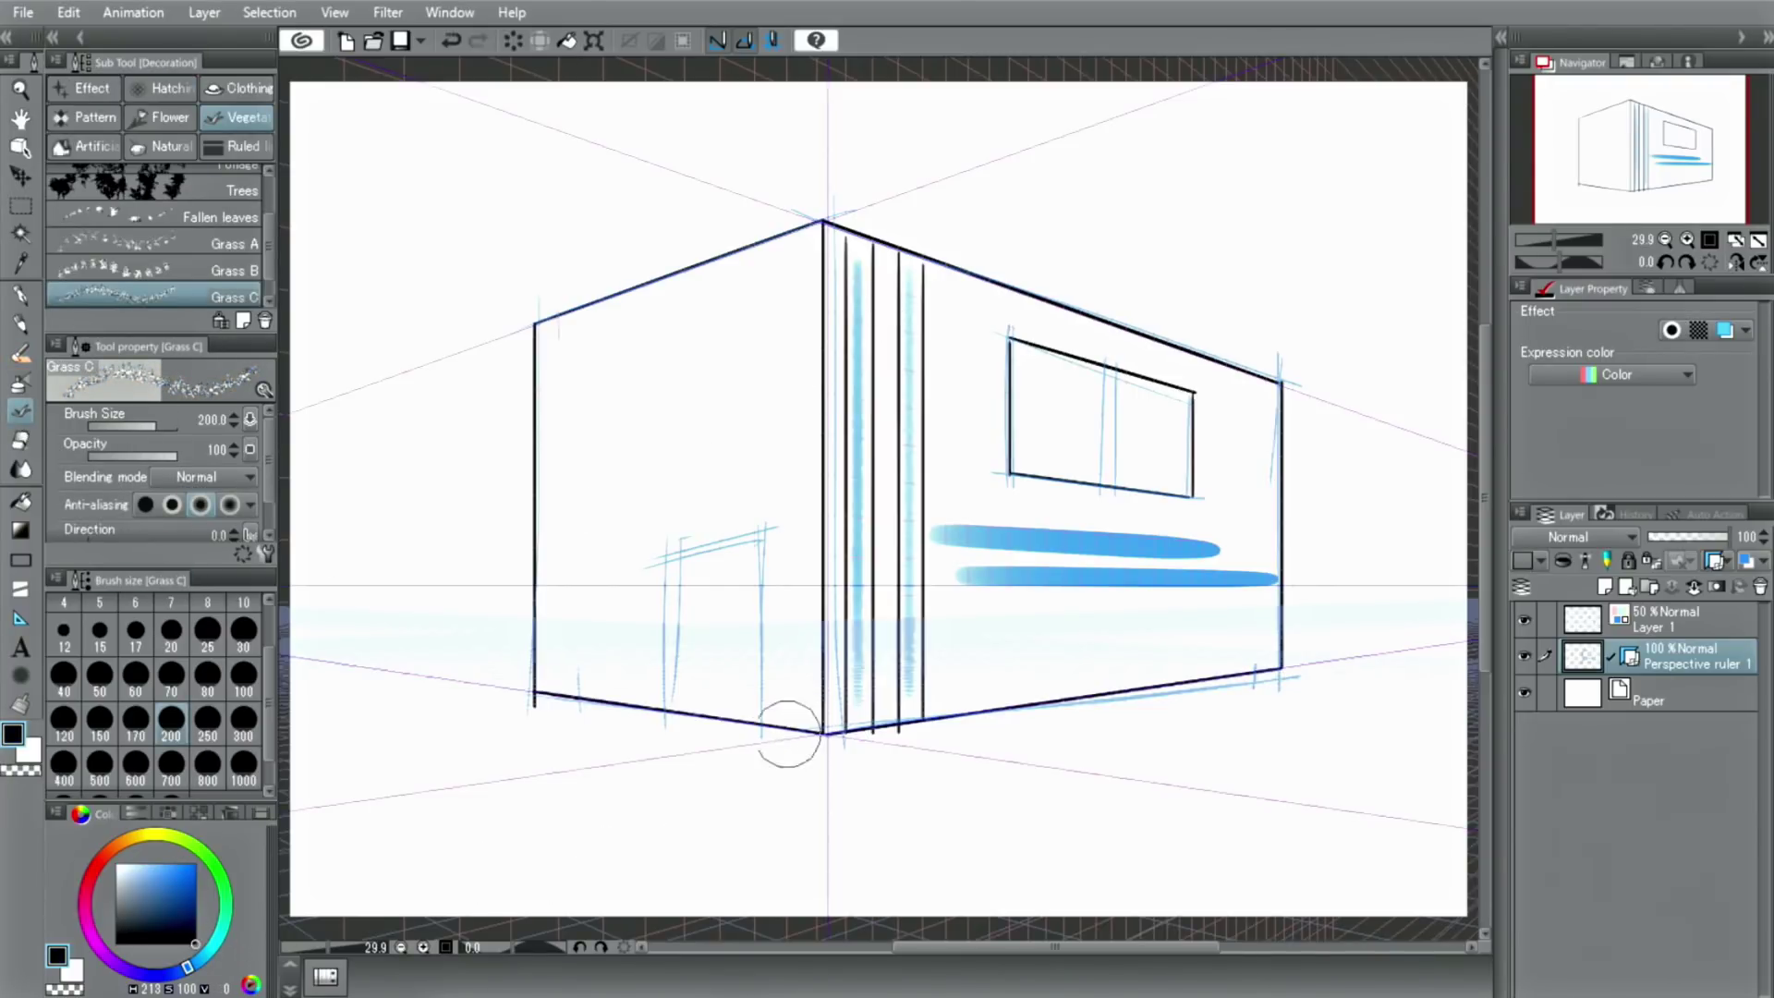
mouse_move(788, 735)
mouse_down()
mouse_move(536, 695)
mouse_move(901, 725)
mouse_move(831, 730)
mouse_move(1267, 602)
mouse_up()
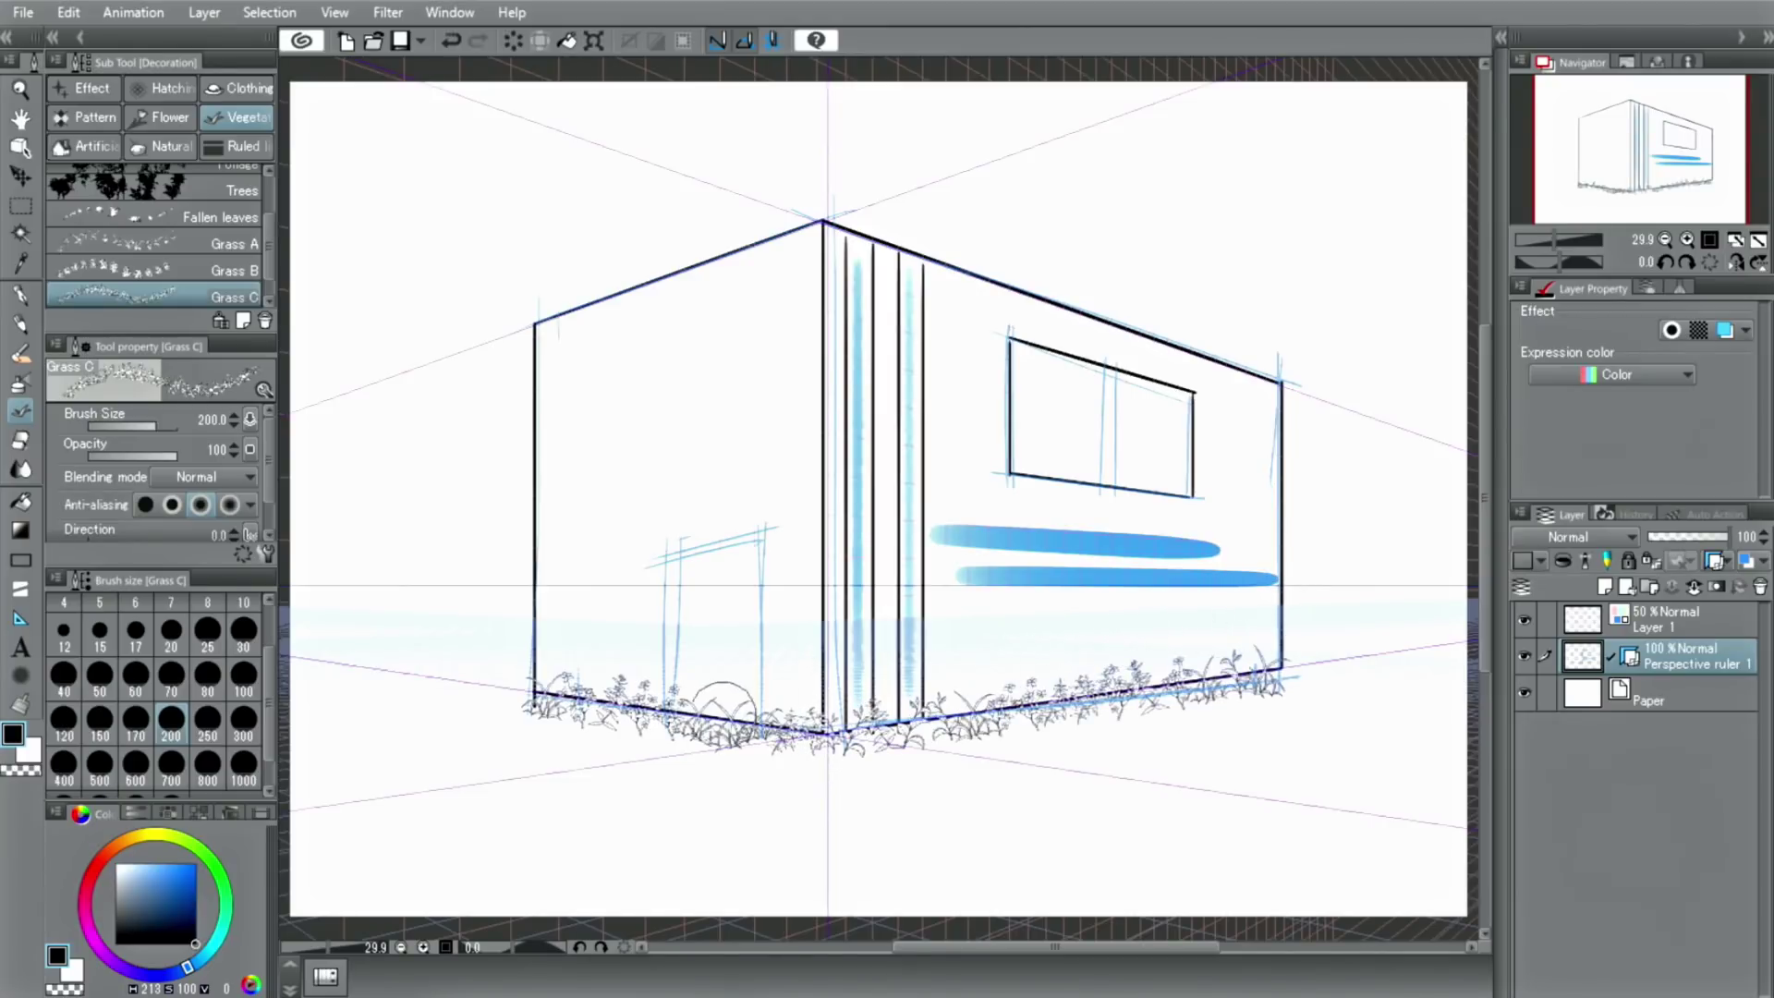
click(11, 563)
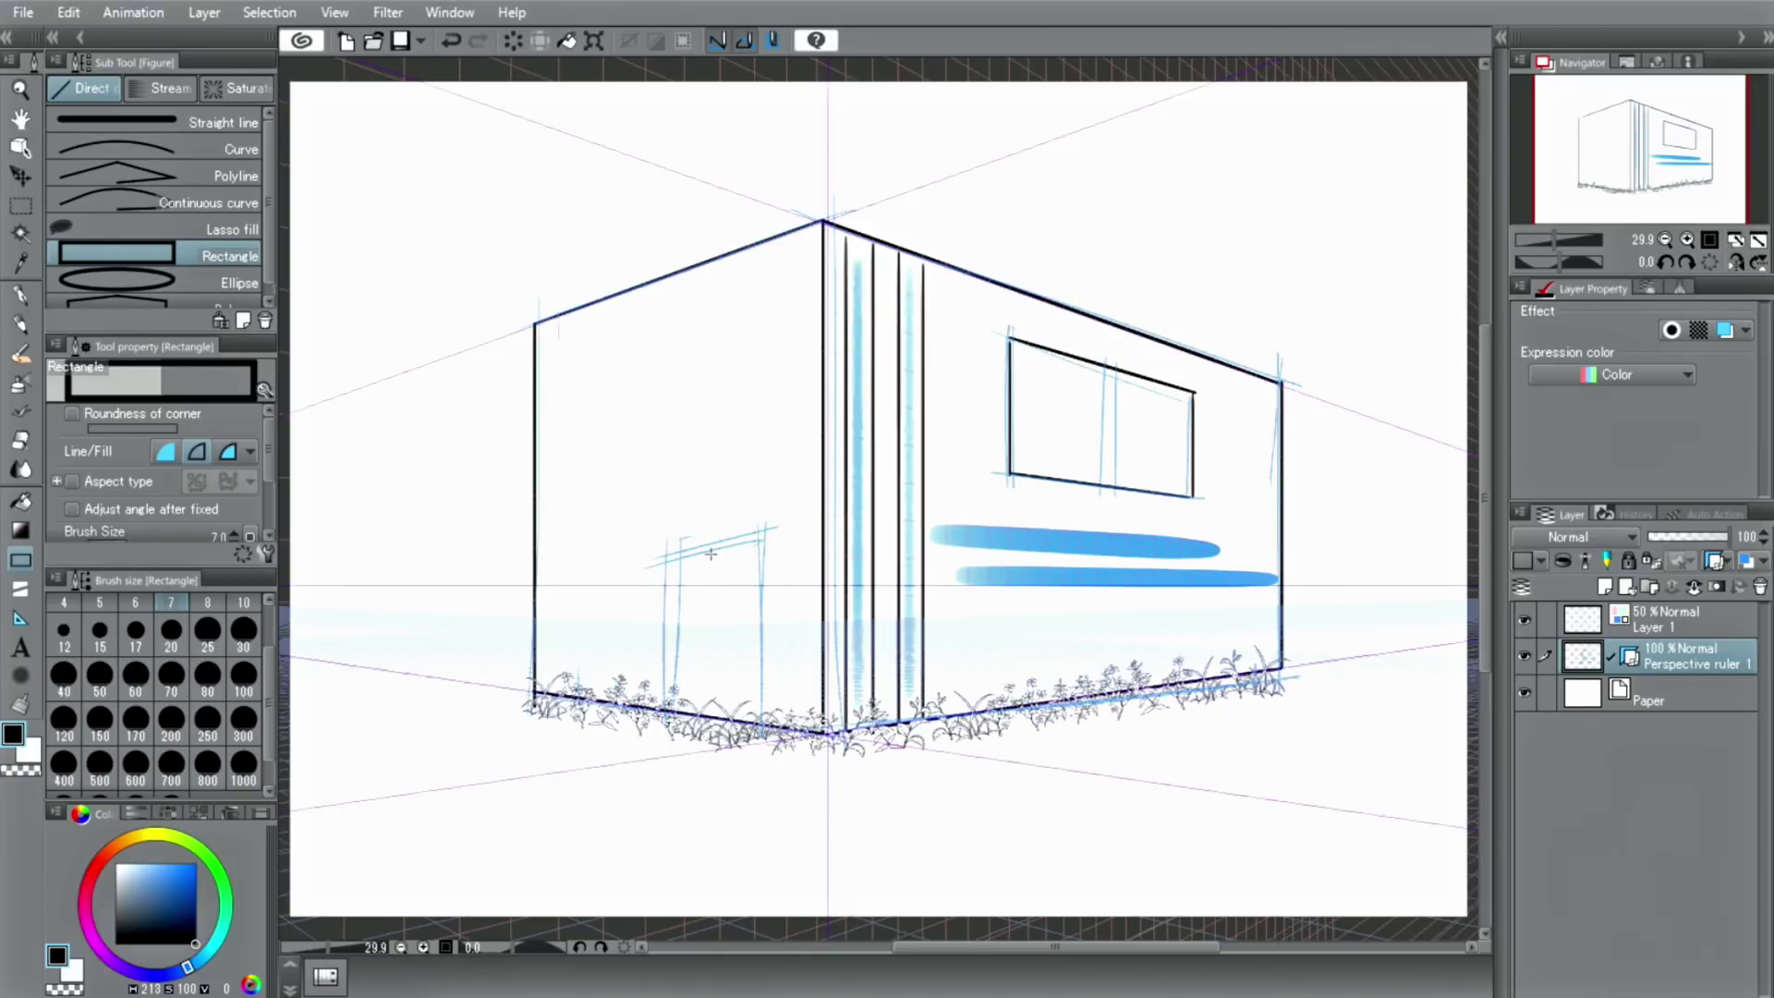
mouse_move(677, 544)
mouse_down()
mouse_move(735, 614)
mouse_move(761, 730)
mouse_move(684, 545)
mouse_up()
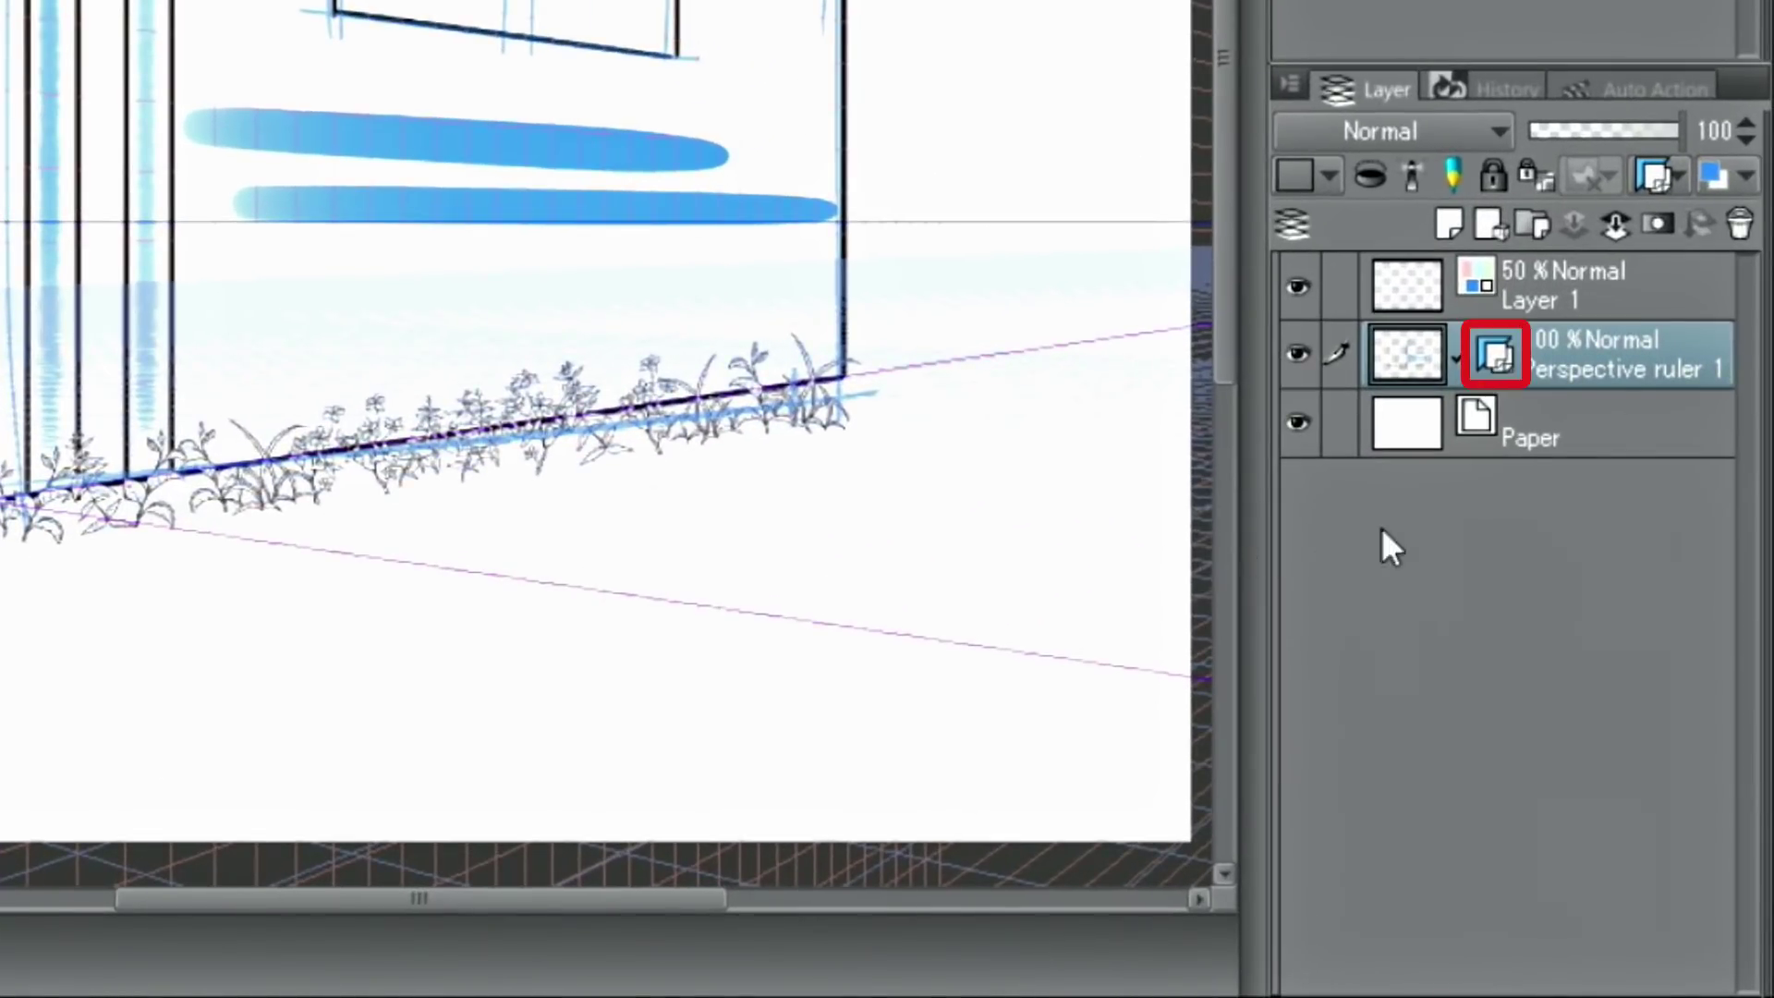
Drag the ruler icon from the Perspective ruler 1 layer onto Layer 1.
click(1491, 355)
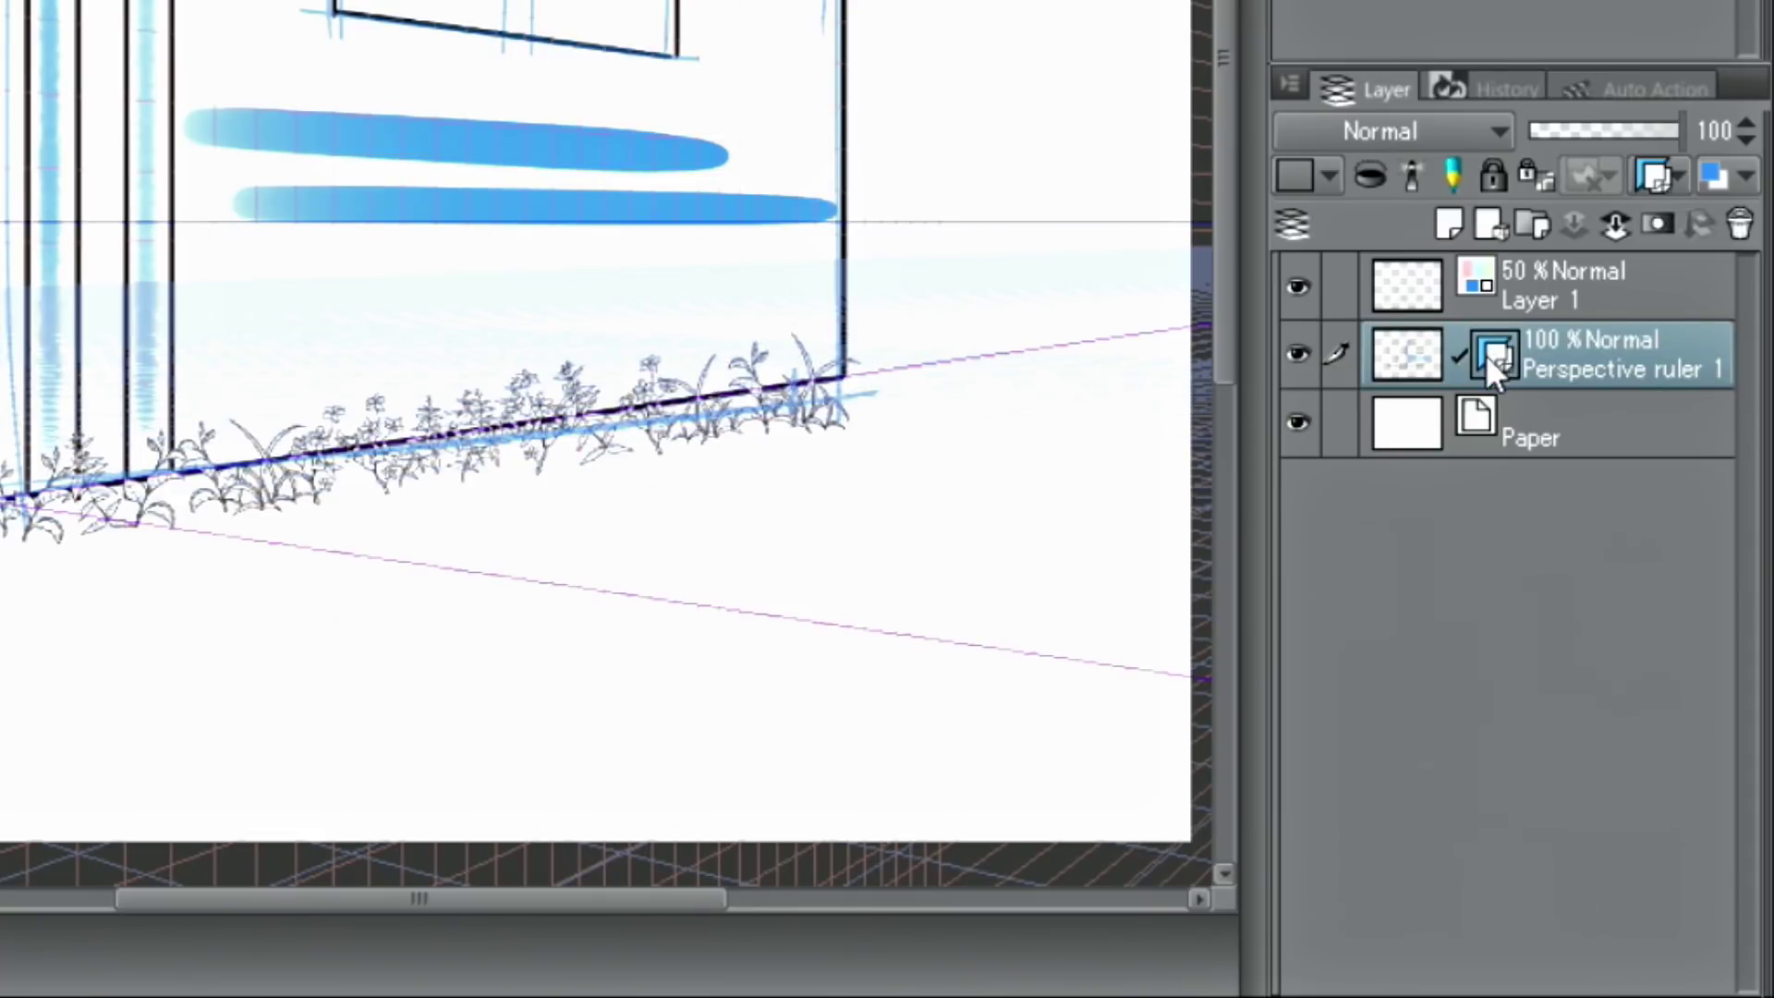
drag(1532, 337, 1556, 277)
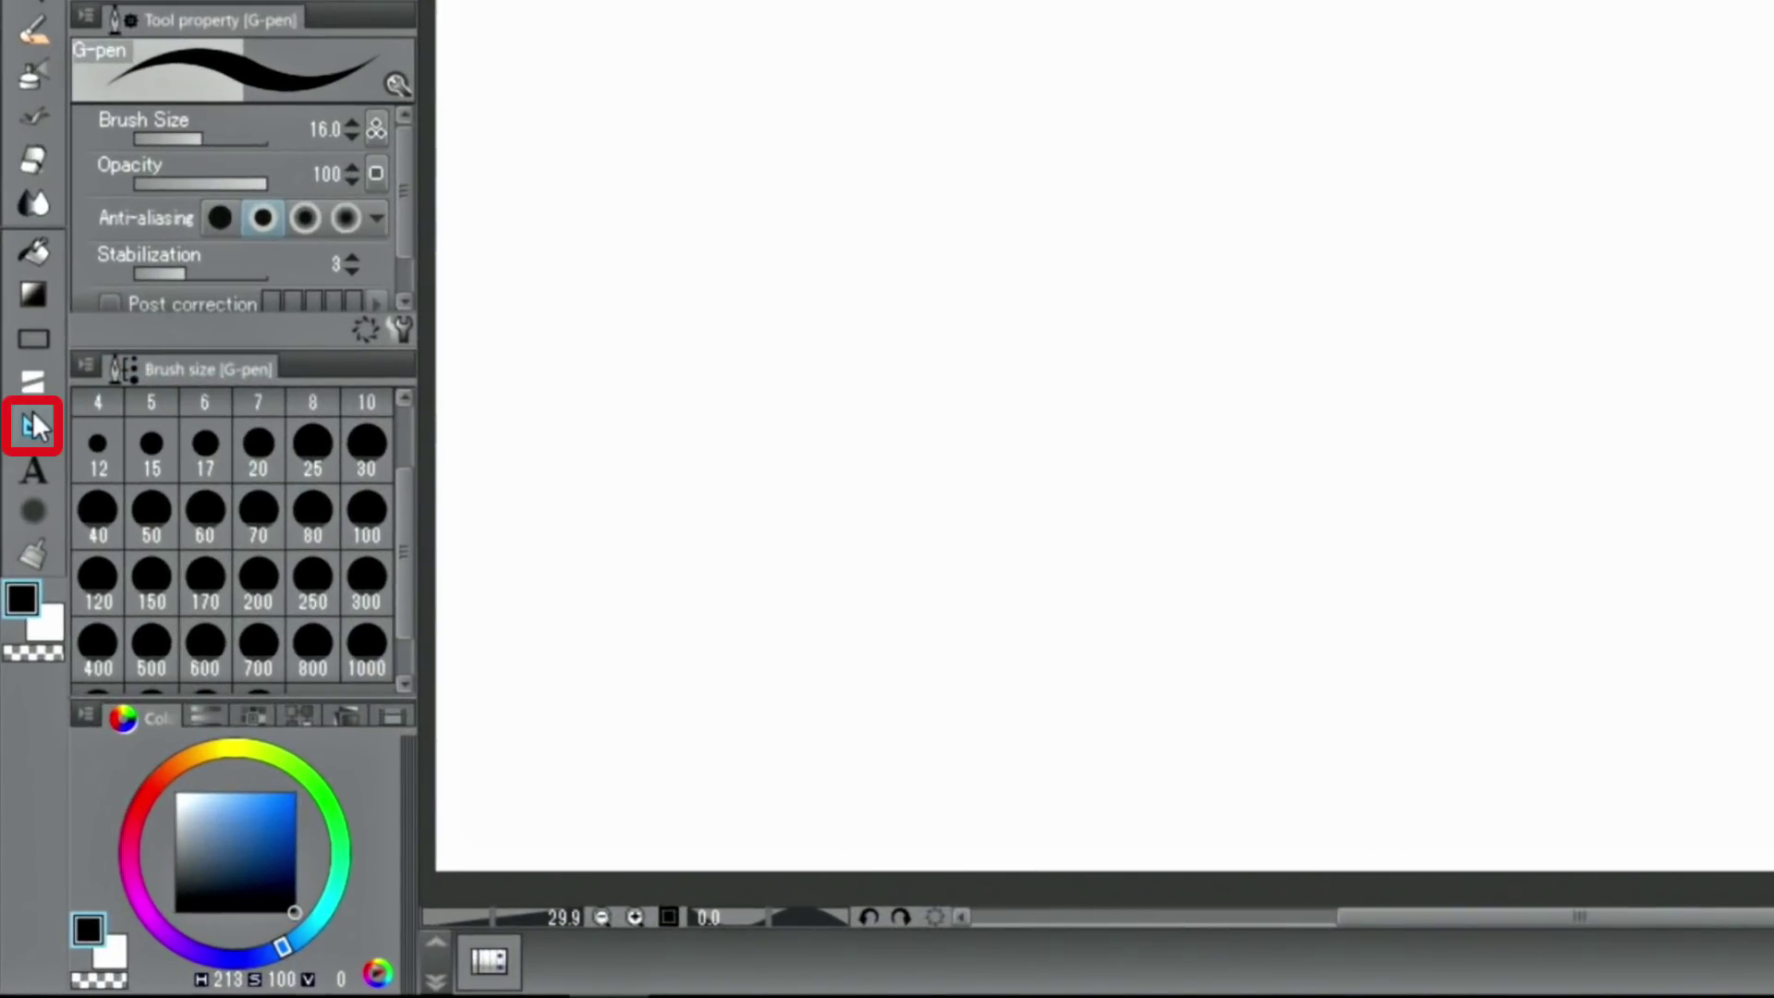
Create a 2-line Symmetrical ruler as a vertical axis running top to bottom through the canvas centre.
click(31, 423)
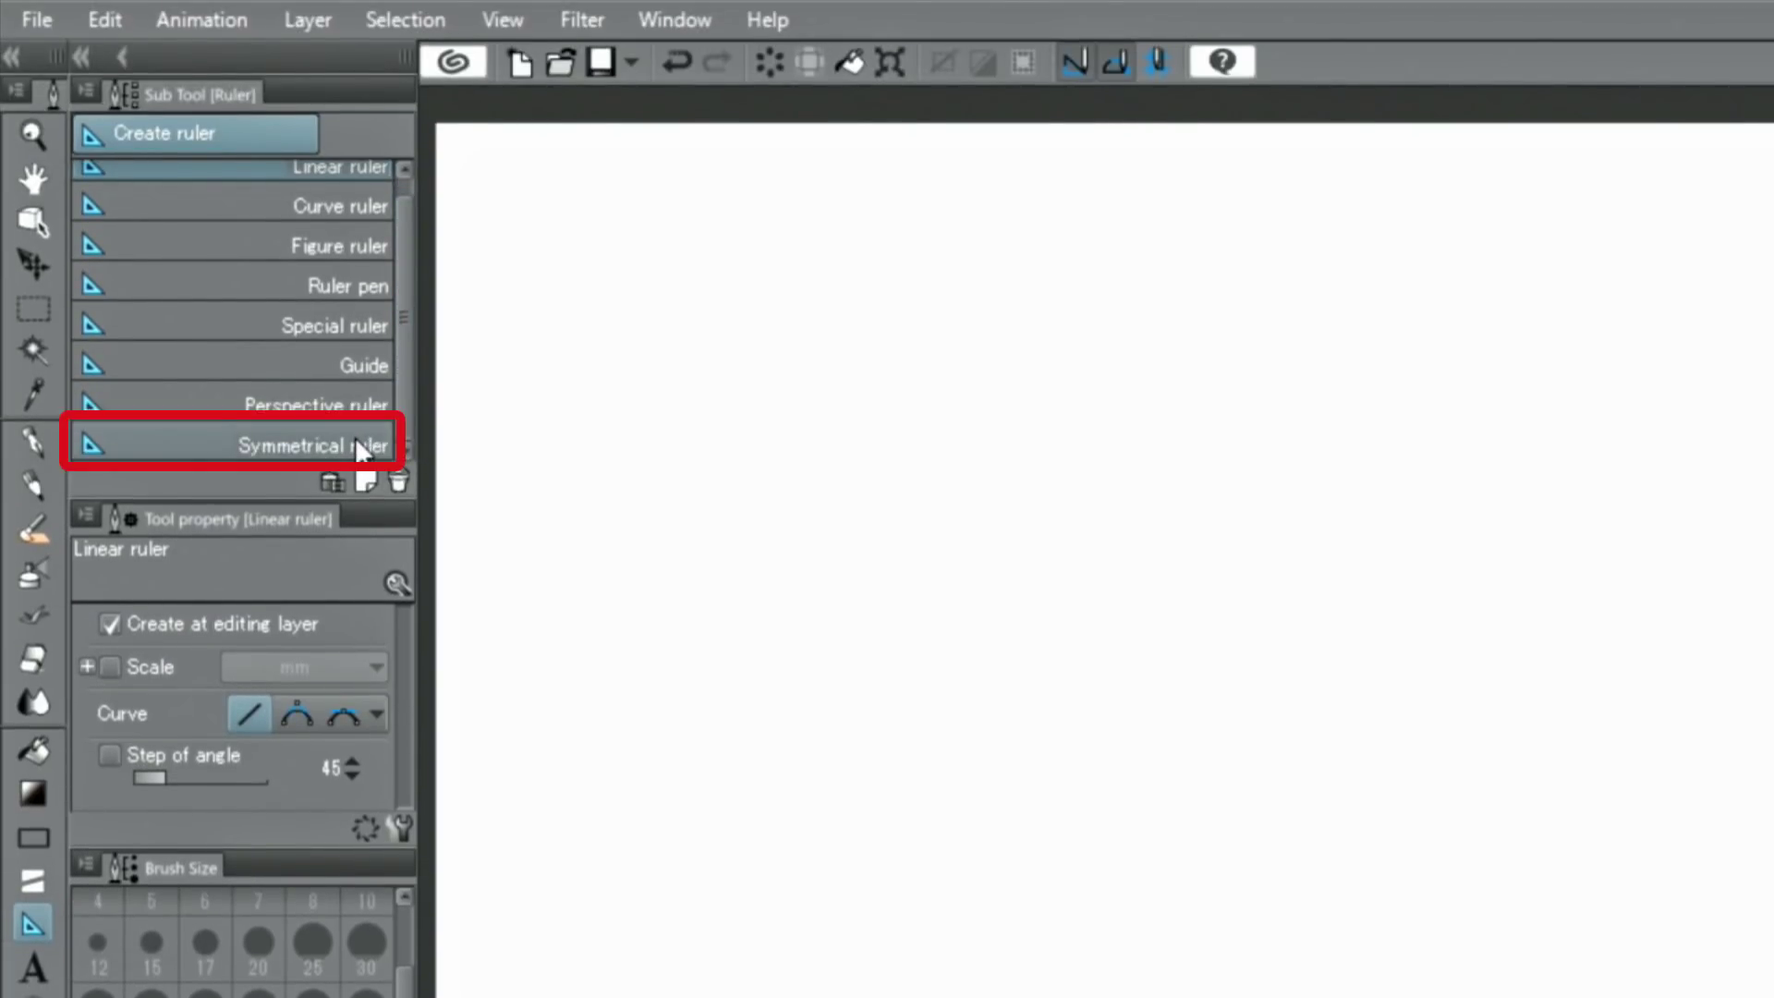
click(356, 441)
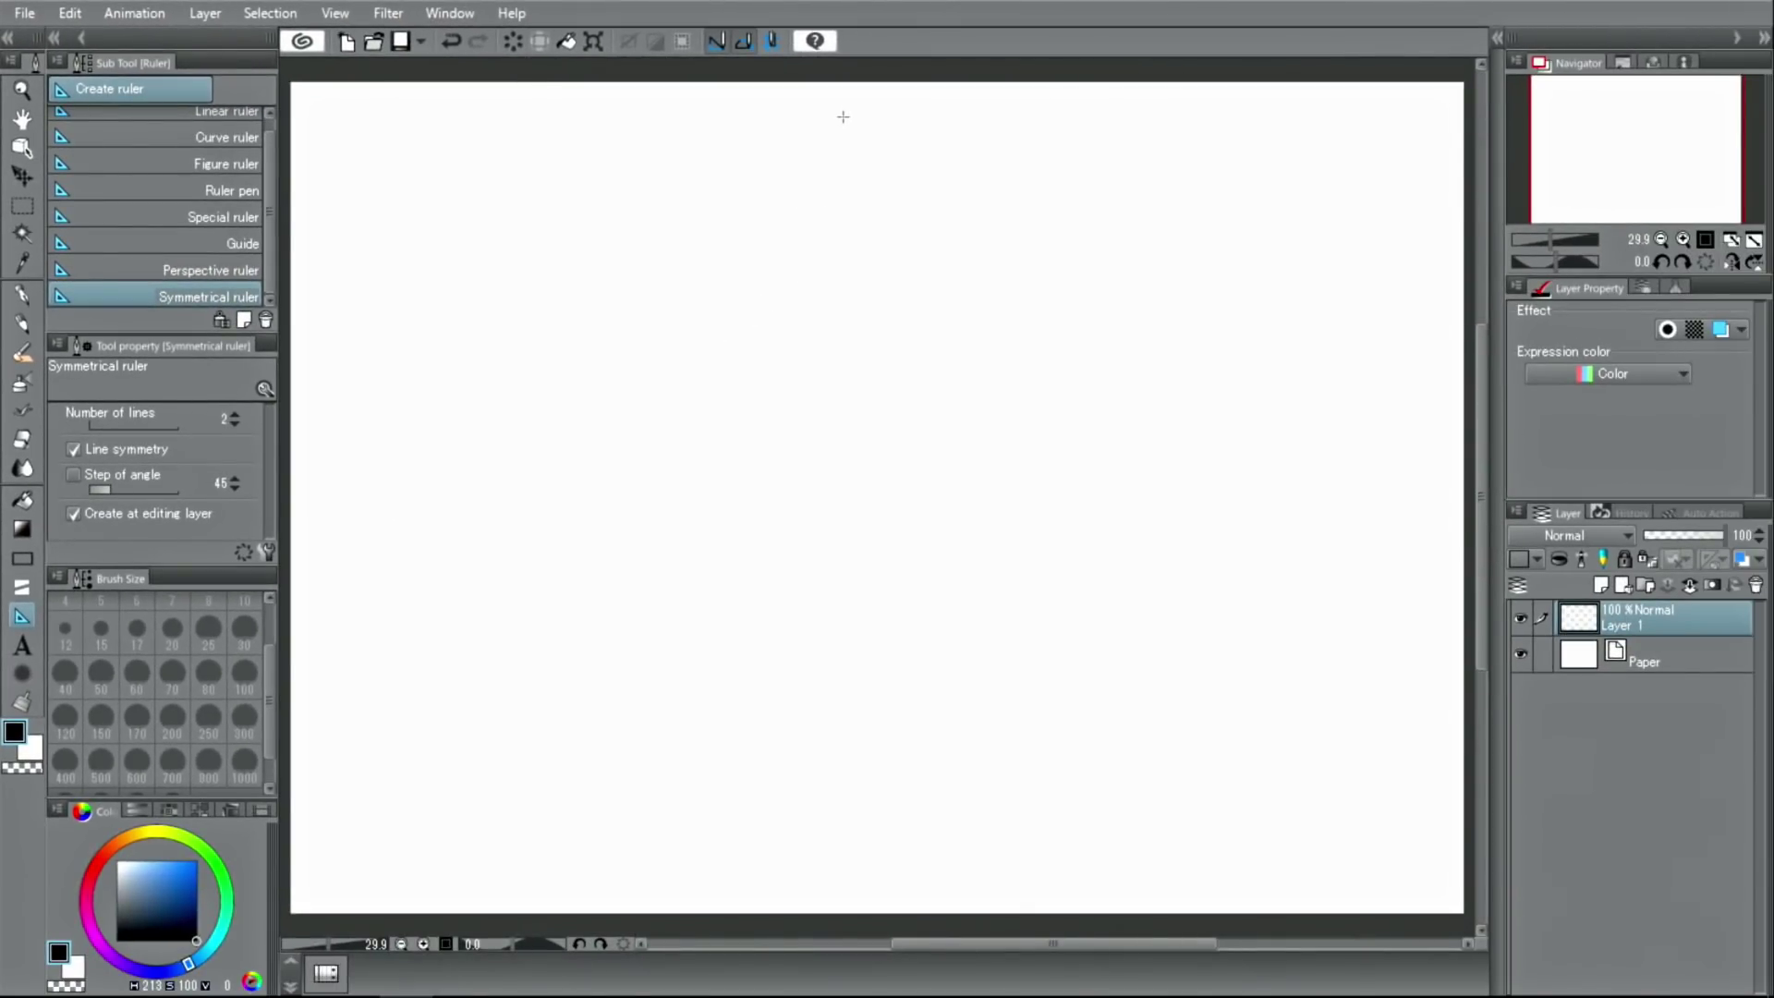
drag(837, 118, 842, 848)
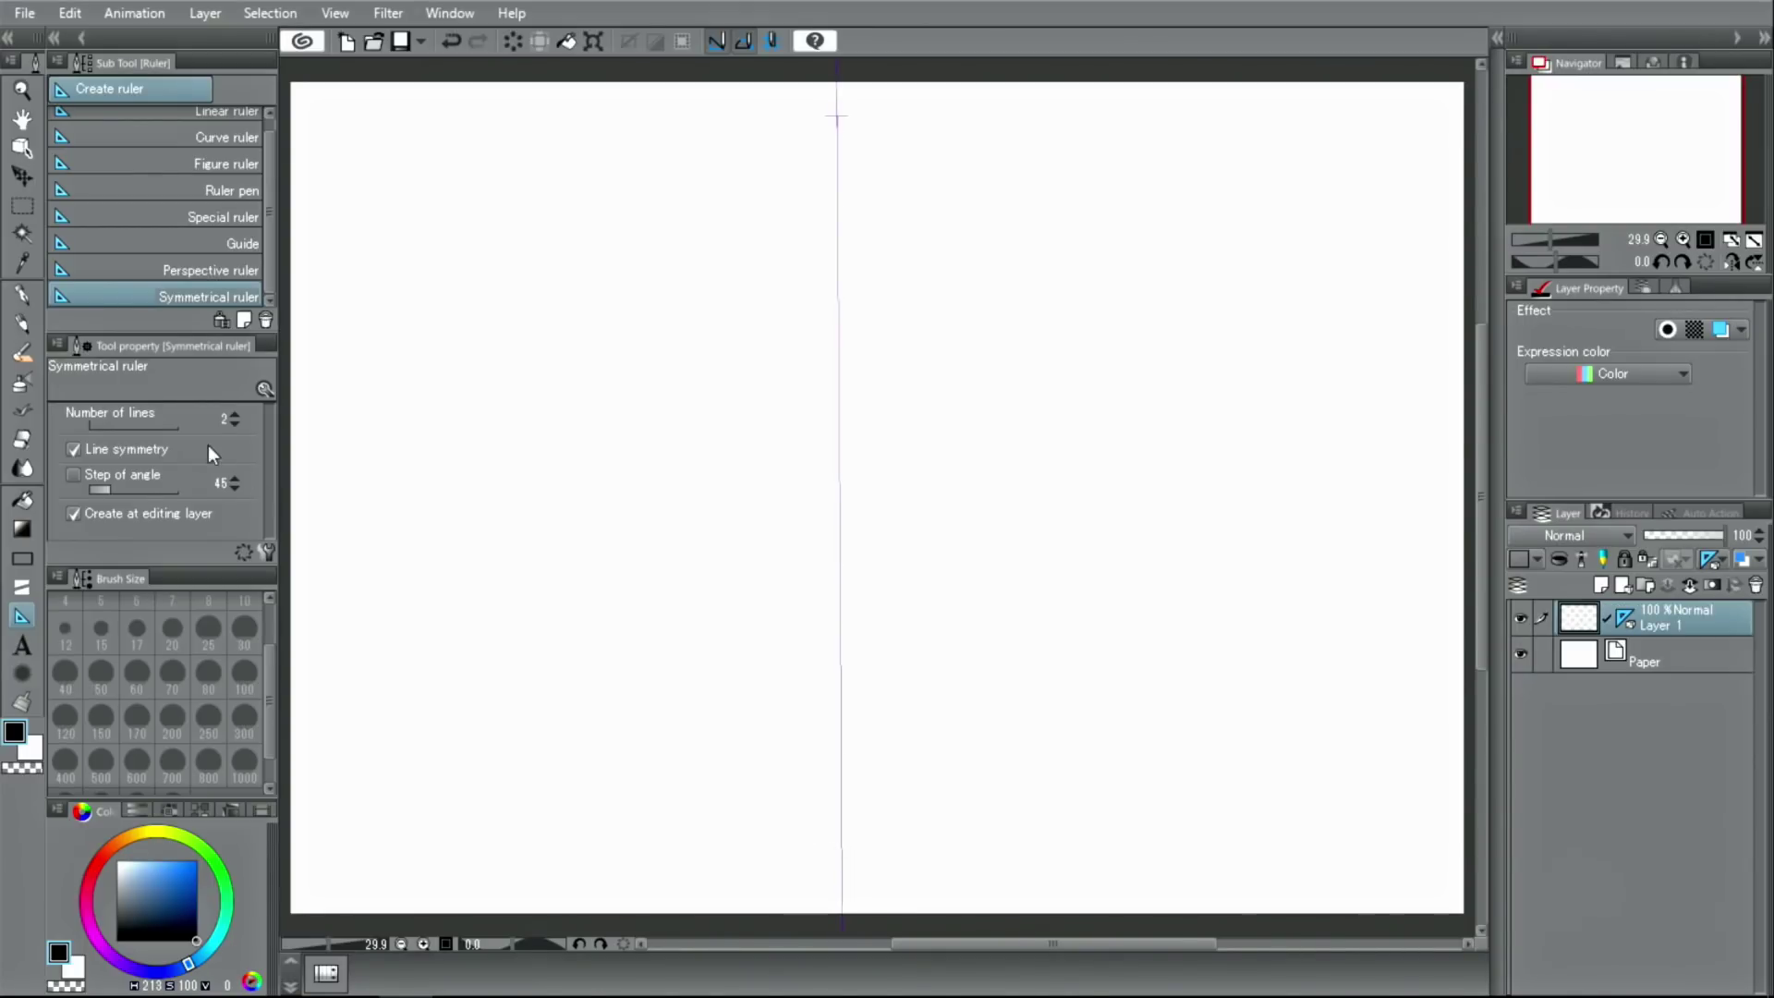
click(21, 295)
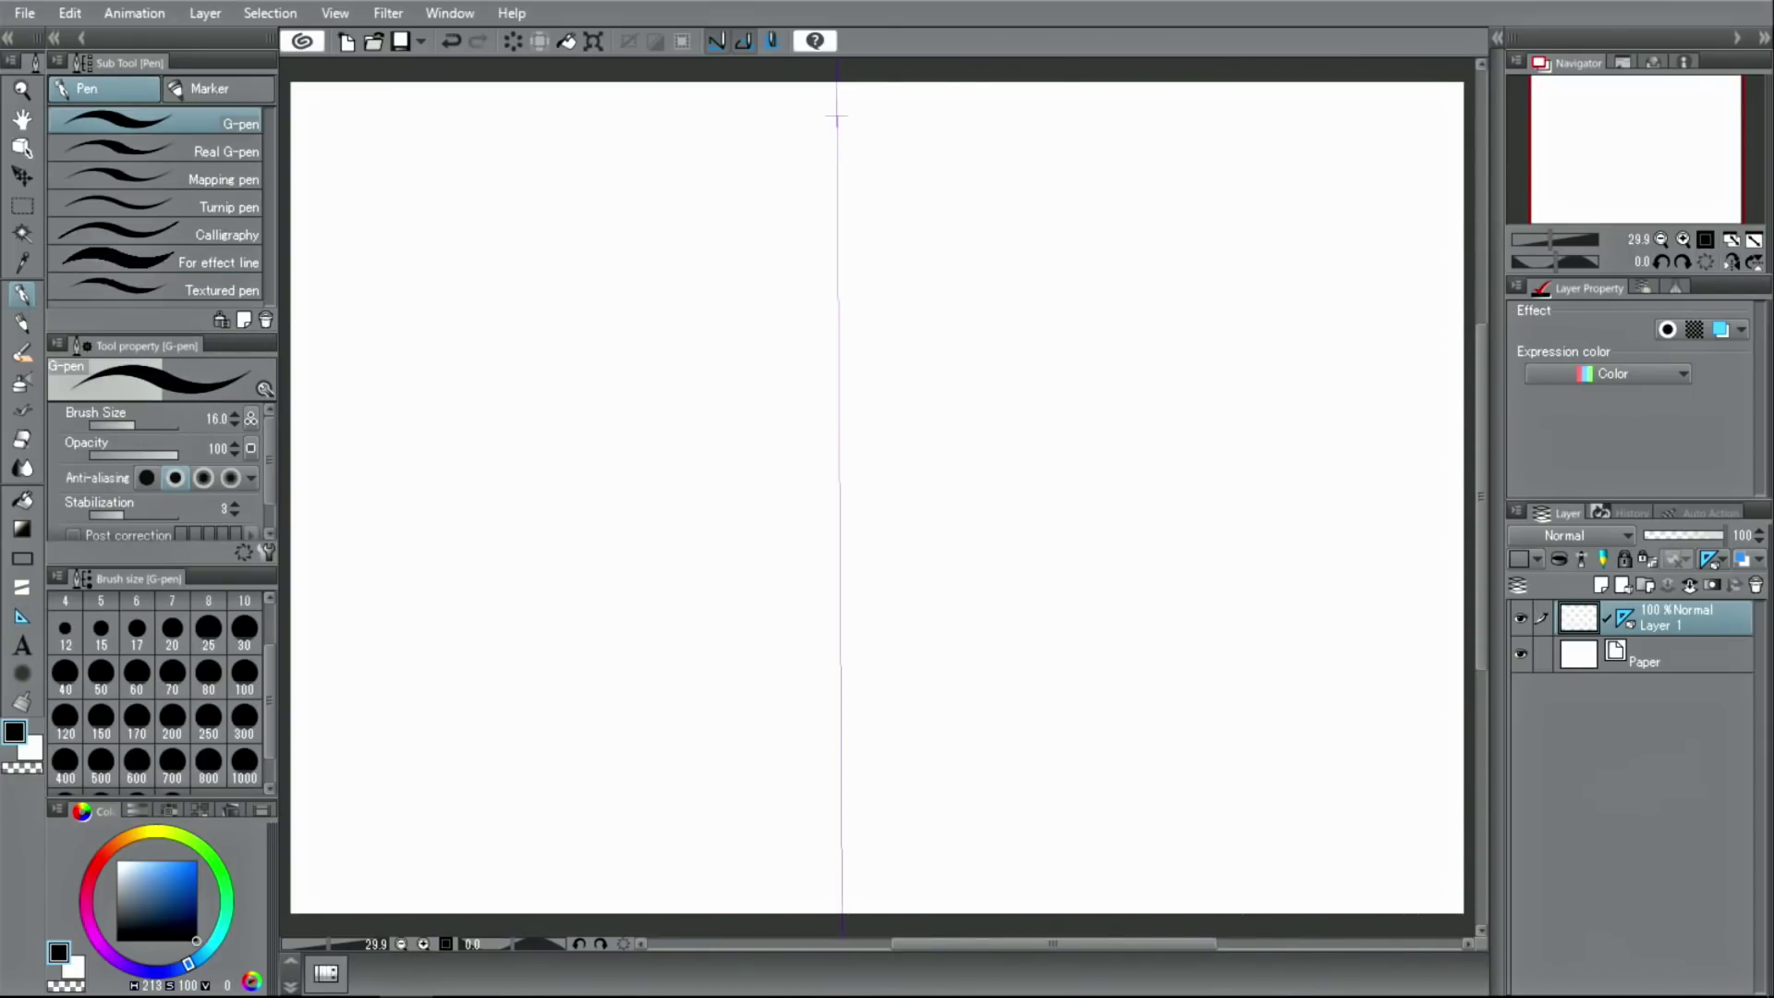
Test mirrored G-pen strokes, a circle and a loop, then undo both.
mouse_move(676, 190)
mouse_down()
mouse_move(706, 248)
mouse_move(581, 208)
mouse_move(719, 226)
mouse_up()
mouse_move(663, 347)
mouse_down()
mouse_move(647, 545)
mouse_move(545, 566)
mouse_up()
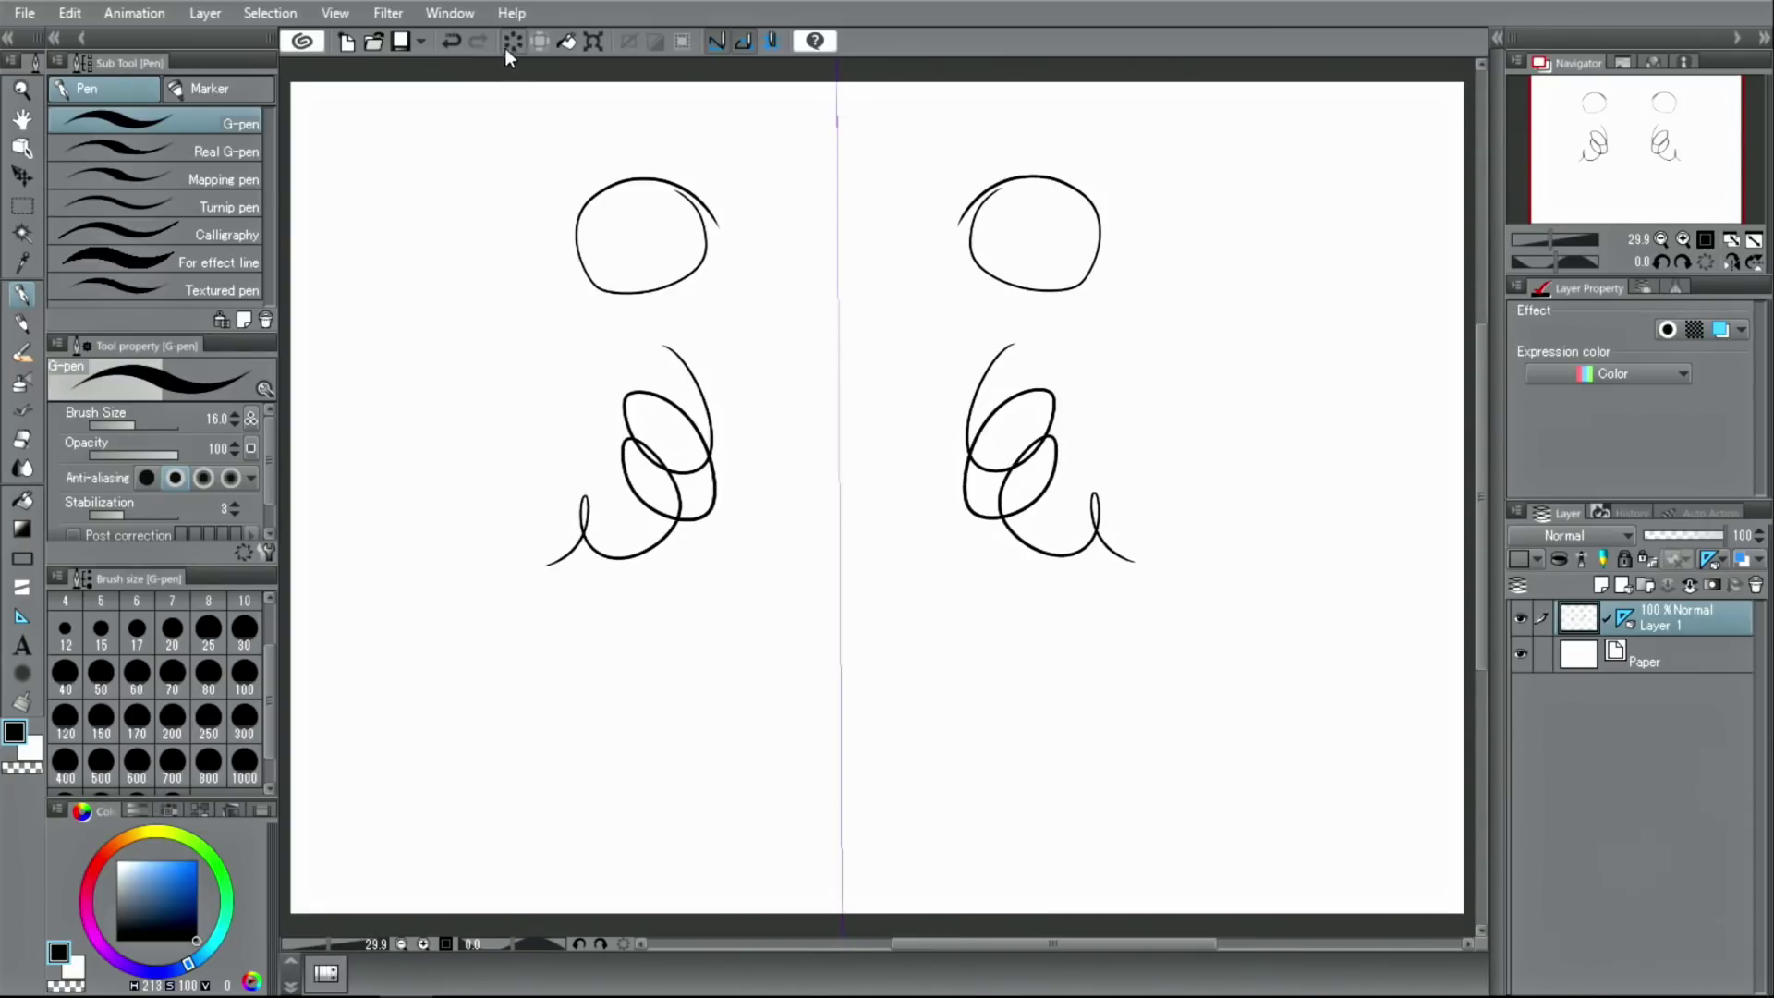
click(451, 40)
click(450, 40)
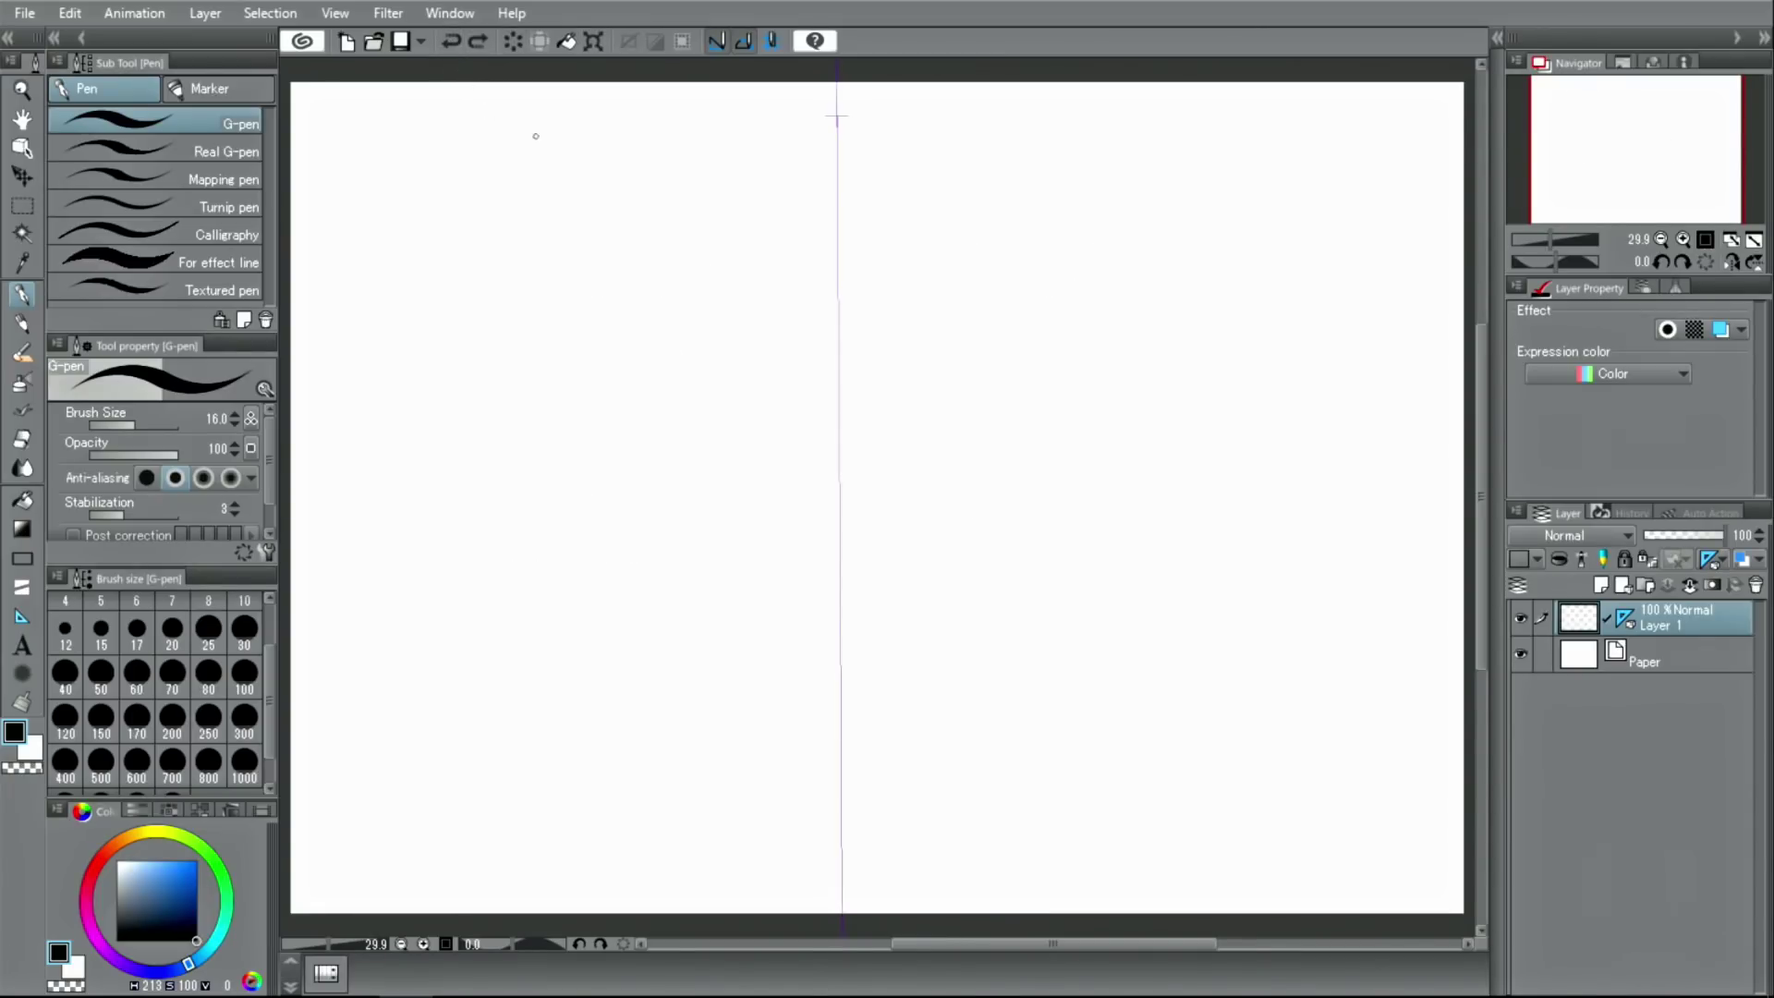
Draw the robot's mirrored body box, legs, feet, round shoulders, arms and box hands.
mouse_move(832, 235)
mouse_down()
mouse_move(736, 242)
mouse_move(730, 365)
mouse_move(825, 371)
mouse_move(817, 404)
mouse_move(836, 405)
mouse_move(753, 471)
mouse_move(743, 610)
mouse_move(839, 612)
mouse_move(766, 654)
mouse_move(766, 763)
mouse_up()
mouse_move(822, 614)
mouse_down()
mouse_move(817, 761)
mouse_move(752, 787)
mouse_up()
drag(752, 787, 829, 787)
mouse_move(757, 418)
mouse_down()
mouse_move(719, 423)
mouse_move(715, 472)
mouse_move(741, 481)
mouse_move(709, 492)
mouse_move(707, 599)
mouse_up()
mouse_move(750, 599)
mouse_down()
mouse_move(695, 597)
mouse_move(701, 637)
mouse_move(755, 638)
mouse_move(755, 610)
mouse_up()
Add the antenna, two eyes, chest panel and chevron, then undo the knee lines.
drag(836, 233, 837, 204)
mouse_move(786, 281)
mouse_down()
mouse_move(786, 311)
mouse_move(838, 349)
mouse_up()
mouse_move(834, 441)
mouse_down()
mouse_move(776, 475)
mouse_move(833, 496)
mouse_move(785, 533)
mouse_move(785, 579)
mouse_move(838, 544)
mouse_up()
drag(707, 531, 746, 531)
drag(764, 684, 822, 683)
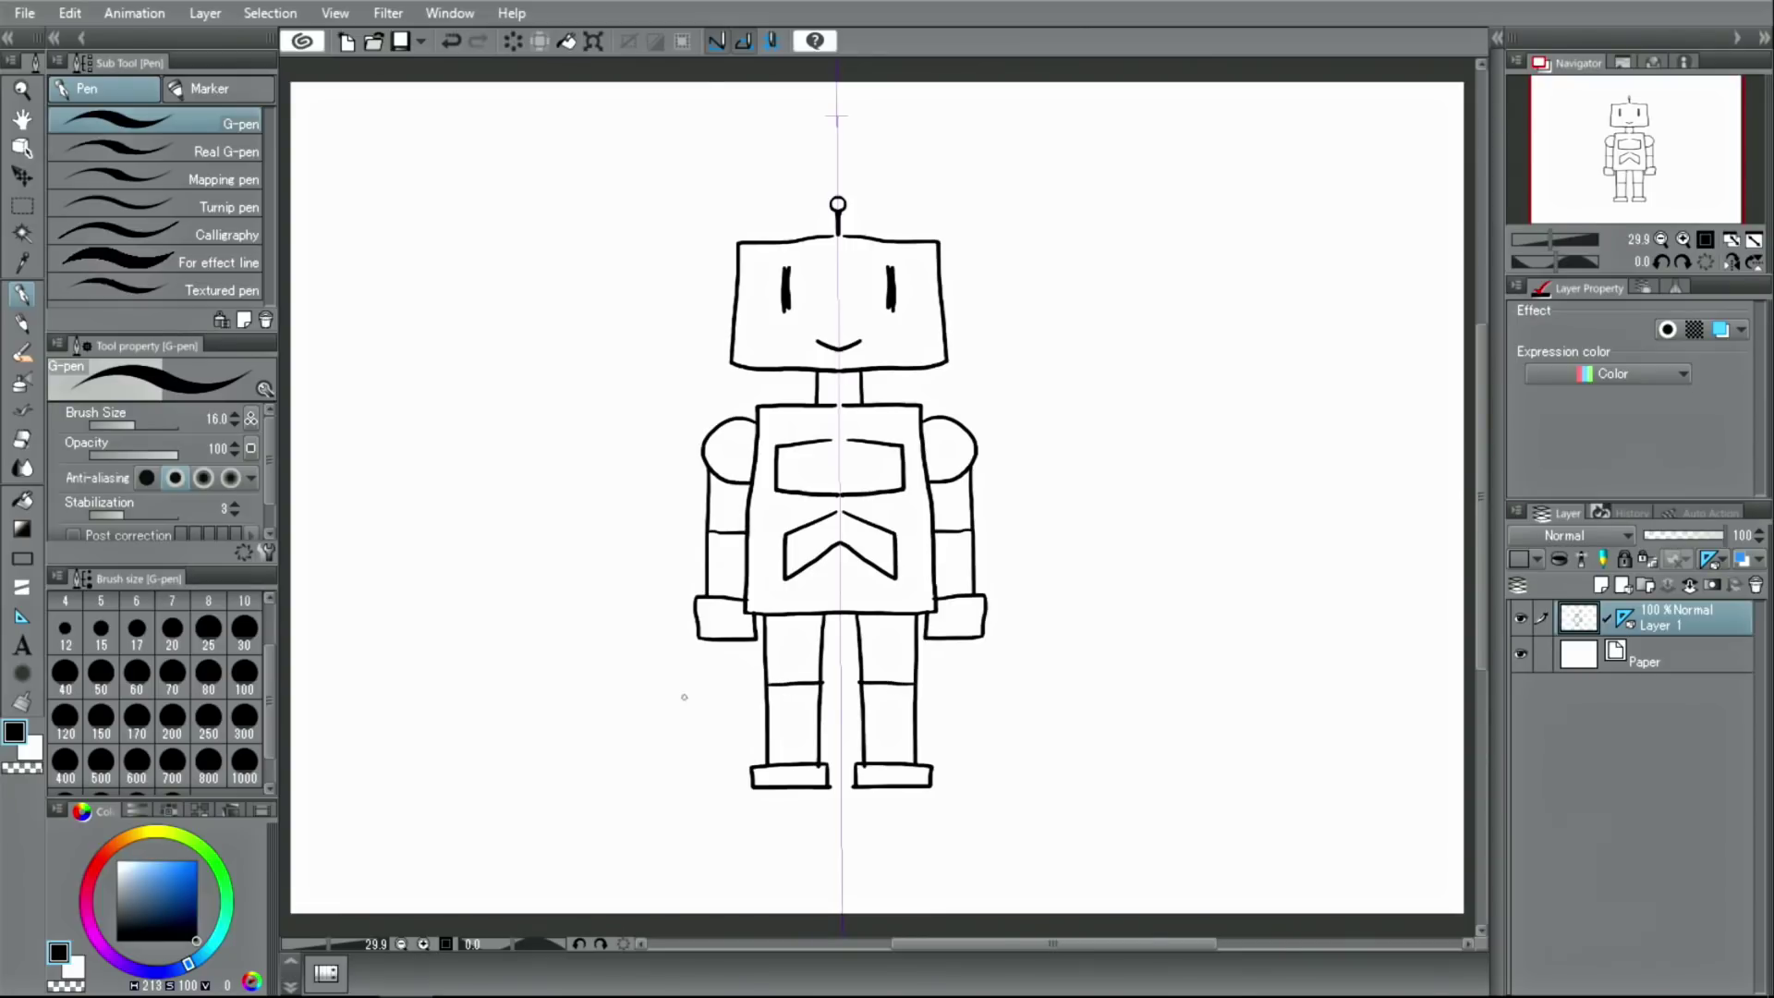
key(ctrl+z)
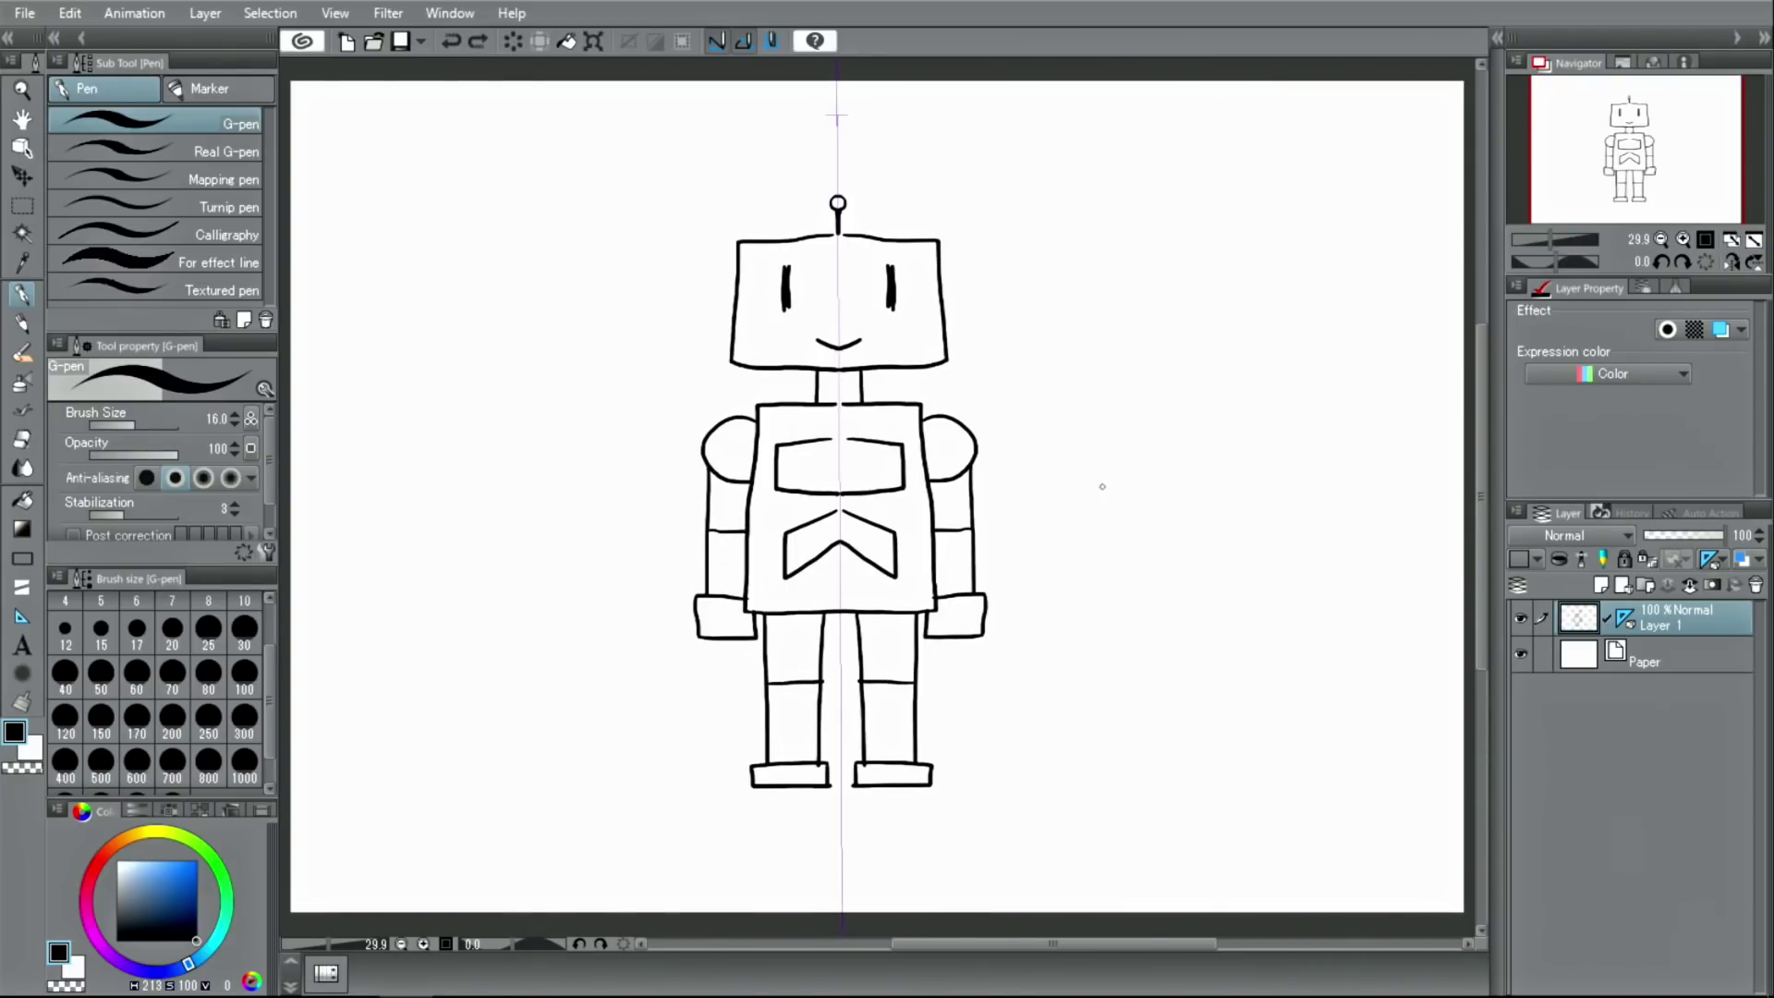
Hide Layer 1, add Layer 2, and drag a 10-line Symmetrical ruler from the canvas centre.
click(1520, 618)
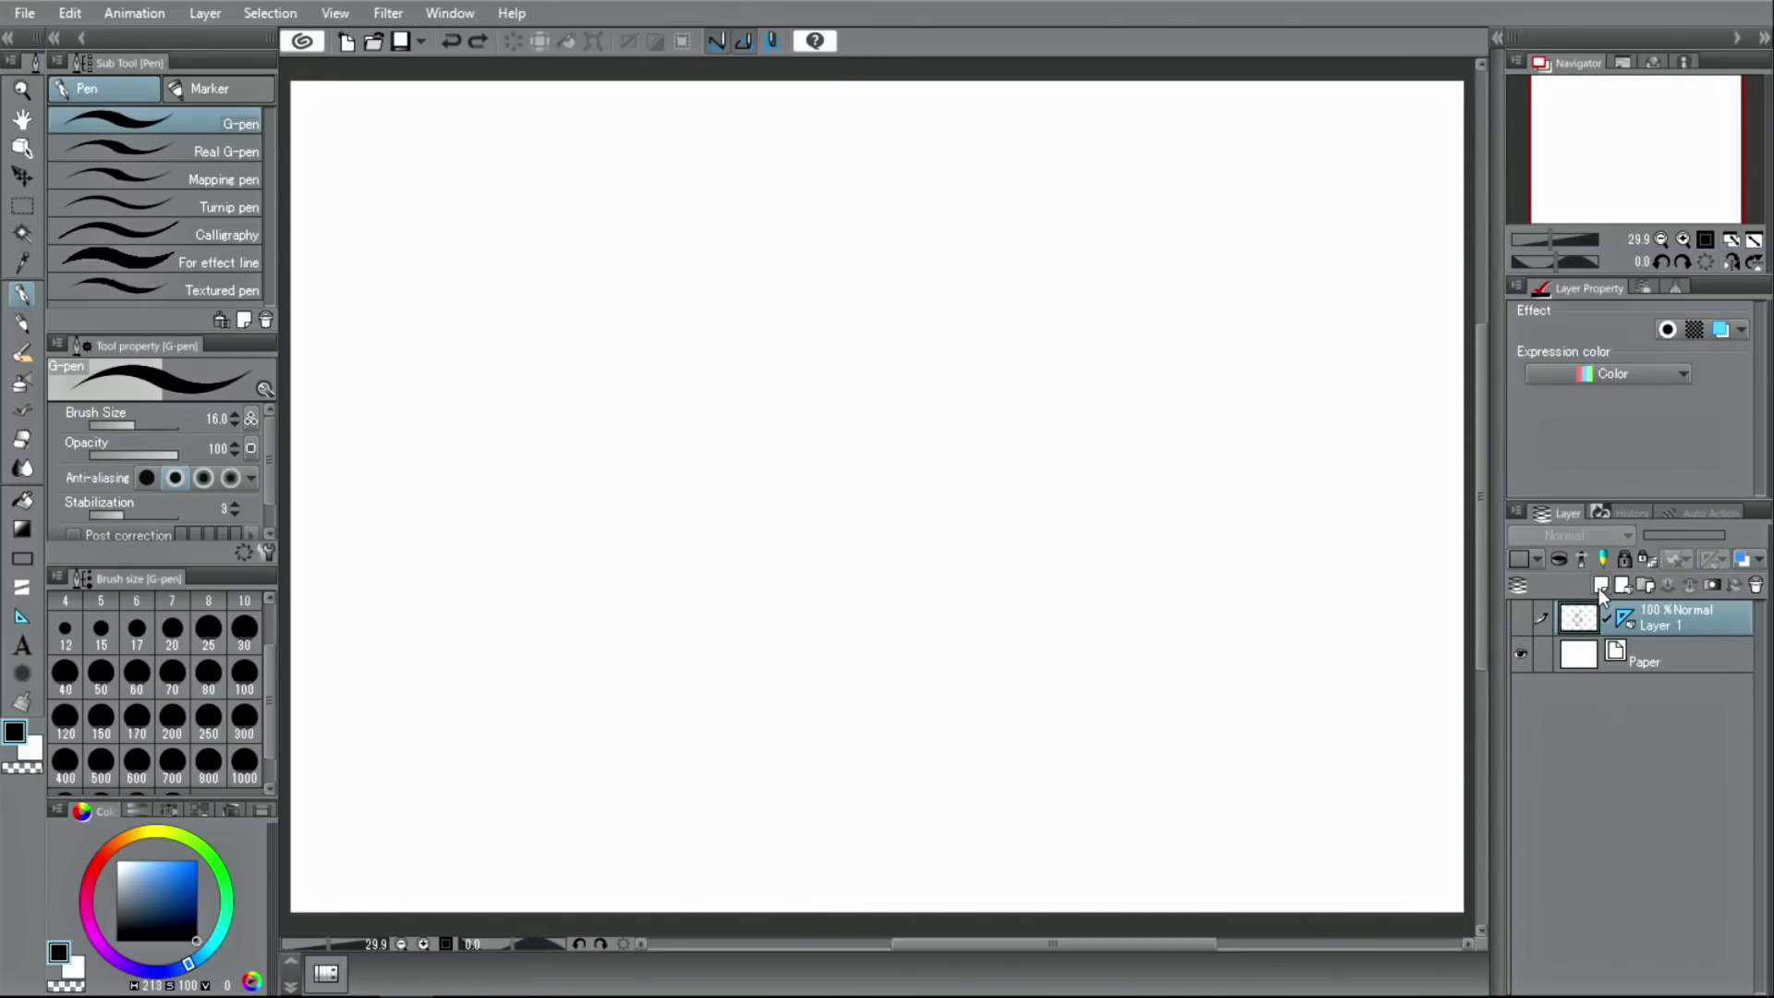
click(1603, 585)
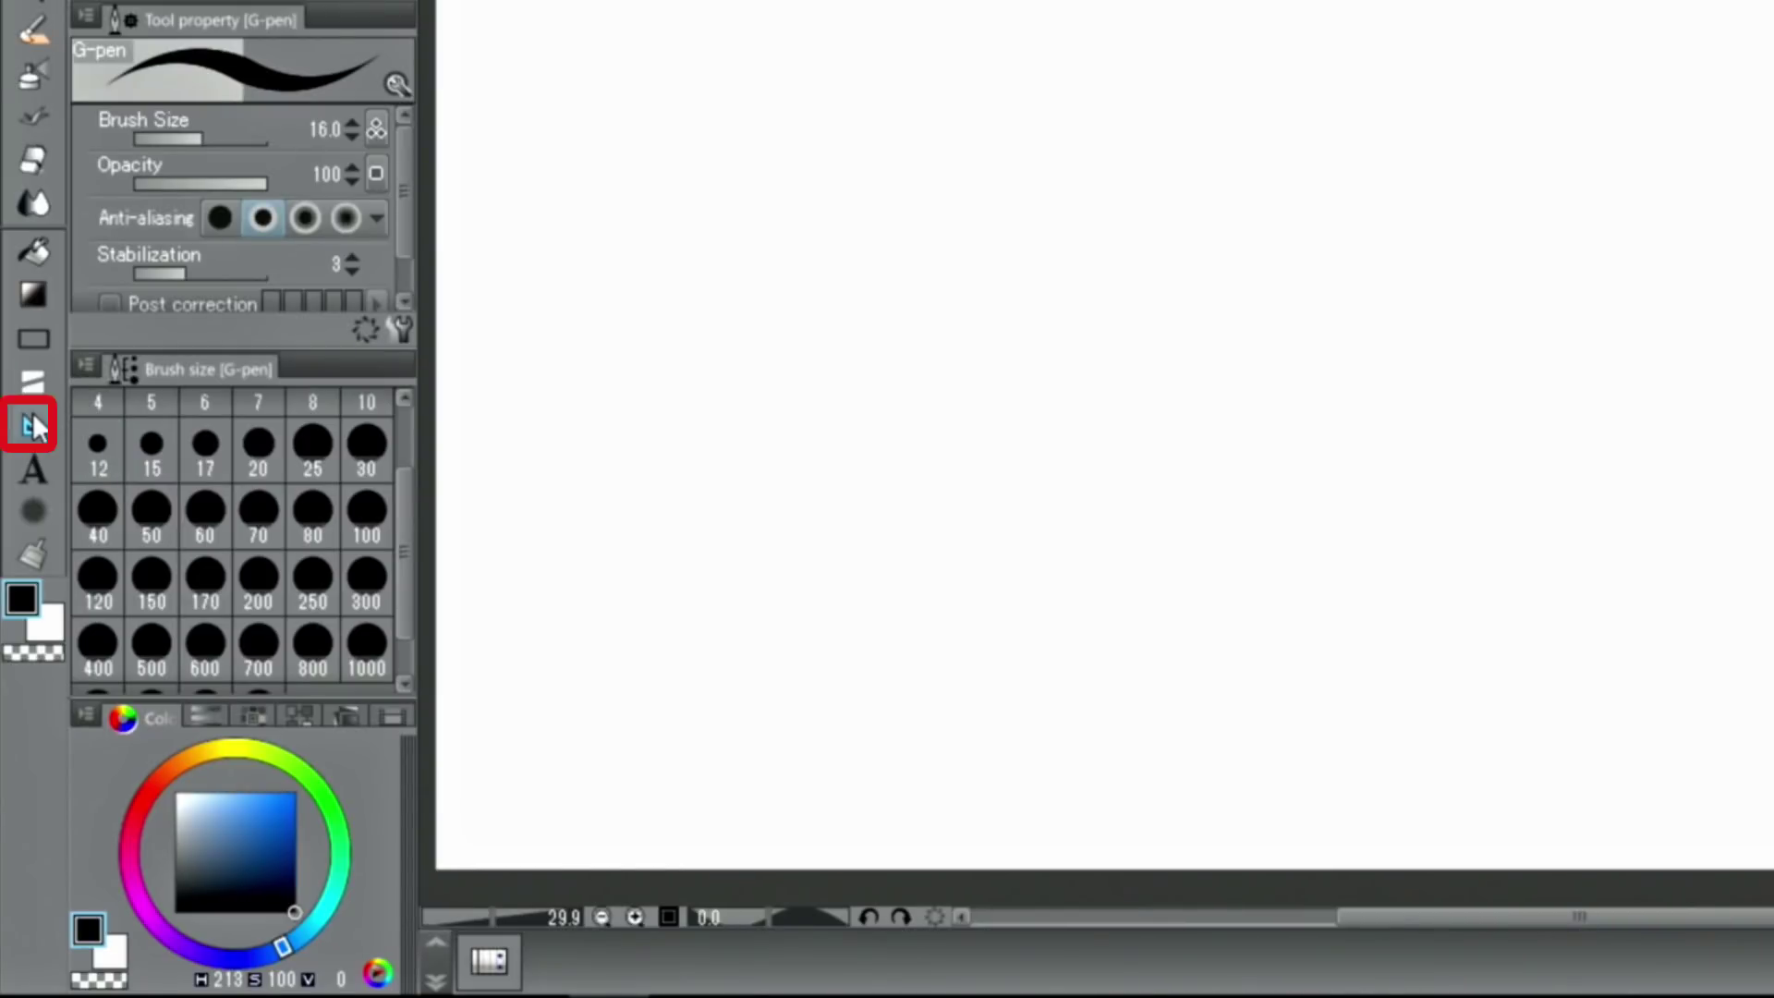
click(34, 425)
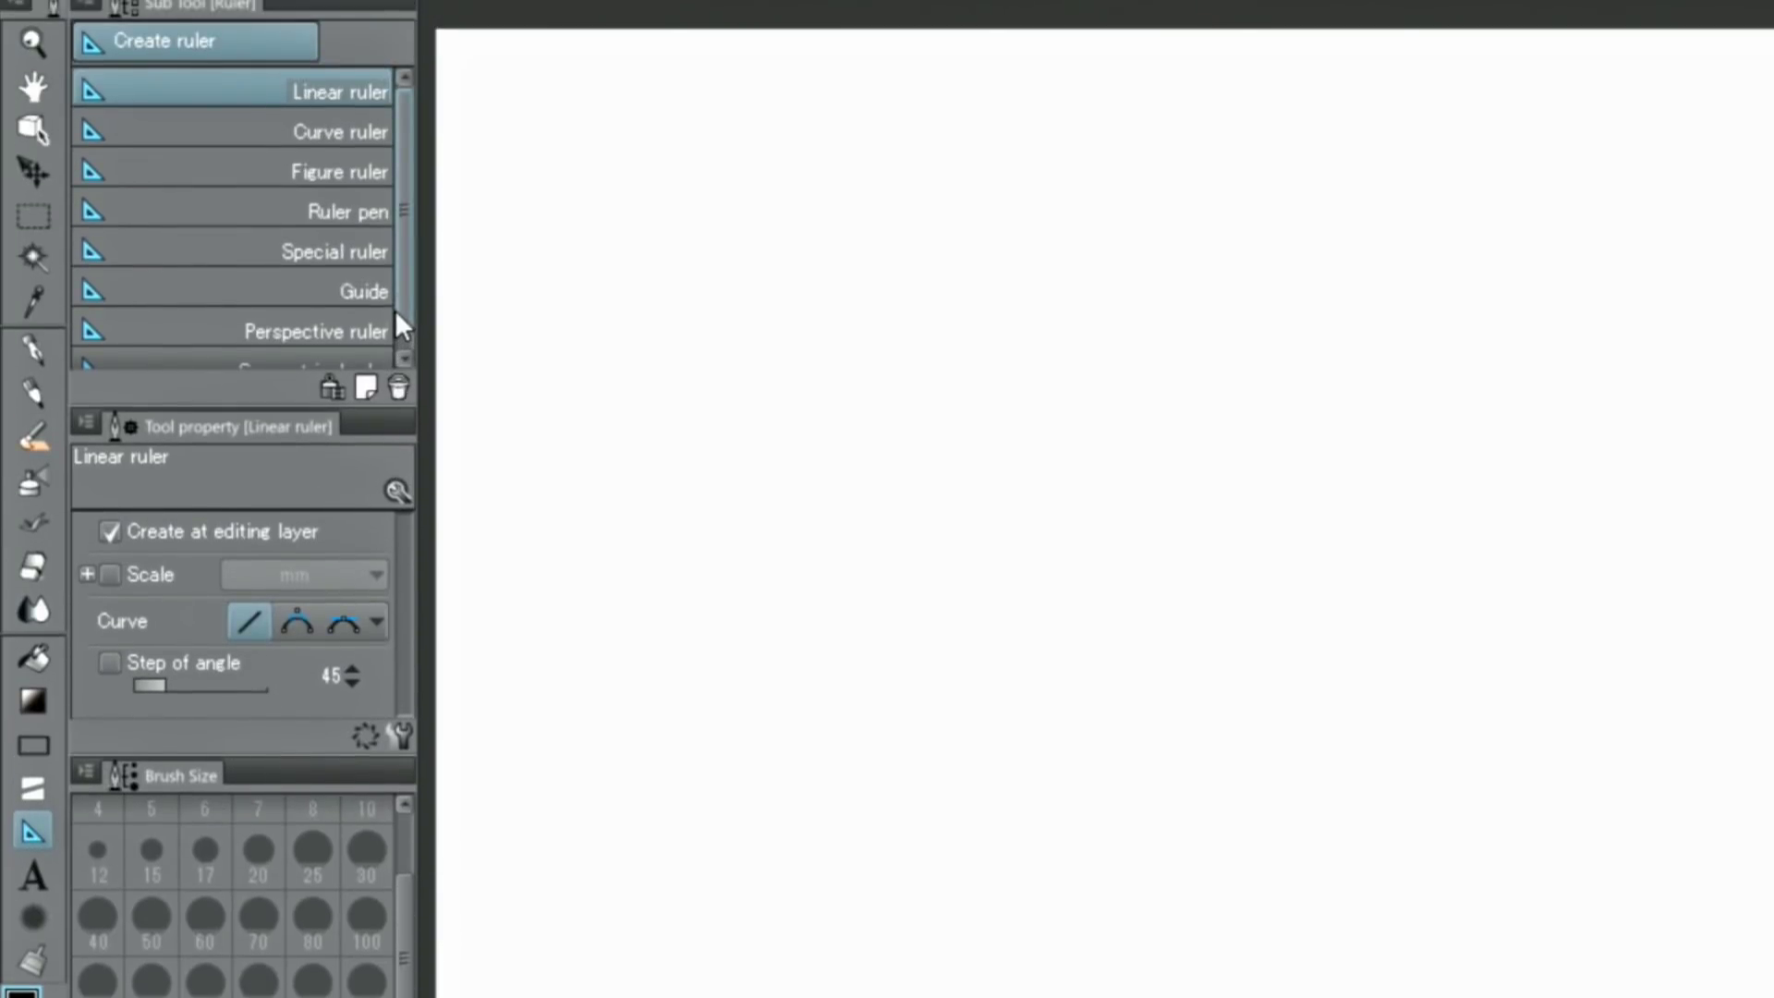
scroll(399, 310, down, 1)
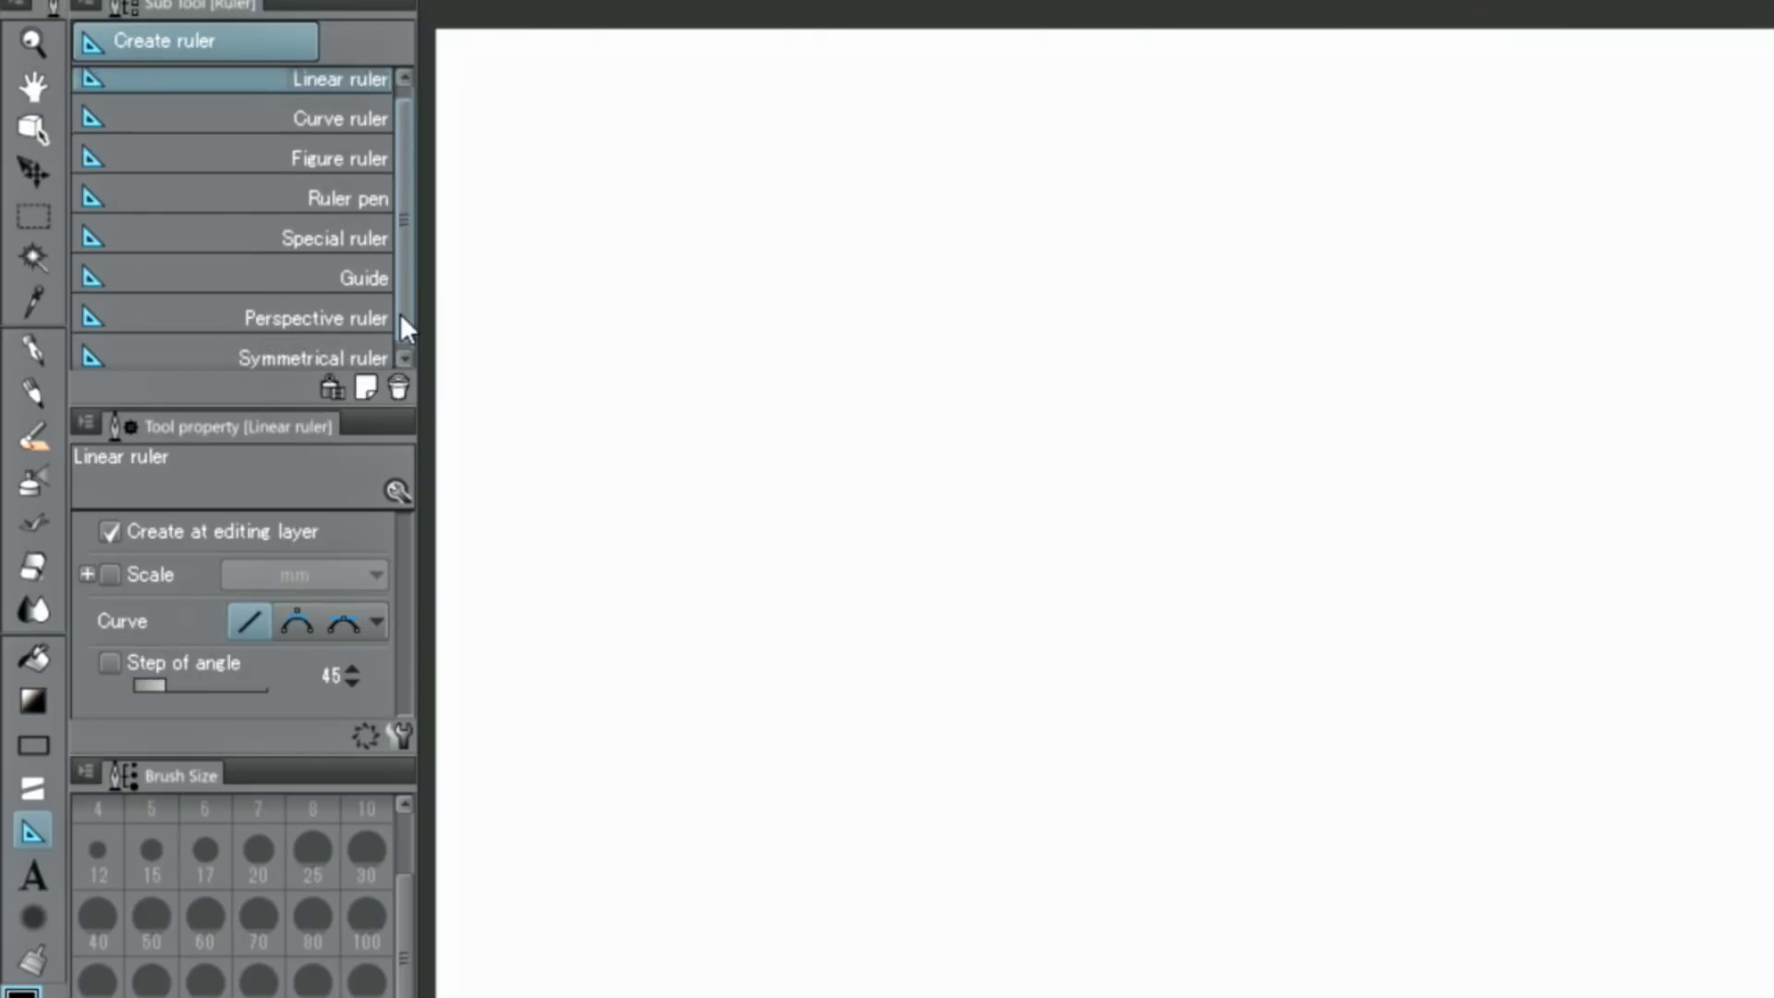
click(346, 353)
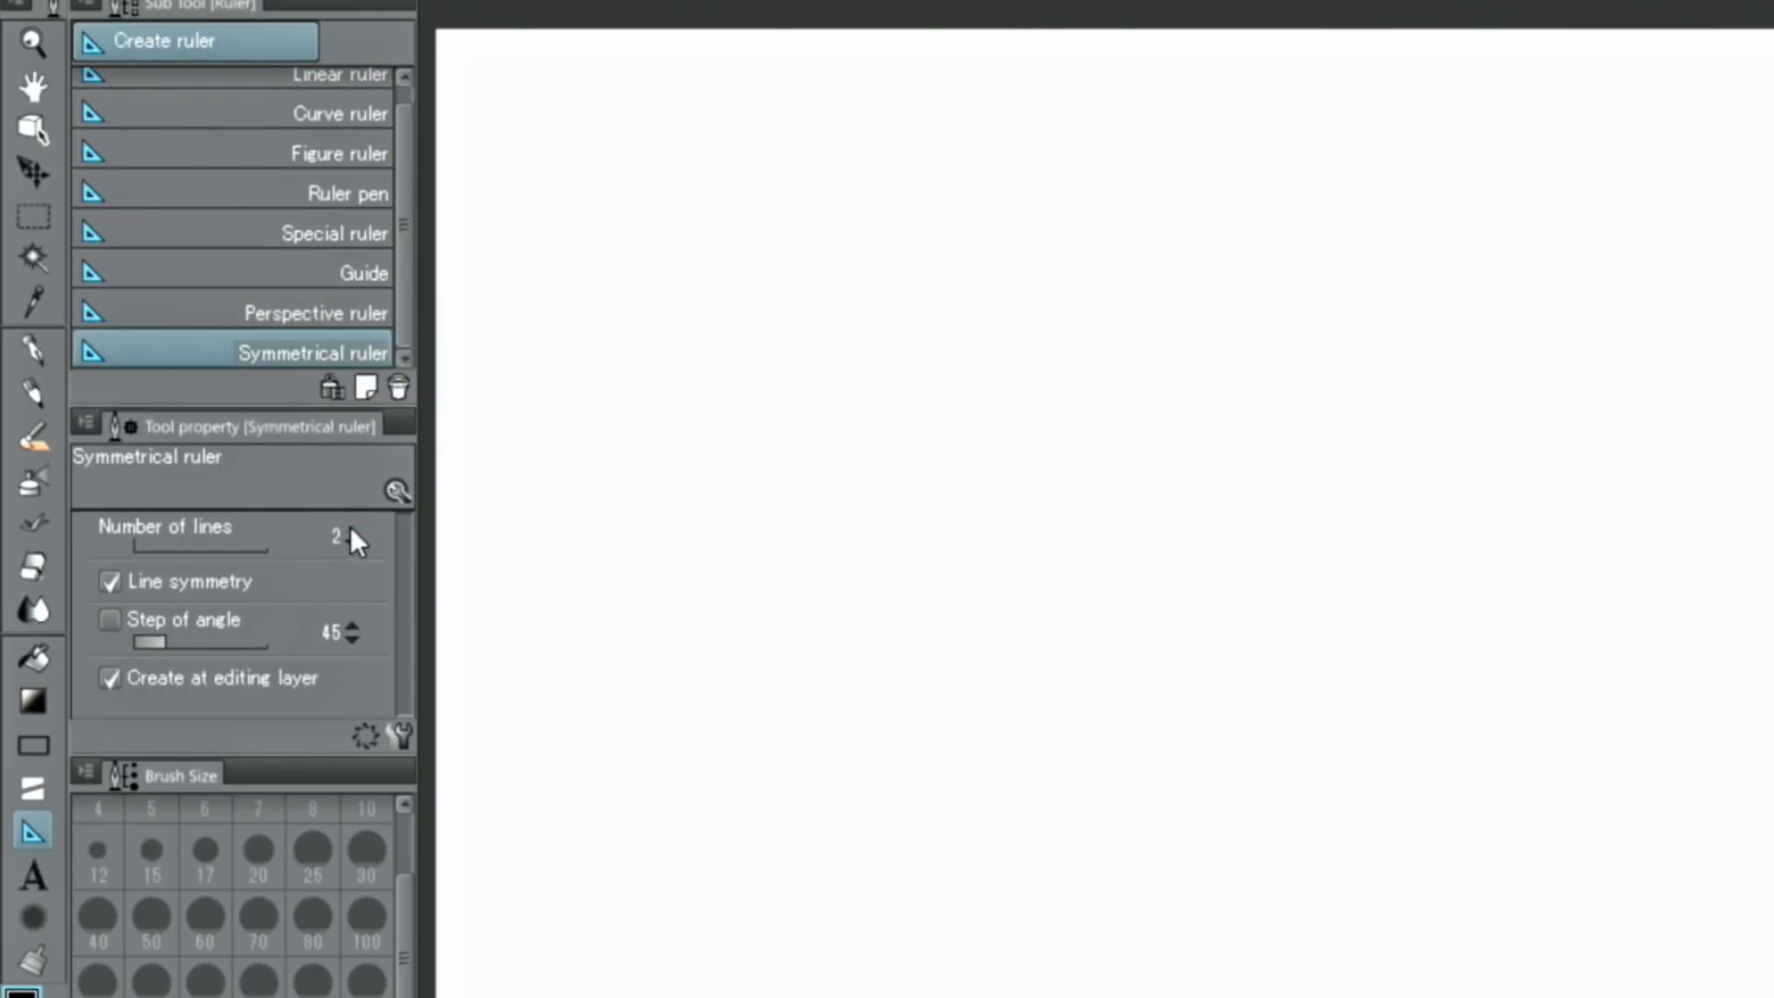
scroll(350, 530, up, 6)
scroll(349, 533, up, 2)
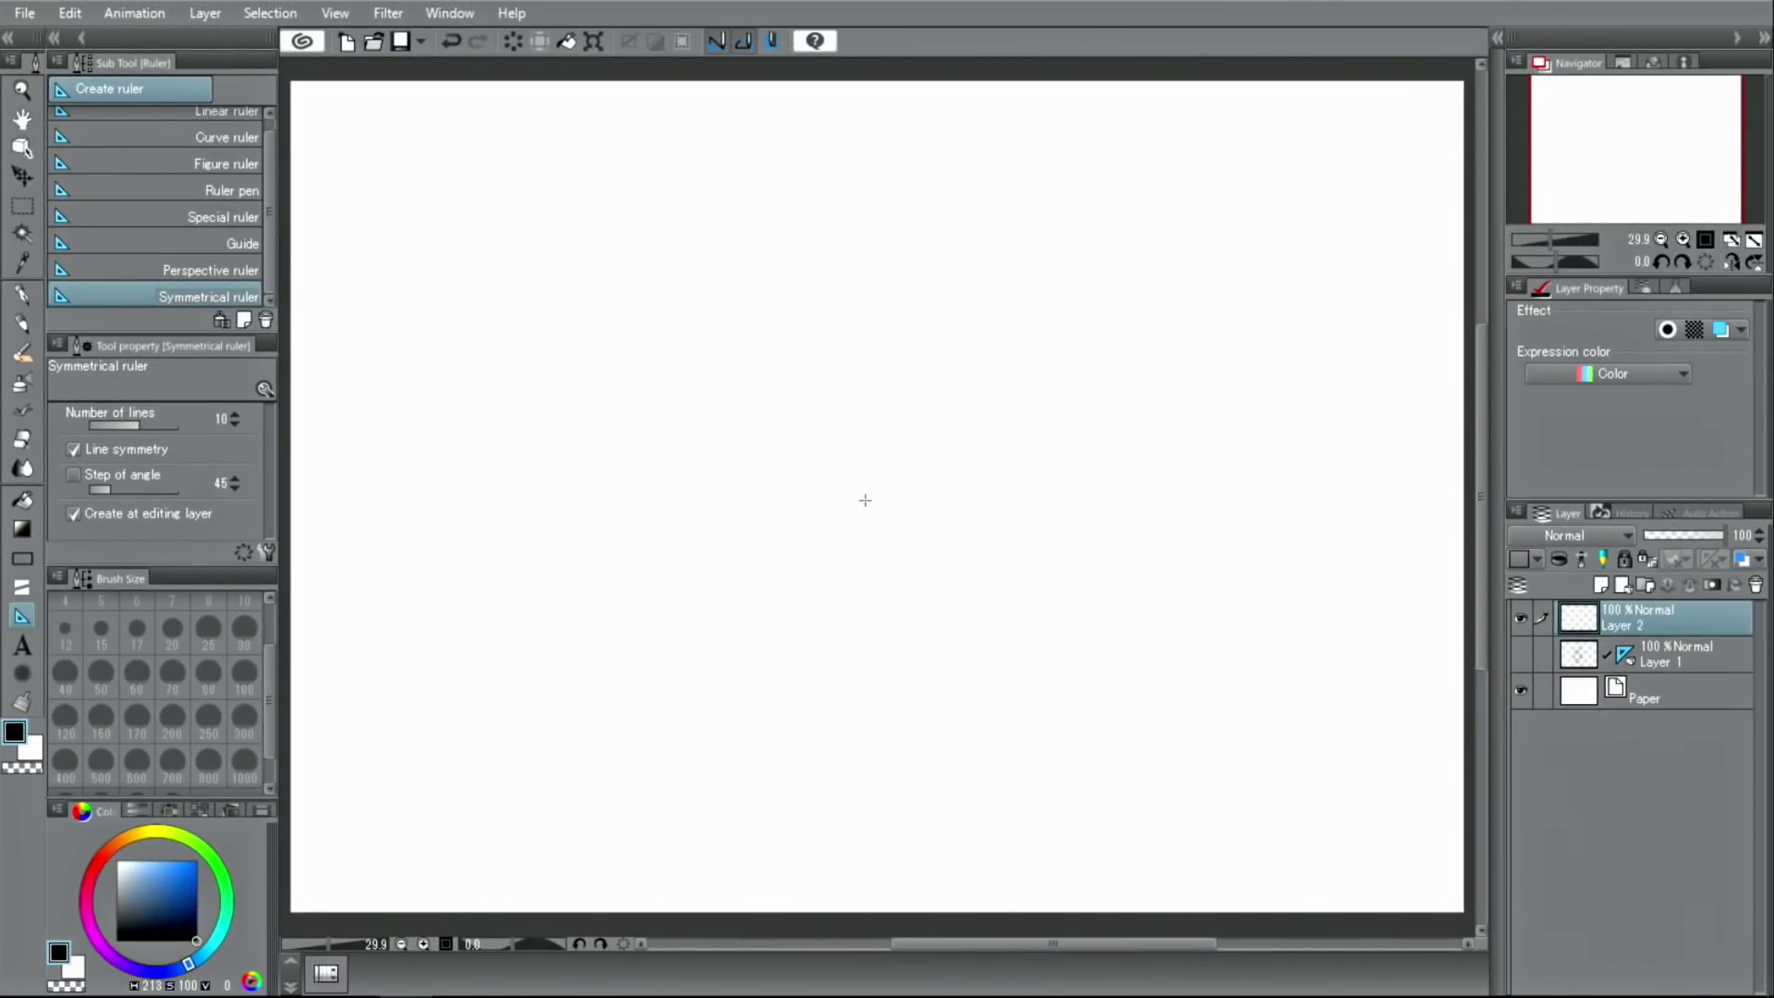
drag(873, 498, 1213, 497)
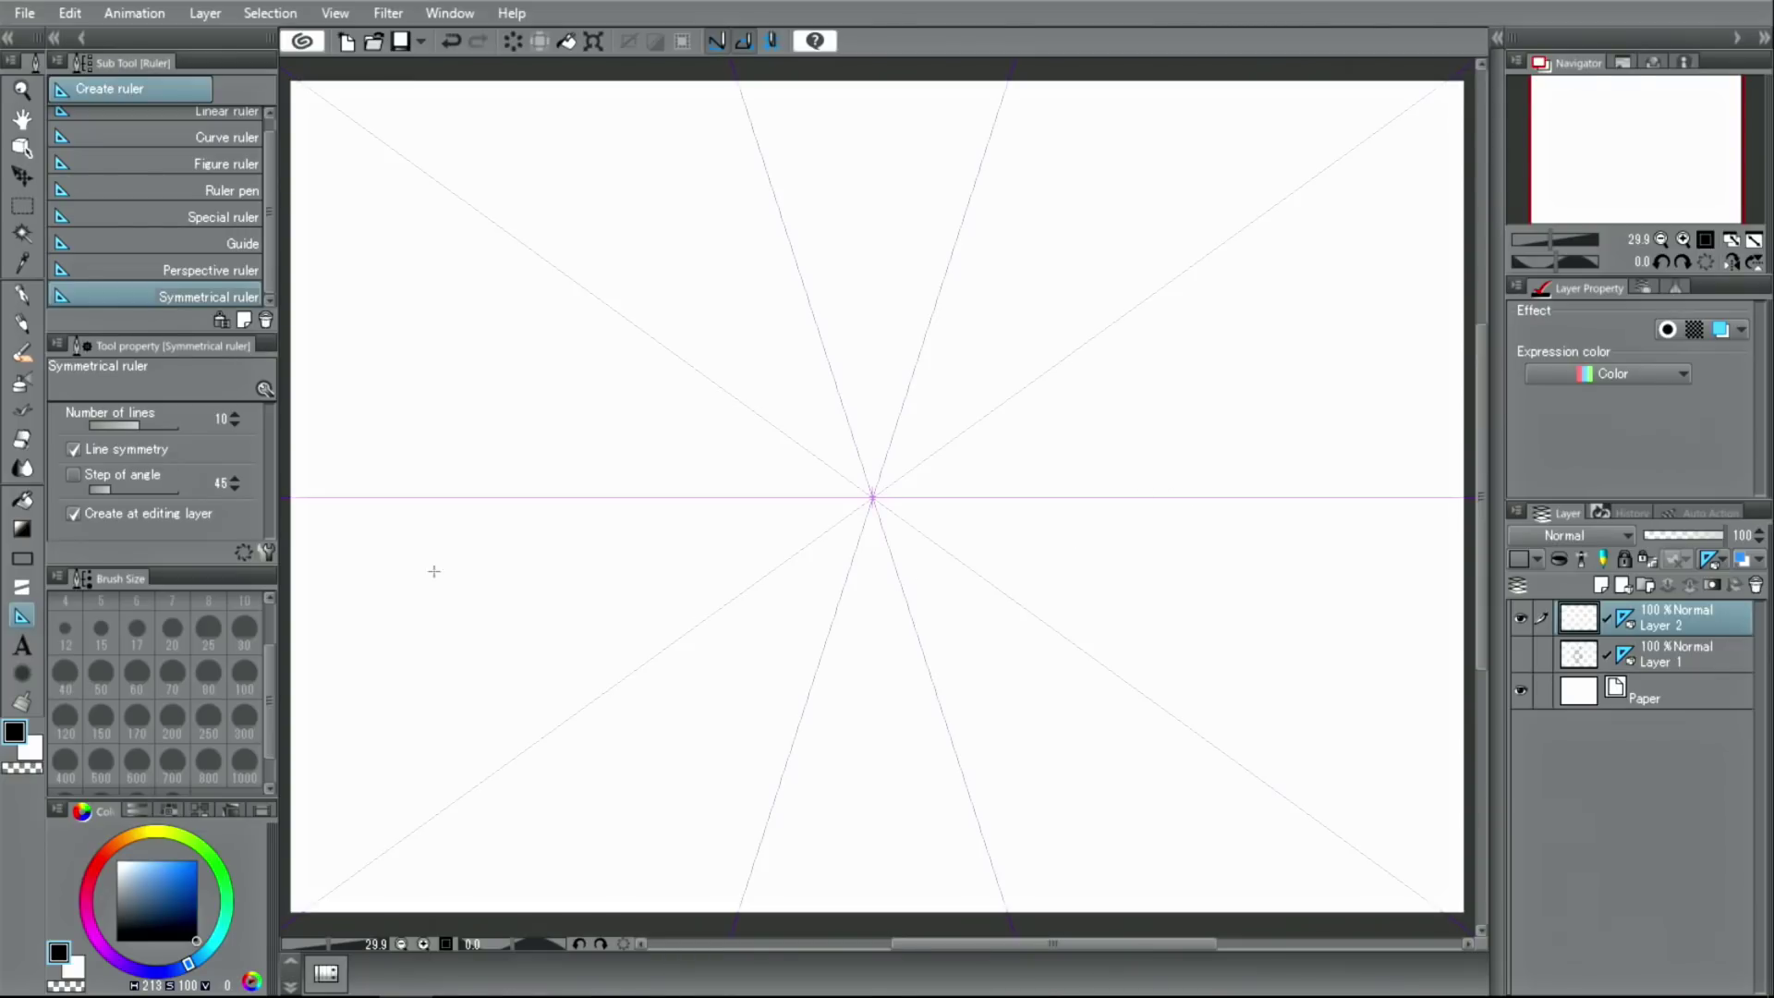
Switch back to the Pen tool with the G-pen sub tool.
click(23, 296)
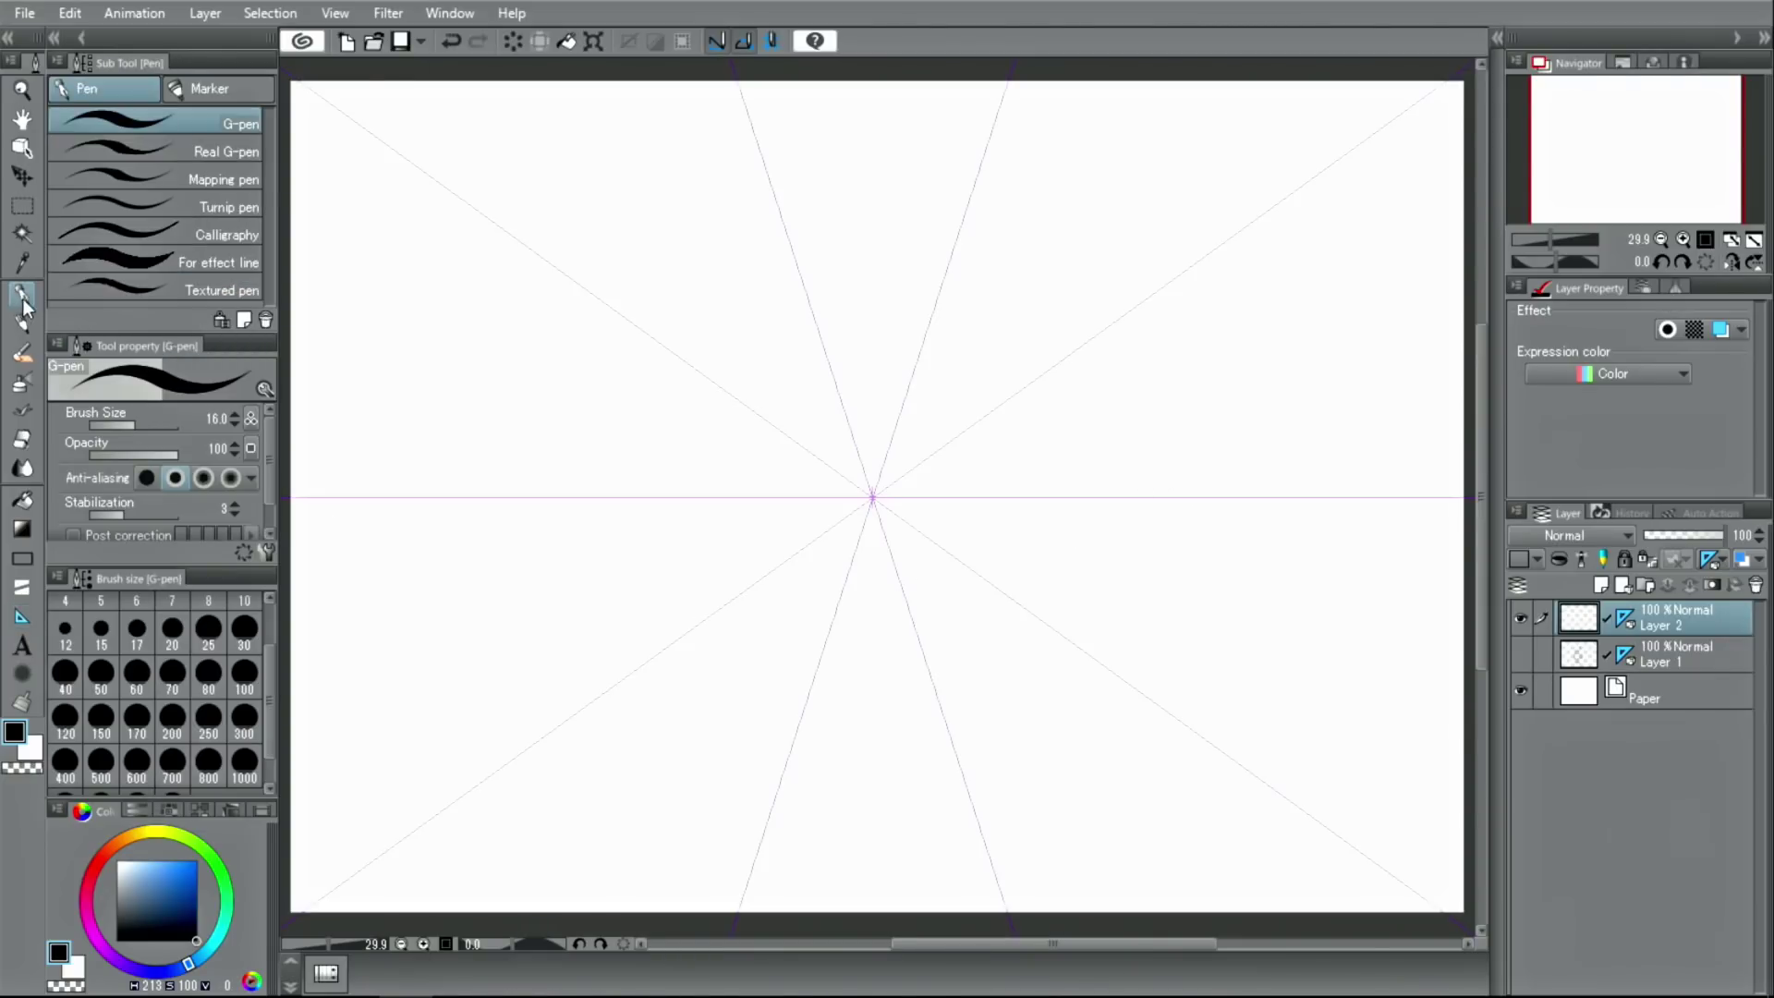